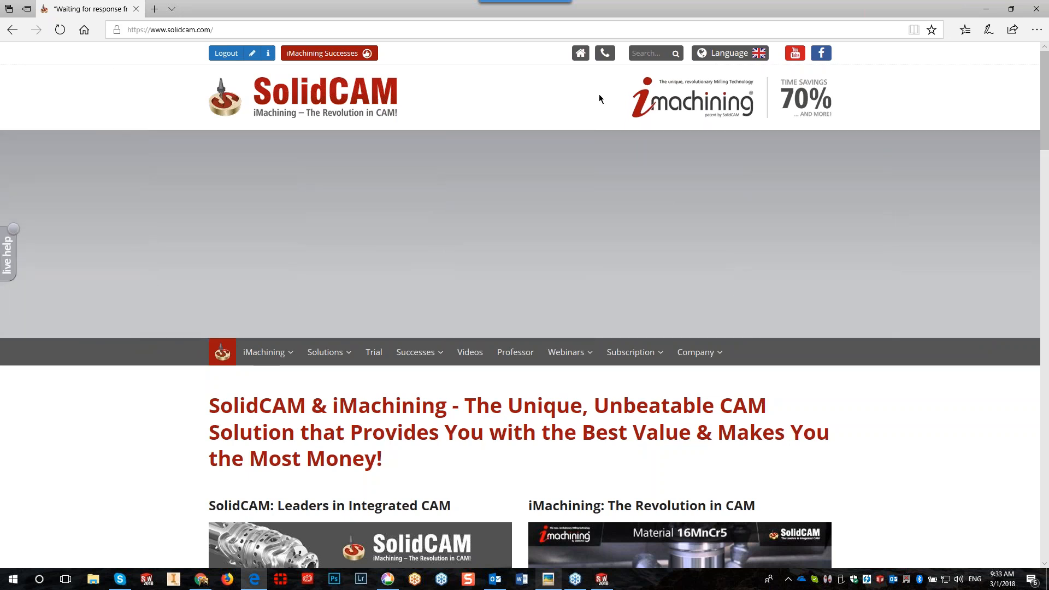
Step: Open the reseller area's SolidCAM World invitation on the SolidCAM site and review the meeting details, agenda, travel and registration options
mouse_move(715, 358)
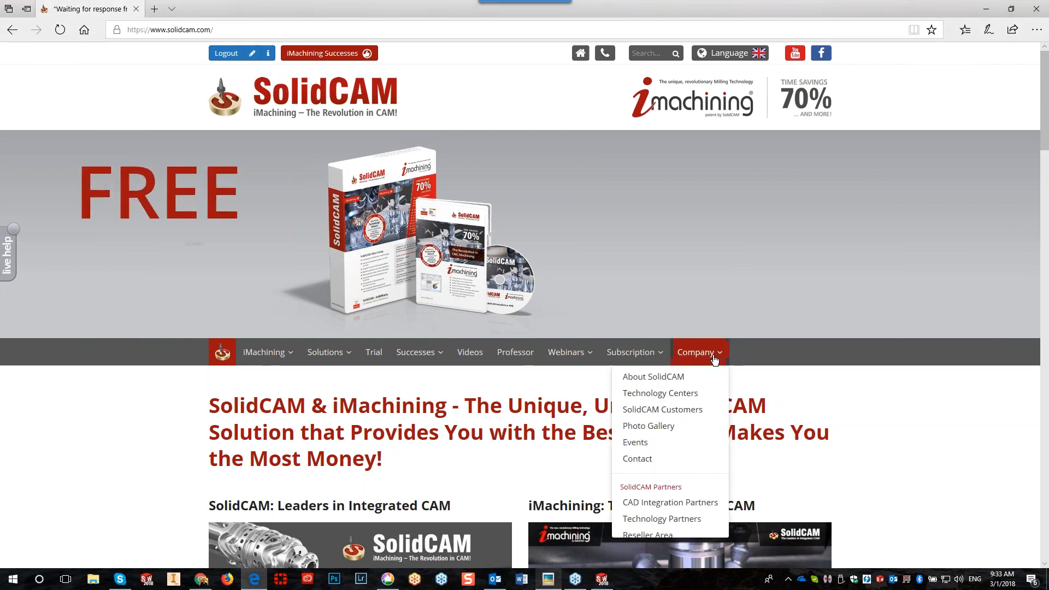
left_click(666, 536)
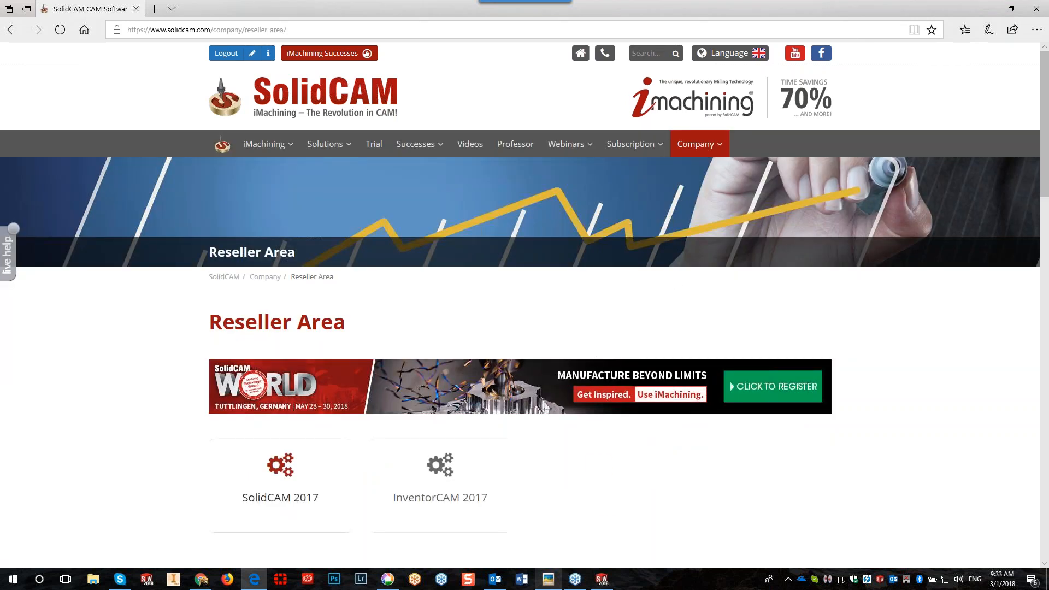
left_click(759, 388)
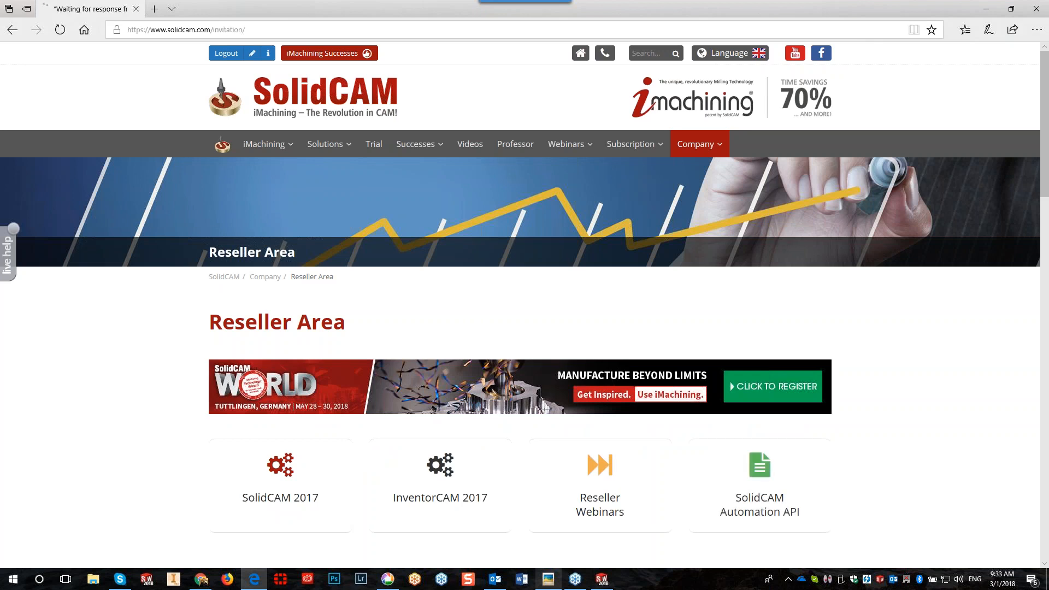
scroll(665, 386, "down", 6)
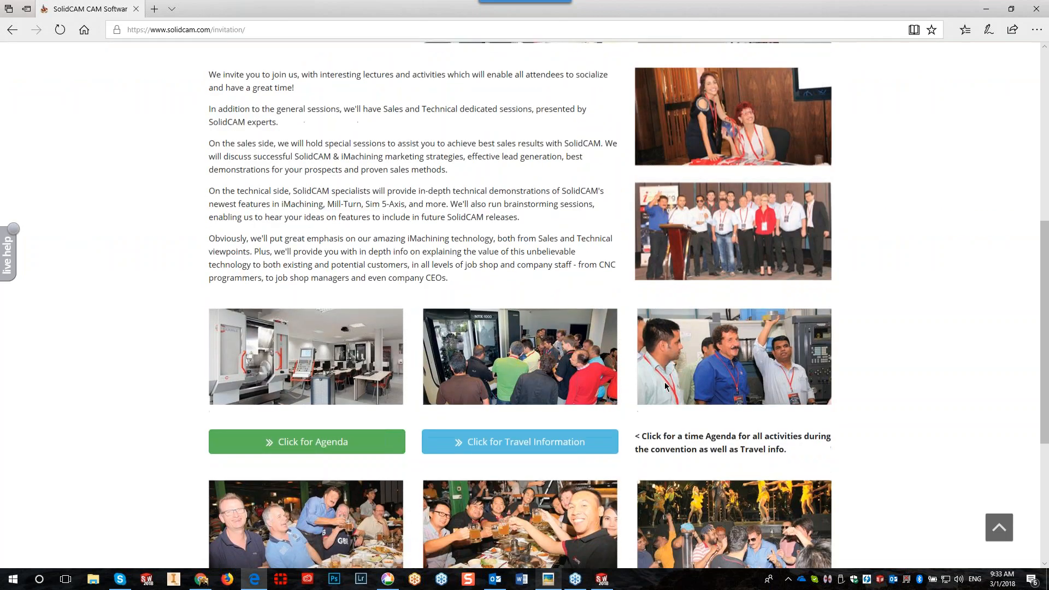
scroll(665, 382, "down", 4)
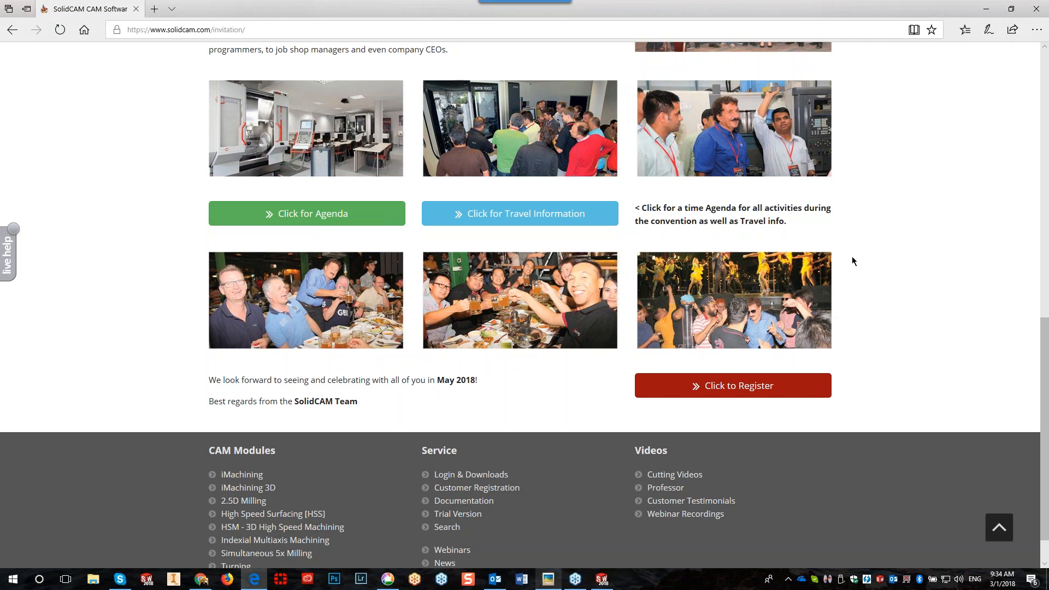
scroll(852, 257, "up", 15)
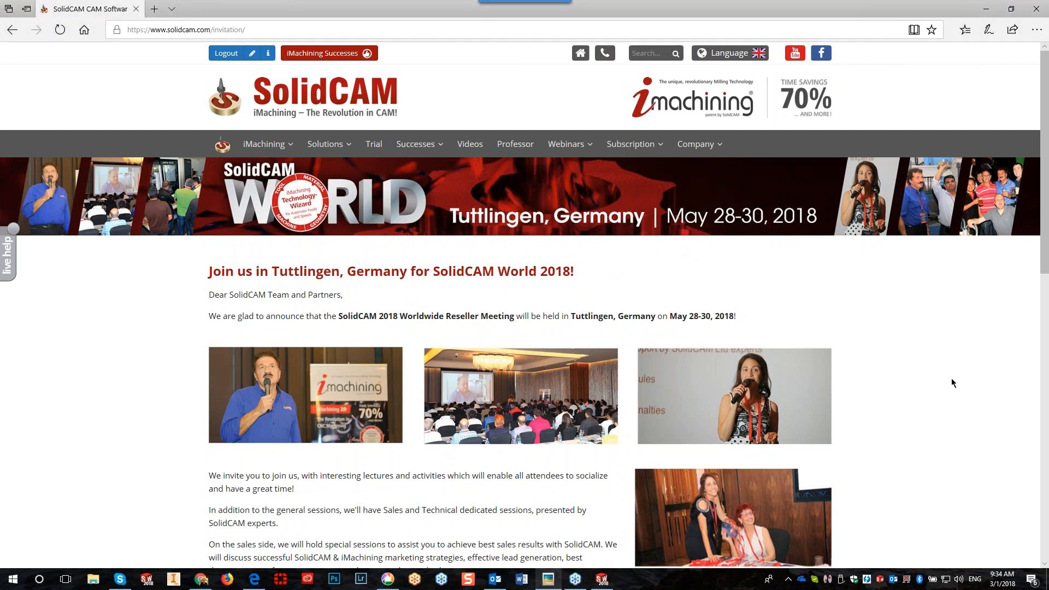
left_click(558, 309)
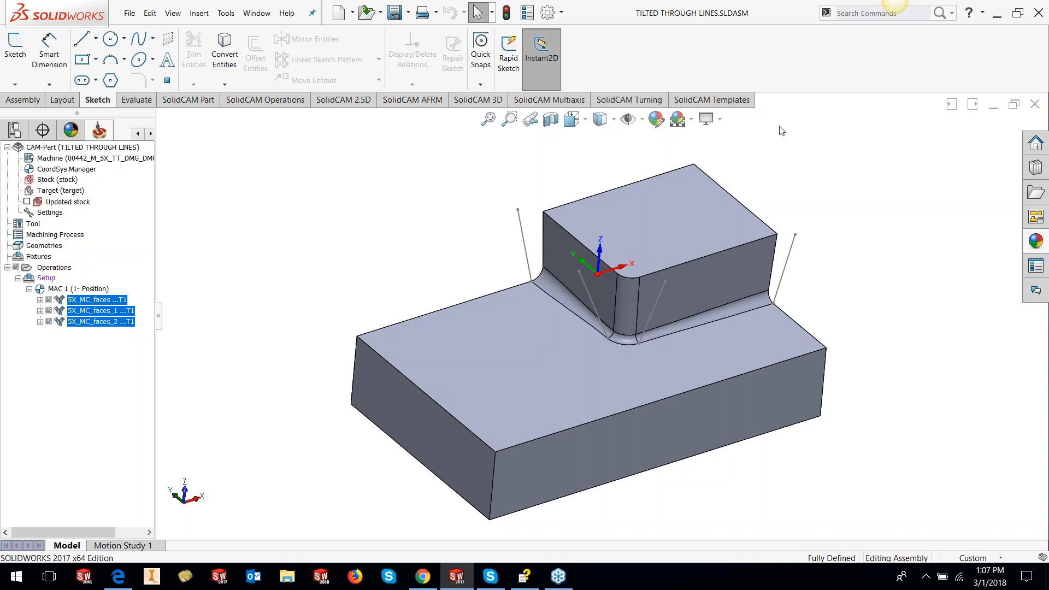
Step: Inspect the three fillet faces around the base of the raised block, selecting them together and clearing the selection
scroll(705, 285, "up", 1)
scroll(700, 236, "down", 1)
scroll(725, 253, "up", 1)
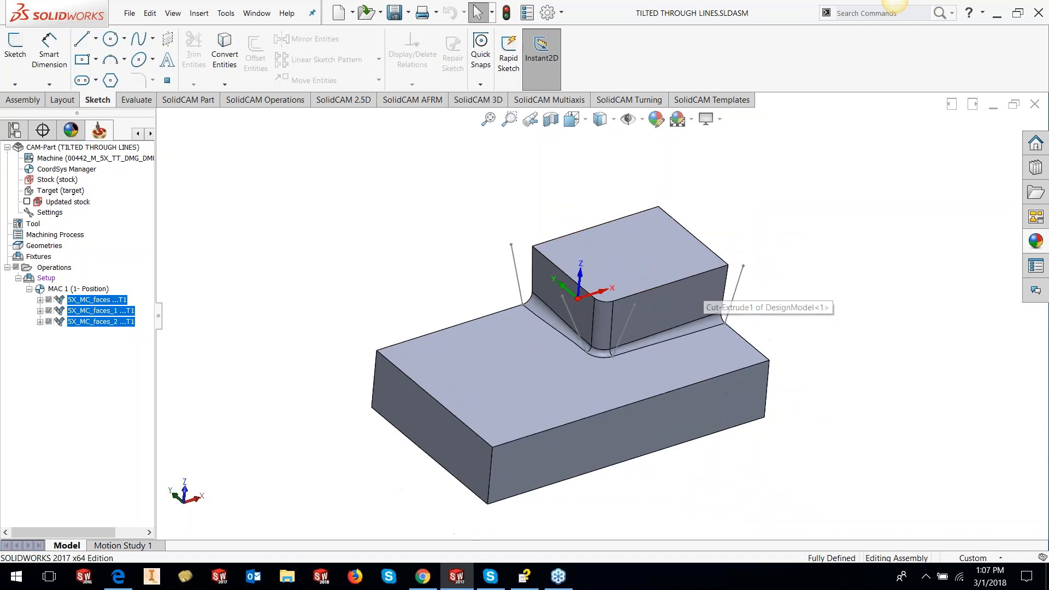
scroll(742, 230, "down", 1)
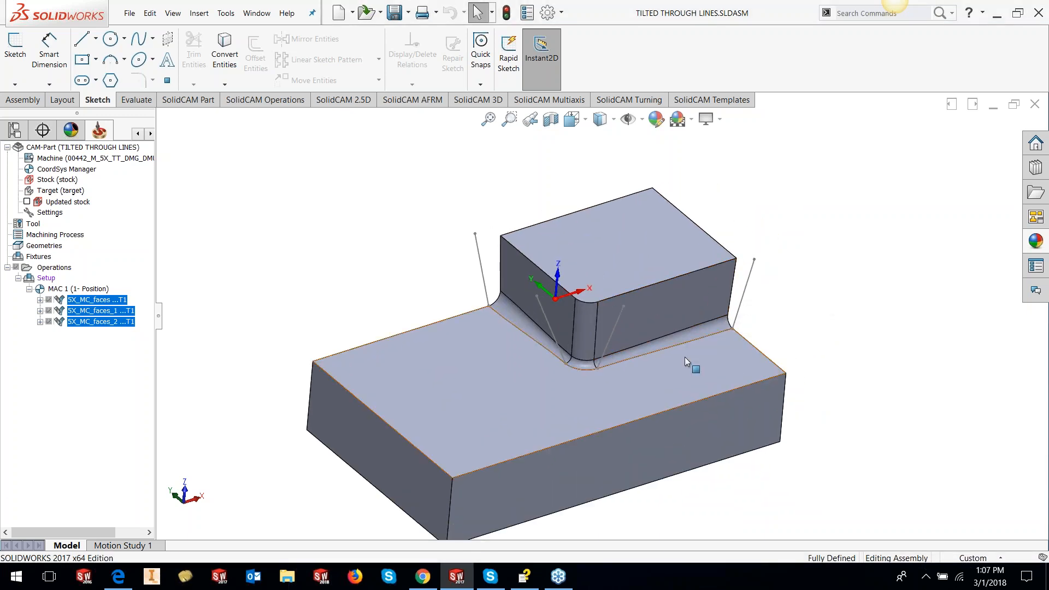
scroll(690, 350, "down", 3)
left_click(687, 311)
left_click(507, 365, "ctrl")
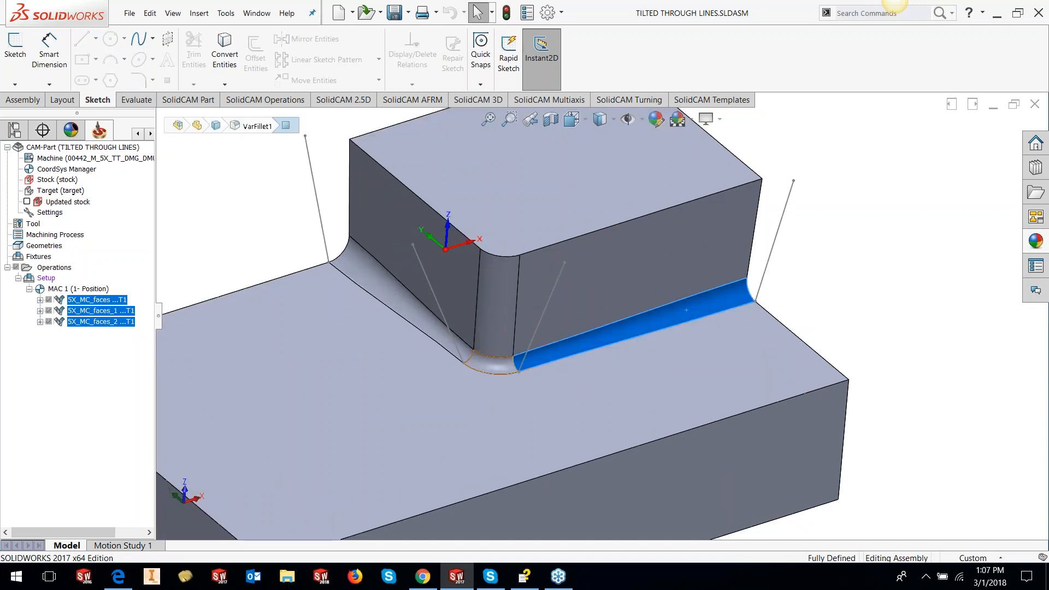
left_click(464, 356, "ctrl")
scroll(668, 390, "up", 2)
middle_click_drag(696, 374, 700, 331)
key("Escape")
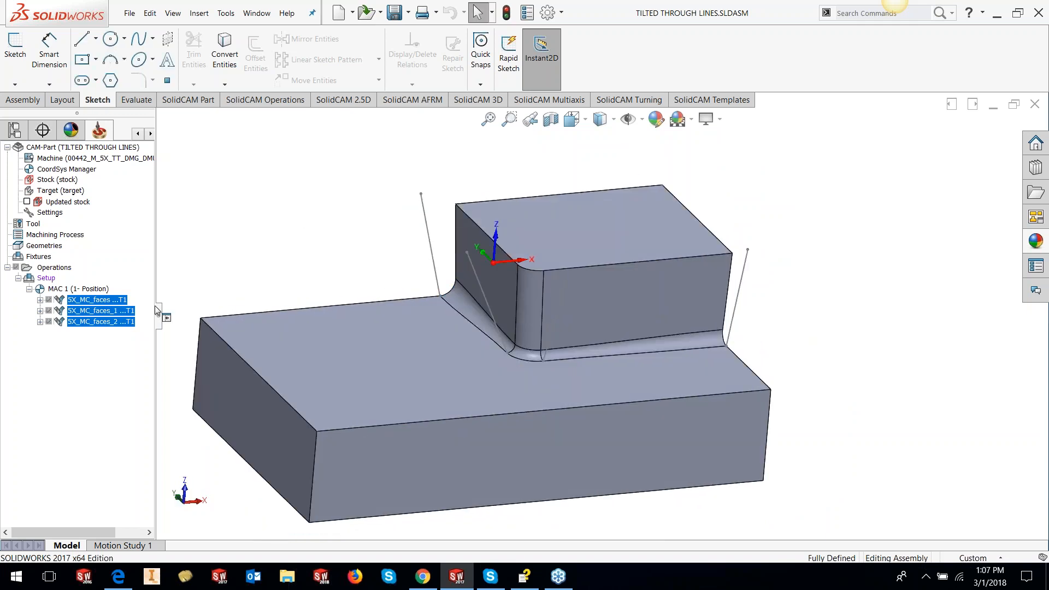
Step: Add a Sim. 5-Axis Milling operation after 5X_MC_faces_2 using the Morph between two boundary curves technology
right_click(122, 326)
mouse_move(218, 37)
left_click(331, 335)
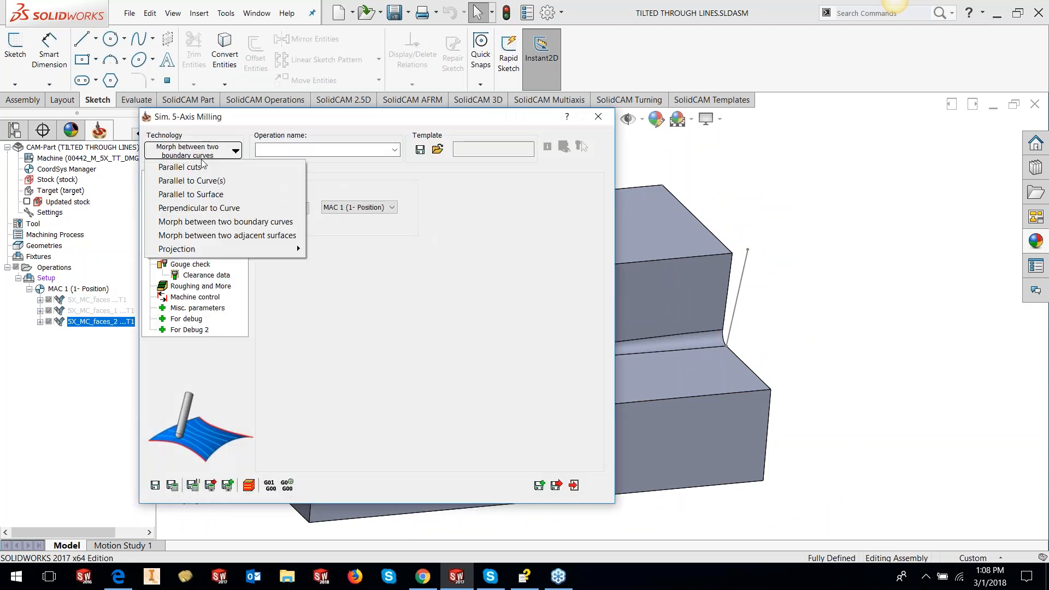
left_click(297, 245)
Step: Assign the existing faces geometry, covering the fillet around the block, as the operation's drive surface
left_click(186, 187)
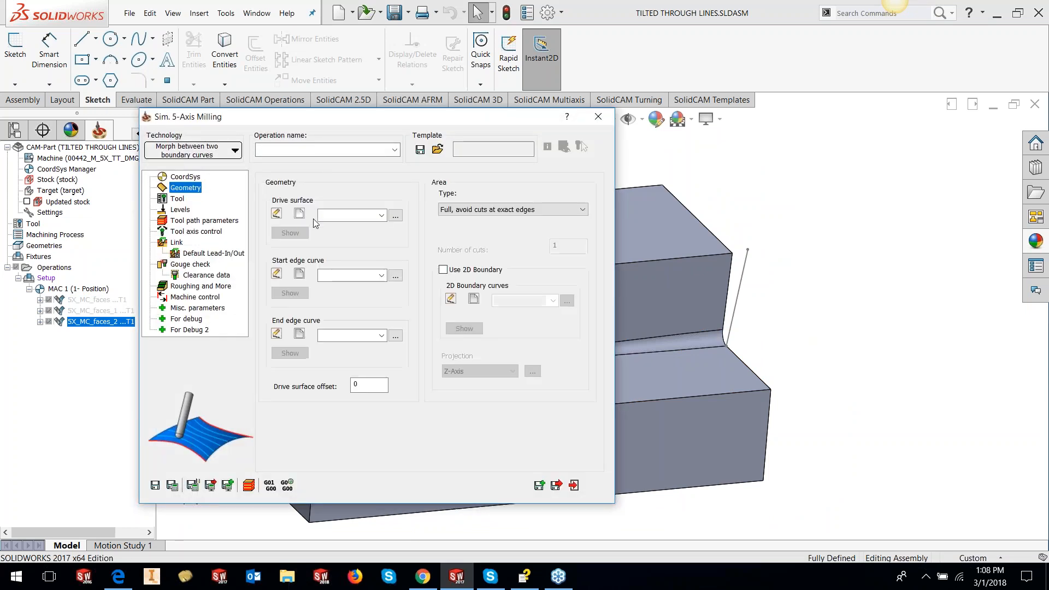
left_click(395, 217)
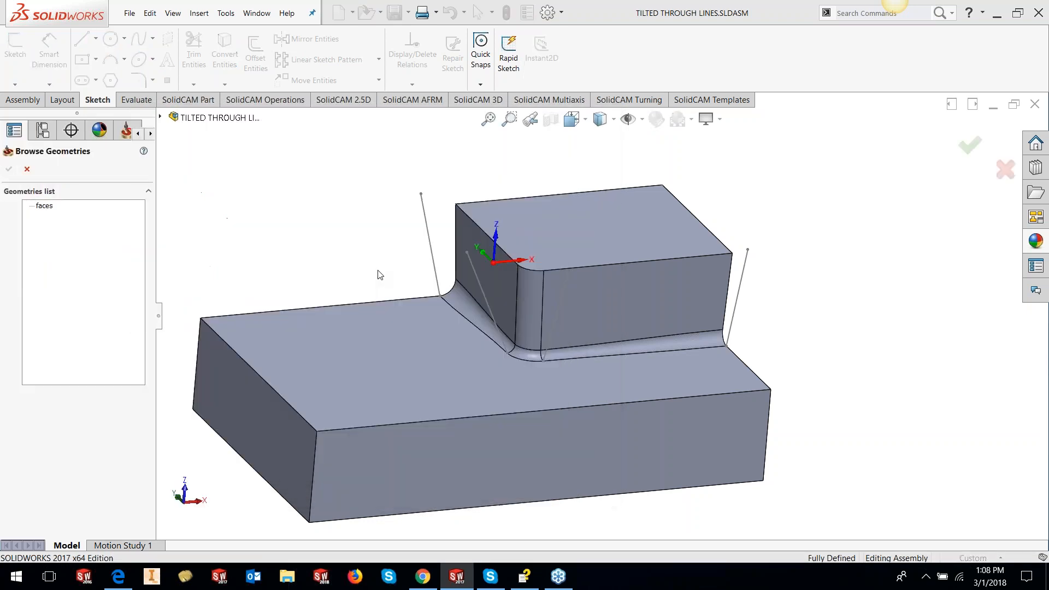
left_click(44, 206)
middle_click_drag(664, 304, 678, 323)
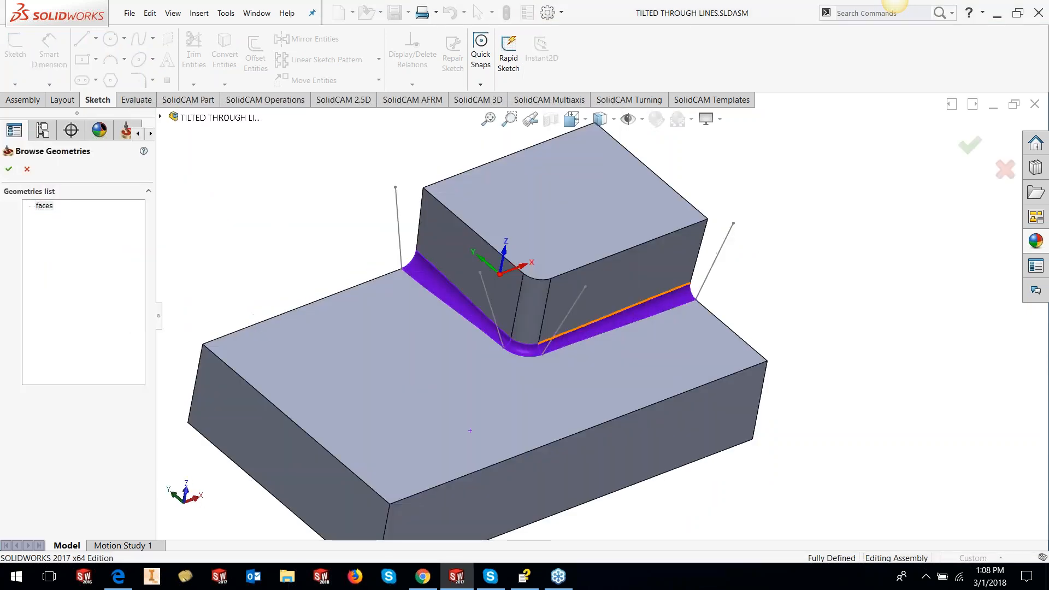
scroll(495, 283, "down", 1)
left_click(9, 169)
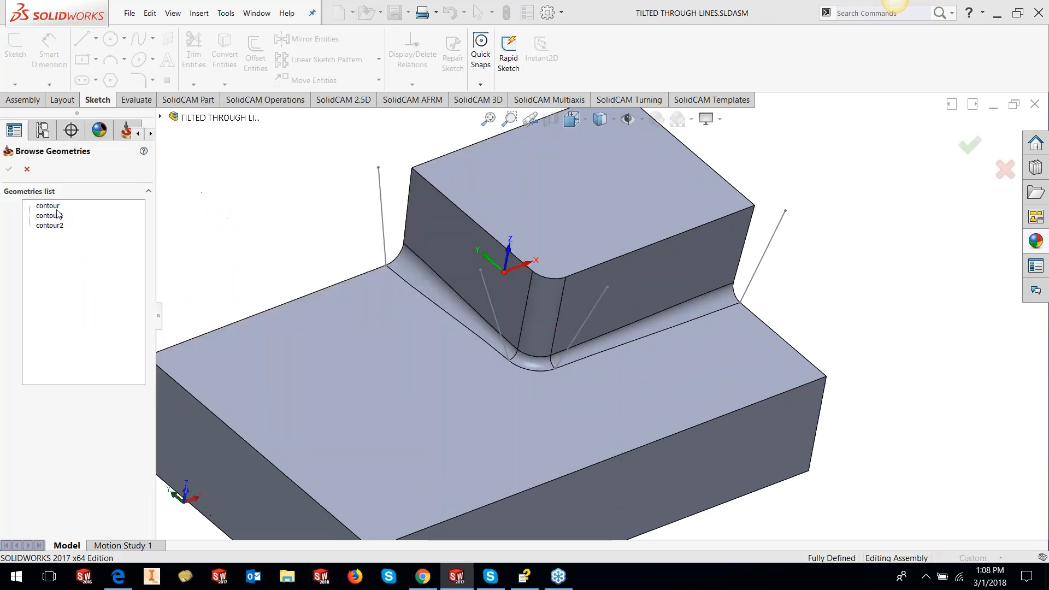
Step: Assign contour as start edge curve and contour1 as end edge curve, with area type Full, start and end at exact surface edges
left_click(54, 208)
left_click(10, 169)
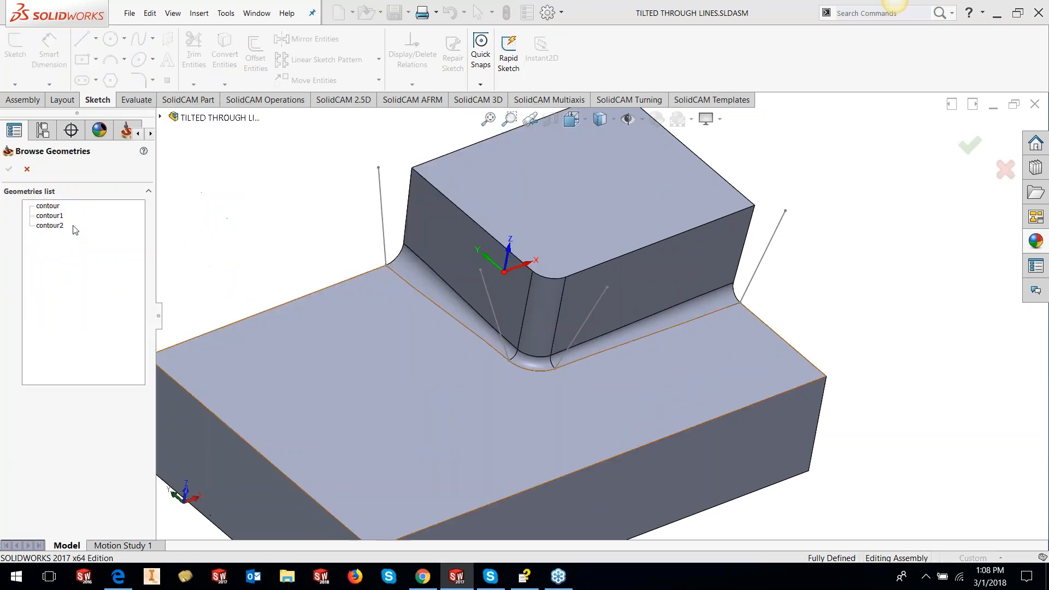
left_click(52, 216)
left_click(9, 169)
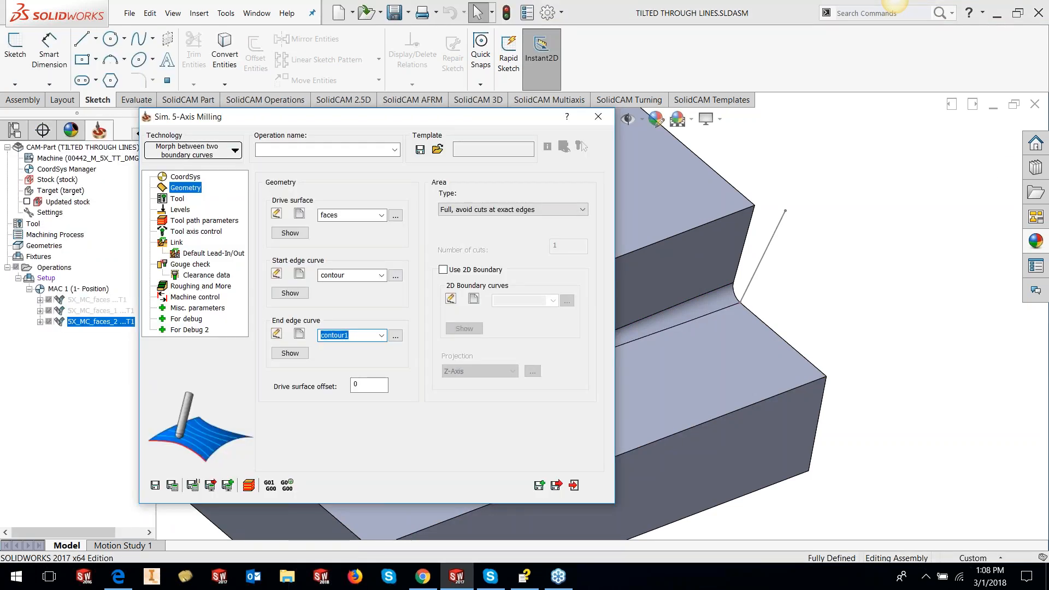
left_click(452, 209)
left_click(451, 230)
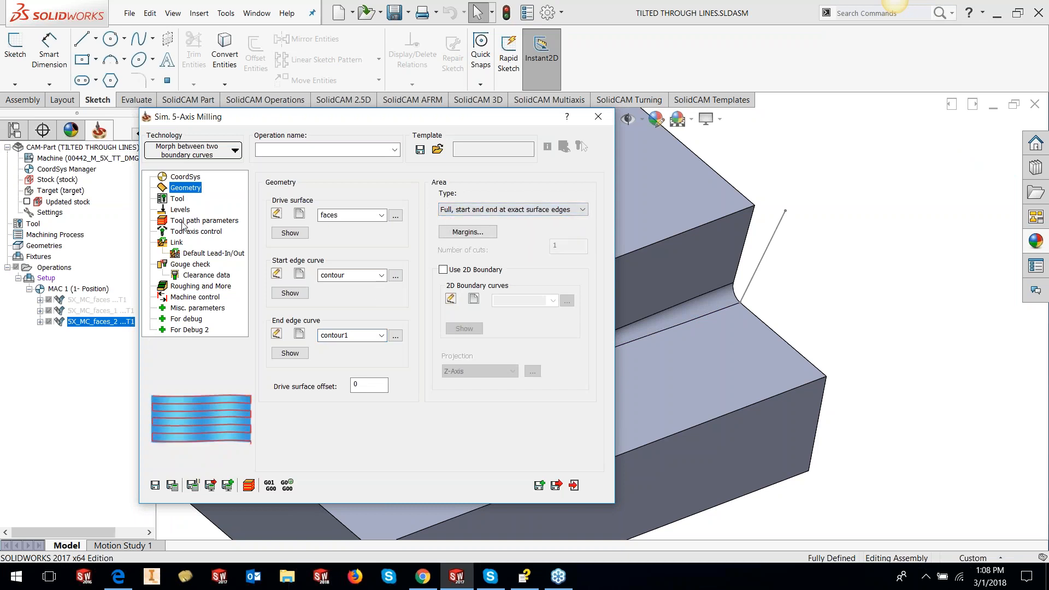
Step: Preview tool 1, the 12 mm taper ball nose mill with its holder, and select it for the operation
left_click(177, 199)
left_click(308, 385)
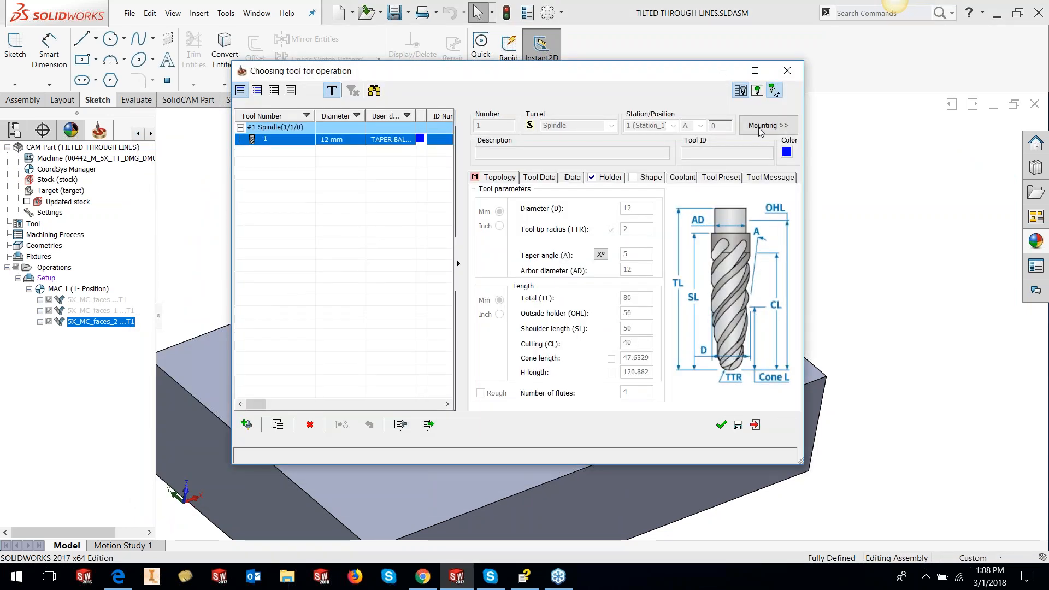
left_click(759, 92)
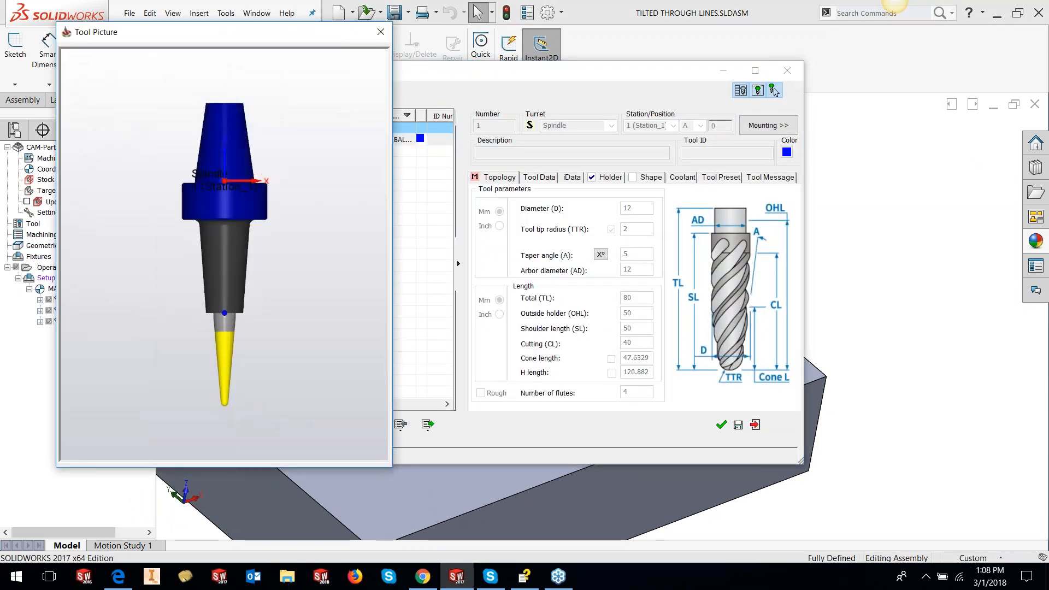
left_click_drag(395, 471, 472, 540)
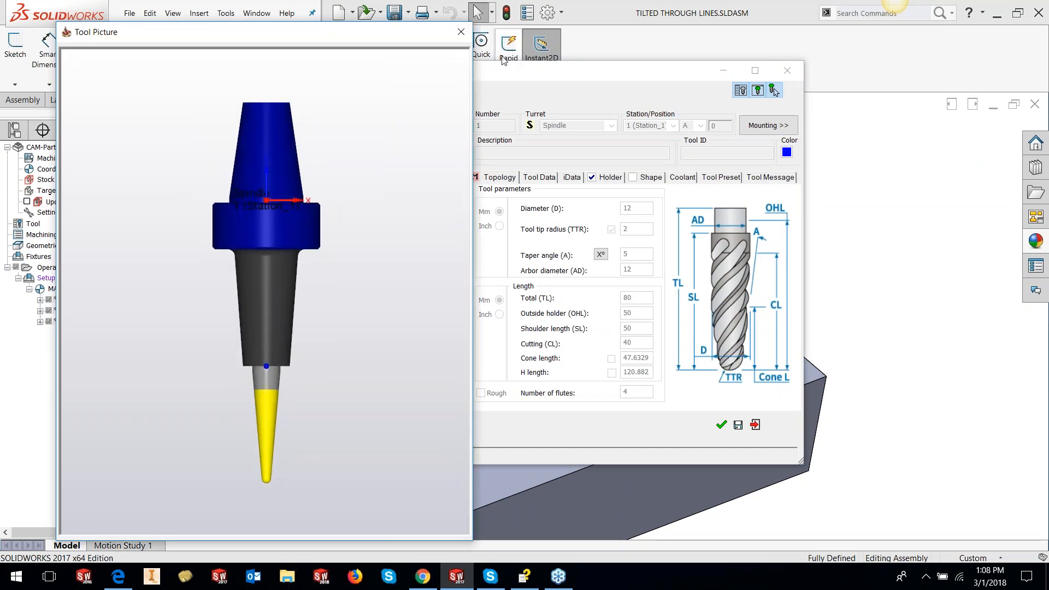
left_click(458, 35)
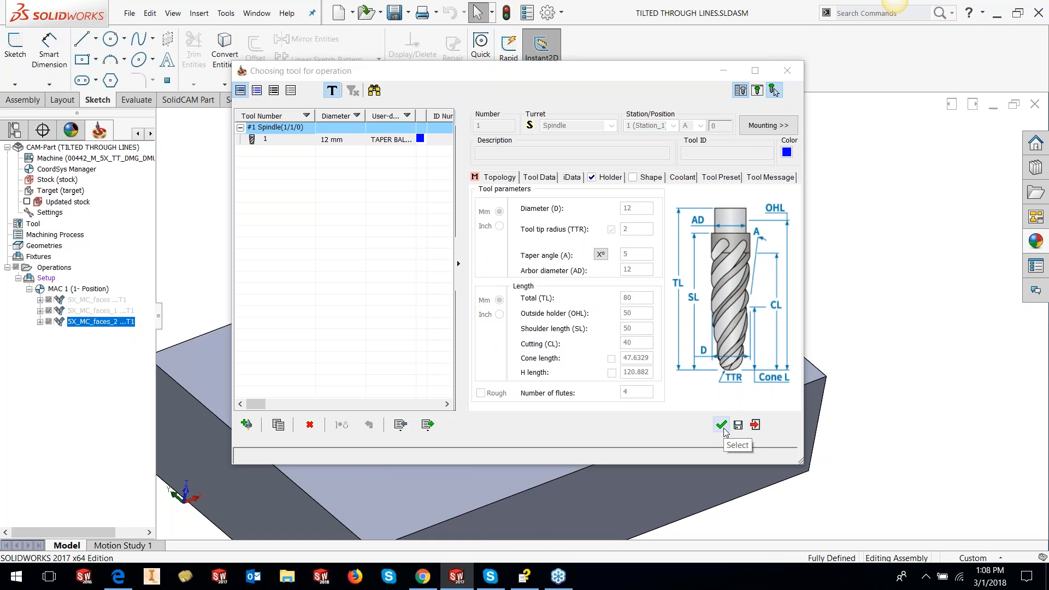
left_click(723, 428)
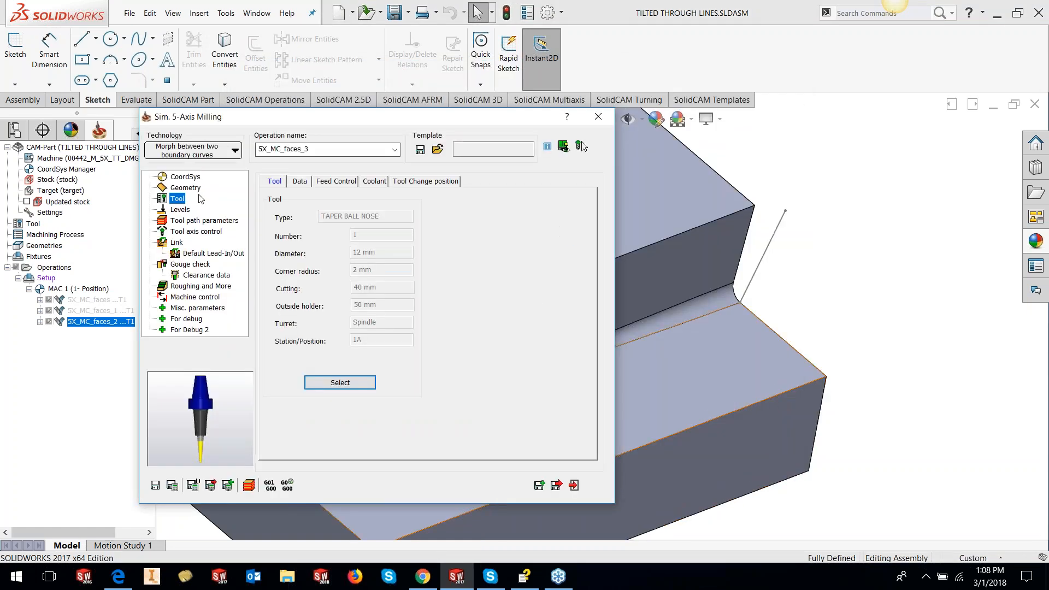
Step: Set the tool path's maximum step over to 0.5 and check the levels and sorting settings
left_click(173, 210)
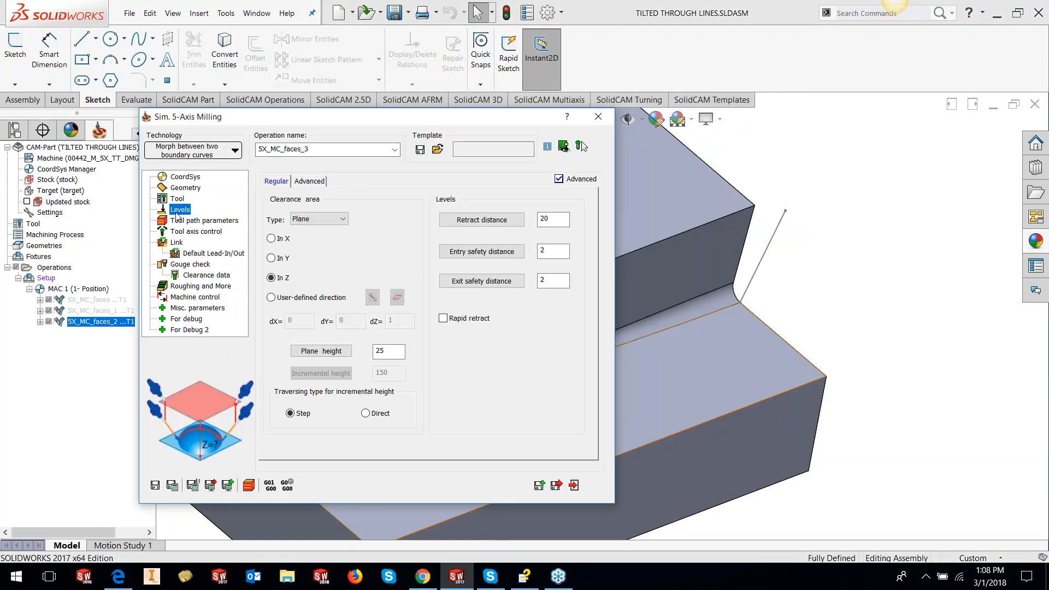
left_click(206, 221)
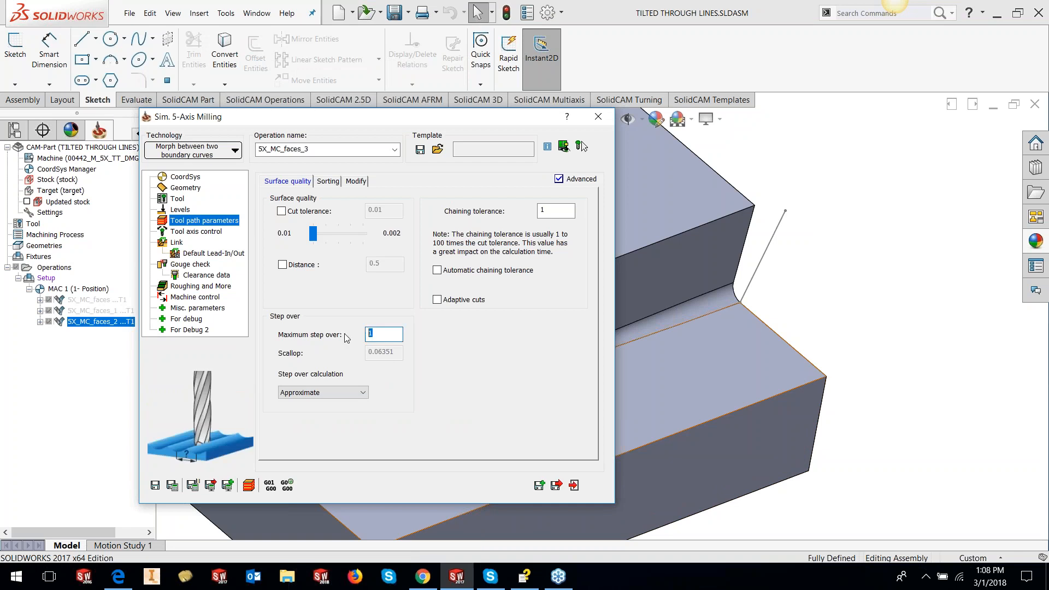
type(".5")
left_click(330, 181)
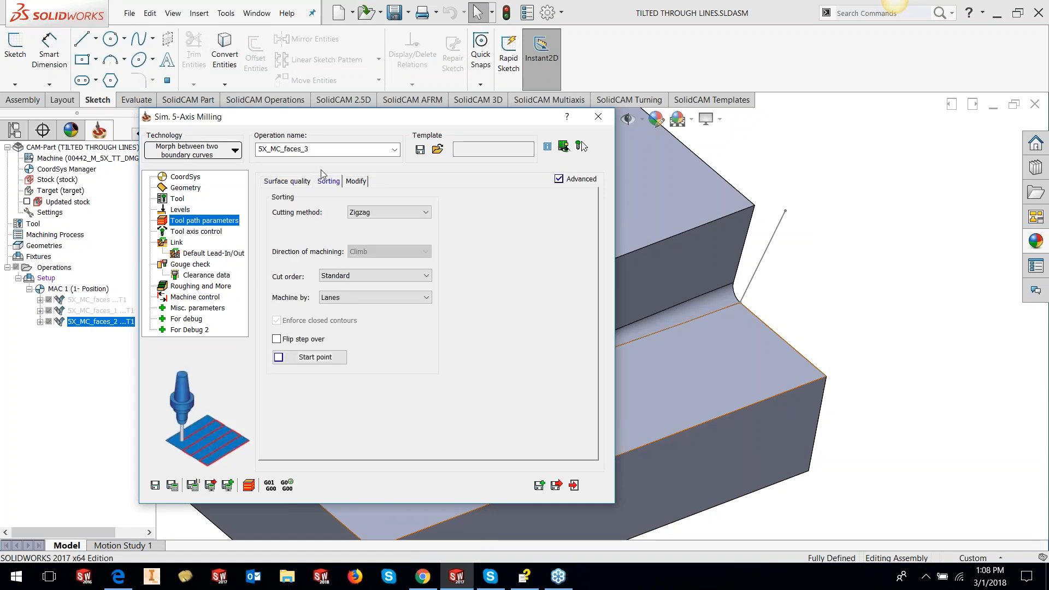
Step: Set the operation's tool axis direction to Tilted through lines
left_click(208, 234)
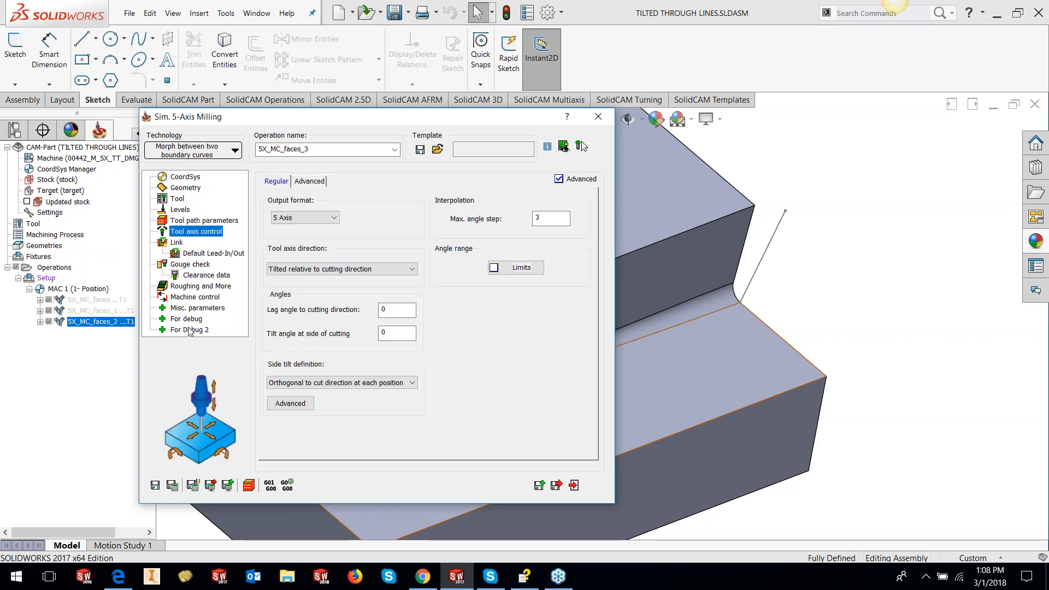
left_click_drag(307, 113, 279, 76)
left_click(328, 231)
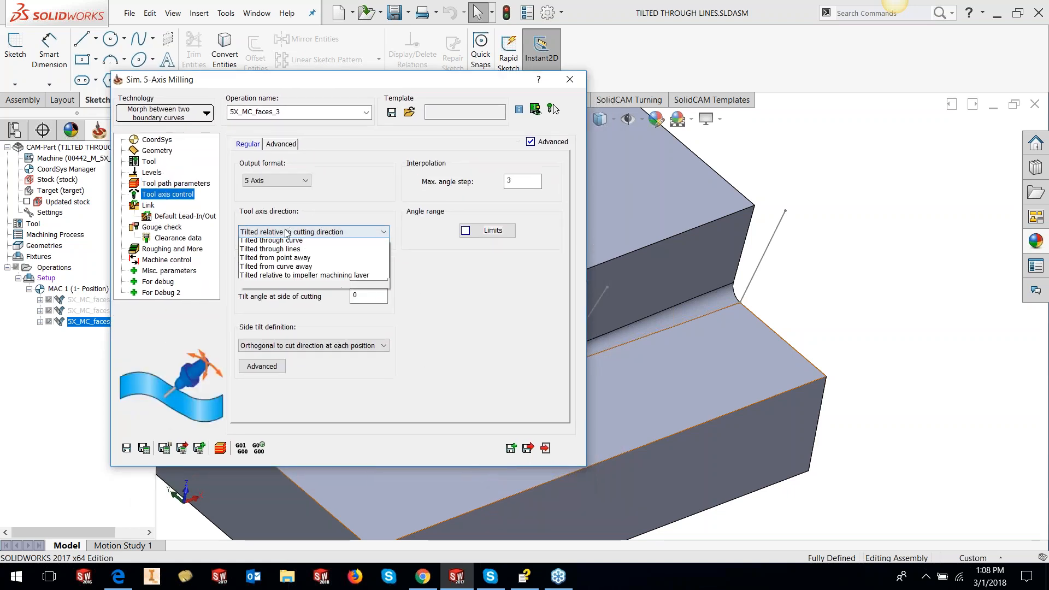
left_click(290, 305)
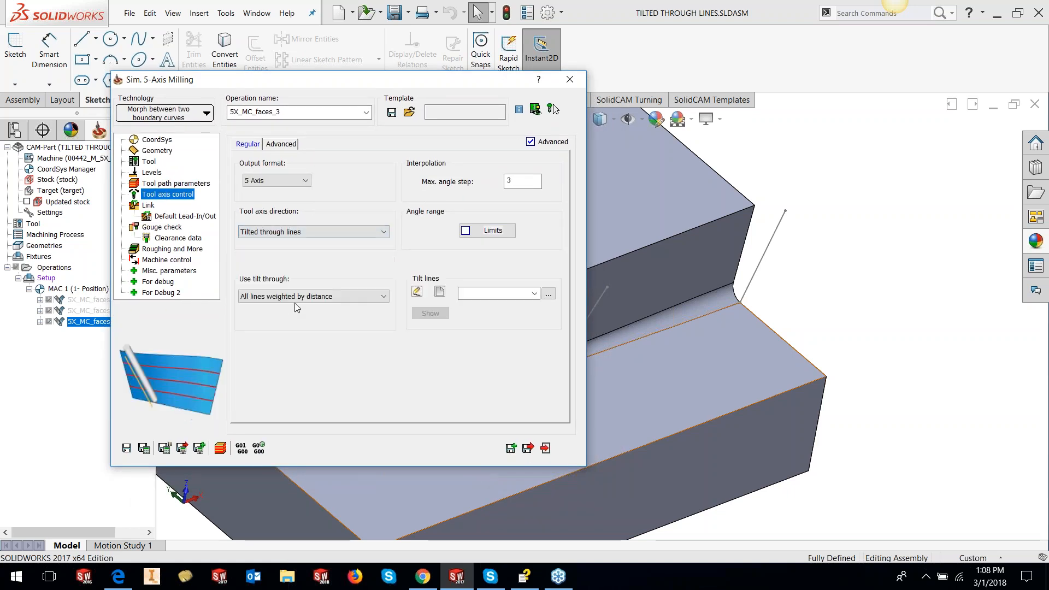
Step: Assign the existing contour2 geometry, made of the four slanted sketch lines along the fillet, as the tilt lines
left_click(549, 294)
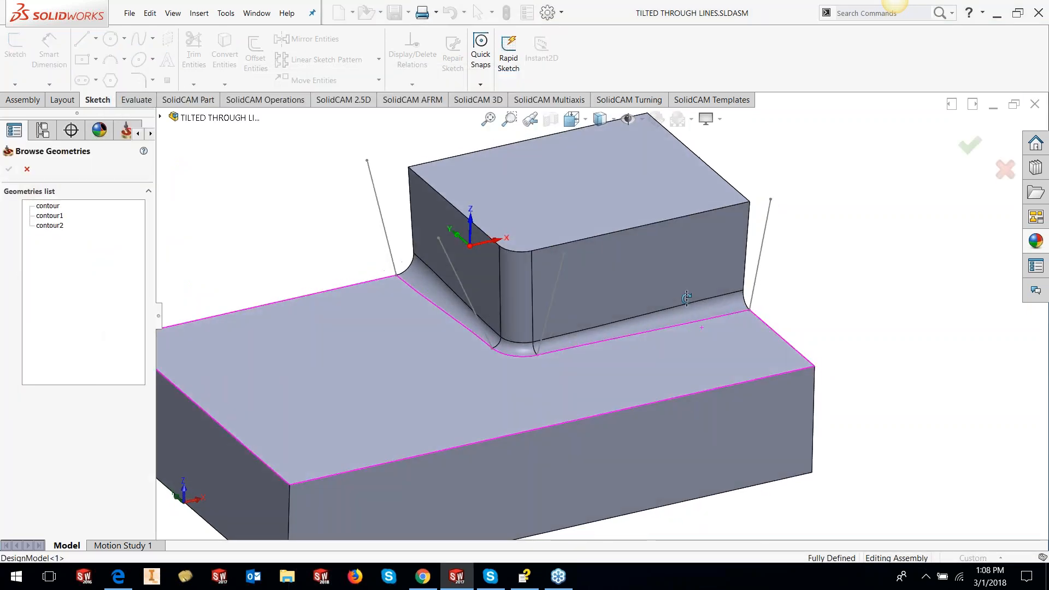
left_click(64, 229)
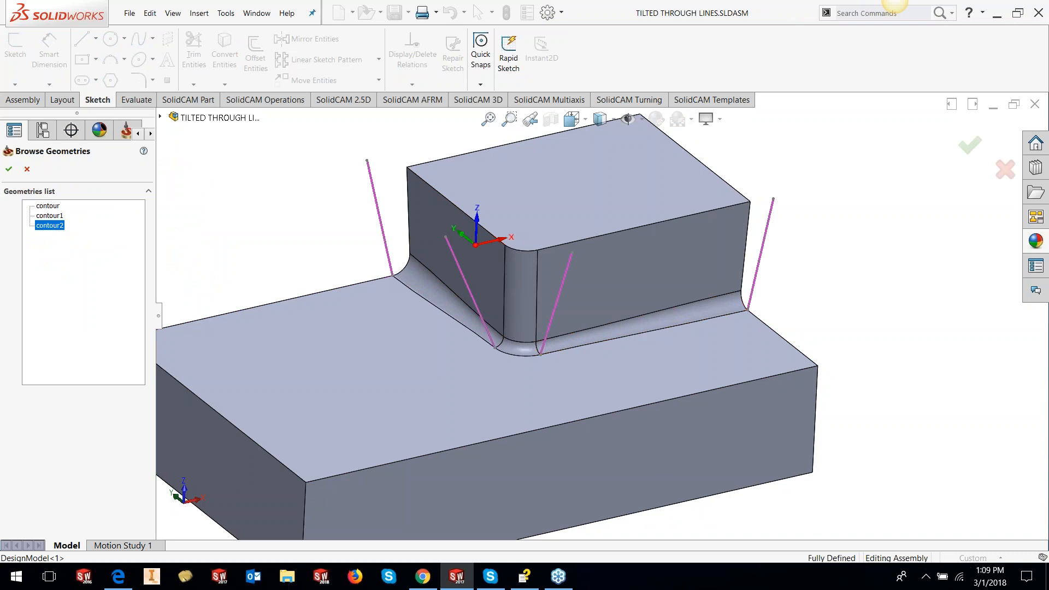
left_click(9, 169)
Step: Define a new tilt line geometry, adding the slanted line at the fillet's +X end as the first chain with its direction starting at the fillet
left_click(440, 292)
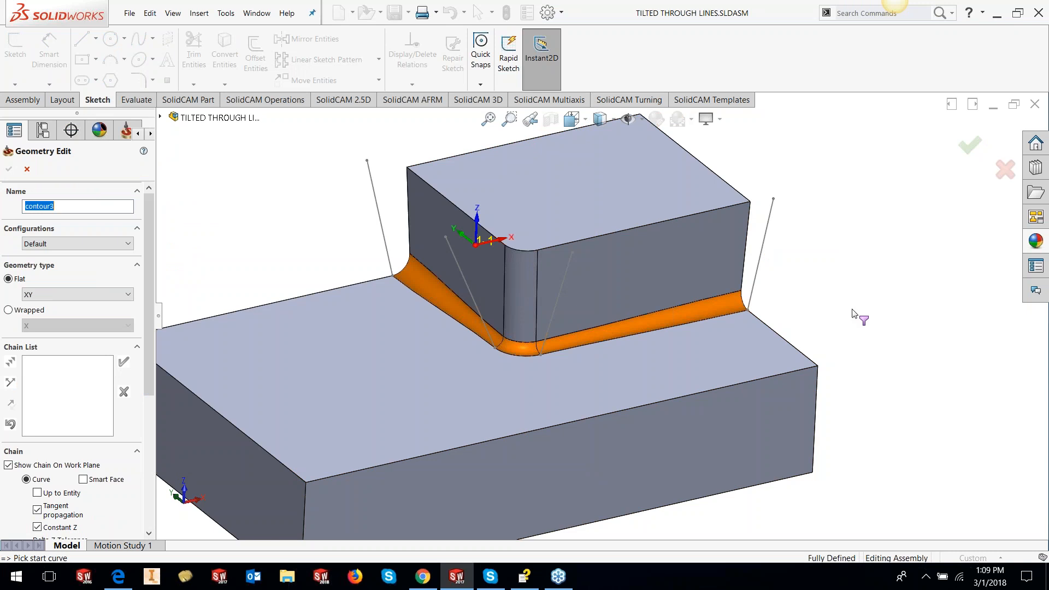
middle_click_drag(824, 287, 841, 284)
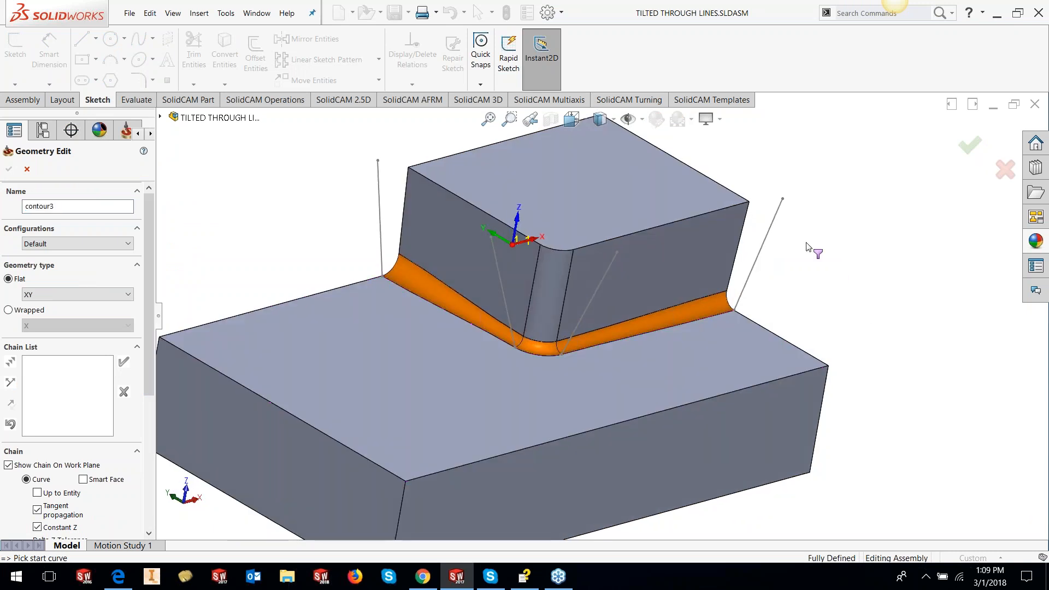
left_click(779, 206)
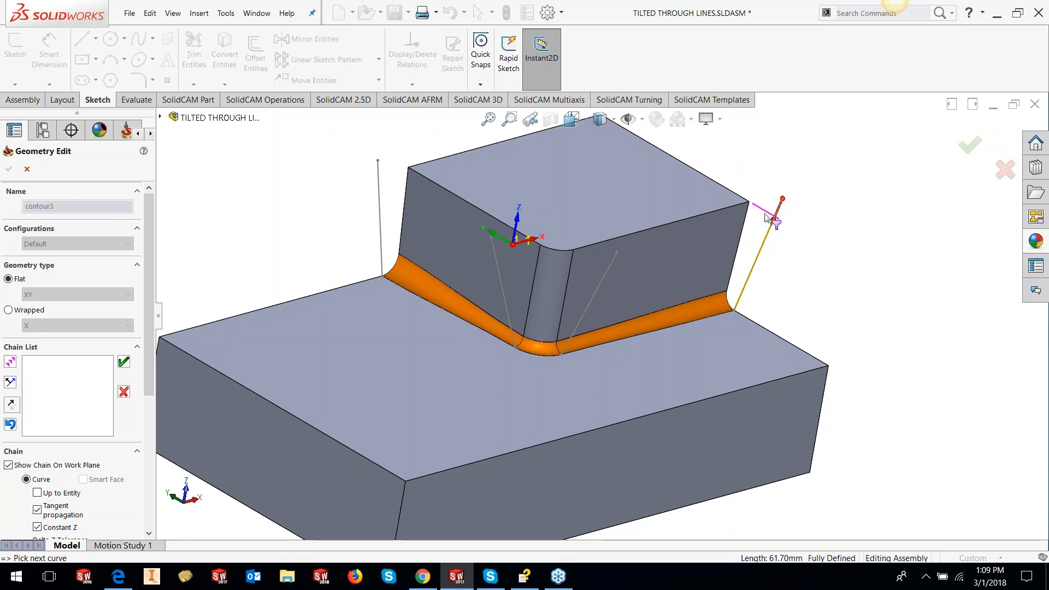
left_click(12, 405)
left_click(124, 362)
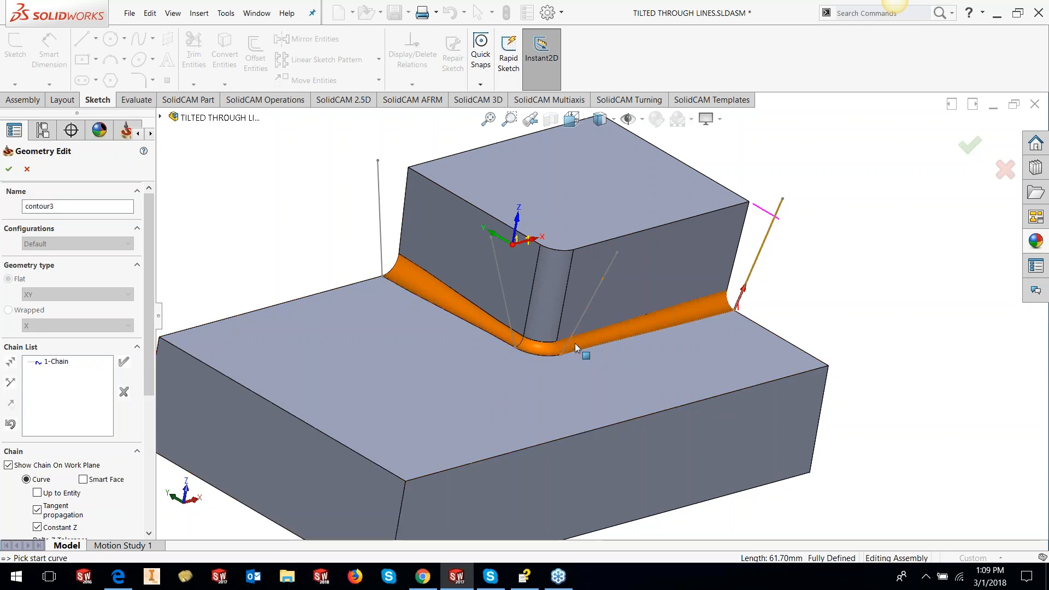
Step: Add the two slanted lines at the rounded corner and the one at the fillet's other end as separate chains, and accept the geometry
left_click(569, 341)
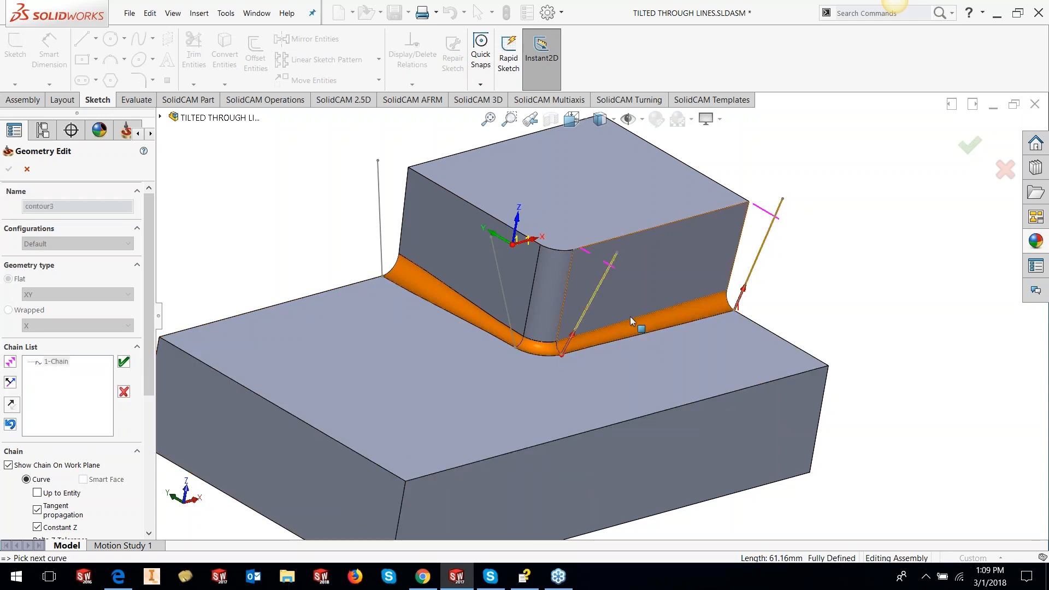
left_click(123, 362)
left_click(511, 330)
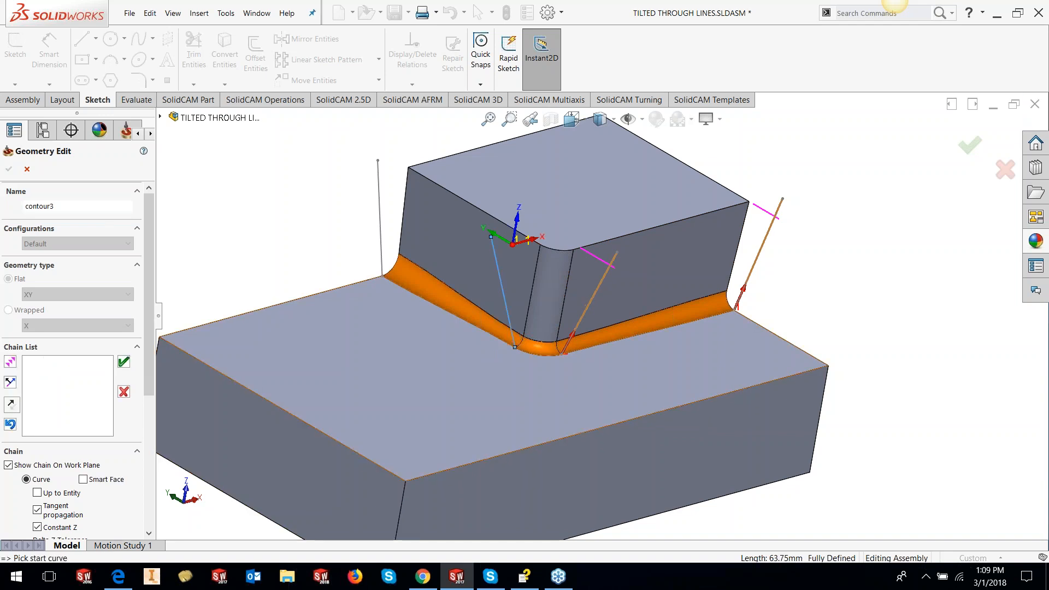
left_click(123, 363)
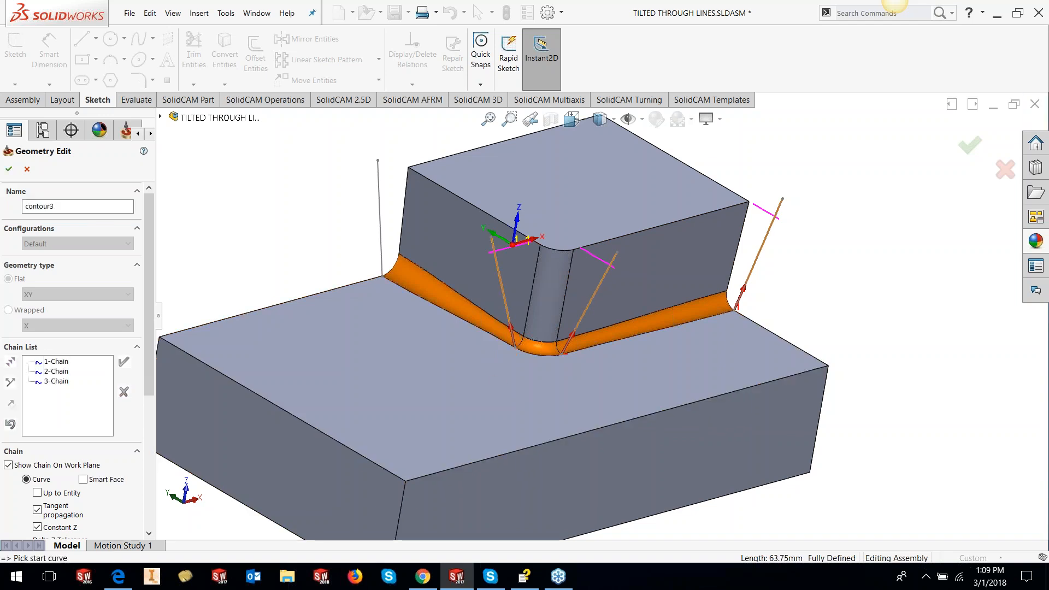
left_click(380, 263)
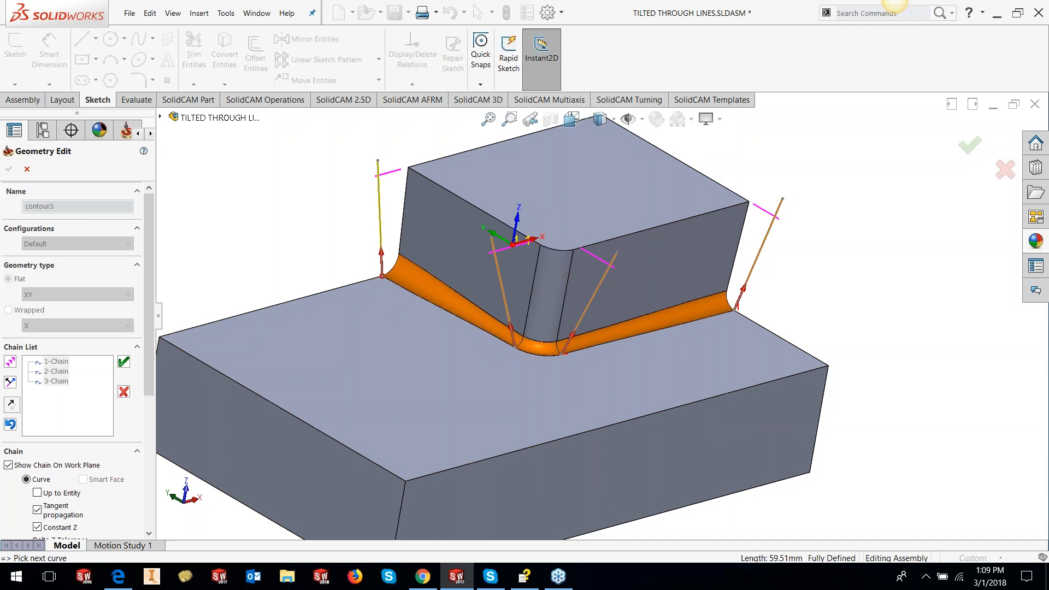
left_click(124, 363)
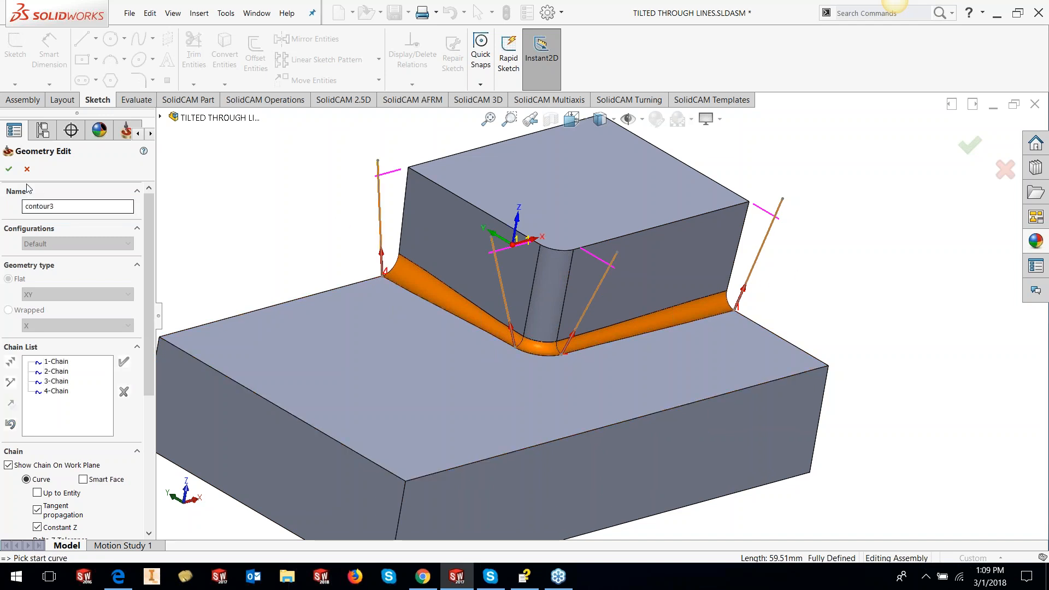
left_click(9, 170)
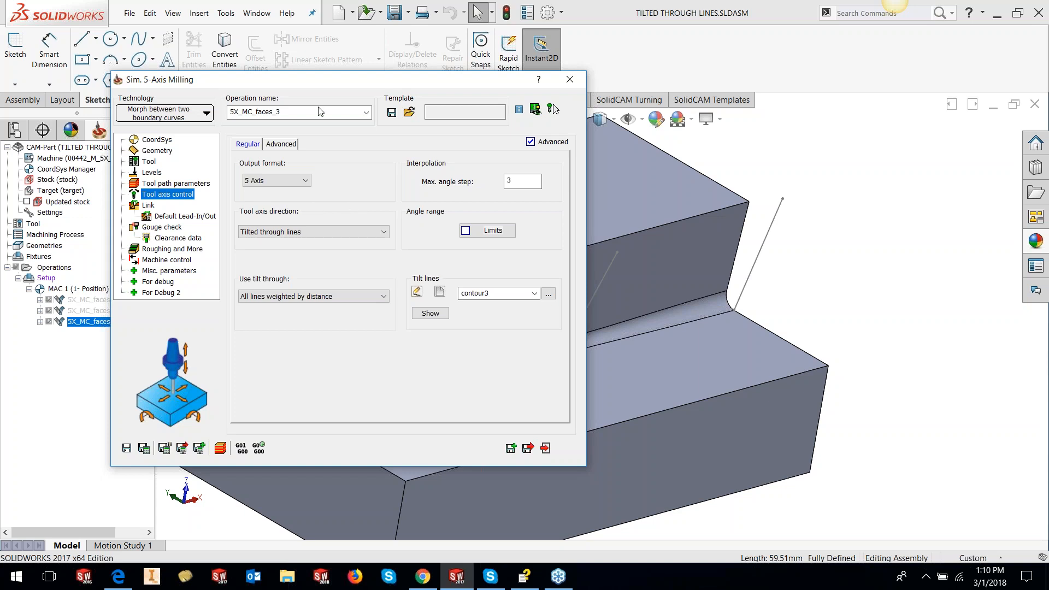
Step: Examine the four tilt lines on the model with the operation dialog temporarily collapsed
left_click_drag(326, 82, 367, 79)
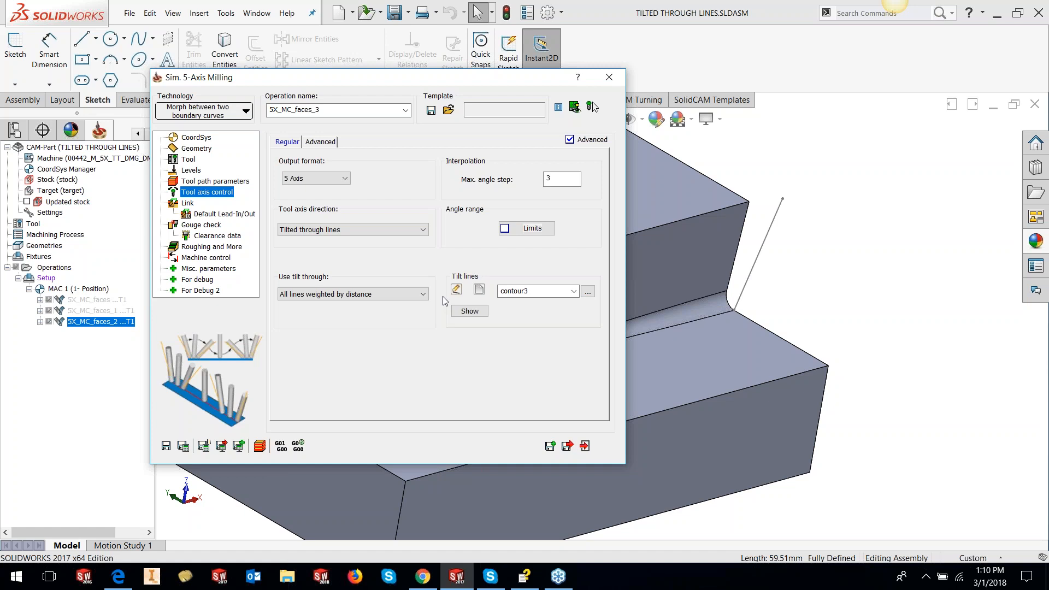
double_click(471, 81)
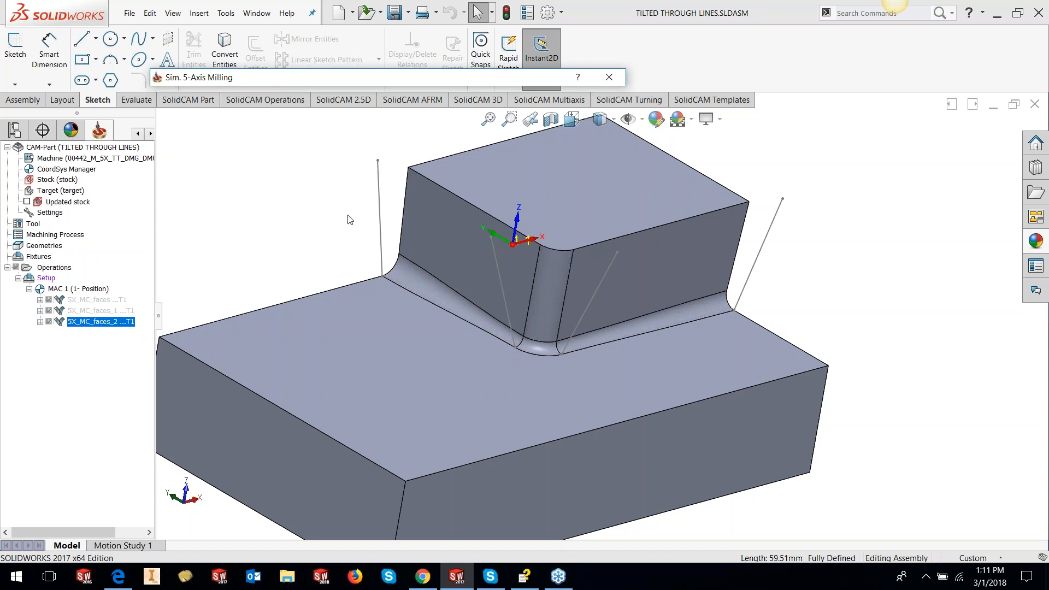
left_click(307, 81)
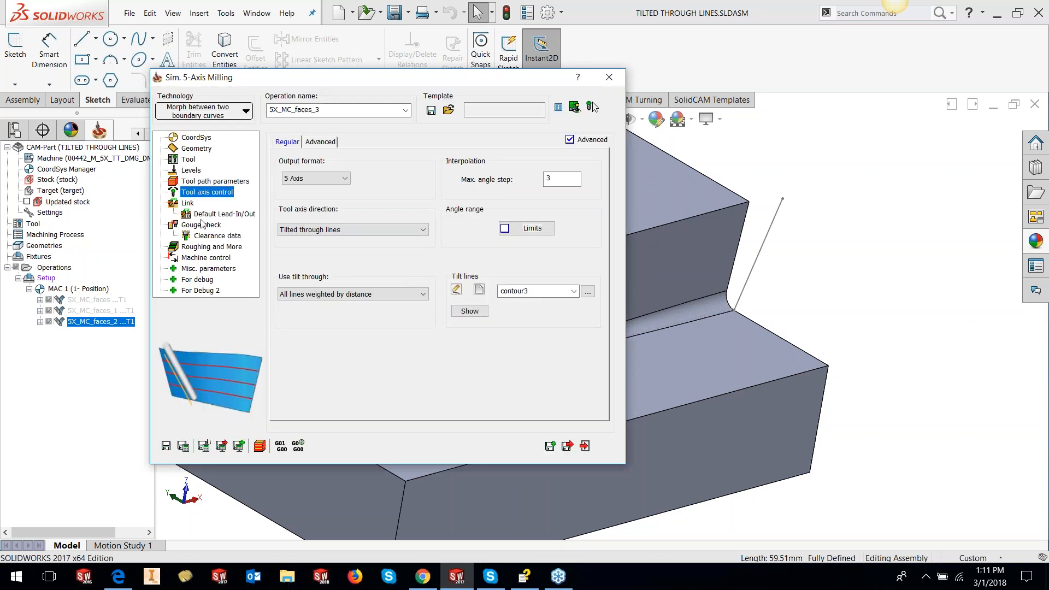
Step: Set the small move size for links between slices to 300 % of the step over
left_click(187, 203)
left_click(344, 142)
double_click(414, 305)
type("300")
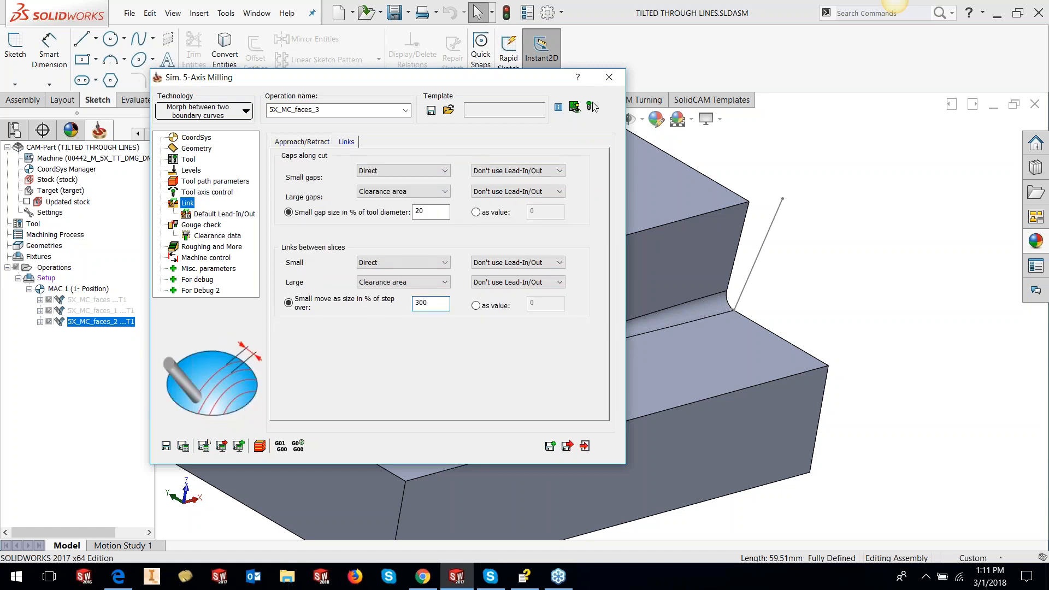
Step: Save and calculate the operation, close it, and inspect the tool path's passes and links at the fillet's rounded corner
left_click(183, 446)
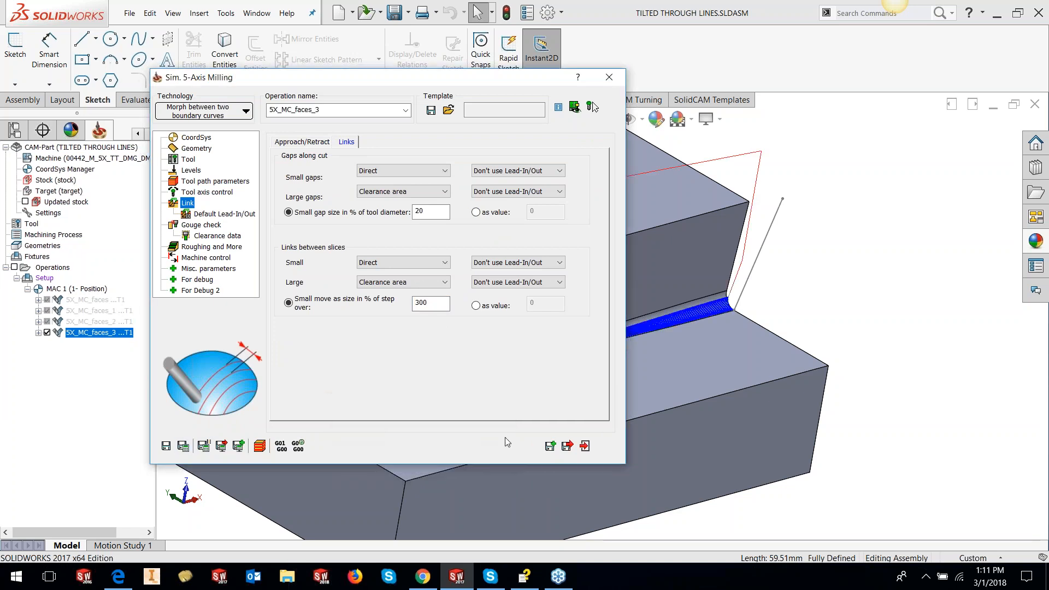
left_click(584, 446)
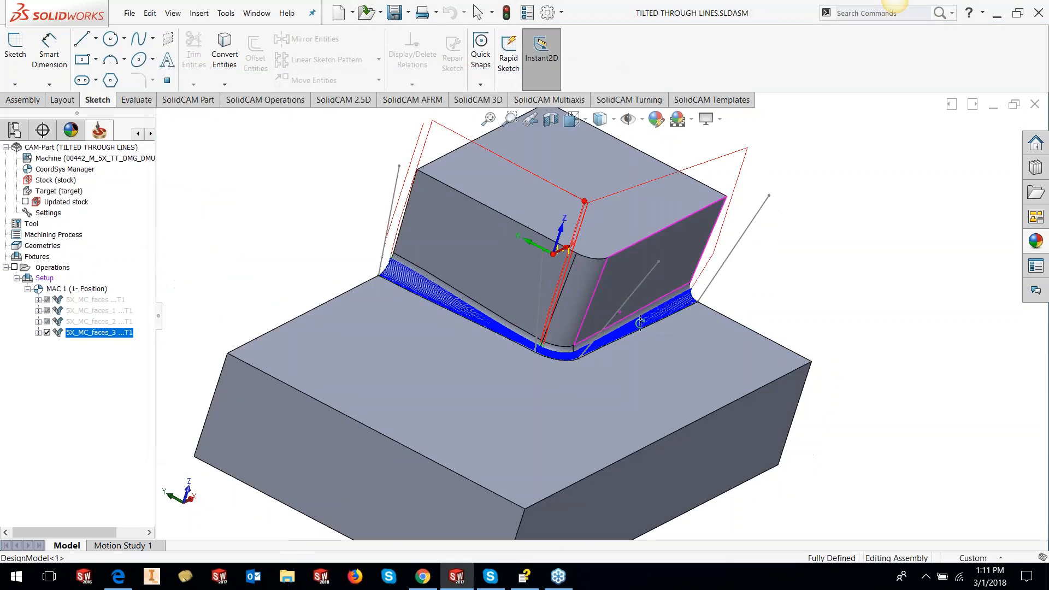
scroll(571, 270, "up", 5)
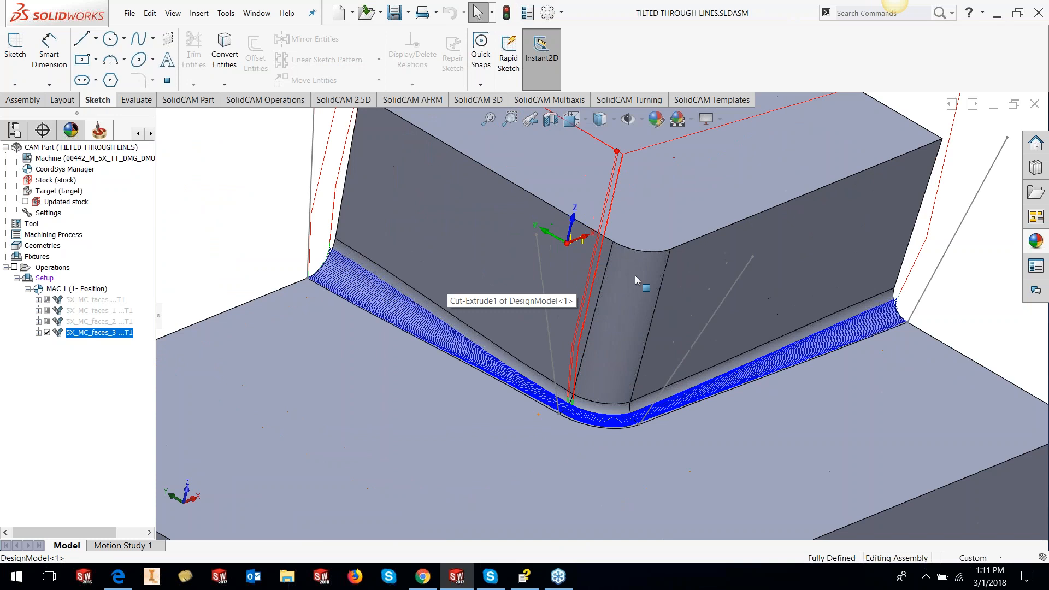
scroll(564, 421, "up", 4)
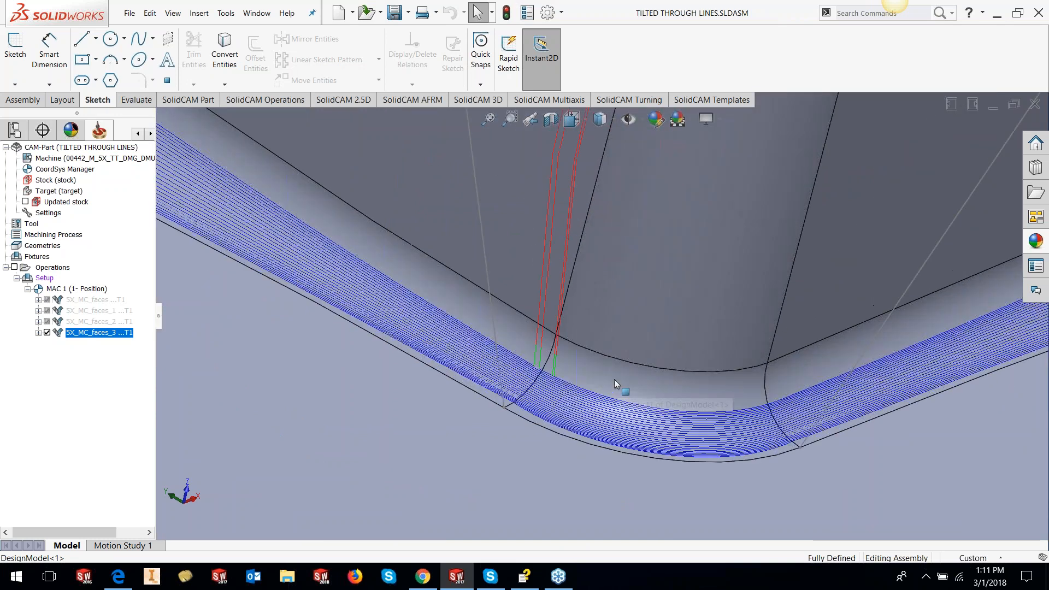
scroll(567, 381, "up", 2)
scroll(566, 382, "up", 3)
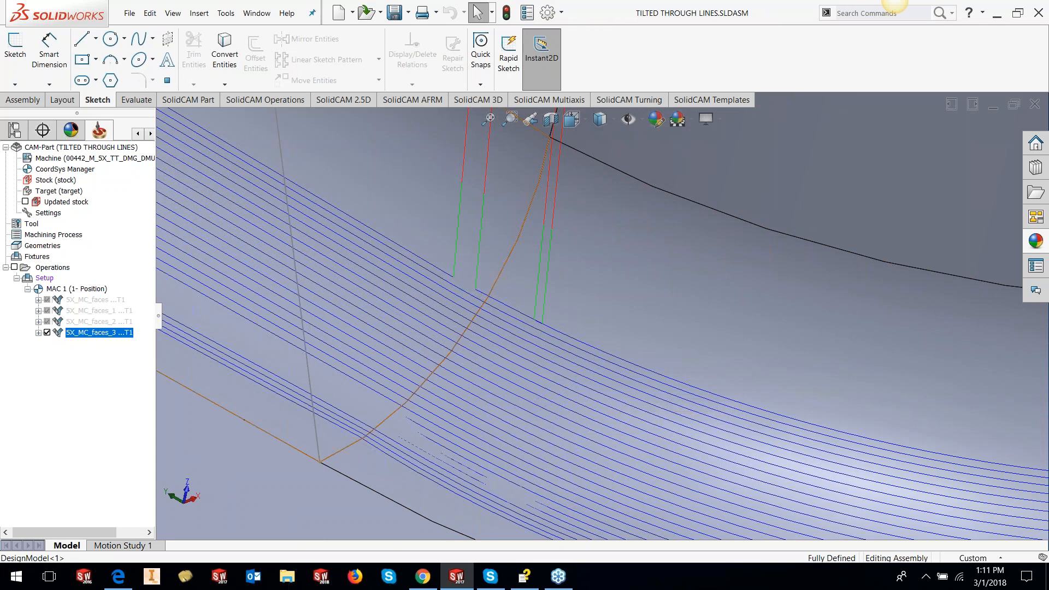
key("f")
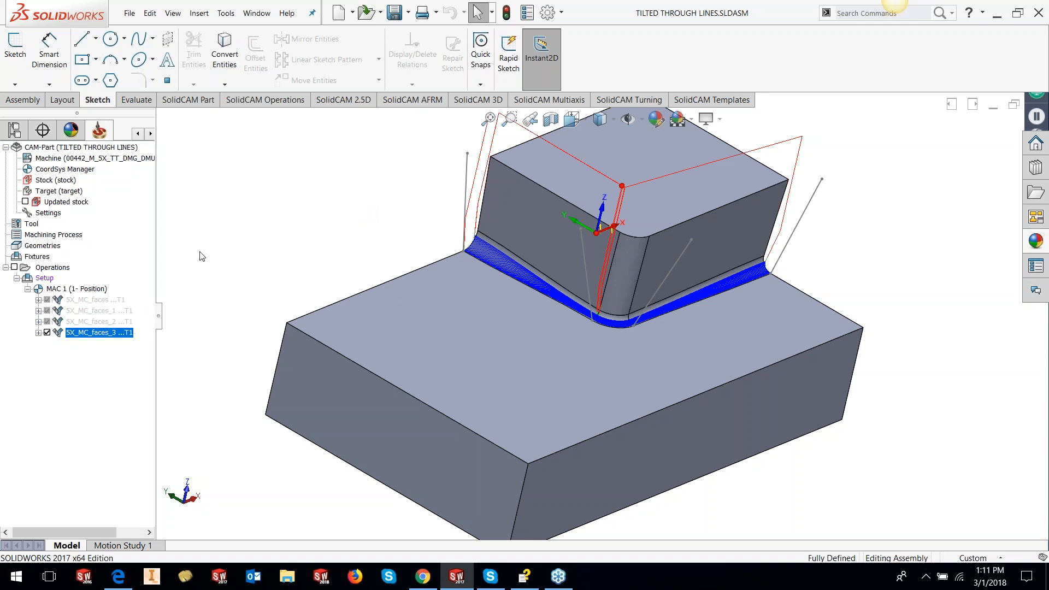
Step: Edit operation 5X_MC_faces_3 to use a start margin of 0.1 for its machining area, recalculate it and close it
right_click(117, 334)
left_click(145, 140)
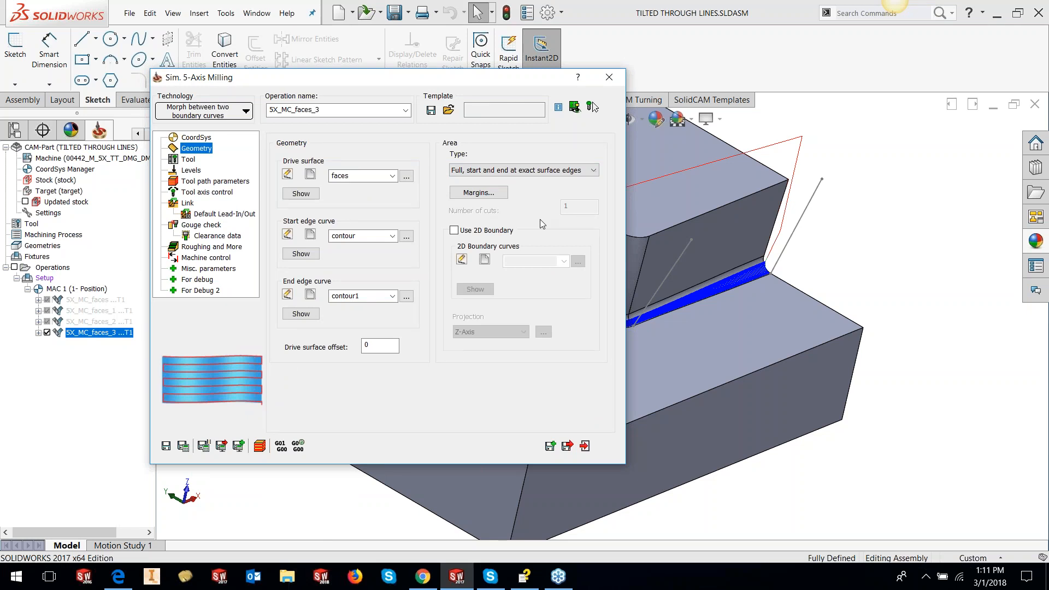
left_click(478, 193)
left_click(587, 119)
type(".1")
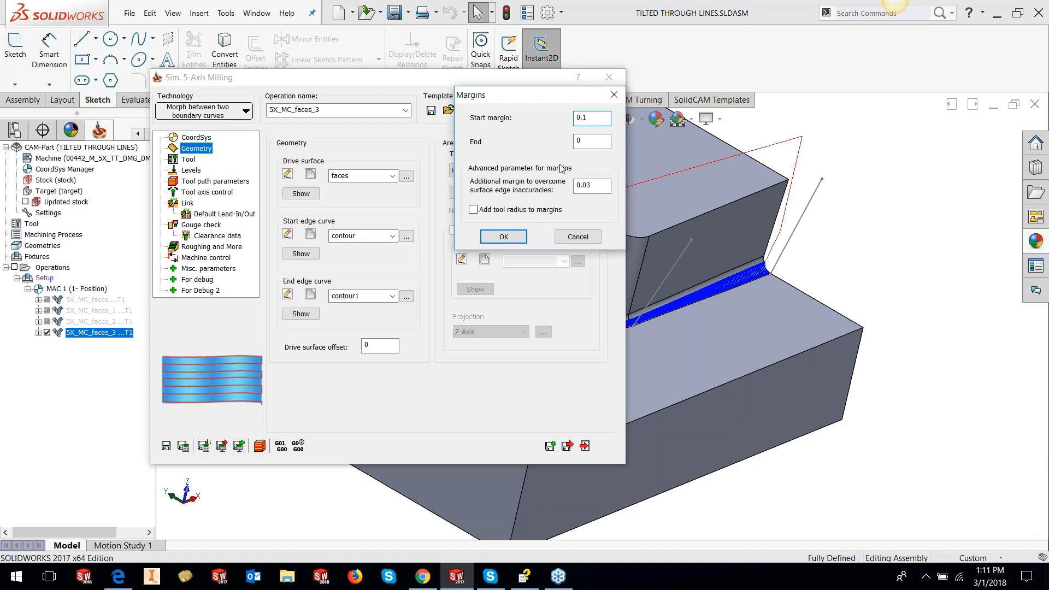
left_click(504, 237)
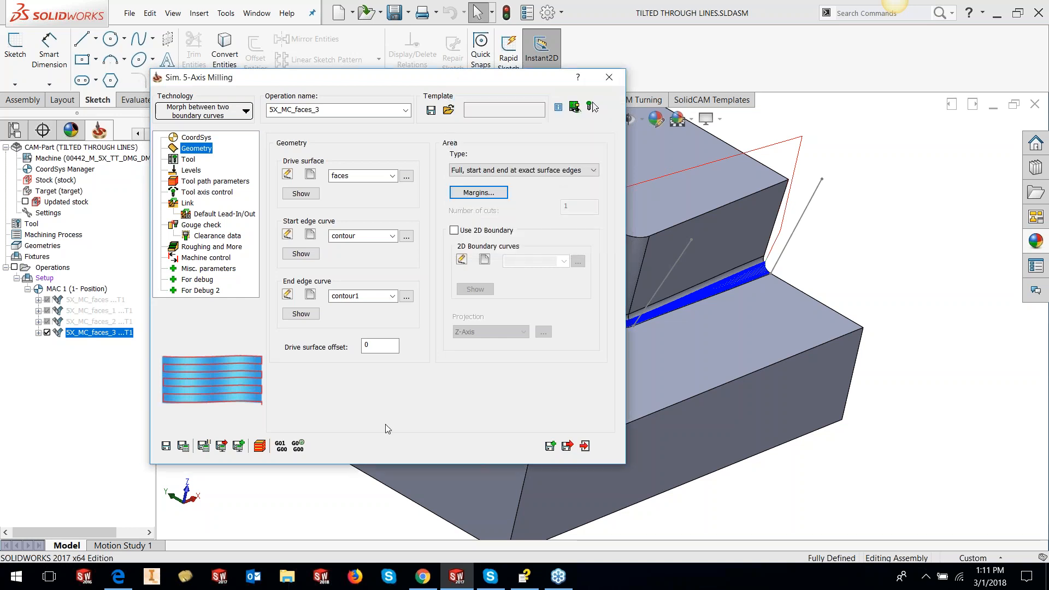
left_click(183, 446)
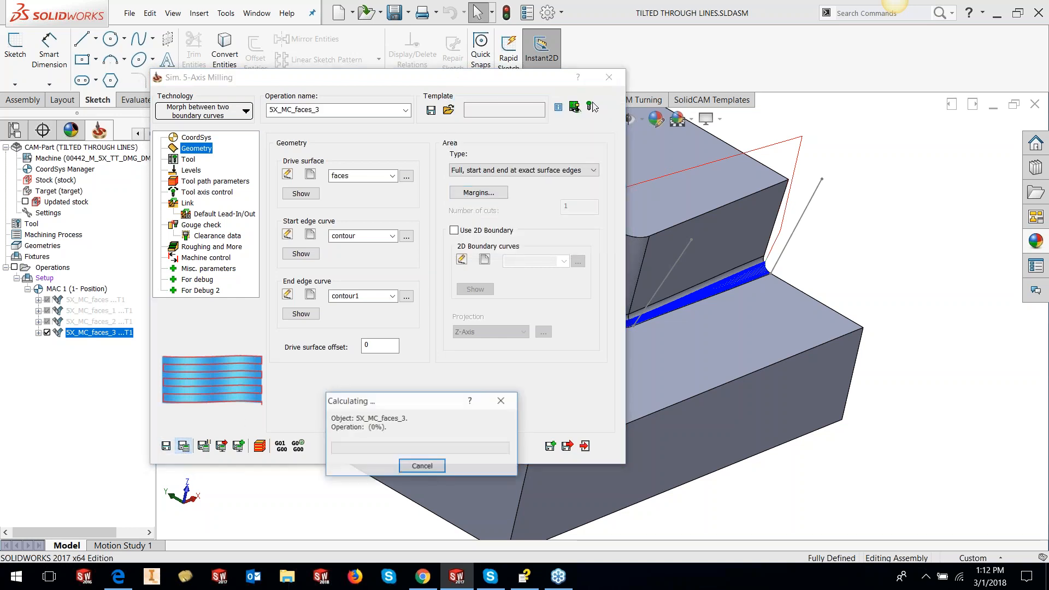
left_click(585, 447)
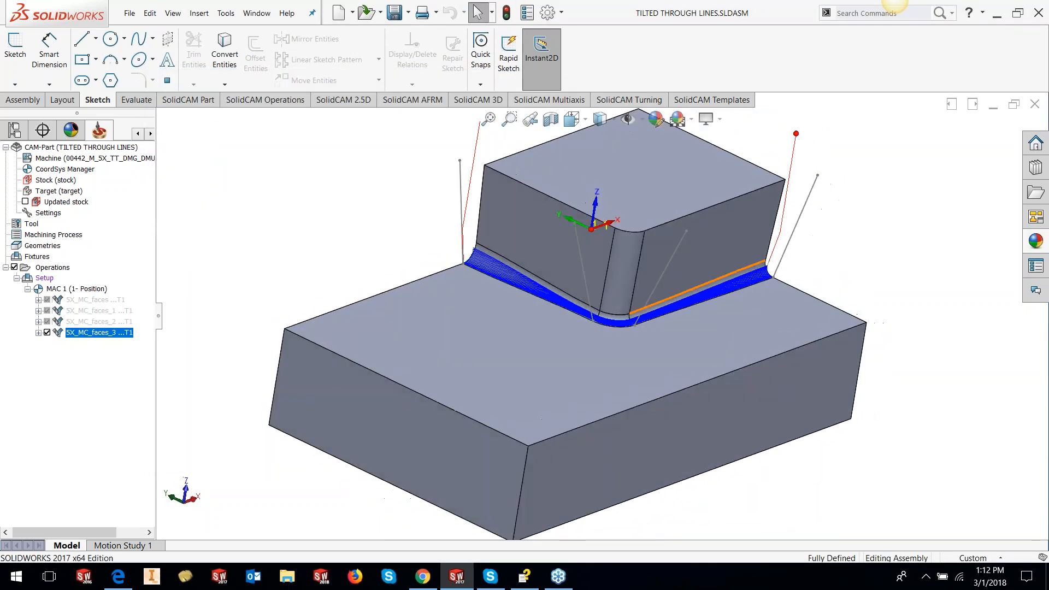
Step: Simulate the recalculated operation in the Host CAD view, advancing the tool move by move to the fillet's +X end
scroll(627, 321, "down", 5)
scroll(627, 320, "up", 5)
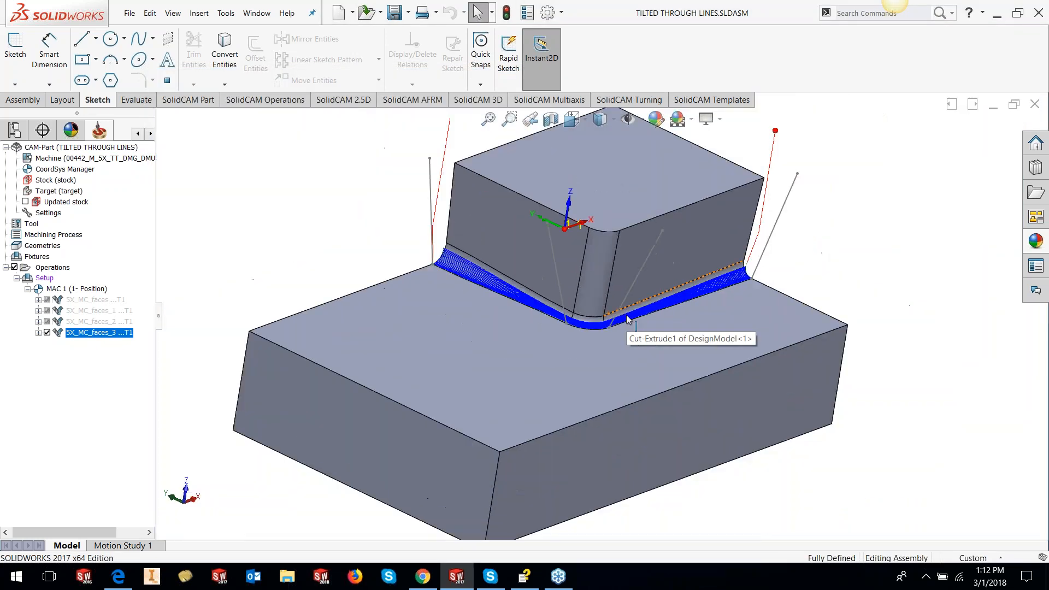
scroll(627, 321, "up", 2)
right_click(101, 334)
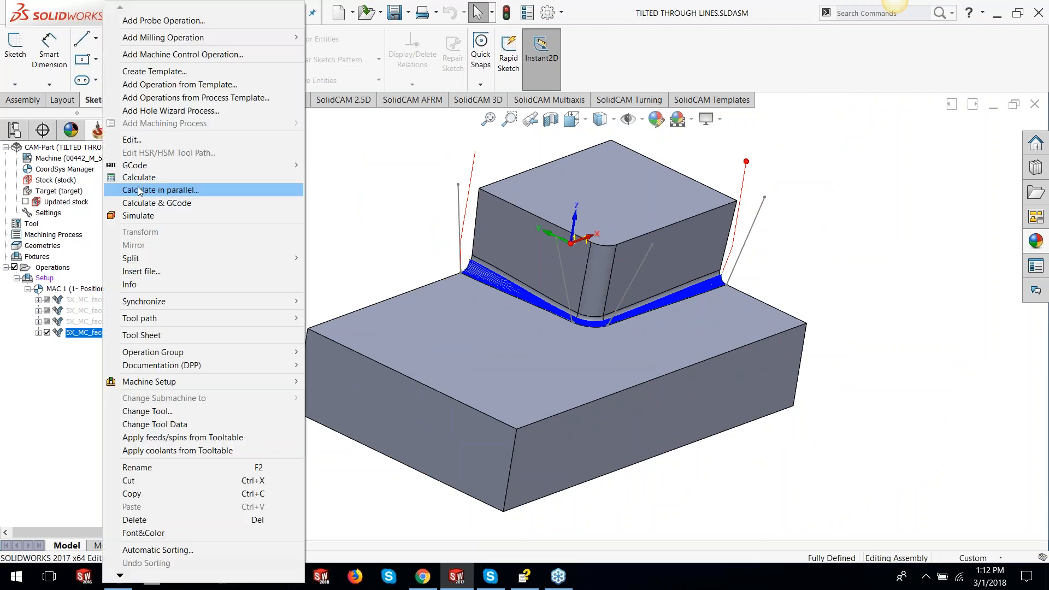
left_click(156, 215)
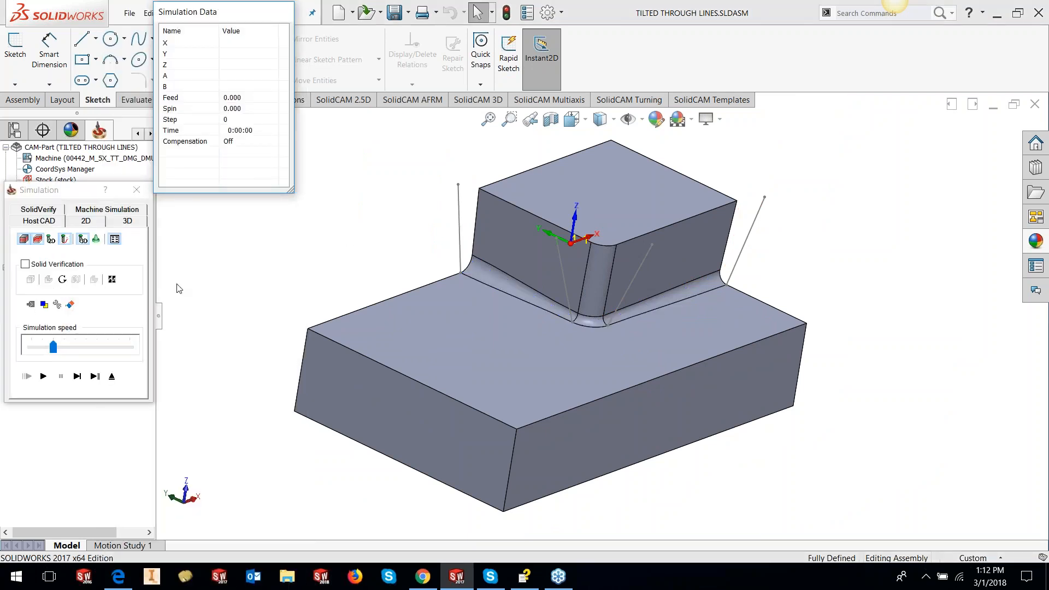
left_click(46, 377)
left_click(77, 377)
left_click(78, 377)
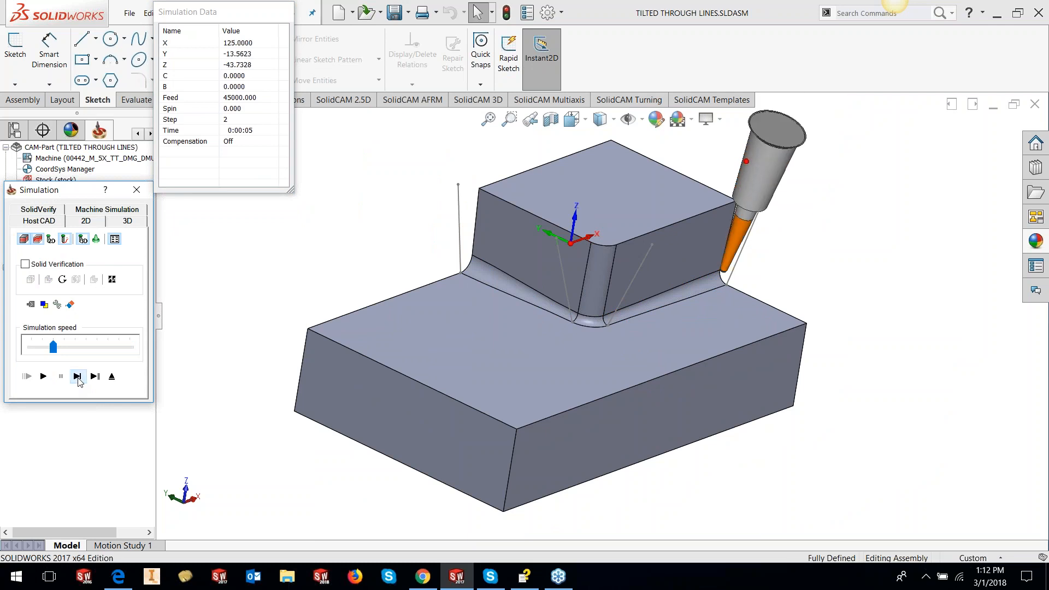
Step: Examine the tool's tilt against the slanted lines and the block wall, including in a view normal to the end face
middle_click_drag(620, 267, 652, 248)
scroll(655, 274, "down", 6)
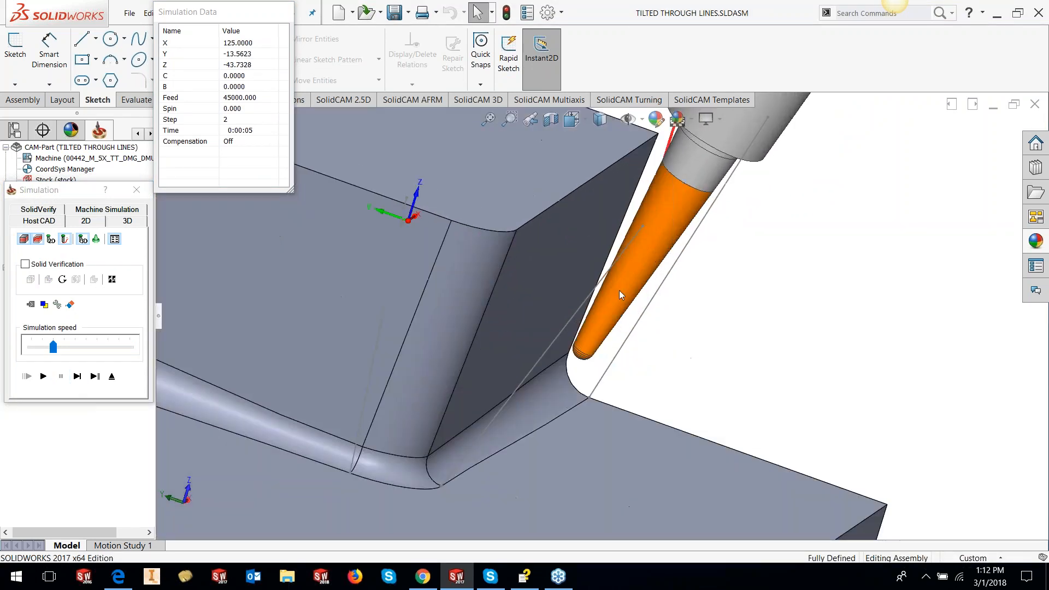
scroll(706, 386, "up", 7)
middle_click_drag(718, 362, 597, 348)
left_click(694, 400)
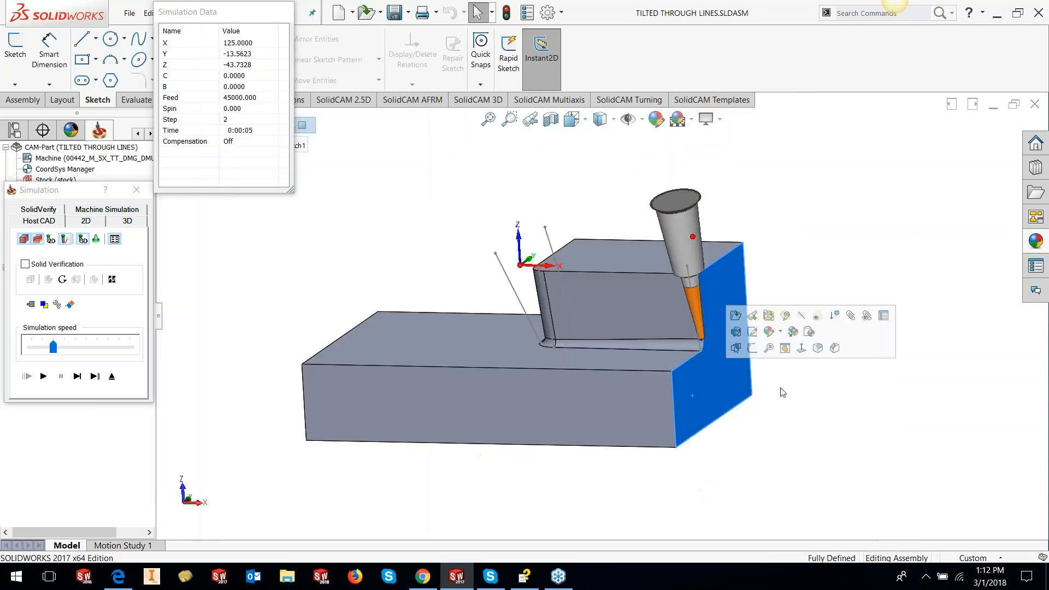
left_click(802, 349)
scroll(617, 320, "up", 2)
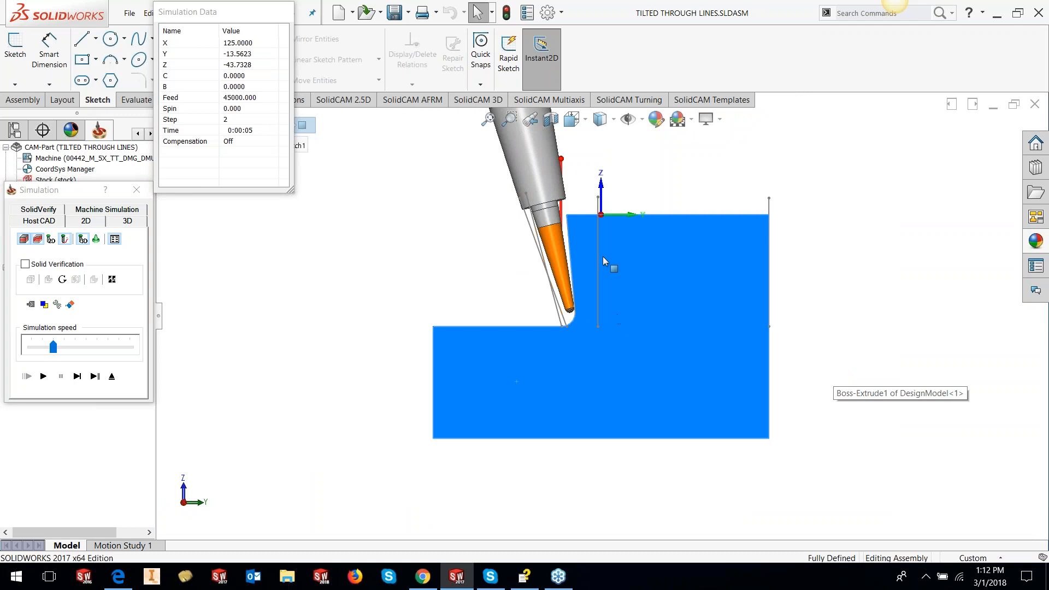
scroll(603, 257, "down", 1)
left_click(515, 229)
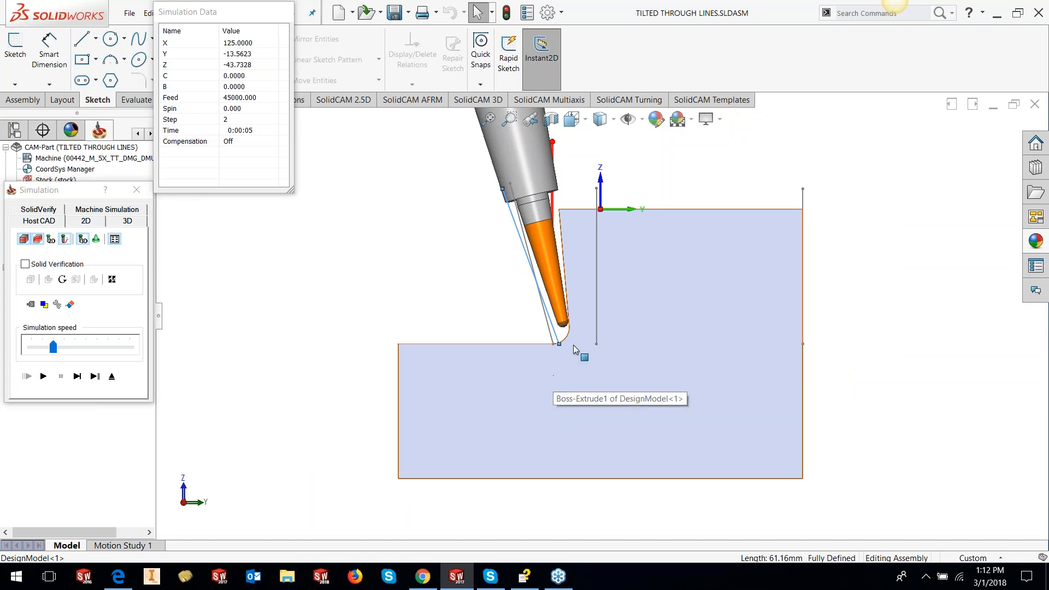
Step: Advance the simulation move by move along the fillet towards the rounded corner and check how the tool tilts near the corner line
middle_click_drag(574, 347, 682, 353)
left_click(81, 378)
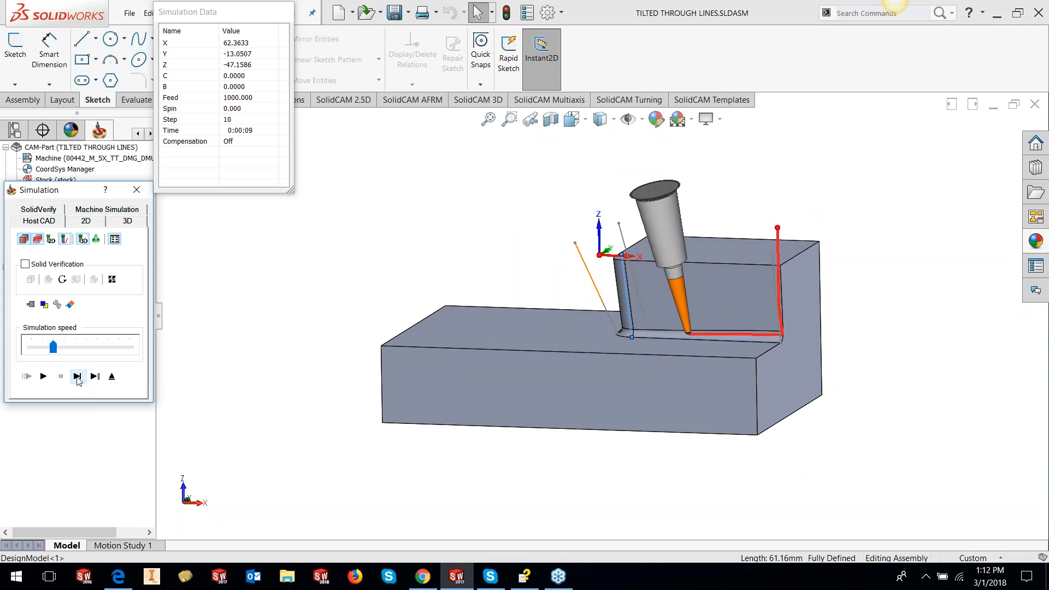
left_click(77, 377)
middle_click_drag(677, 328, 627, 319)
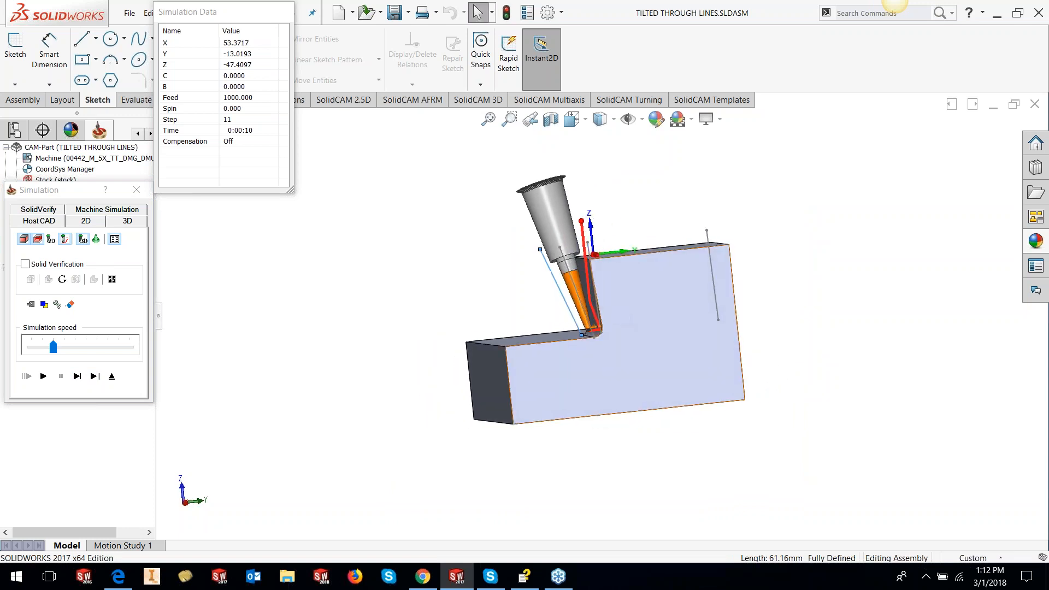
Step: Advance the simulated tool to the start of the rounded corner and check its tilt against the corner line
scroll(547, 273, "down", 3)
left_click(78, 377)
left_click(78, 377)
left_click(78, 377)
left_click(77, 377)
left_click(78, 377)
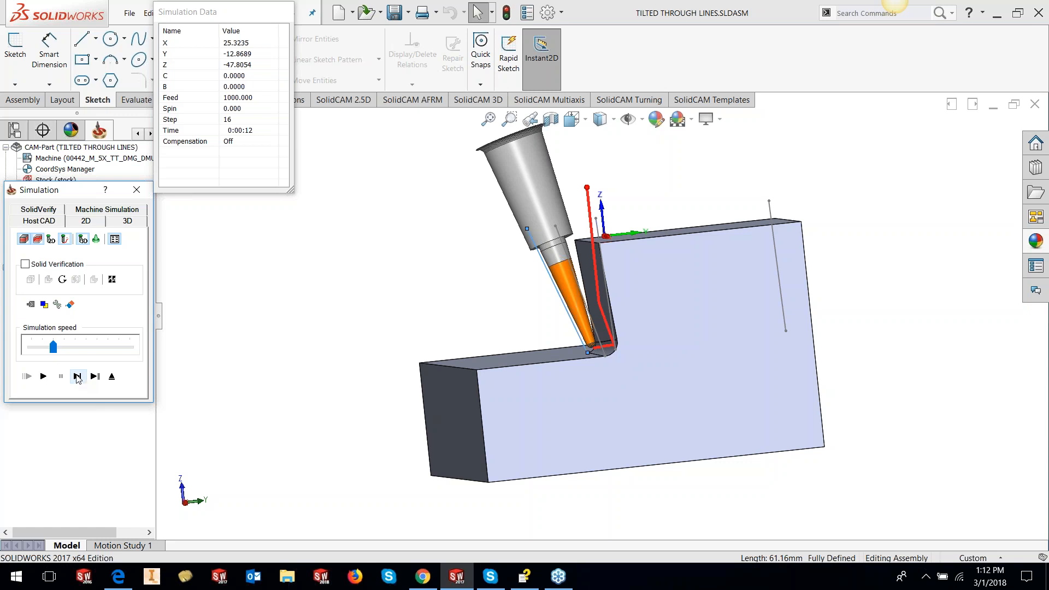
middle_click_drag(555, 336, 793, 378)
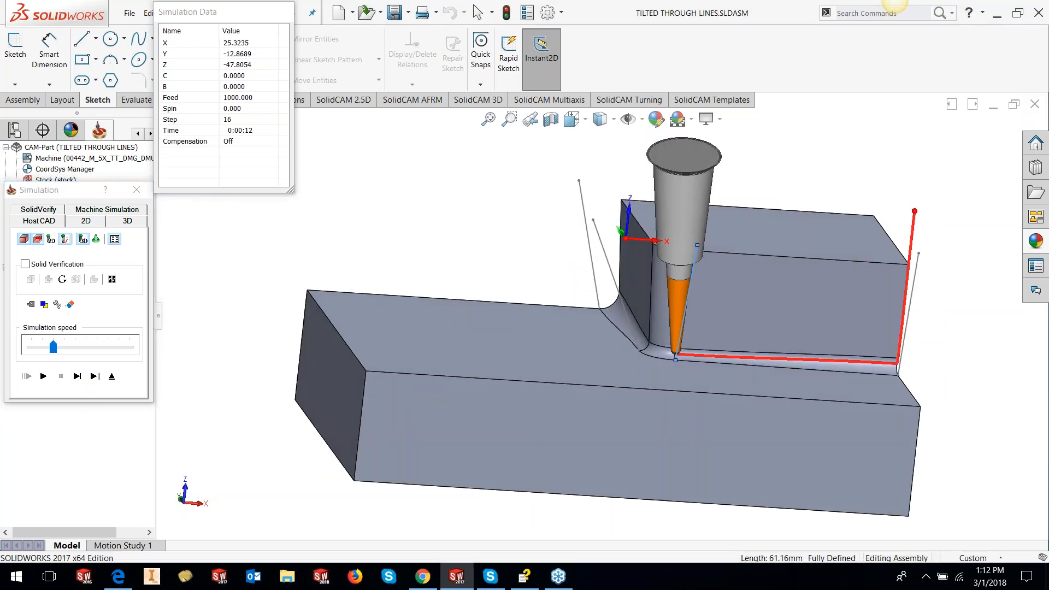
Step: Simulate the moves around the rounded corner one by one and check how the tool tilts between the two corner lines
left_click(78, 377)
left_click(78, 376)
left_click(81, 380)
left_click(81, 379)
left_click(81, 379)
left_click(81, 379)
left_click(81, 379)
left_click(81, 379)
left_click(81, 379)
left_click(81, 380)
left_click(81, 380)
left_click(81, 379)
left_click(81, 379)
left_click(81, 379)
left_click(80, 379)
left_click(78, 377)
left_click(78, 377)
left_click(77, 377)
left_click(78, 376)
left_click(78, 377)
left_click(78, 377)
left_click(78, 377)
left_click(78, 377)
left_click(78, 376)
left_click(77, 376)
left_click(77, 376)
left_click(77, 377)
left_click(78, 377)
middle_click_drag(480, 300, 547, 265)
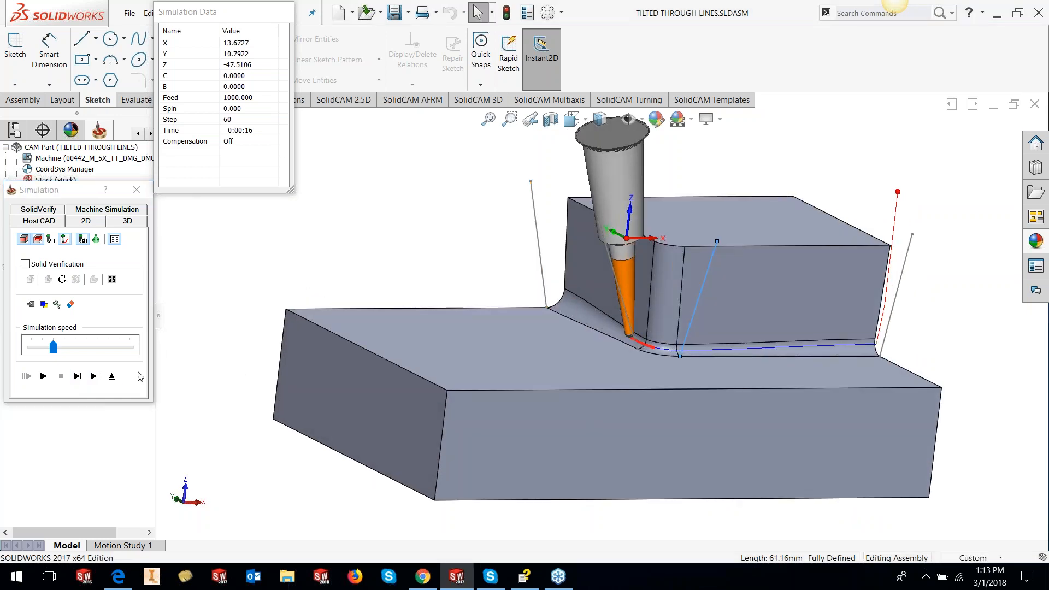
Step: Simulate the moves past the corner towards the fillet's +Y end, check the tool tilt against the lines, and exit the simulation
left_click(78, 377)
left_click(77, 377)
left_click(81, 382)
left_click(82, 382)
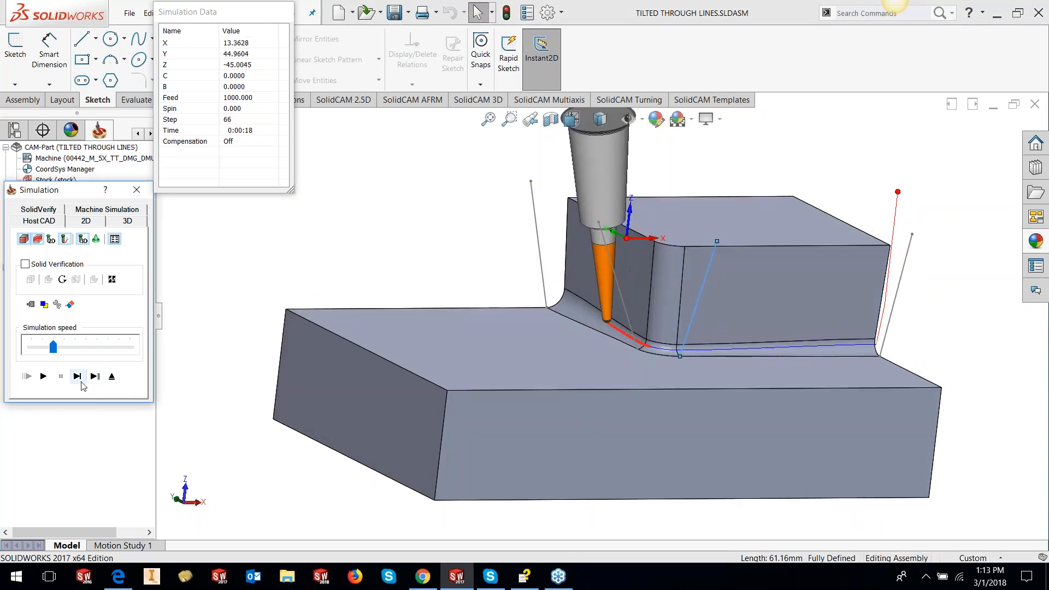
left_click(81, 383)
left_click(82, 382)
left_click(81, 382)
left_click(82, 382)
left_click(81, 383)
middle_click_drag(568, 273, 589, 261)
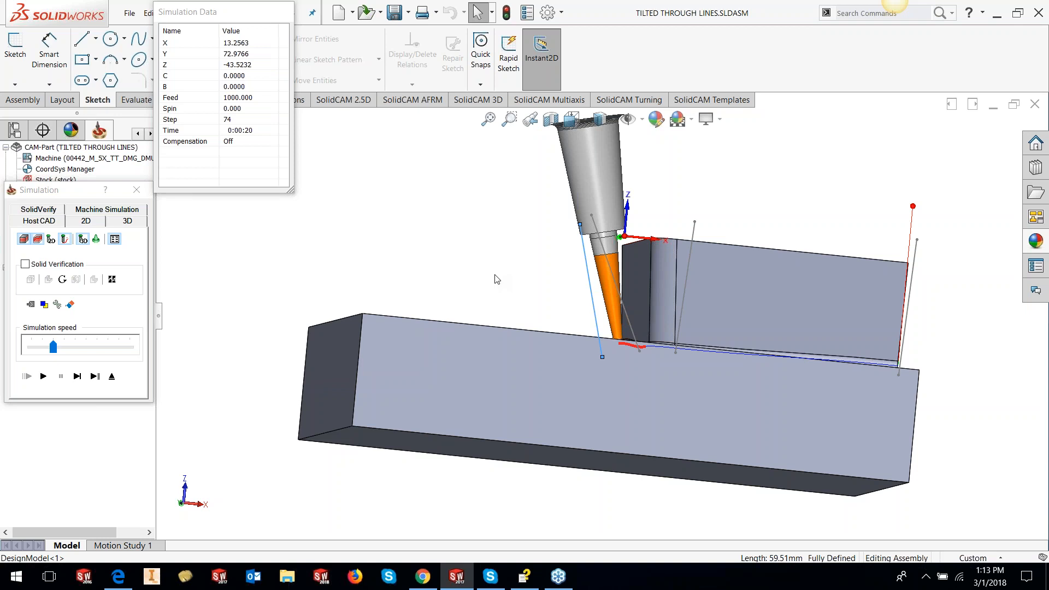
left_click(118, 381)
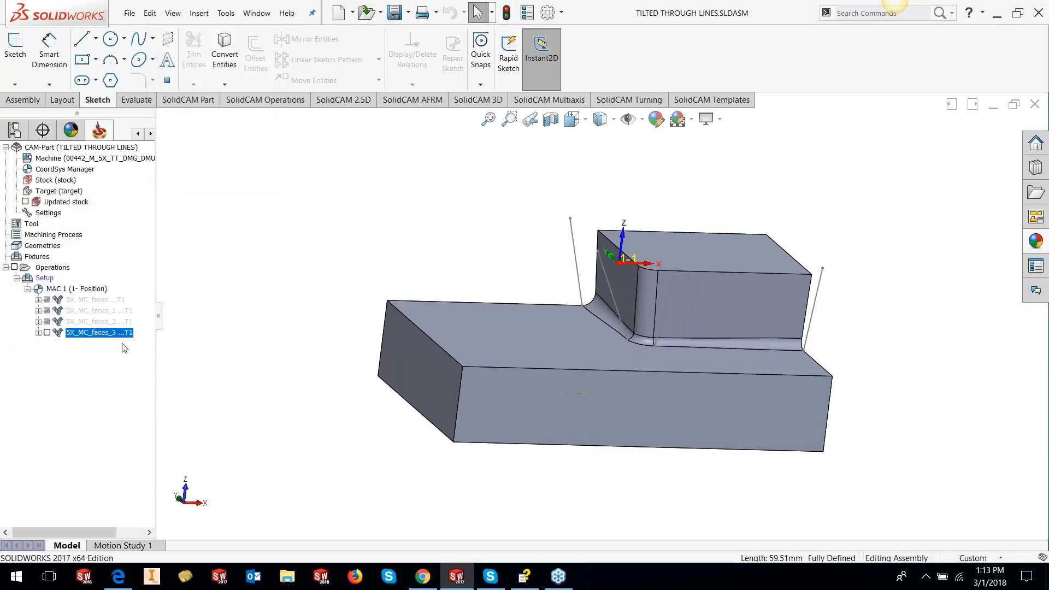
Step: Edit operation 5X_MC_faces_3 to tilt through lines with Always use closest two lines, and try to recalculate it
right_click(115, 339)
left_click(322, 211)
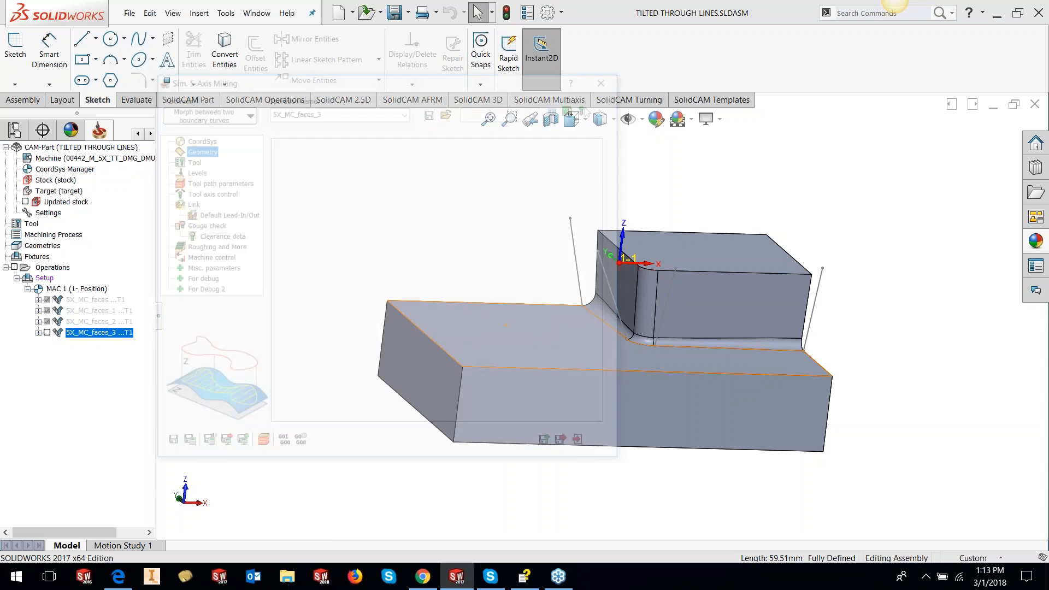
left_click(206, 192)
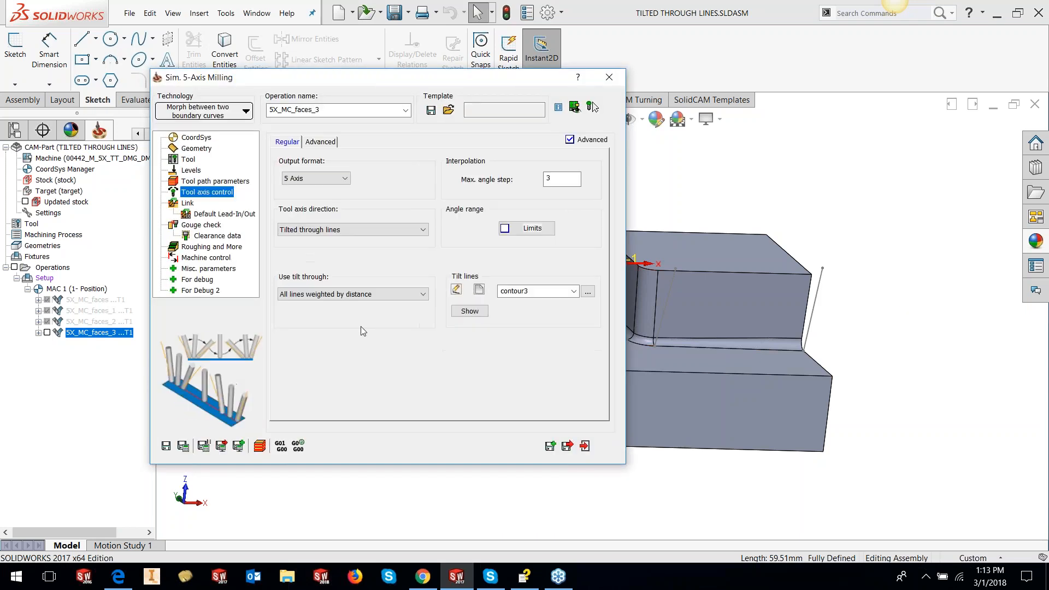
left_click(420, 294)
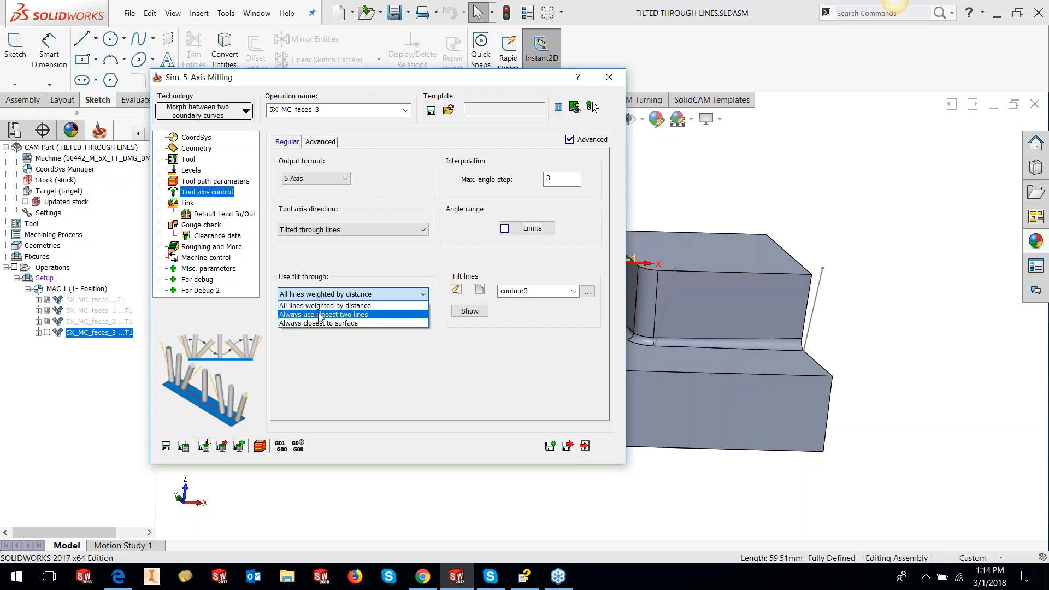
left_click(320, 315)
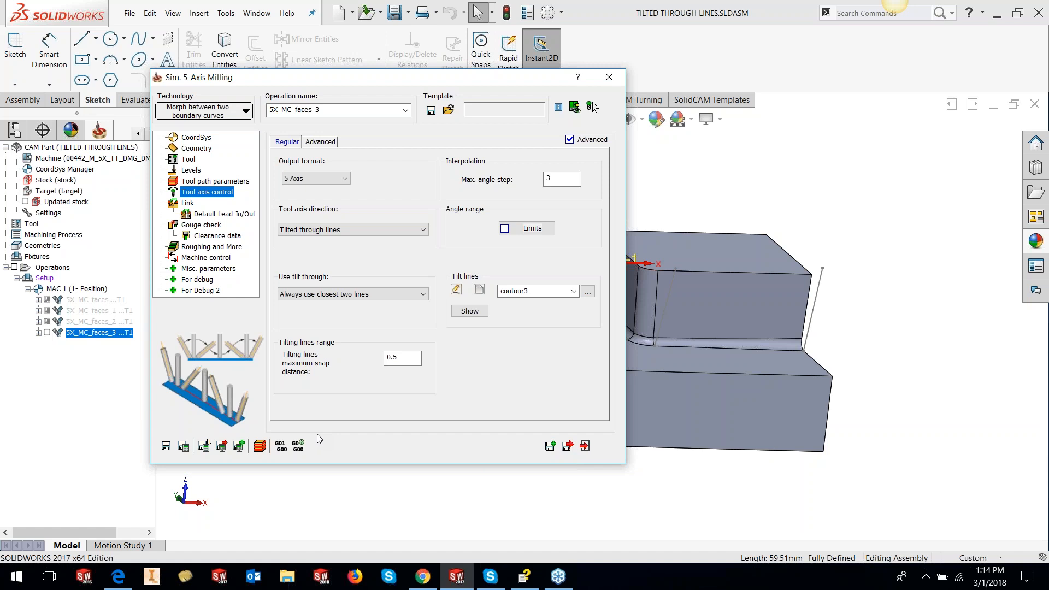
left_click_drag(407, 358, 364, 355)
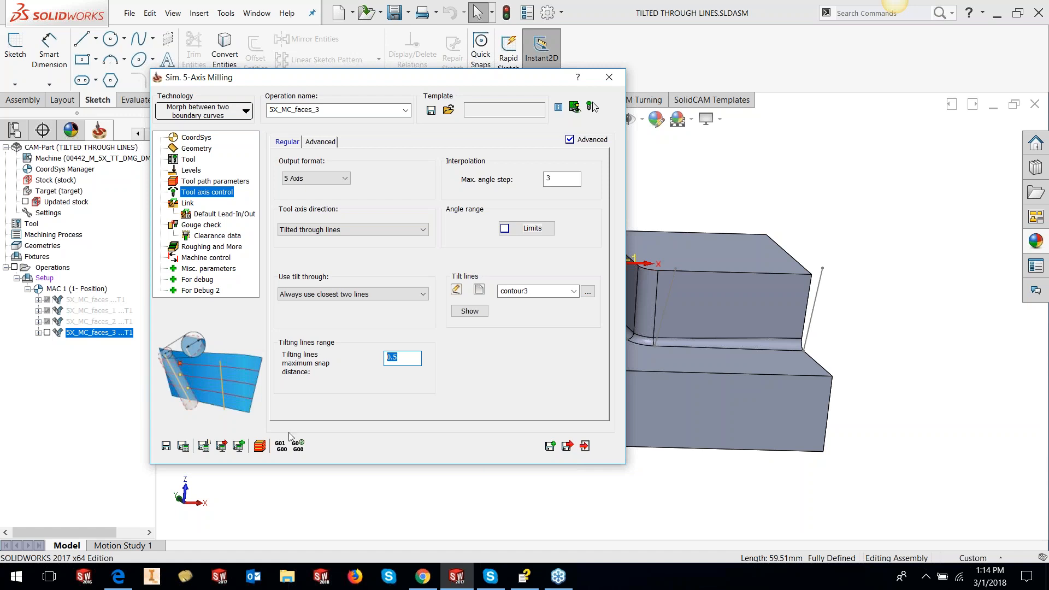
left_click(183, 446)
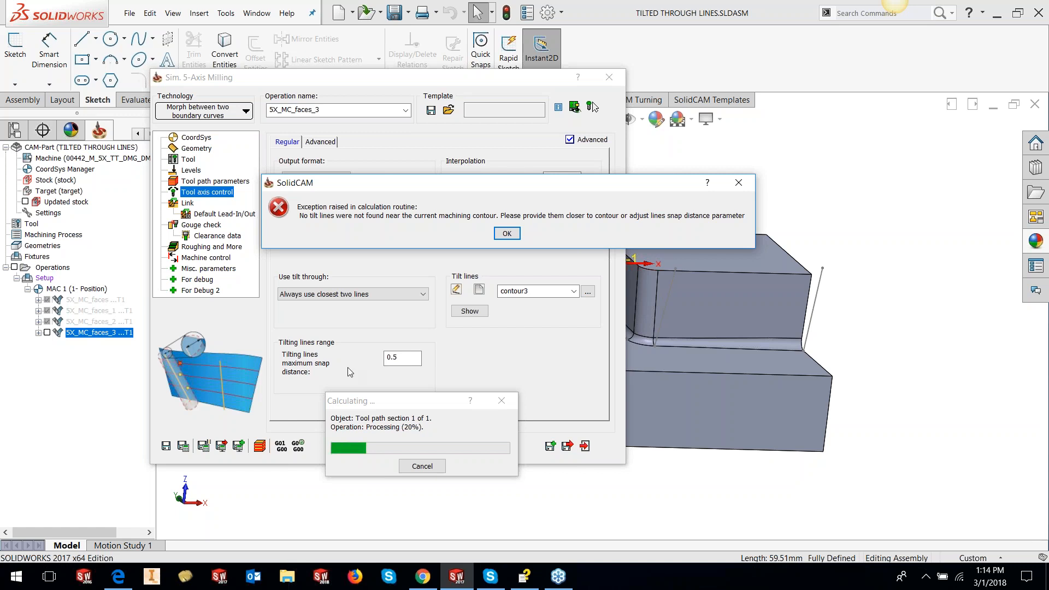
left_click(507, 233)
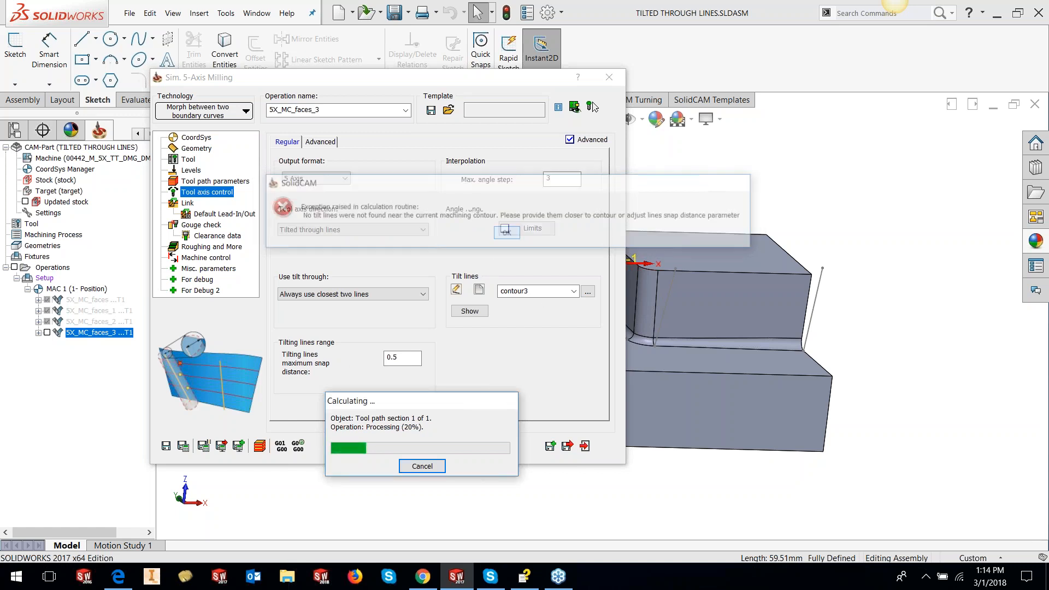
Step: Measure the distance between the fillet's upper vertex at the +X end face and the slanted tilt line there
double_click(447, 82)
scroll(725, 344, "down", 3)
middle_click_drag(725, 344, 680, 367)
scroll(609, 383, "down", 3)
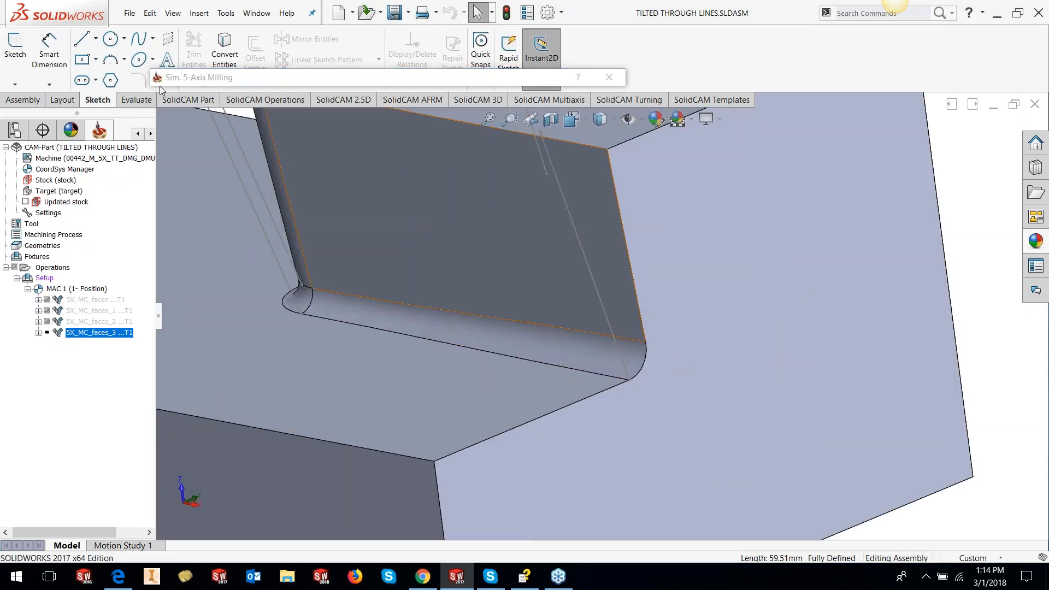
left_click(137, 99)
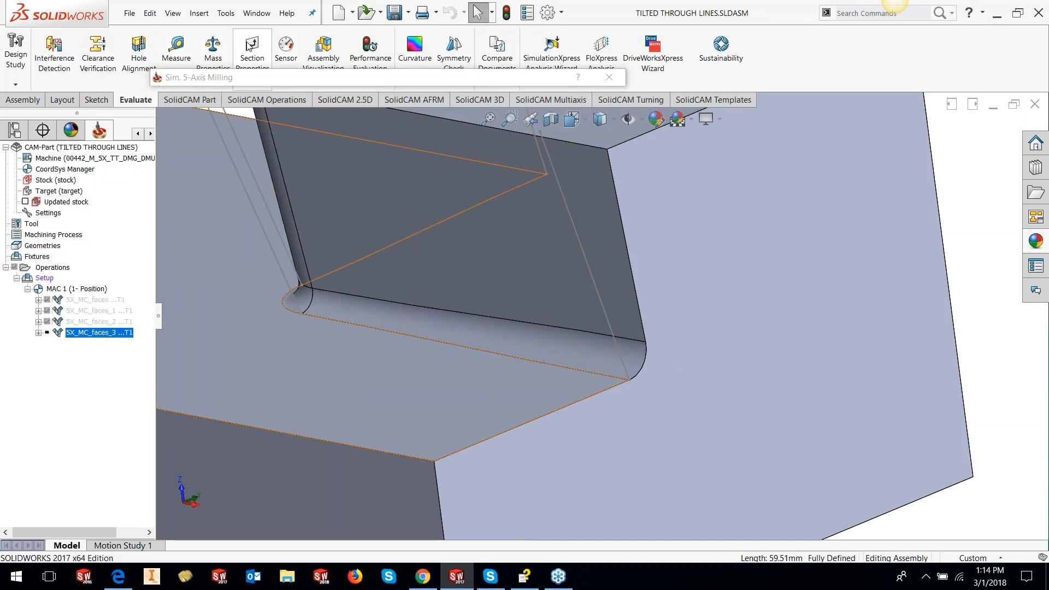
left_click_drag(257, 81, 276, 90)
left_click(176, 49)
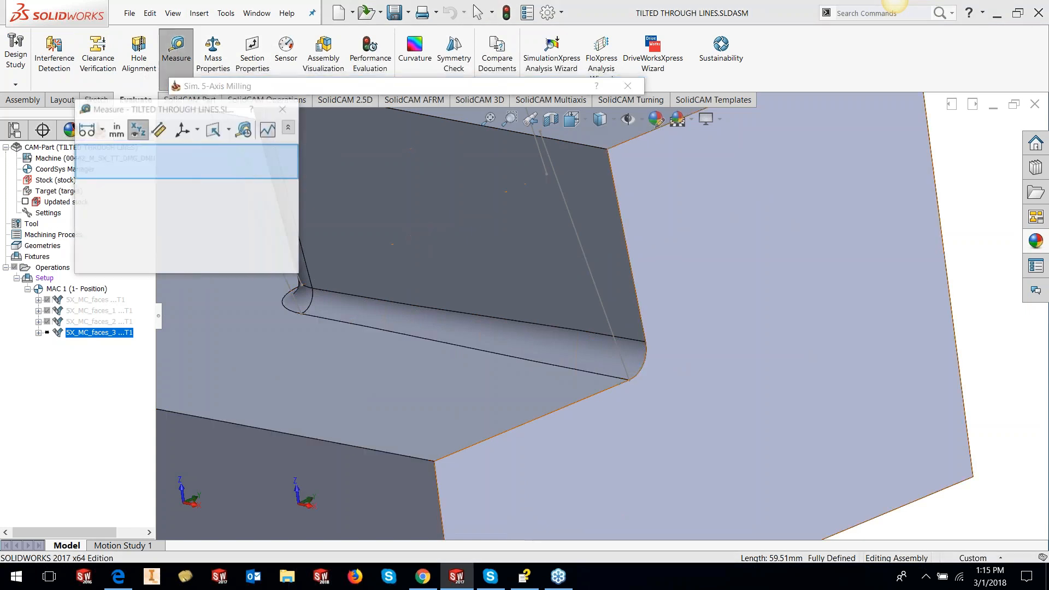
left_click(646, 343)
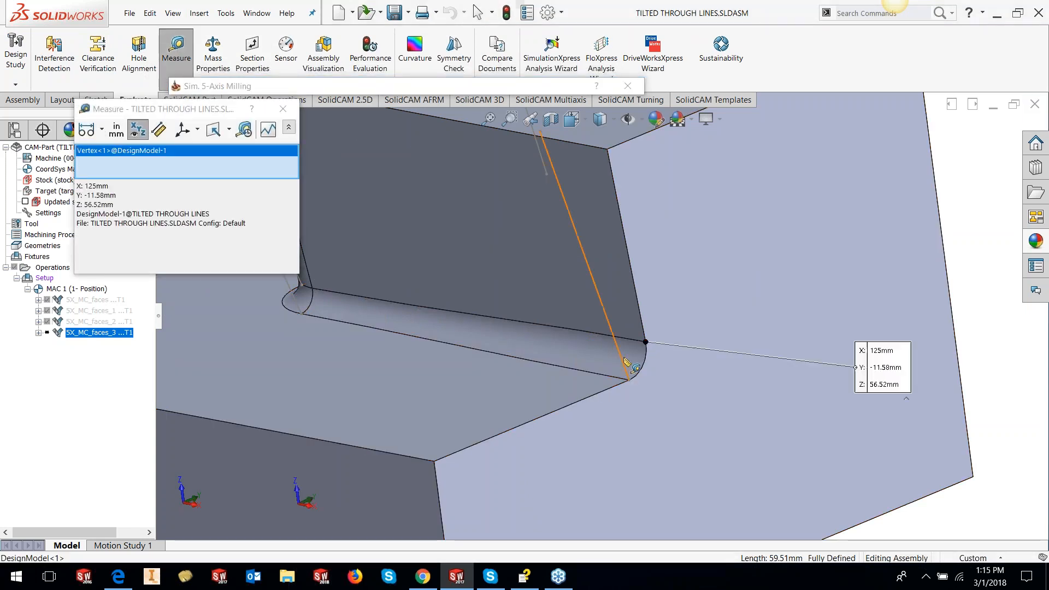
left_click(625, 363)
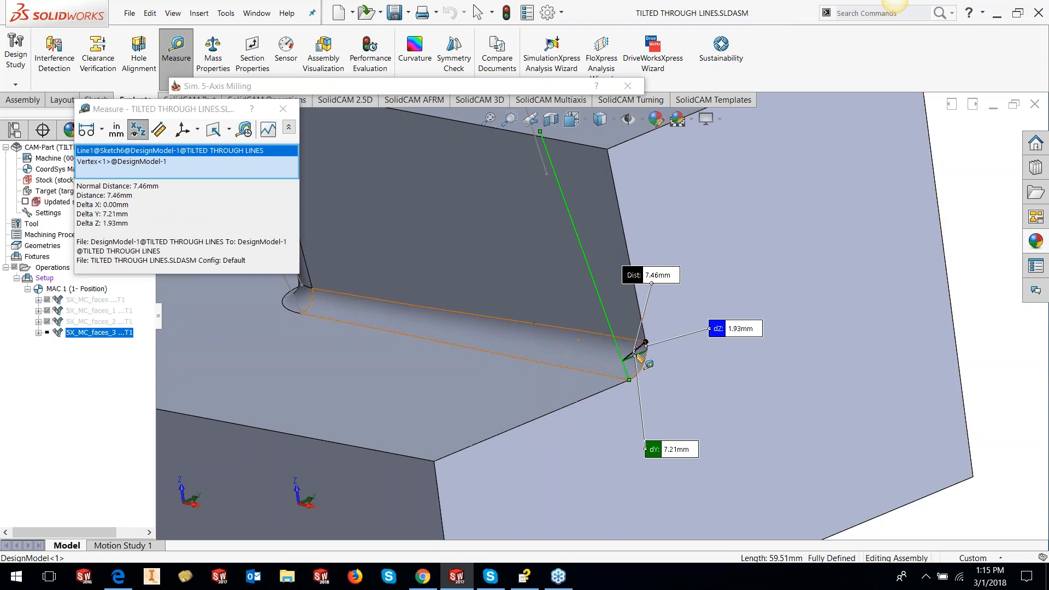
Step: Measure the distance from the fillet's upper vertex at the corner's +X side to its tilt line, and clear the selection
scroll(757, 378, "up", 5)
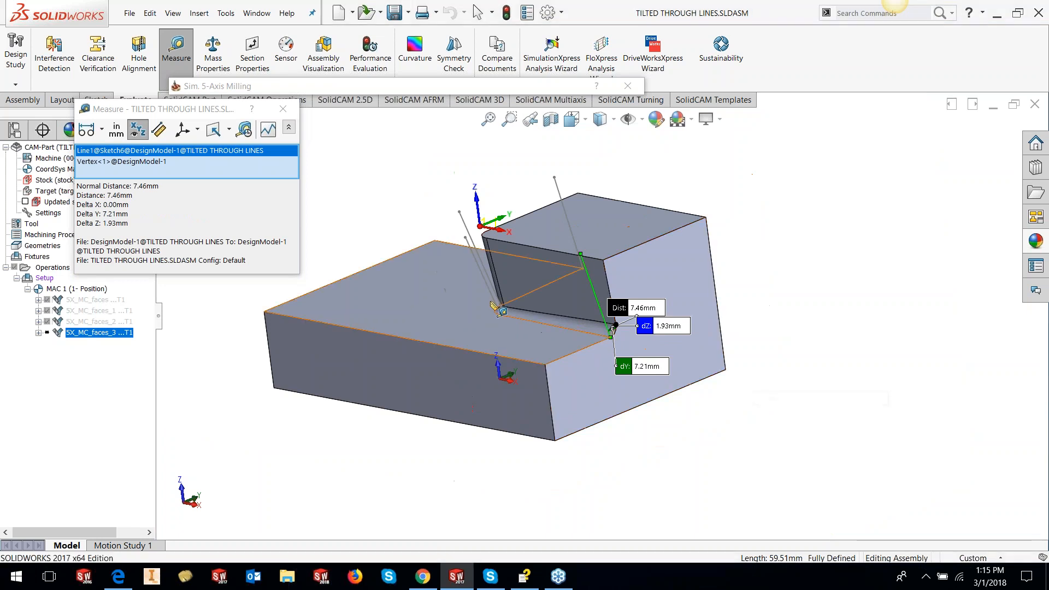
scroll(502, 311, "down", 10)
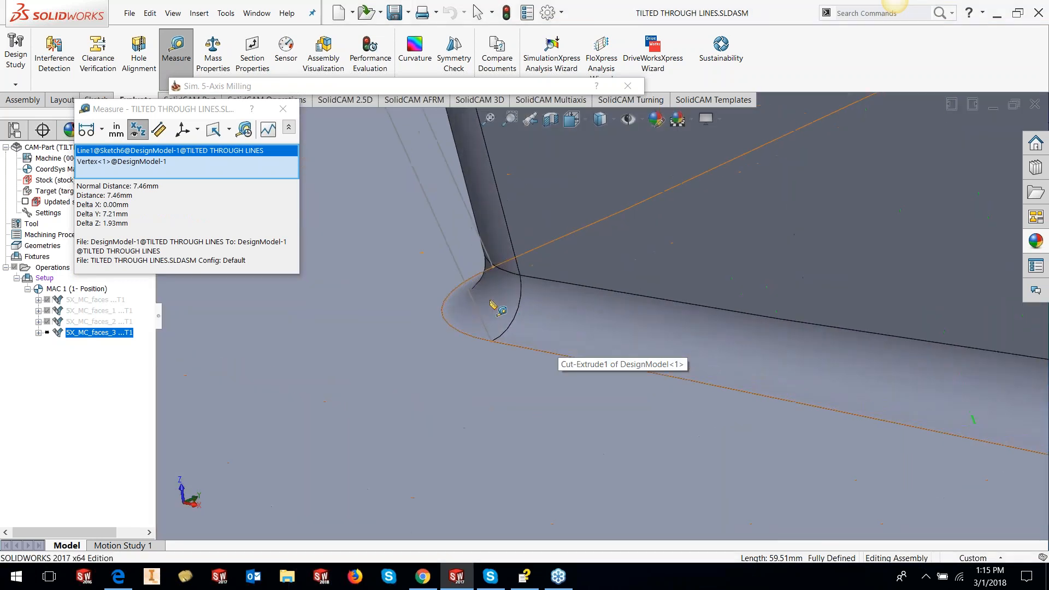
left_click(520, 275)
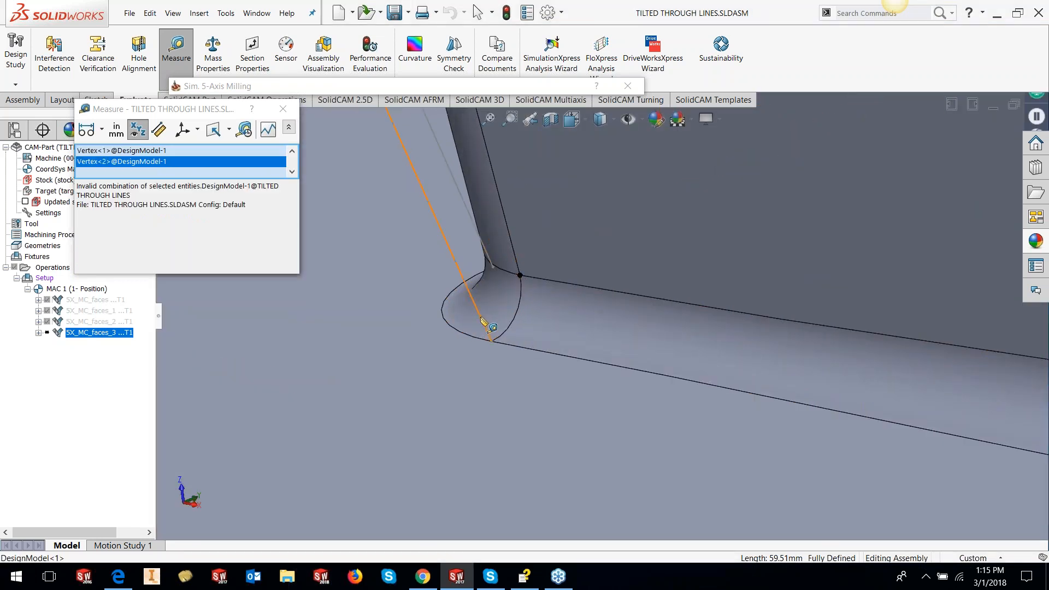
left_click(480, 320)
scroll(565, 375, "up", 8)
left_click(947, 455)
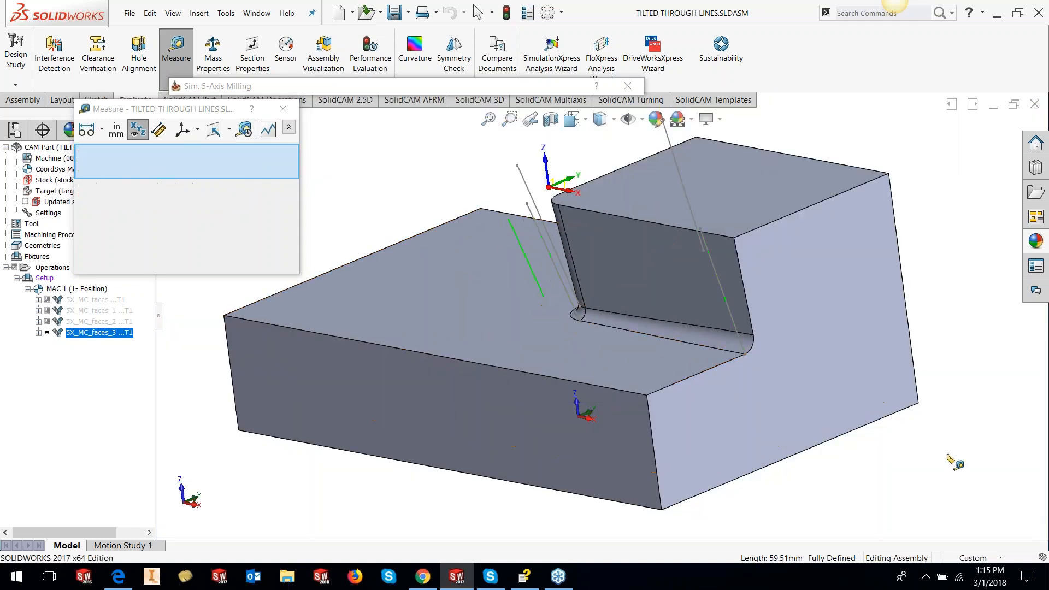
scroll(572, 324, "down", 8)
left_click(700, 269)
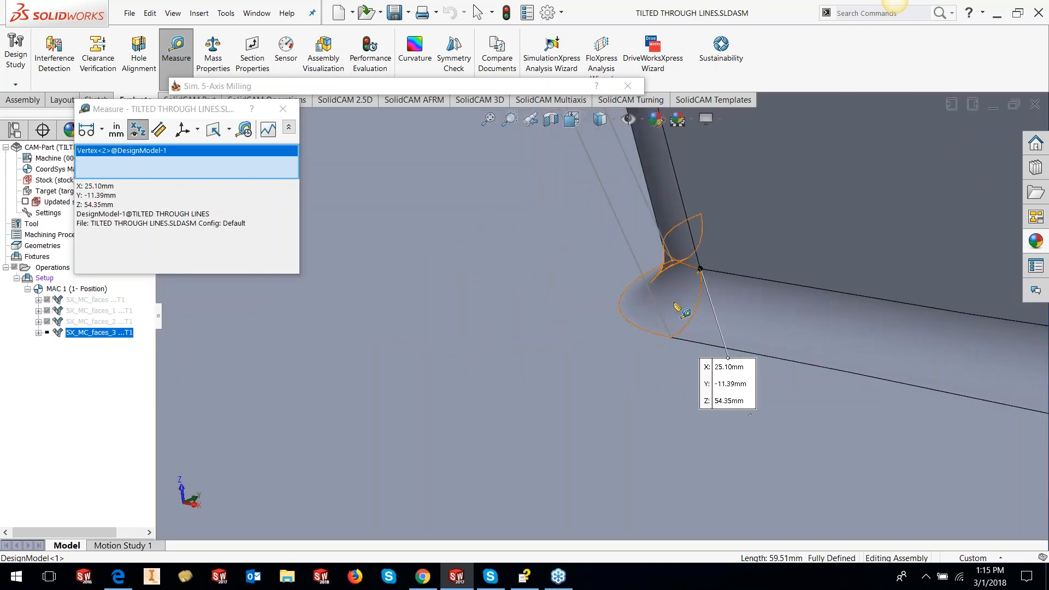
left_click(662, 315)
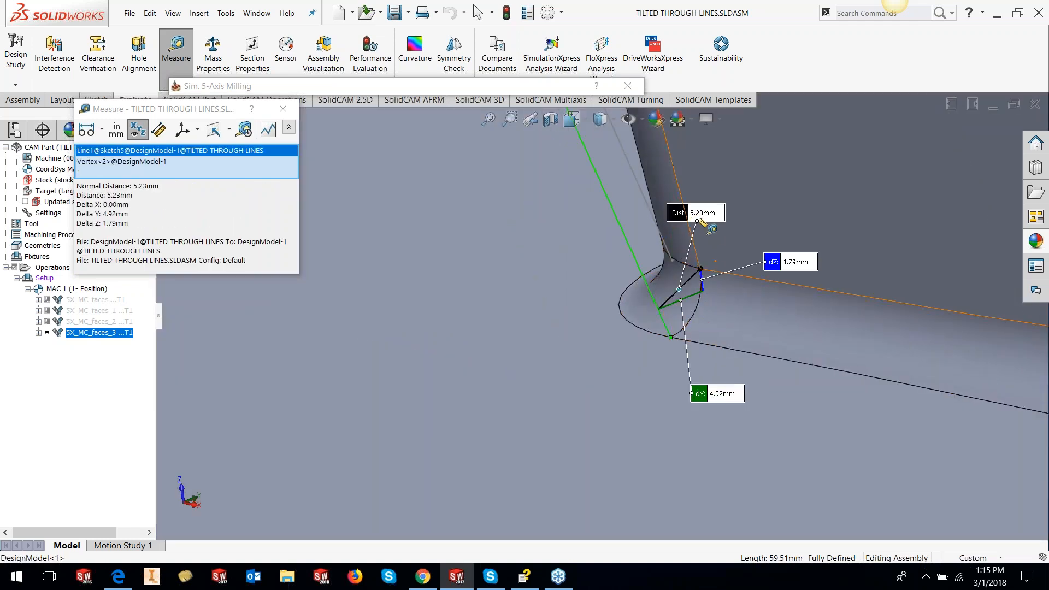
scroll(732, 405, "up", 3)
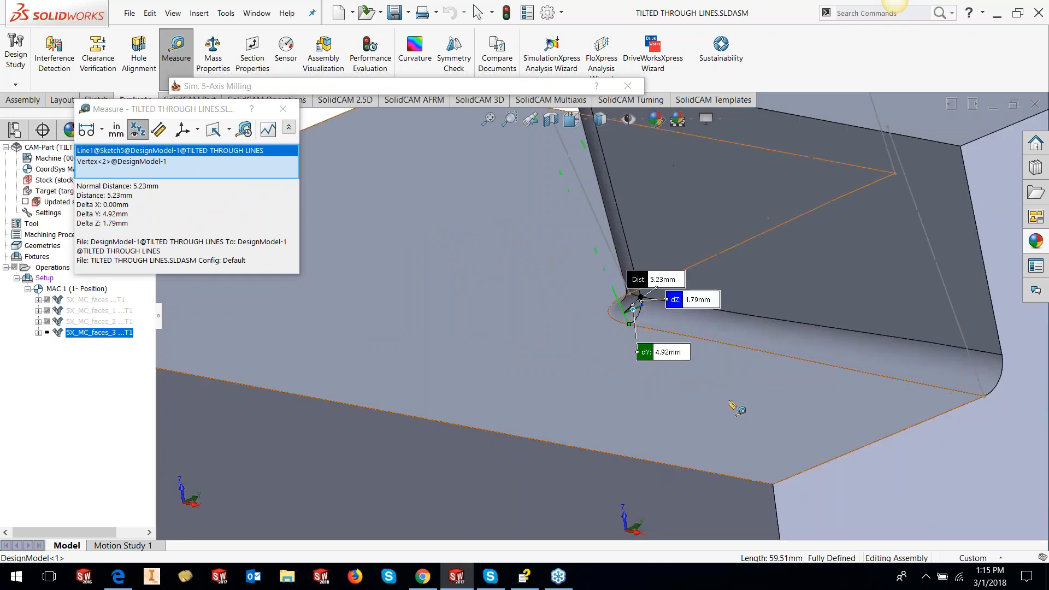
scroll(732, 405, "up", 5)
key("Escape")
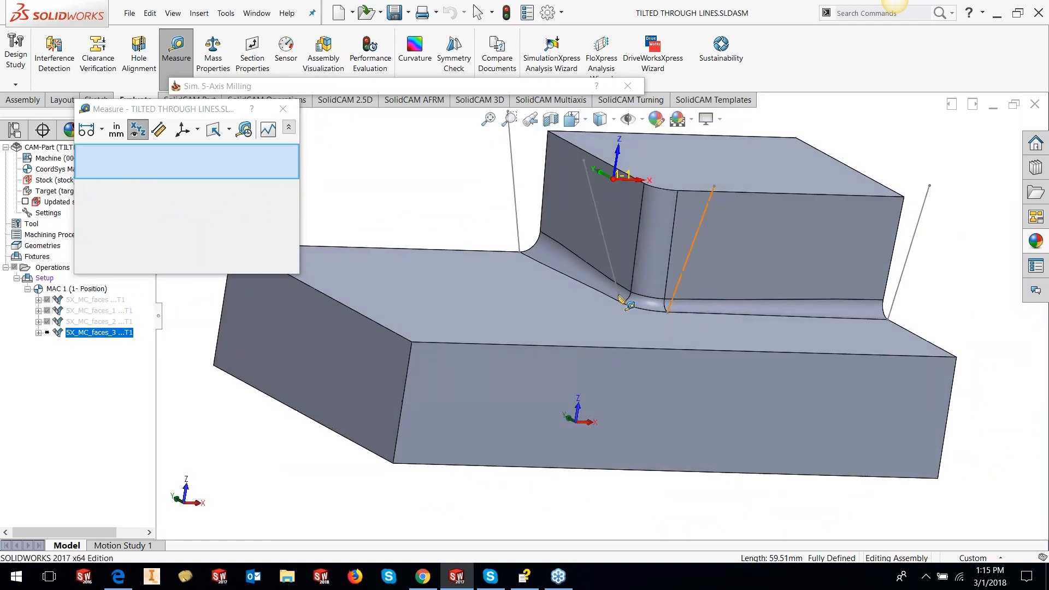
Step: Measure the distance from the fillet's upper vertex at the corner's other side to its tilt line, and clear the selection
scroll(628, 289, "down", 5)
scroll(628, 289, "down", 2)
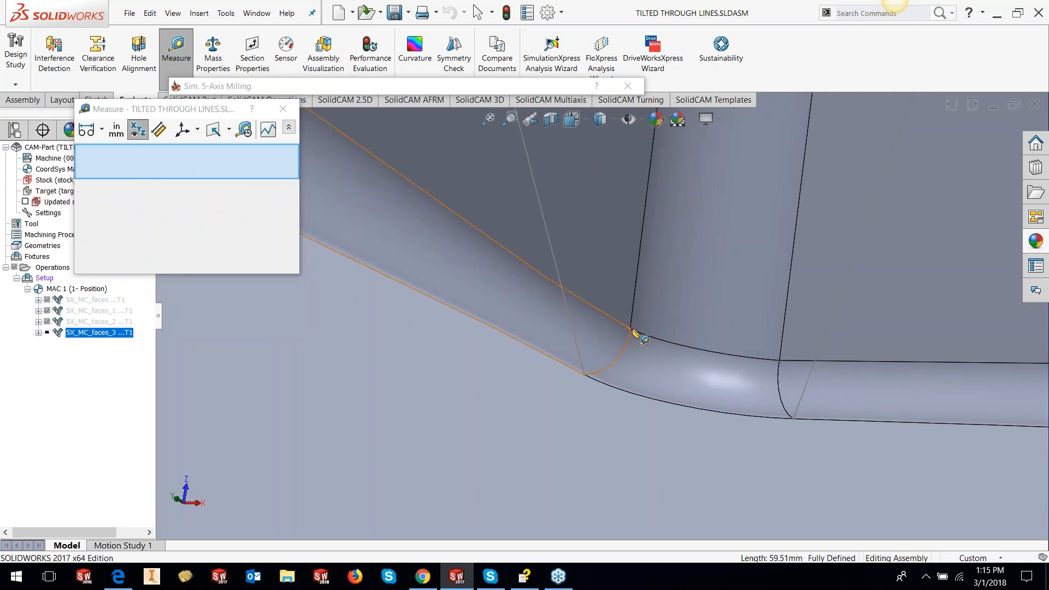
left_click(631, 329)
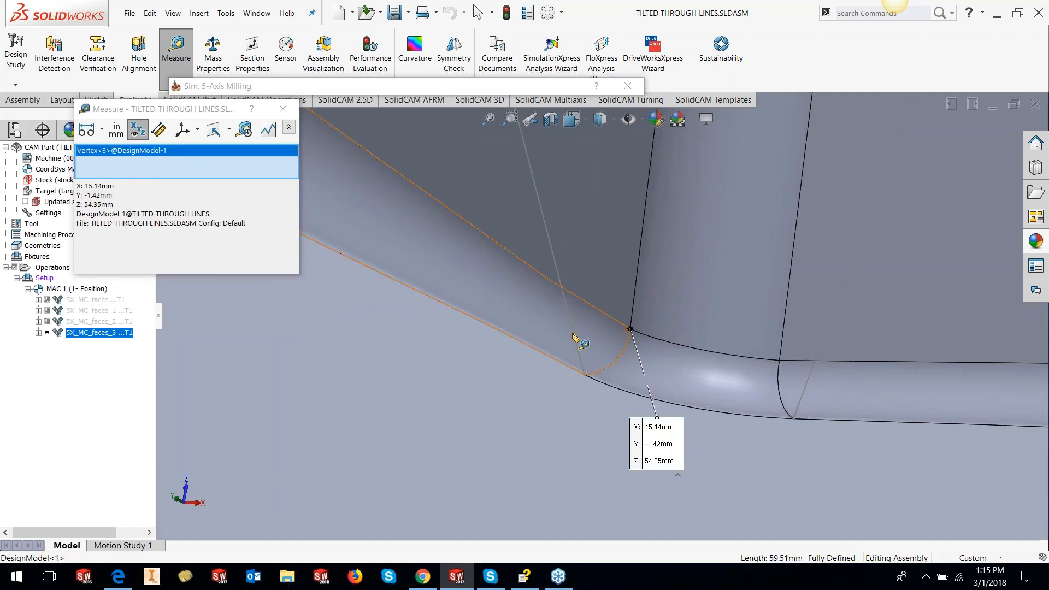
left_click(574, 336)
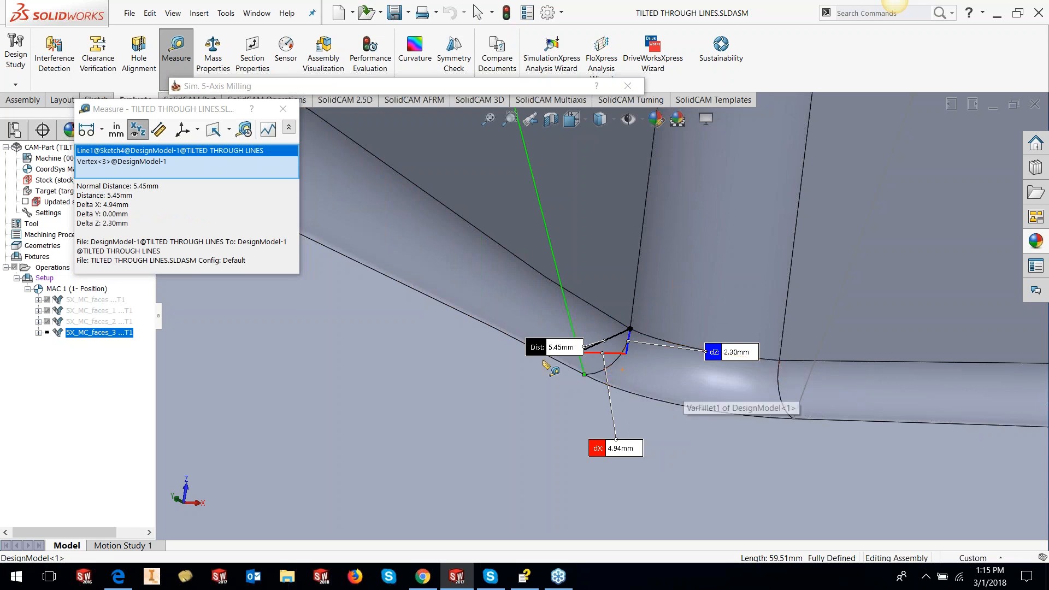
scroll(552, 446, "up", 9)
scroll(448, 270, "down", 3)
left_click(446, 270)
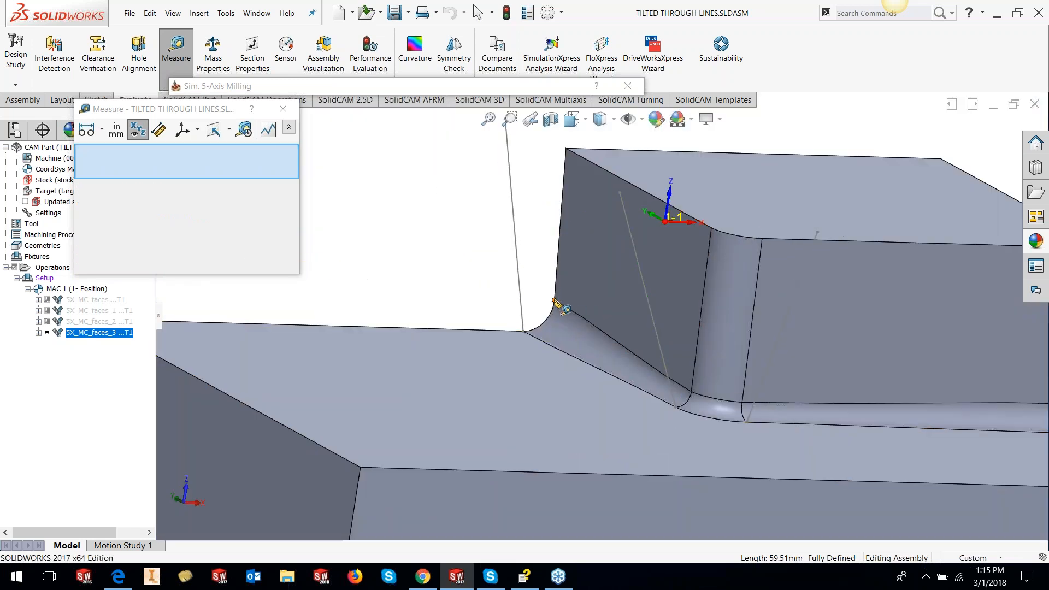
Step: Measure the distance from the fillet's upper vertex at its +Y end to the tilt line there, and finish measuring
left_click(555, 301)
left_click(522, 309)
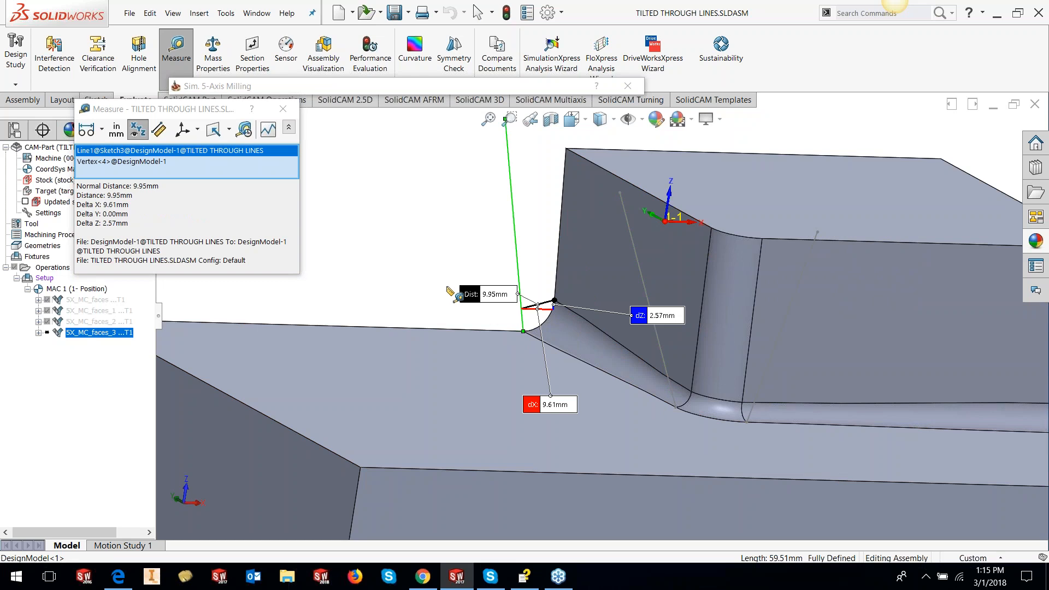
left_click(462, 258)
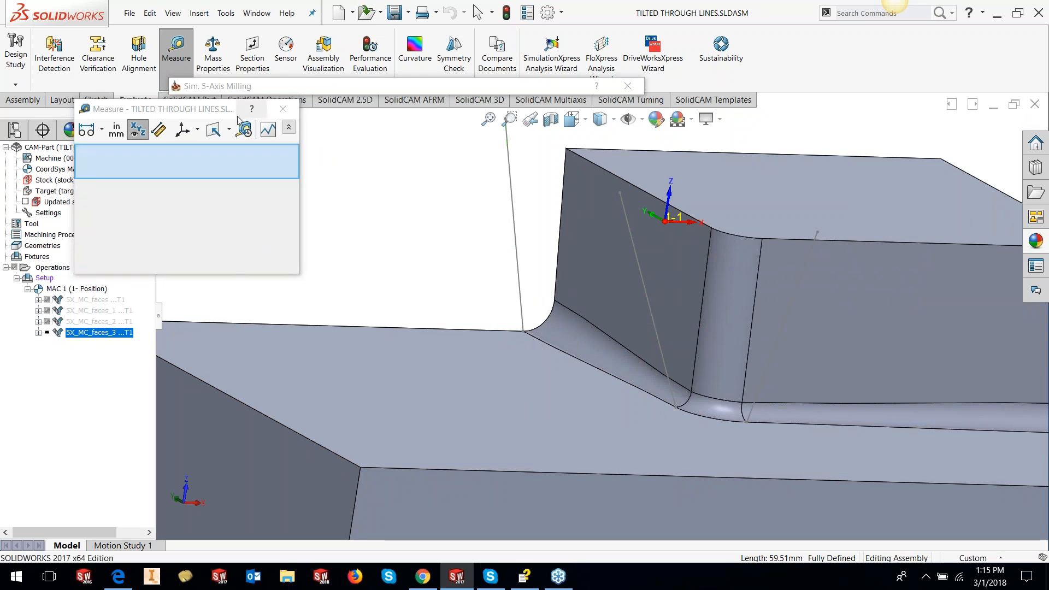
left_click(283, 109)
Step: Set the tilting lines maximum snap distance to 5.5, recalculate operation 5X_MC_faces_3 and close it
left_click(431, 370)
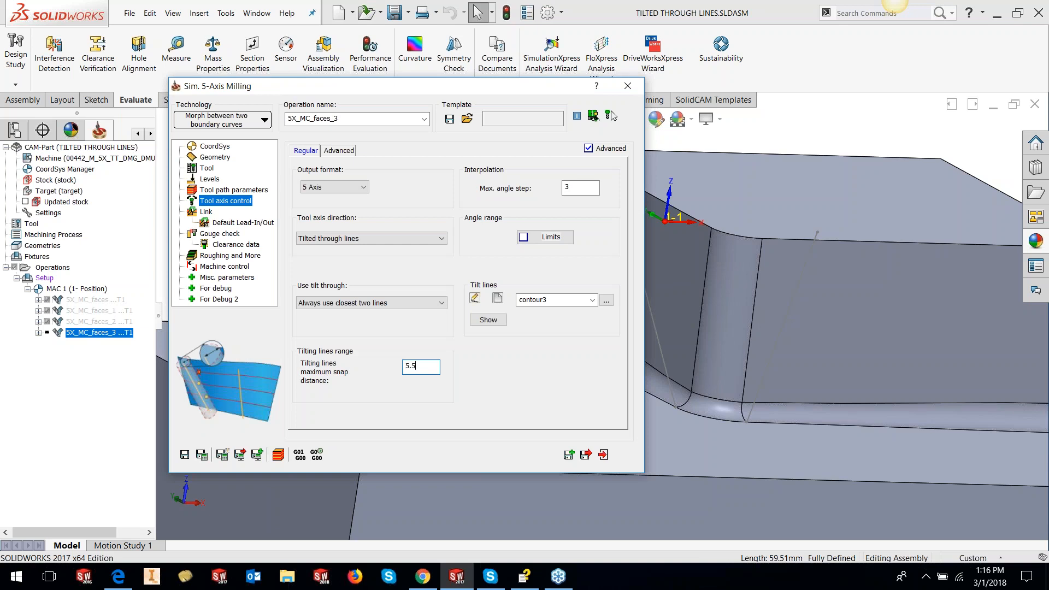
left_click(201, 457)
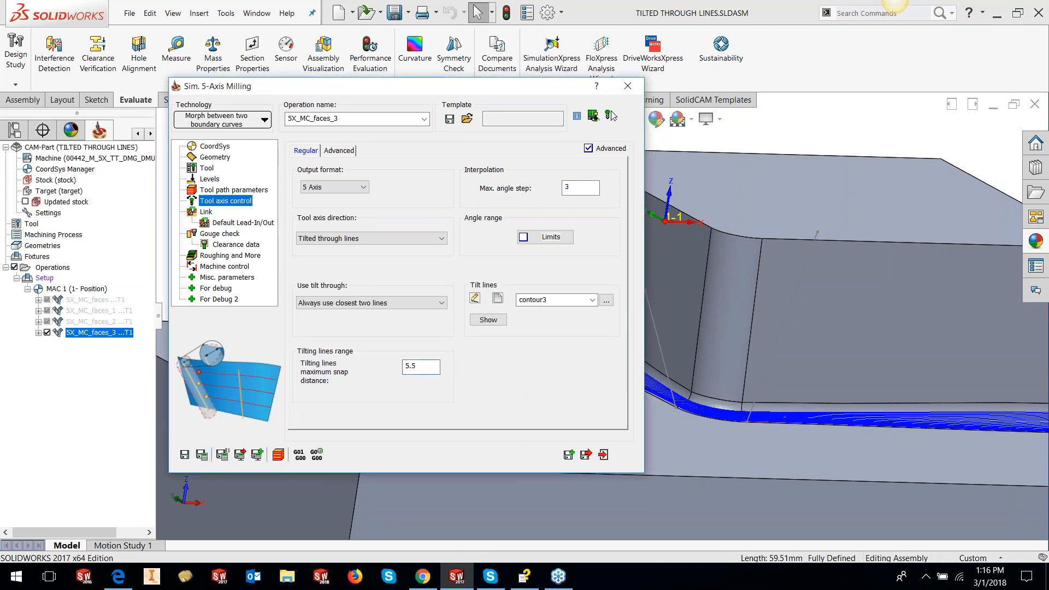
left_click(603, 455)
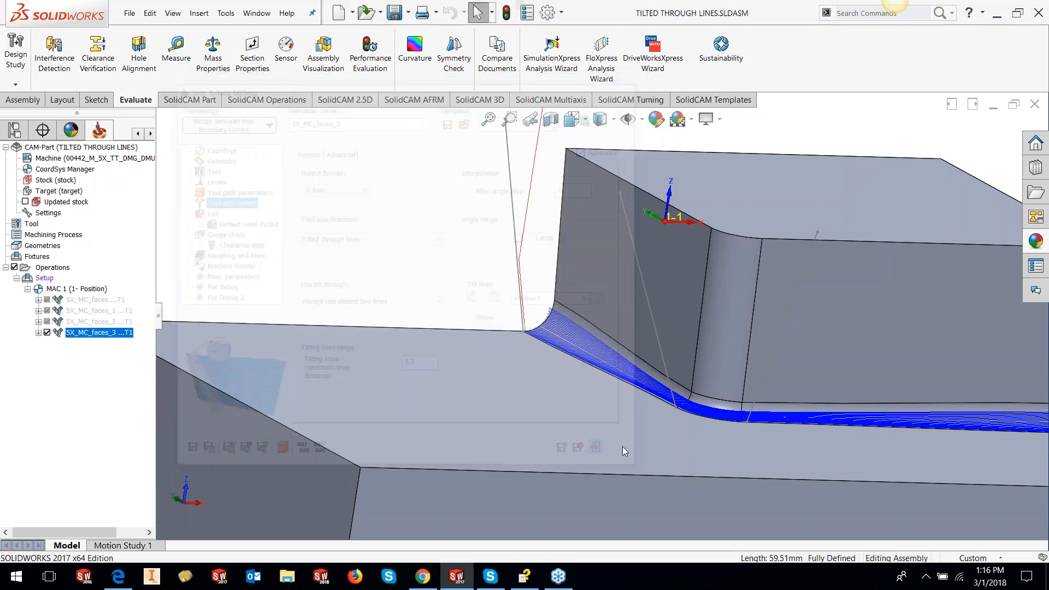
Step: Start the simulation of operation 5X_MC_faces_3 and advance the tool to the start of the fillet at its +X end
scroll(623, 446, "up", 4)
middle_click_drag(694, 394, 674, 383)
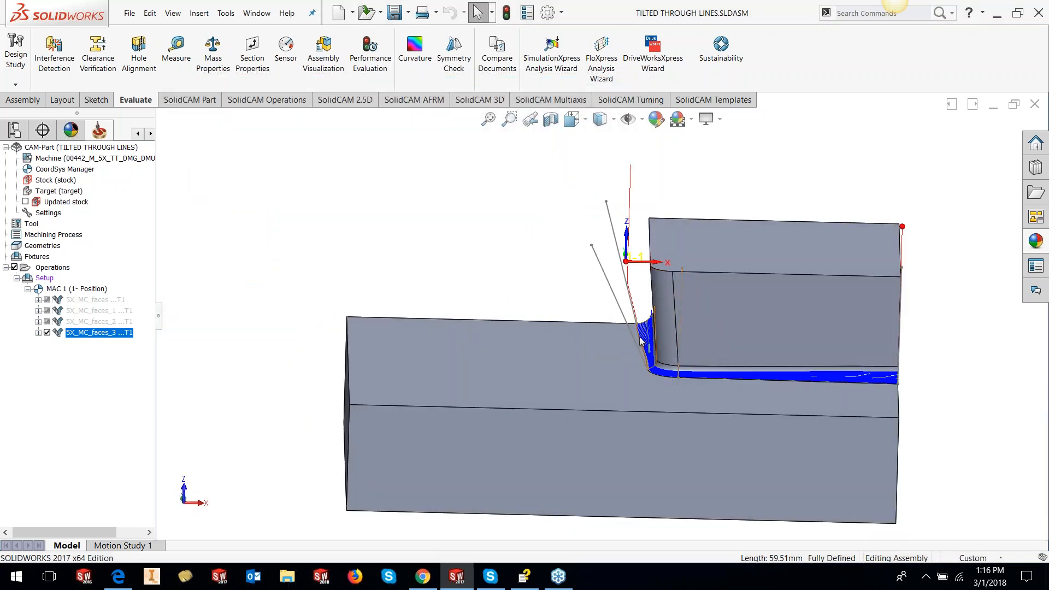
right_click(77, 335)
left_click(99, 203)
left_click(80, 378)
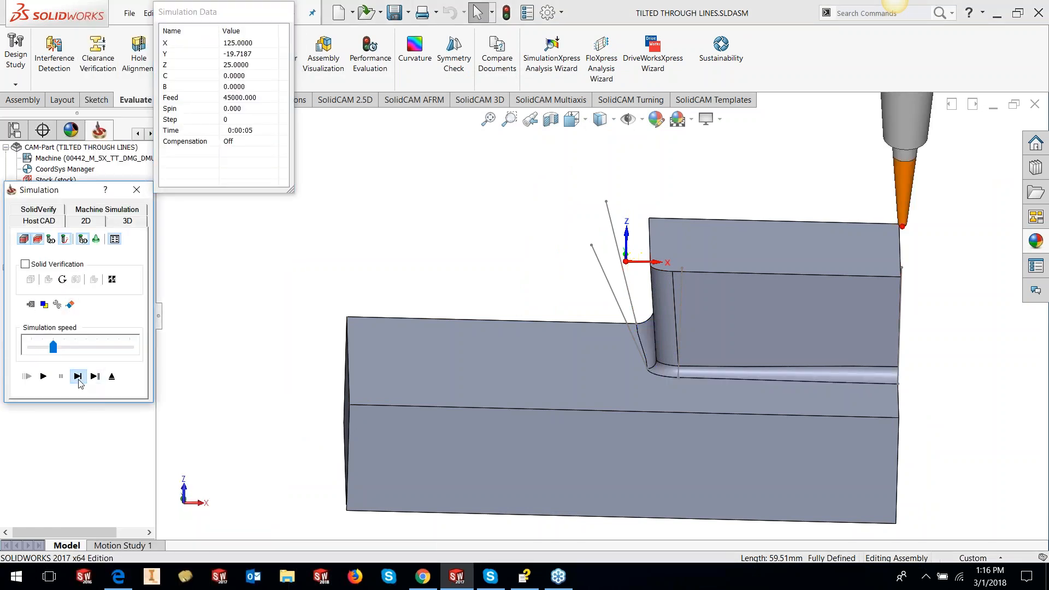
left_click(79, 378)
left_click(79, 378)
left_click(79, 379)
Step: Step the simulation along the fillet's straight X-direction run up to the corner, checking the tool tilt against the tilt lines
middle_click_drag(586, 382, 486, 372)
middle_click_drag(633, 328, 788, 390)
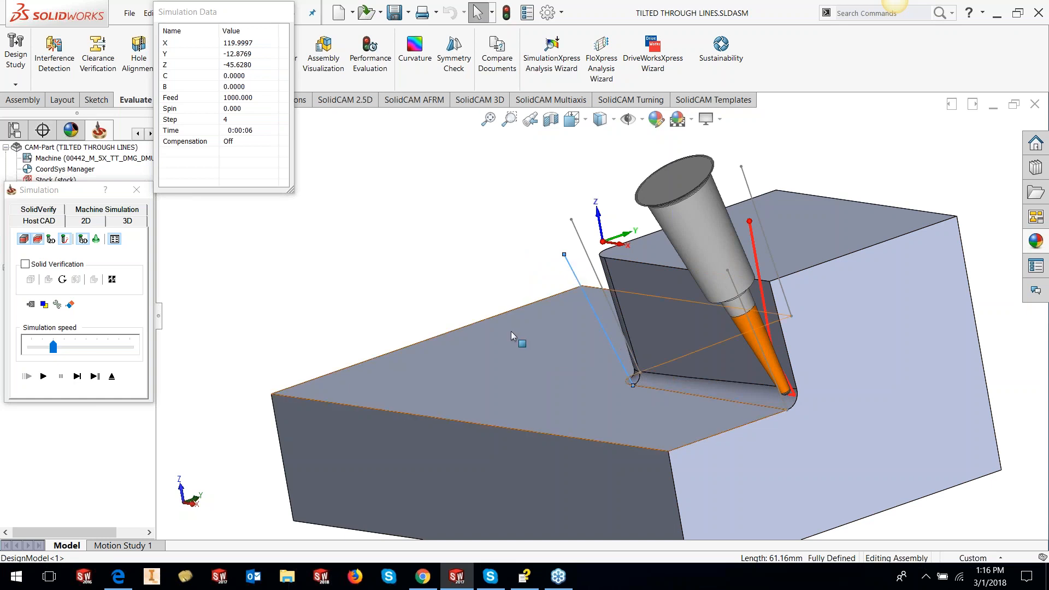
left_click(77, 376)
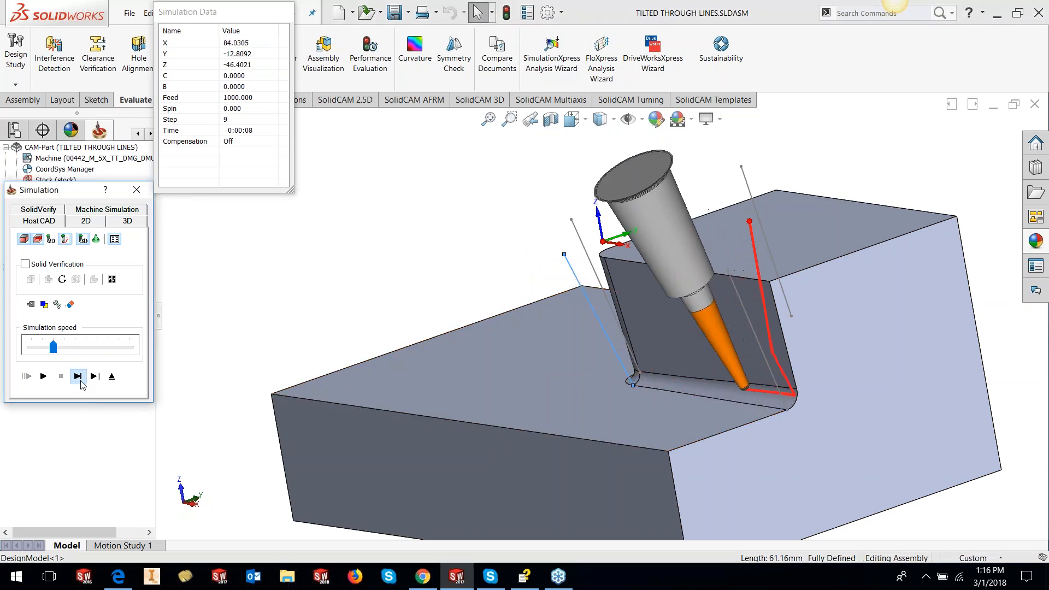
left_click(80, 381)
left_click(80, 381)
left_click(80, 381)
left_click(81, 381)
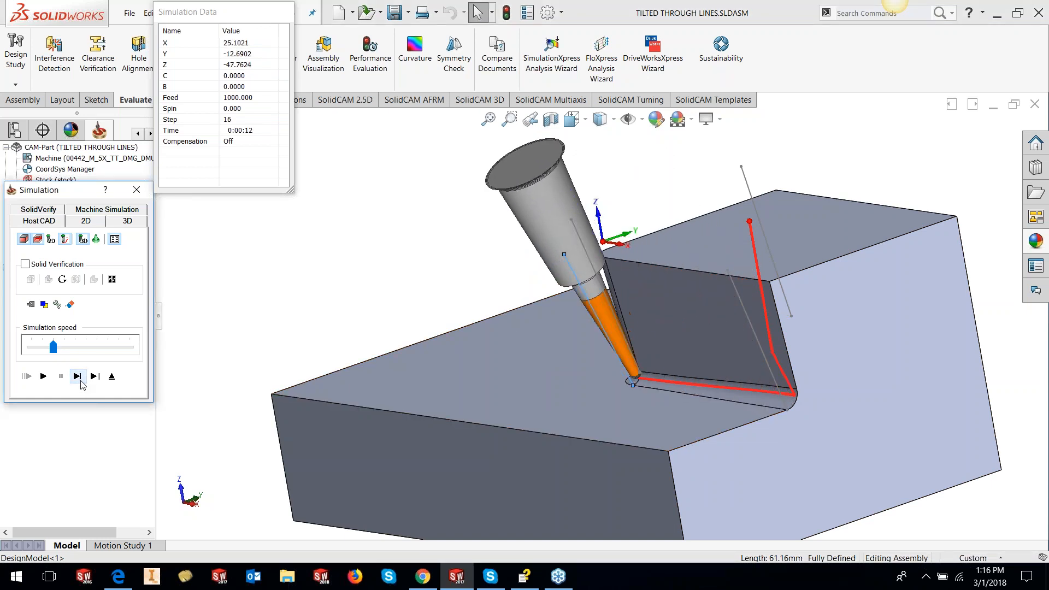
Step: Step the simulation through the rounded corner of the fillet to check how the tool axis changes between the two corner tilt lines
middle_click_drag(425, 363, 580, 383)
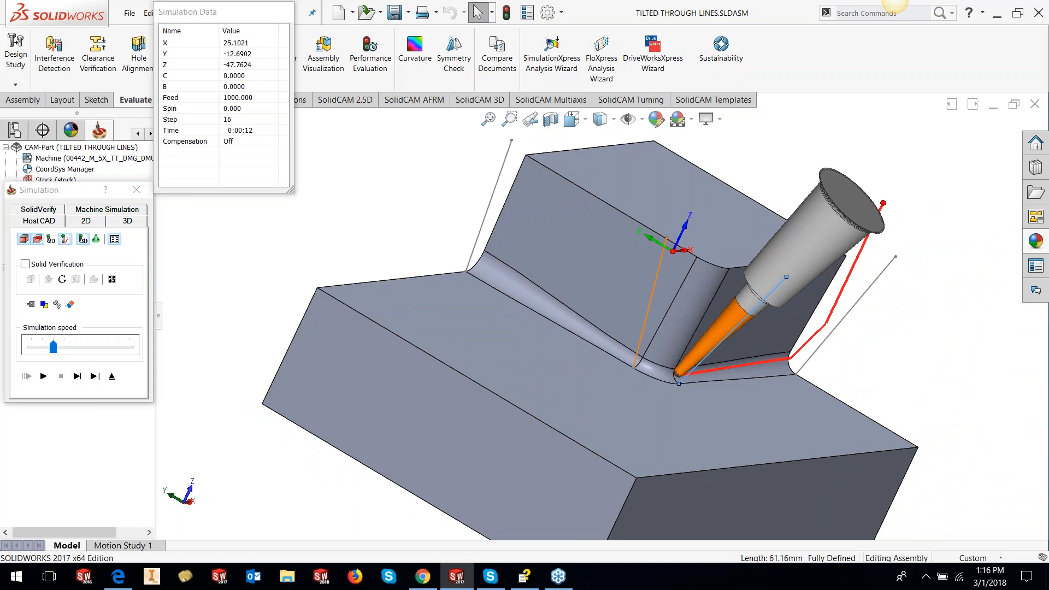
left_click(77, 376)
left_click(77, 377)
left_click(77, 378)
left_click(77, 379)
left_click(77, 378)
left_click(77, 379)
left_click(77, 379)
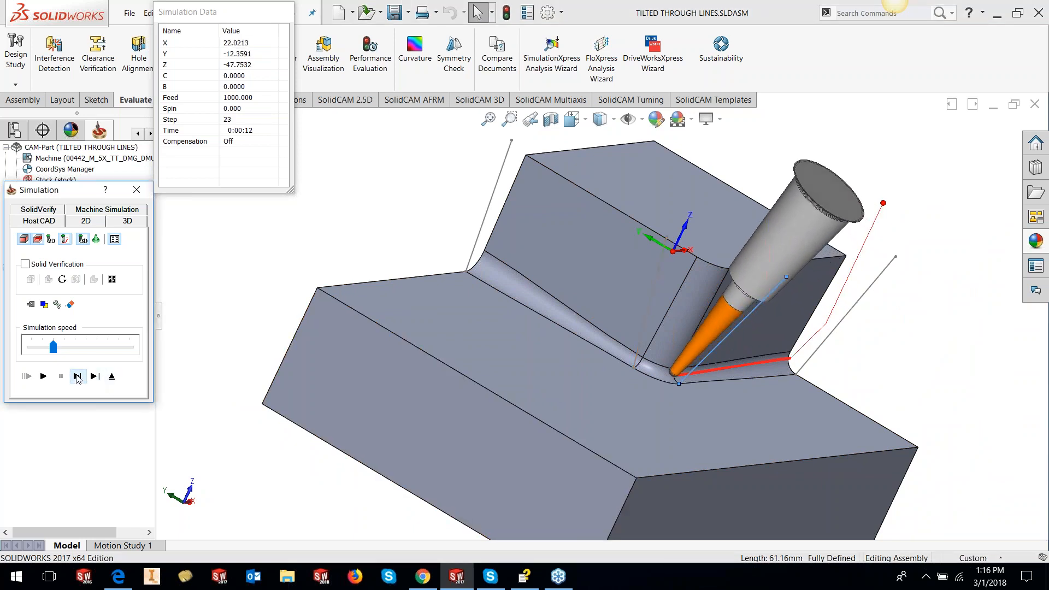
left_click(77, 378)
left_click(77, 379)
left_click(77, 378)
left_click(77, 376)
left_click(77, 376)
left_click(77, 376)
left_click(77, 376)
left_click(77, 376)
left_click(77, 376)
left_click(77, 376)
left_click(77, 376)
left_click(77, 376)
left_click(77, 376)
left_click(77, 376)
left_click(77, 376)
left_click(77, 377)
left_click(77, 376)
left_click(77, 376)
left_click(77, 376)
left_click(77, 377)
left_click(77, 376)
left_click(77, 376)
left_click(77, 376)
Step: Step the simulation along the fillet's Y-direction run to check the tool tilt, and exit the simulation
middle_click_drag(748, 355, 674, 300)
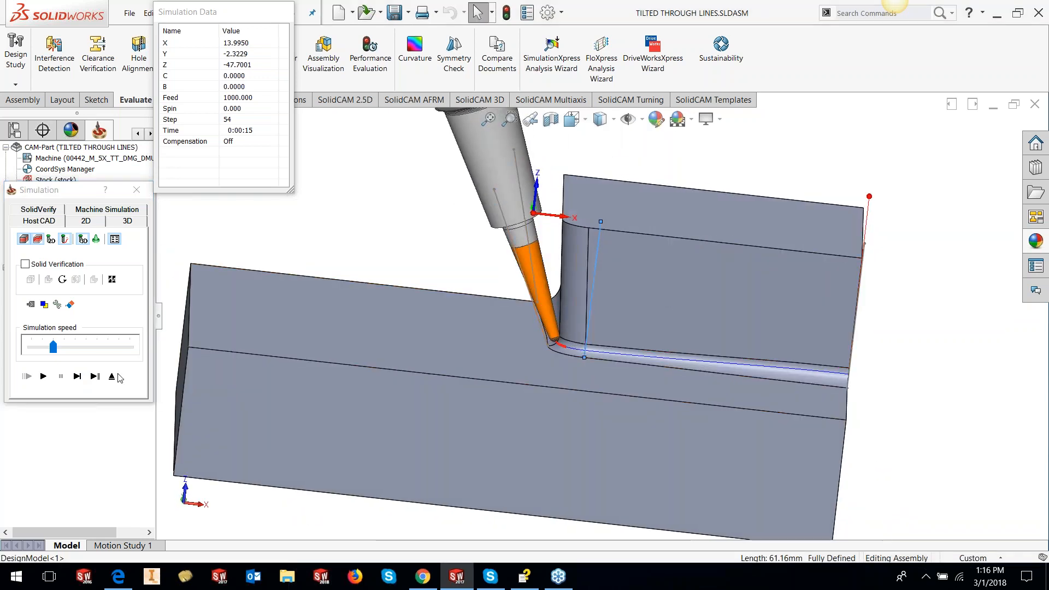
left_click(77, 376)
left_click(77, 376)
left_click(77, 376)
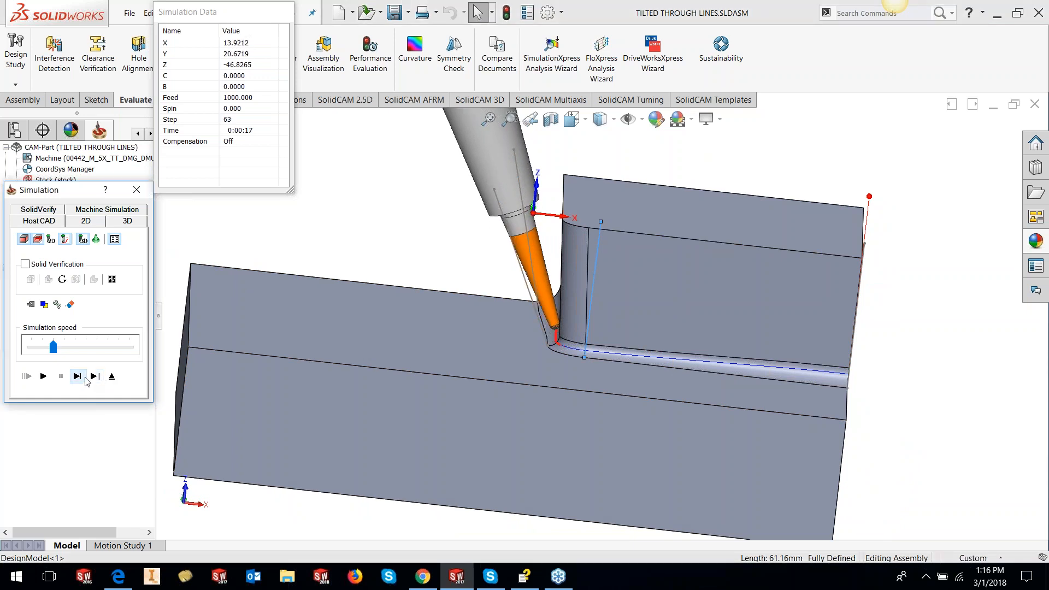
left_click(85, 378)
middle_click_drag(582, 340, 626, 349)
scroll(539, 271, "up", 2)
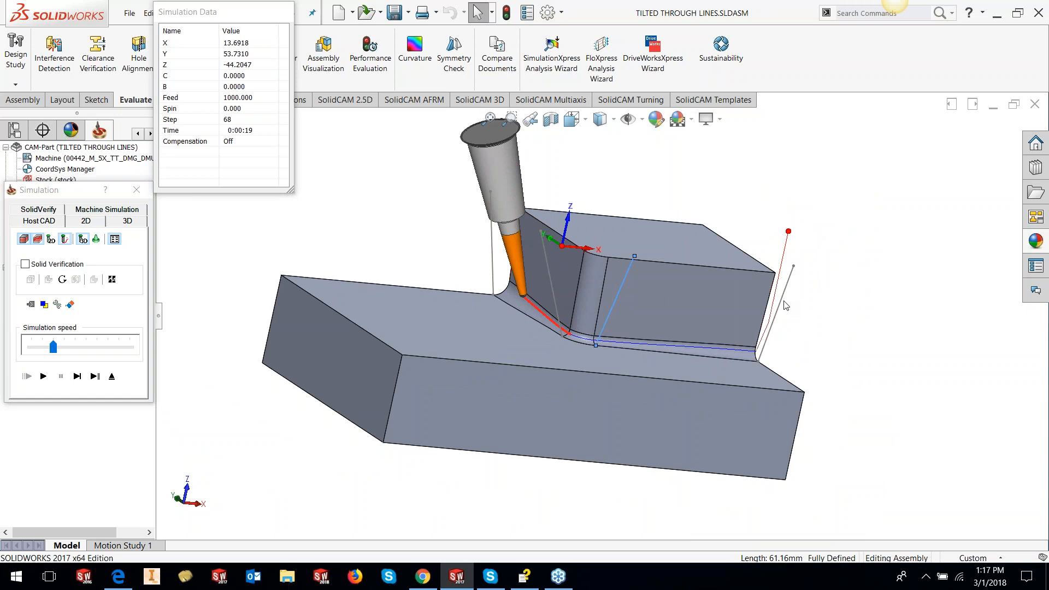
left_click(112, 376)
Step: Display the toolpath of operation 5X_MC_faces_3 and examine its approach and retract moves relative to the end tilt lines
middle_click_drag(623, 367, 601, 315)
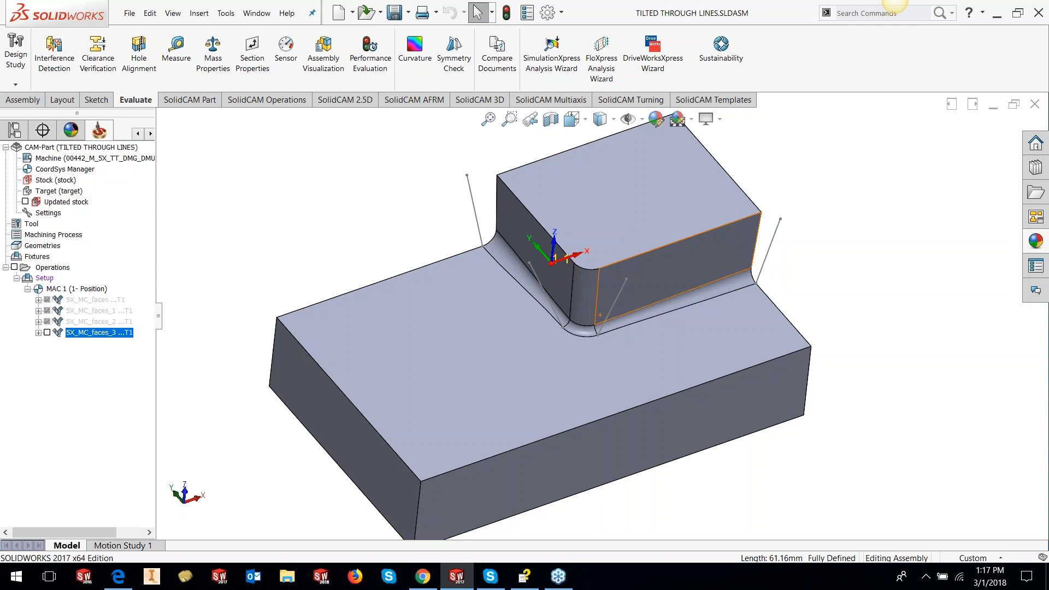
scroll(585, 311, "down", 4)
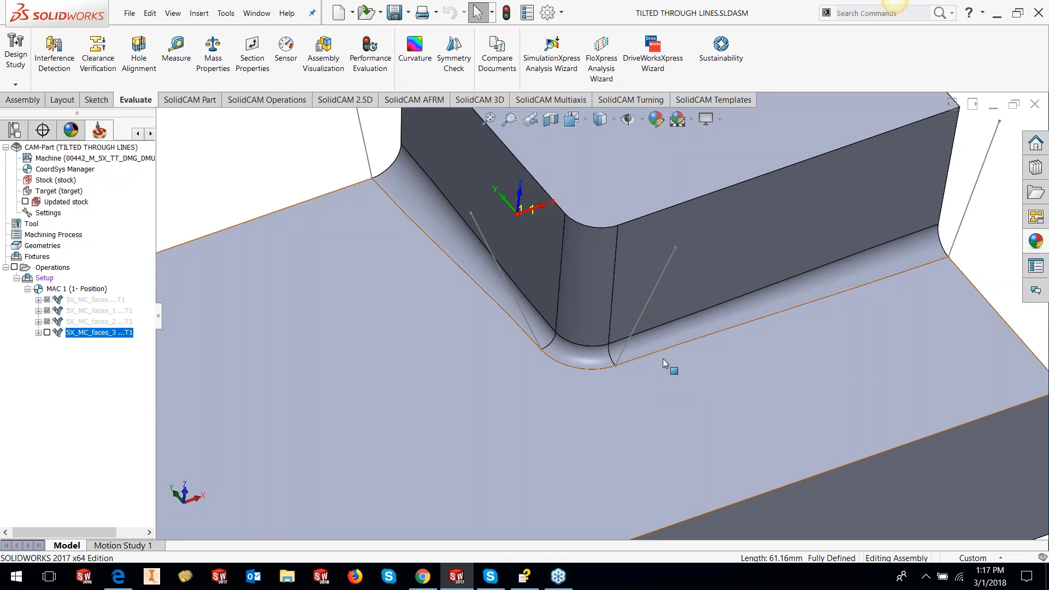
key("f")
left_click(47, 333)
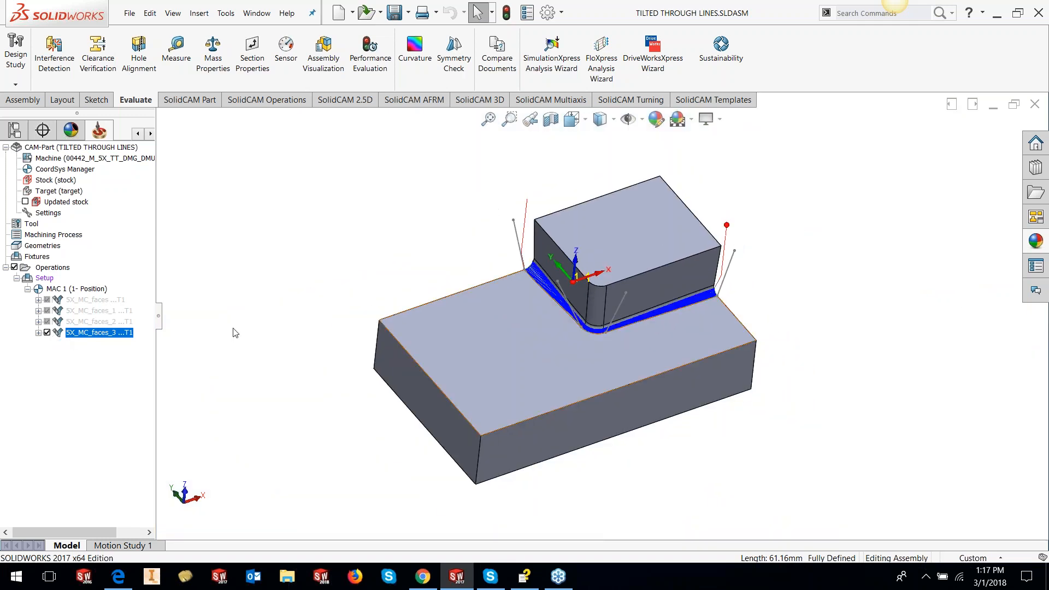
scroll(692, 257, "down", 5)
middle_click_drag(691, 257, 691, 260)
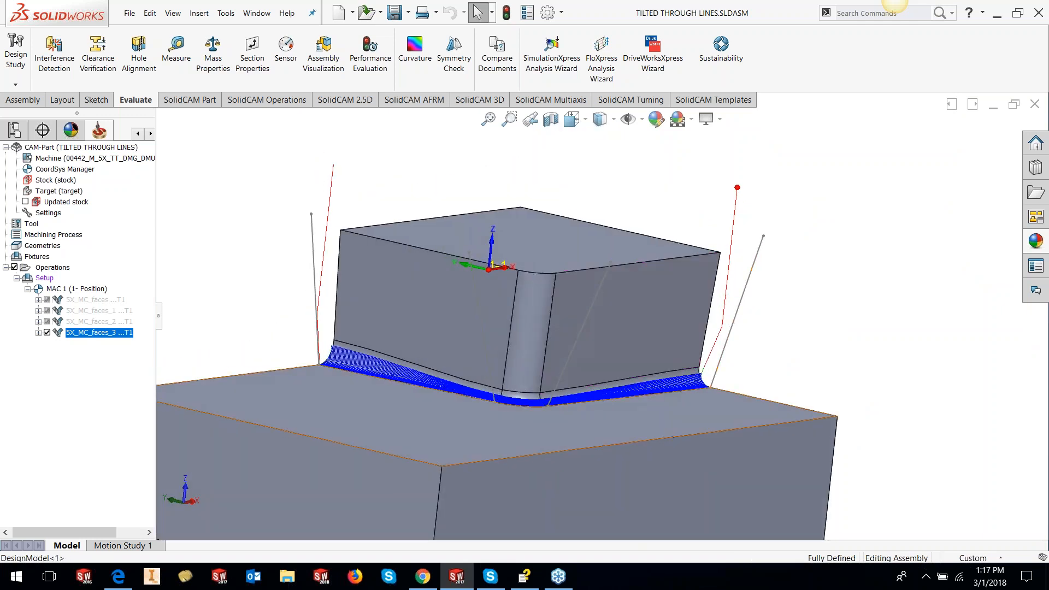
scroll(663, 329, "down", 1)
middle_click_drag(664, 329, 677, 331)
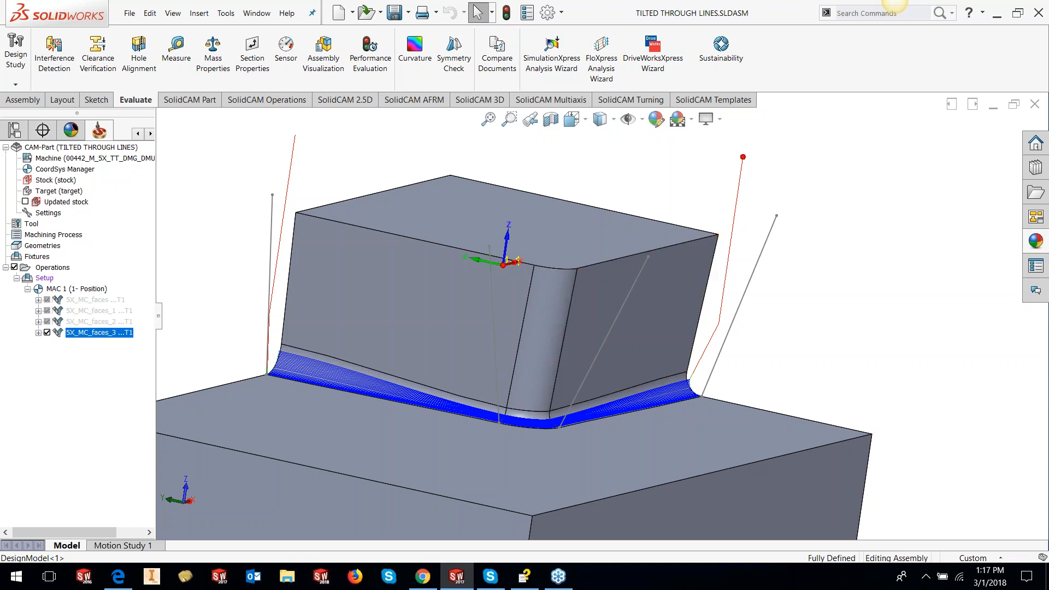
Step: Edit operation 5X_MC_faces_3 and set its clearance plane to a user-defined direction from the lower to the upper endpoint of the +X-end tilt line
right_click(128, 335)
left_click(234, 281)
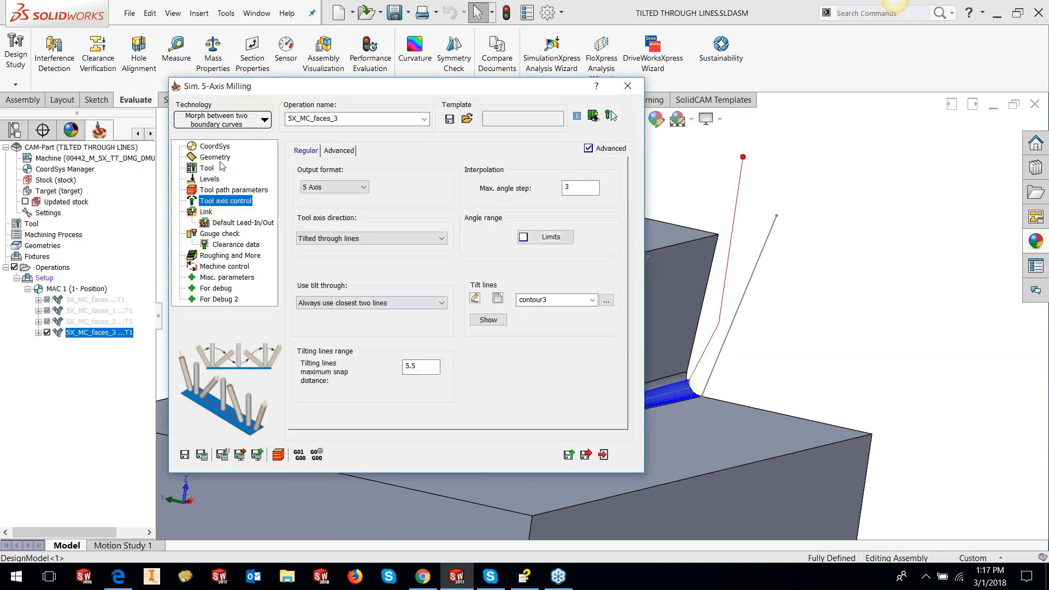
left_click(213, 180)
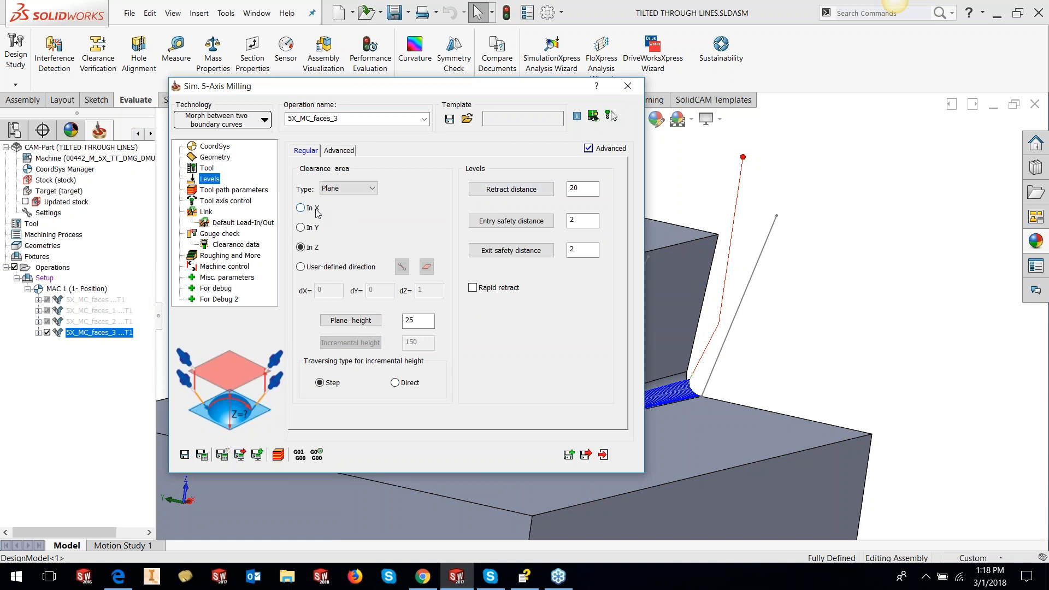
left_click(303, 267)
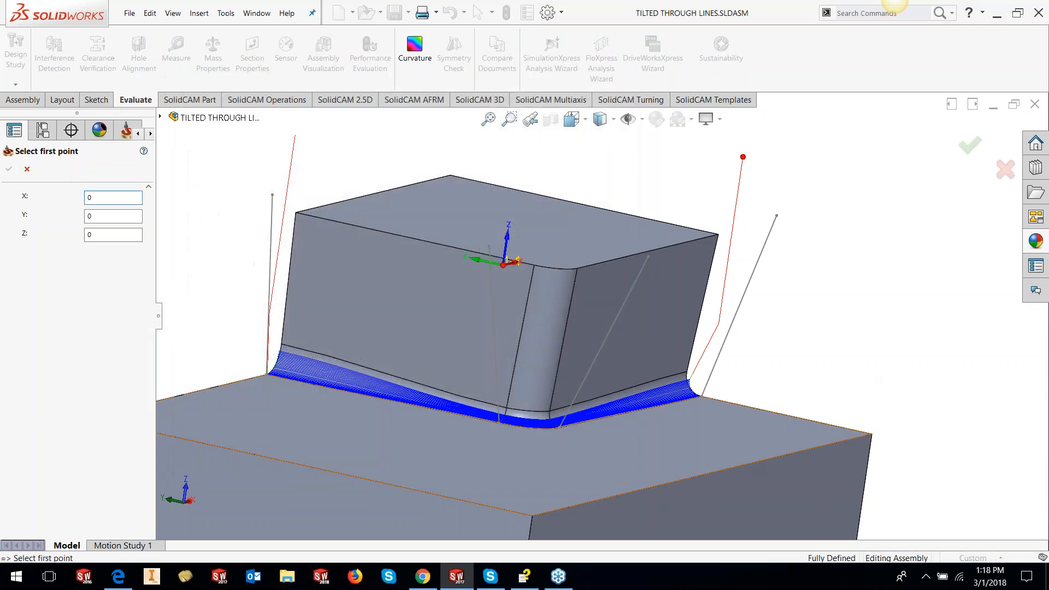
scroll(712, 400, "down", 3)
left_click(674, 376)
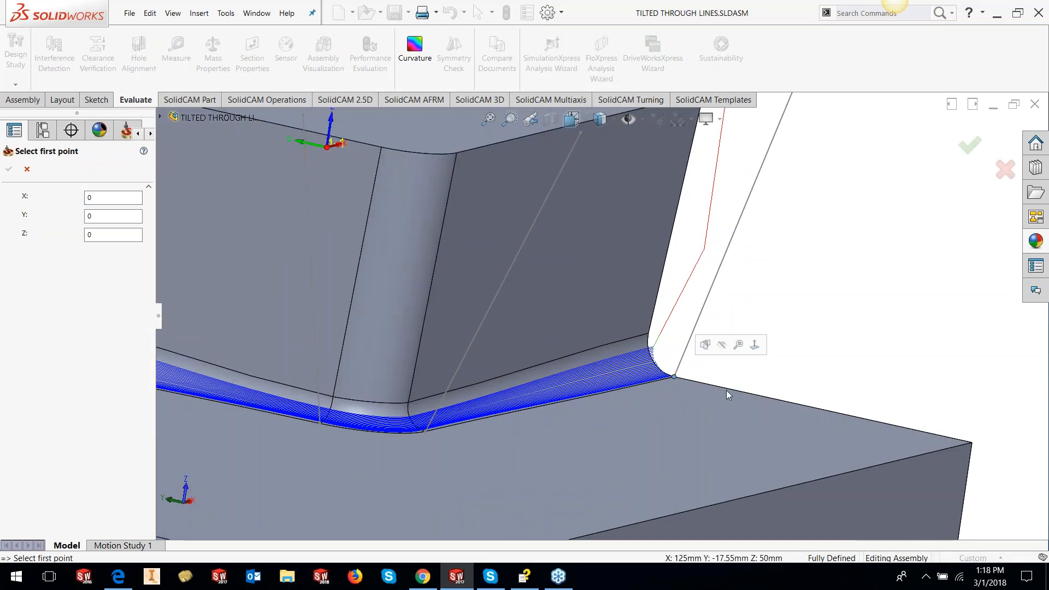
left_click(8, 169)
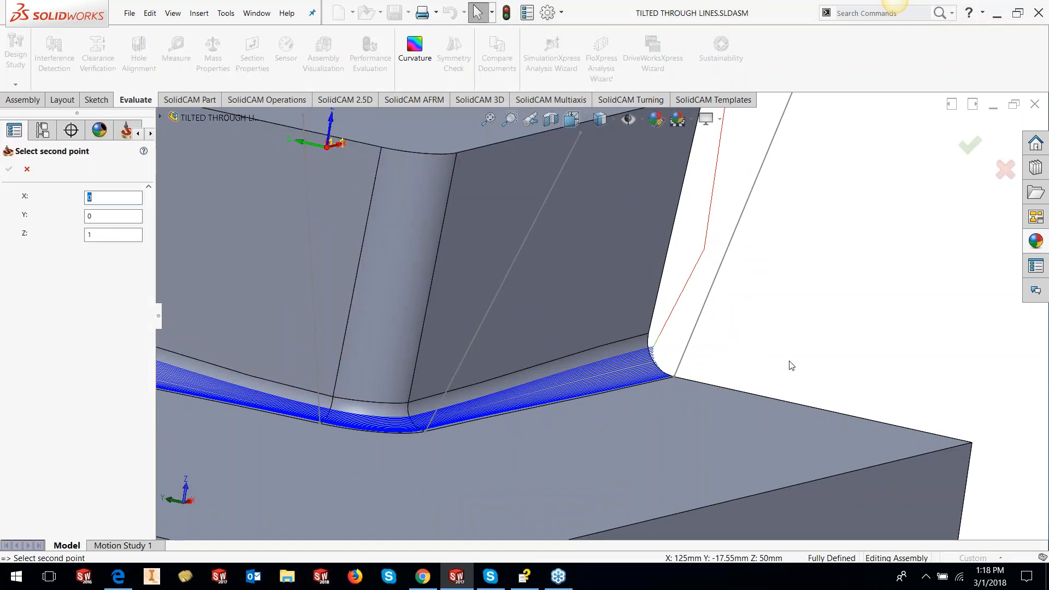
scroll(792, 365, "up", 3)
left_click(720, 168)
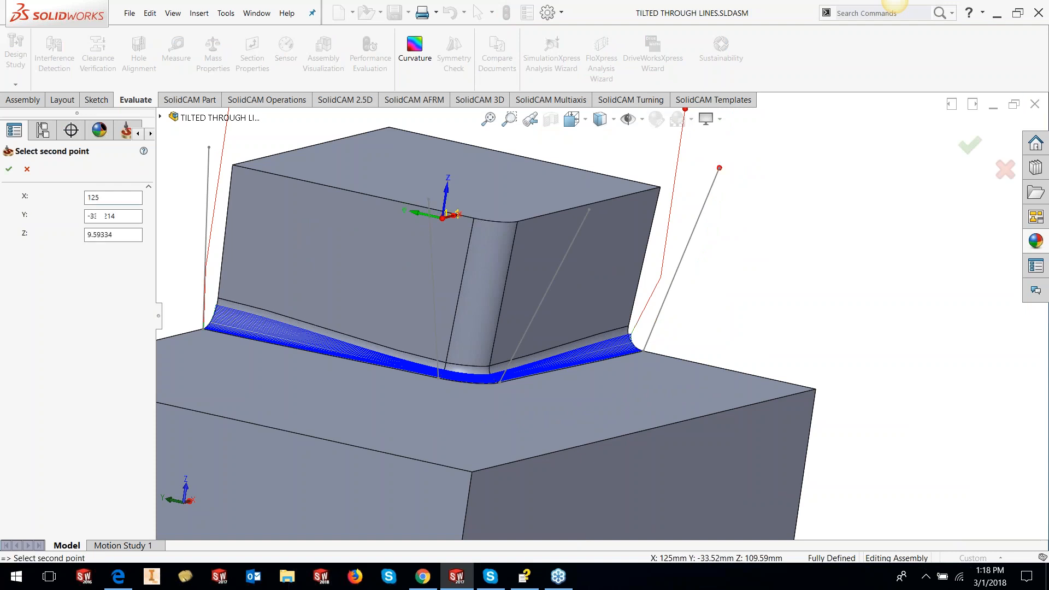
left_click(9, 170)
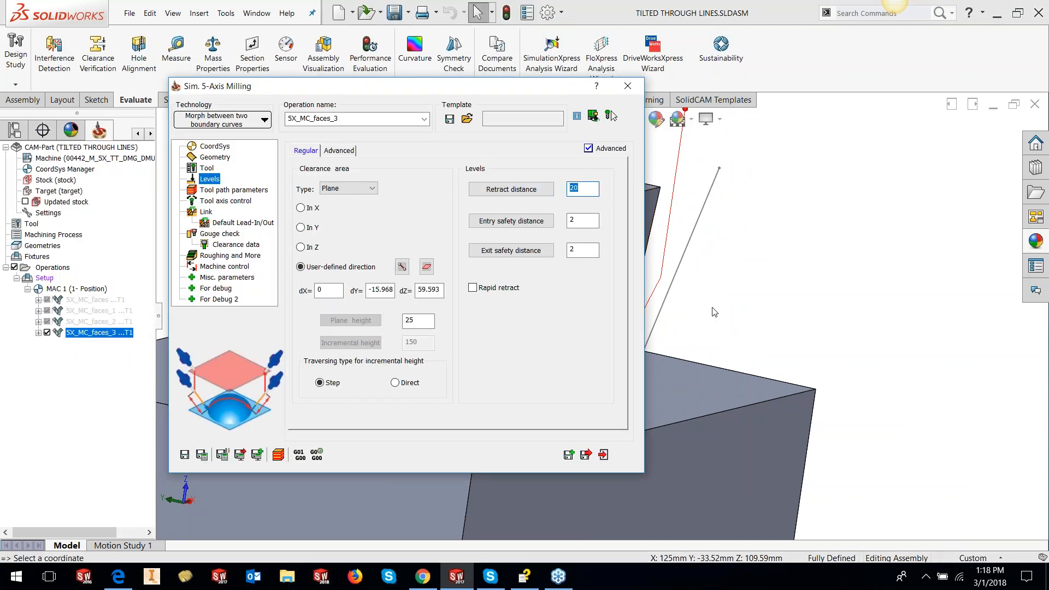
Step: Set the retract distance to 75 and the entry and exit safety distances to 10, recalculate the operation and close it
type("75")
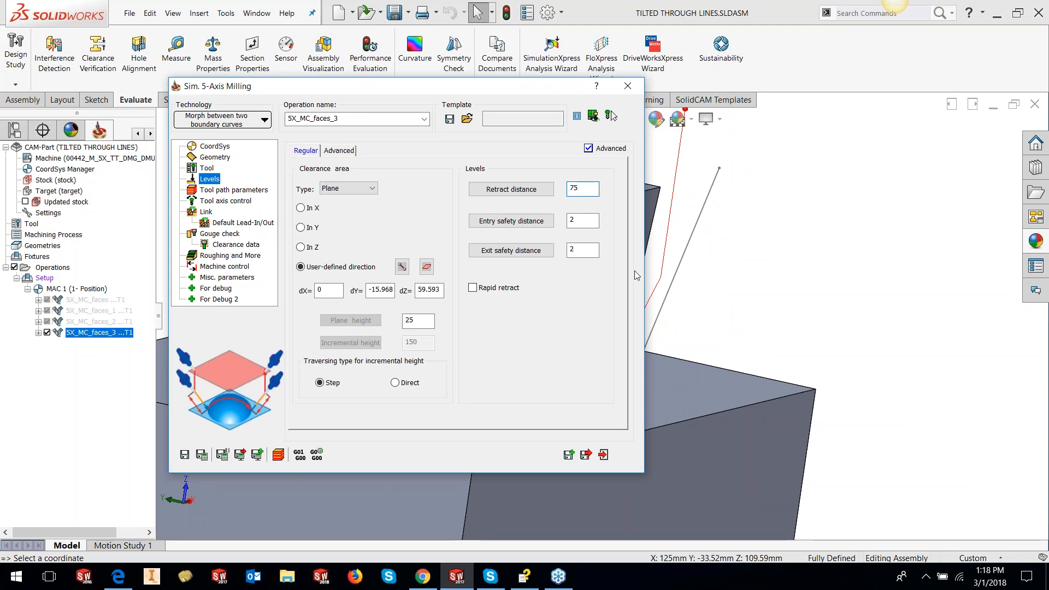
key("Tab")
type("10")
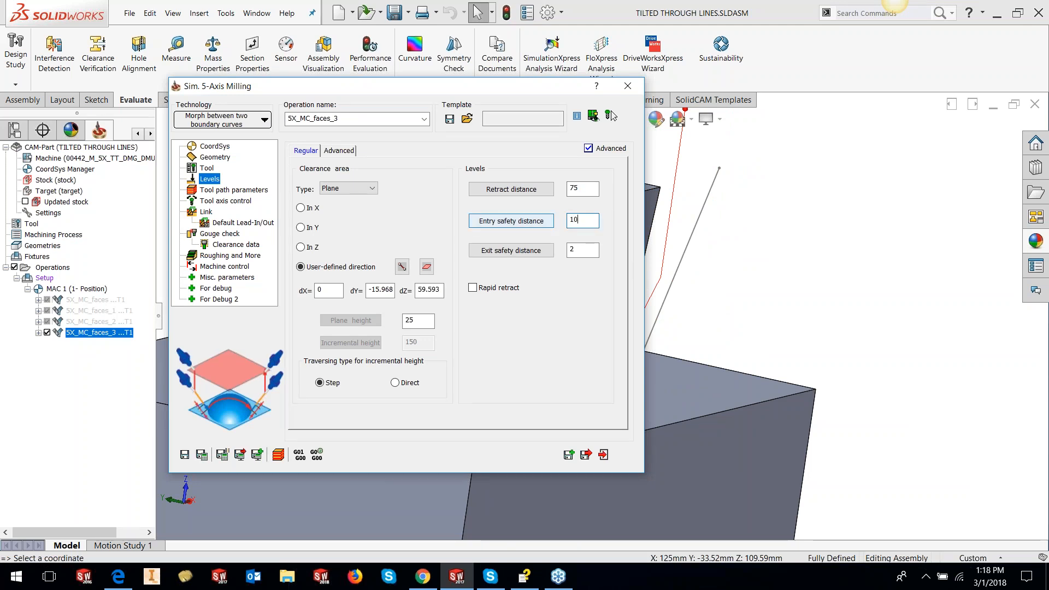
key("Tab")
type("10")
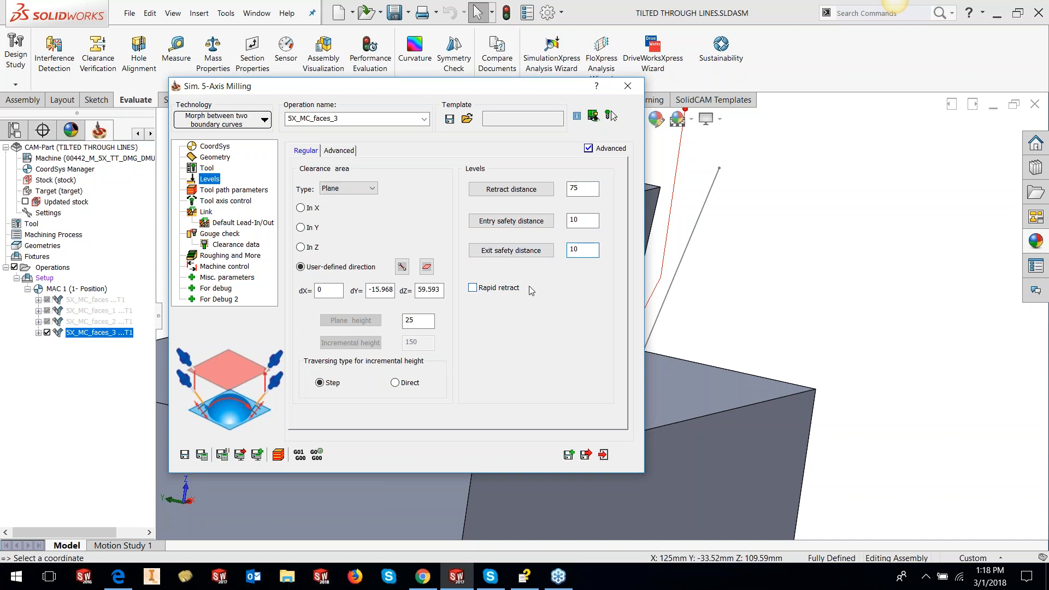
left_click(221, 456)
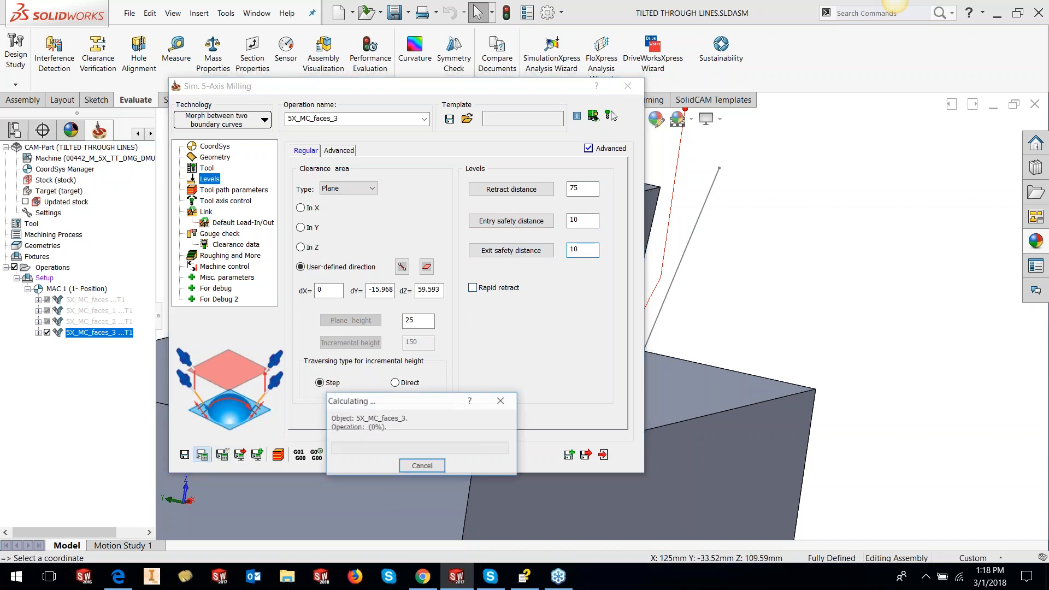
left_click(604, 455)
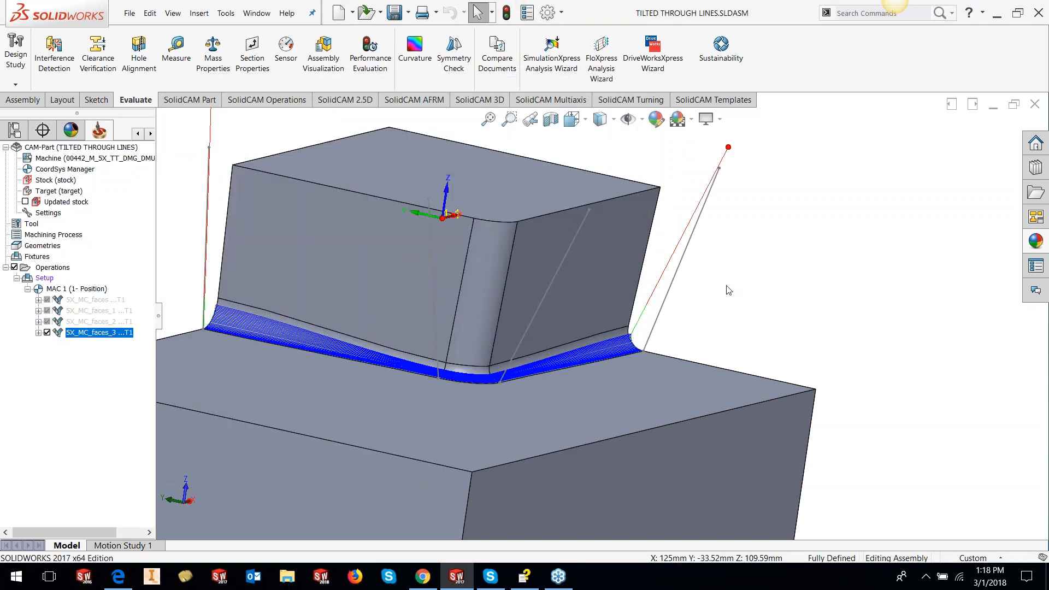
Step: Examine the recalculated approach and retract moves at both fillet ends, and hide the toolpath of 5X_MC_faces_3
middle_click_drag(742, 286, 740, 285)
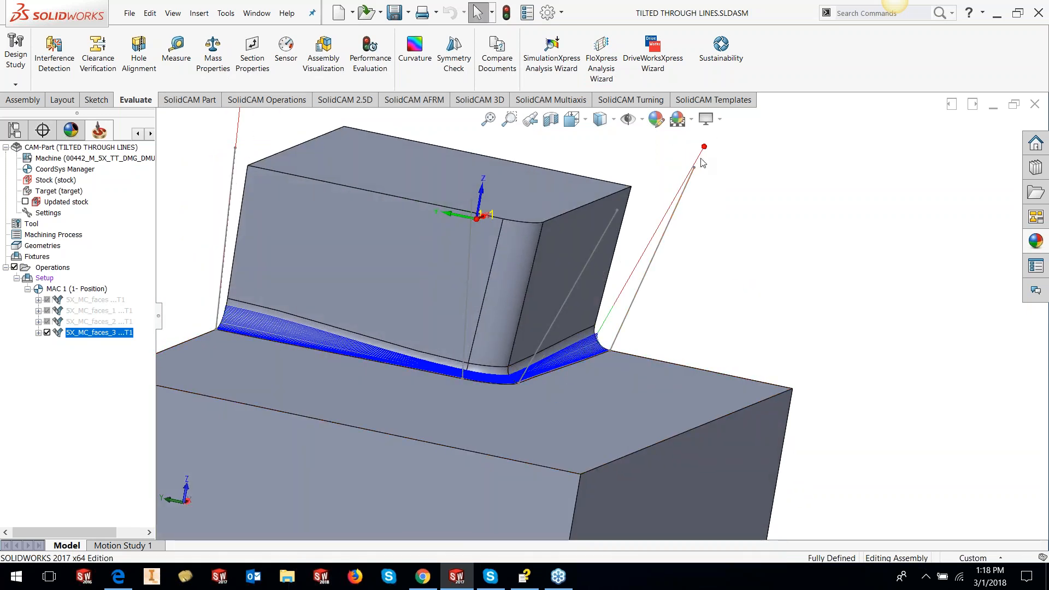
middle_click_drag(411, 346, 345, 294)
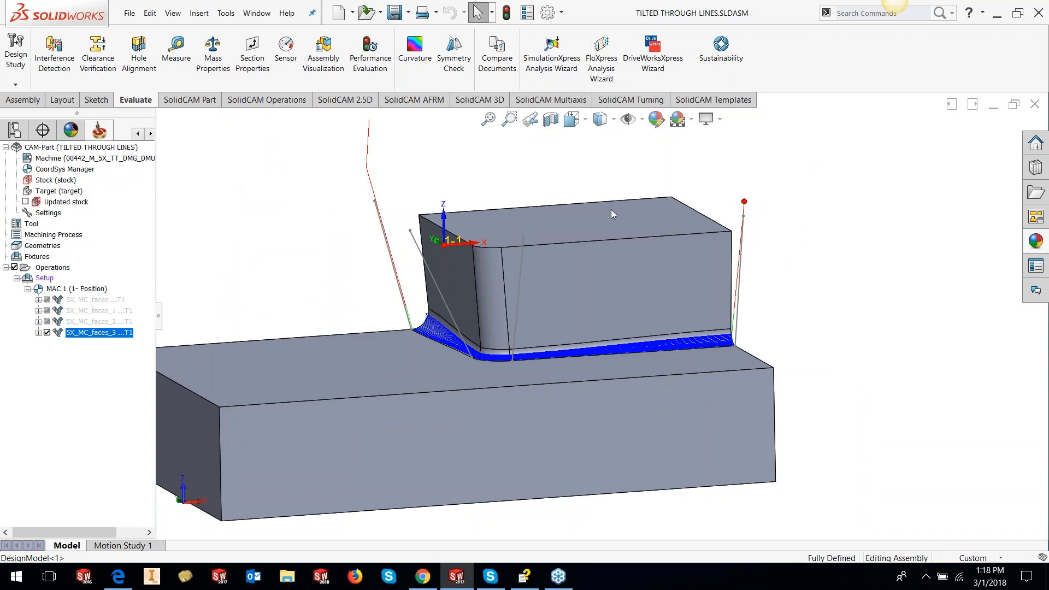
middle_click_drag(678, 305, 692, 308)
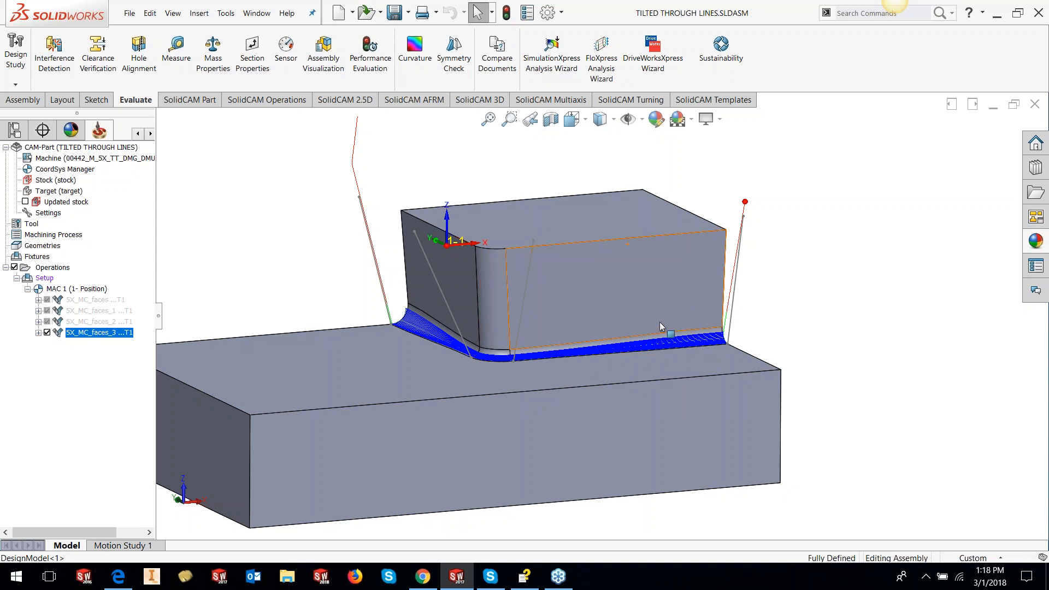
scroll(663, 326, "down", 3)
middle_click_drag(663, 325, 685, 379)
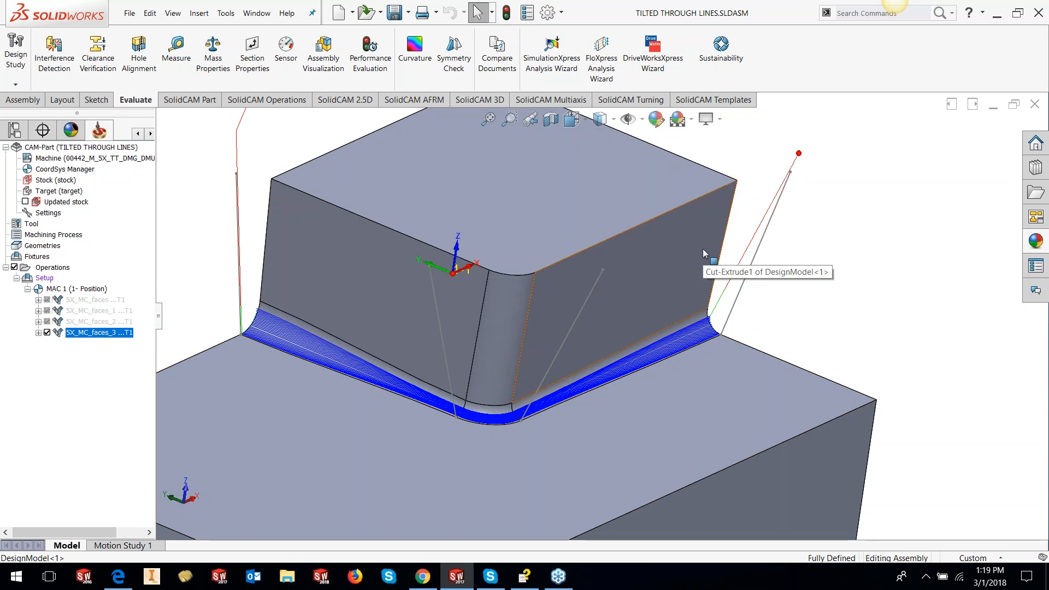
left_click(47, 333)
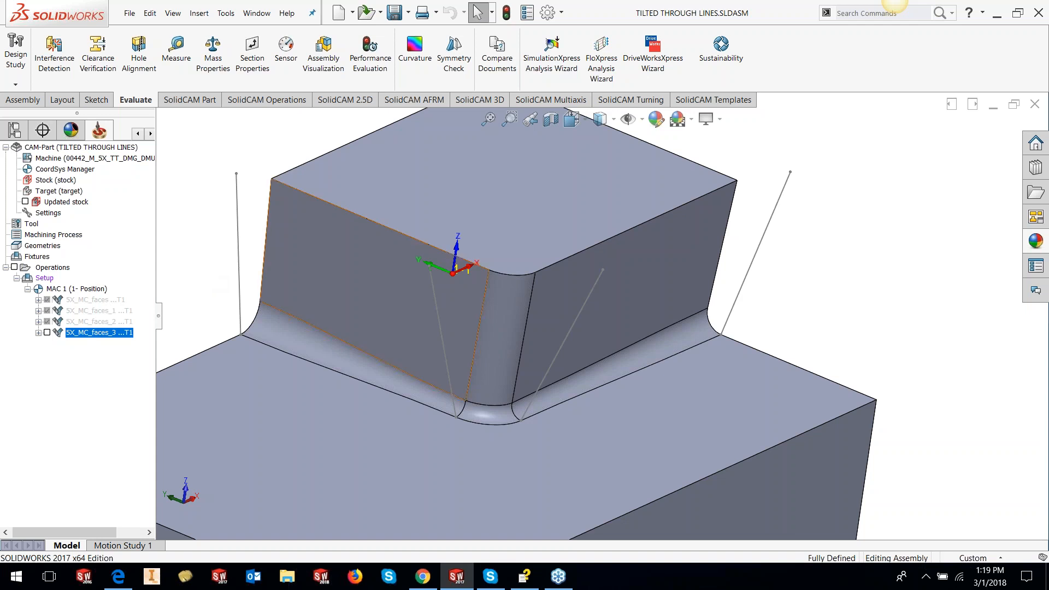
Step: Open the PORT-1 CAM-Part from the RETRACT TOOL folder inside the 01032018 folder
left_click(225, 13)
mouse_move(229, 73)
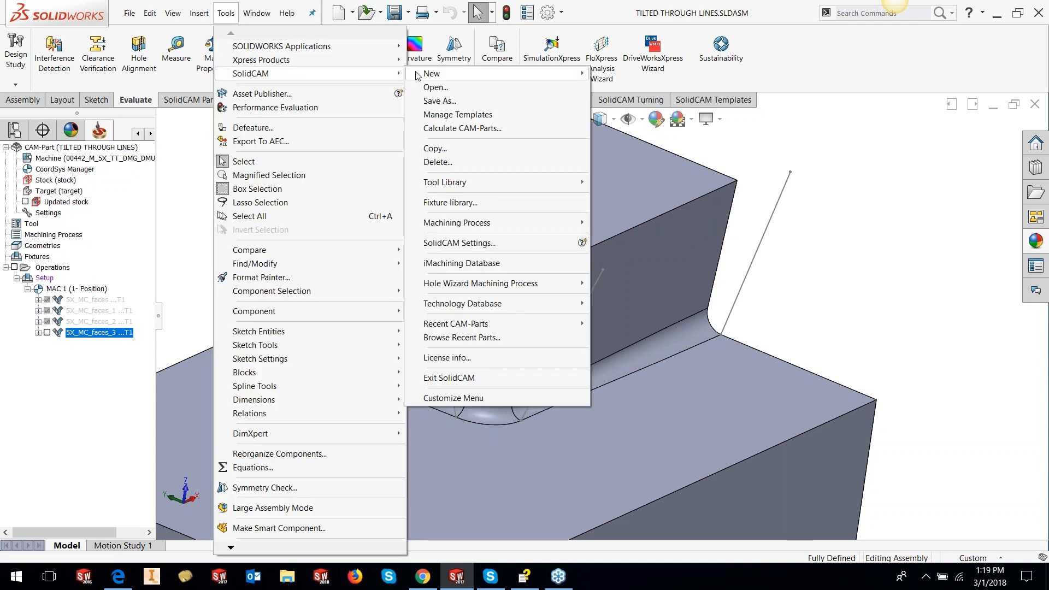
left_click(432, 87)
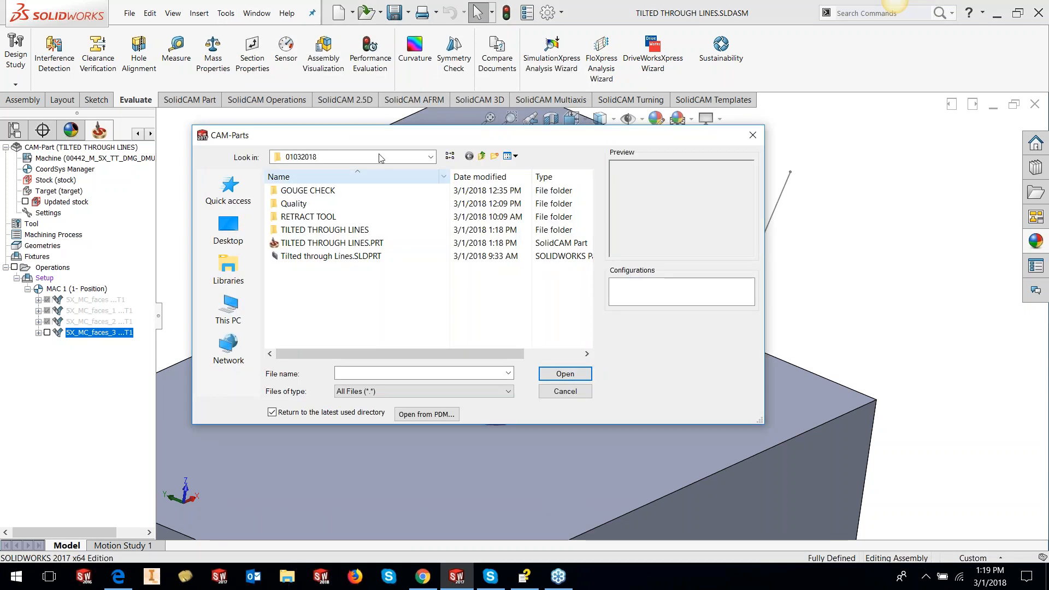
double_click(349, 191)
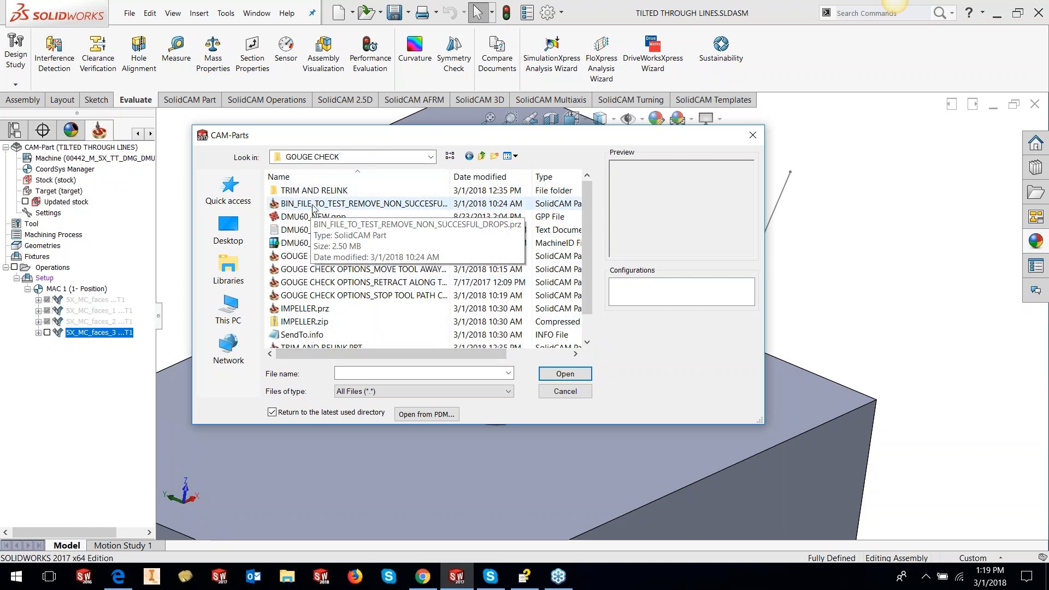
scroll(313, 306, "down", 1)
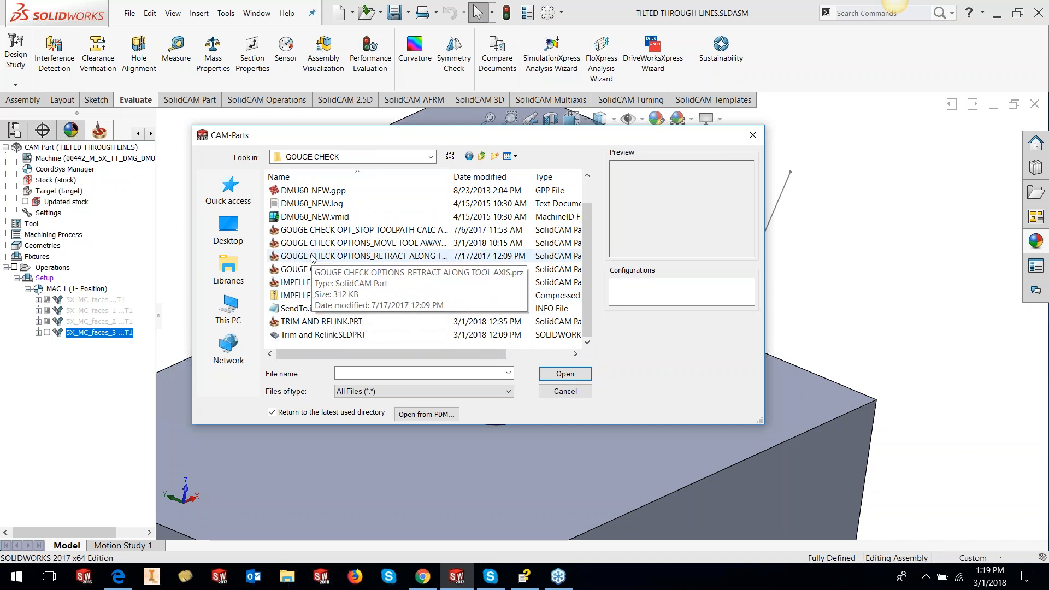
scroll(350, 202, "up", 1)
double_click(328, 191)
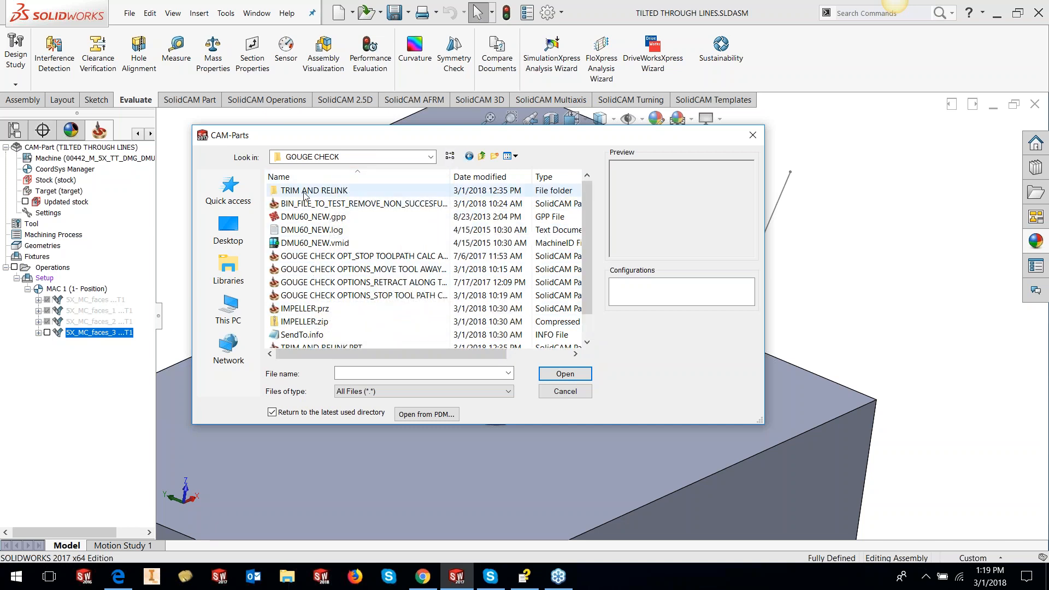
left_click(481, 156)
left_click(482, 156)
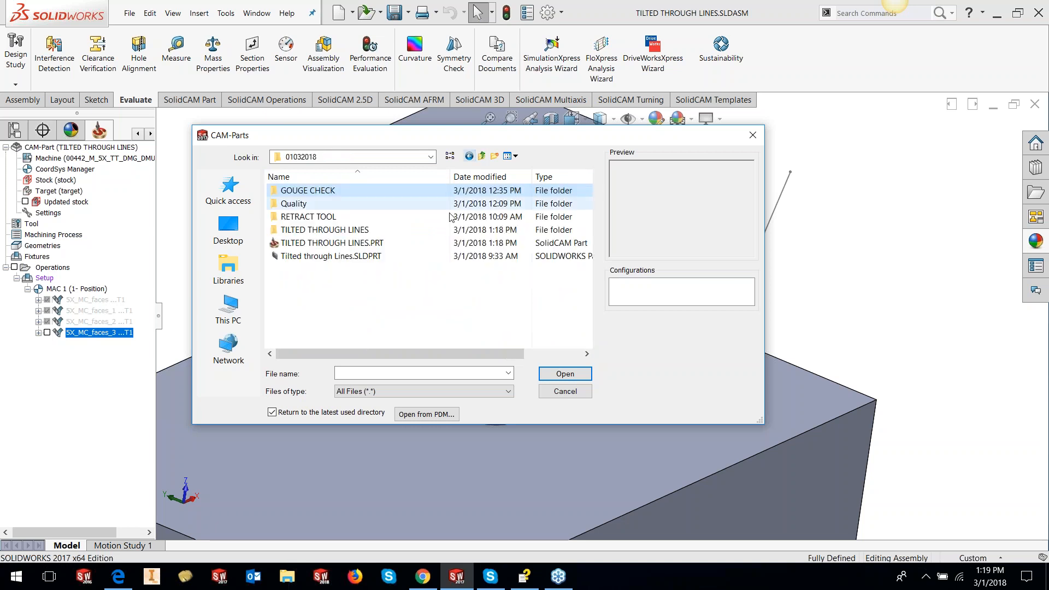
double_click(304, 216)
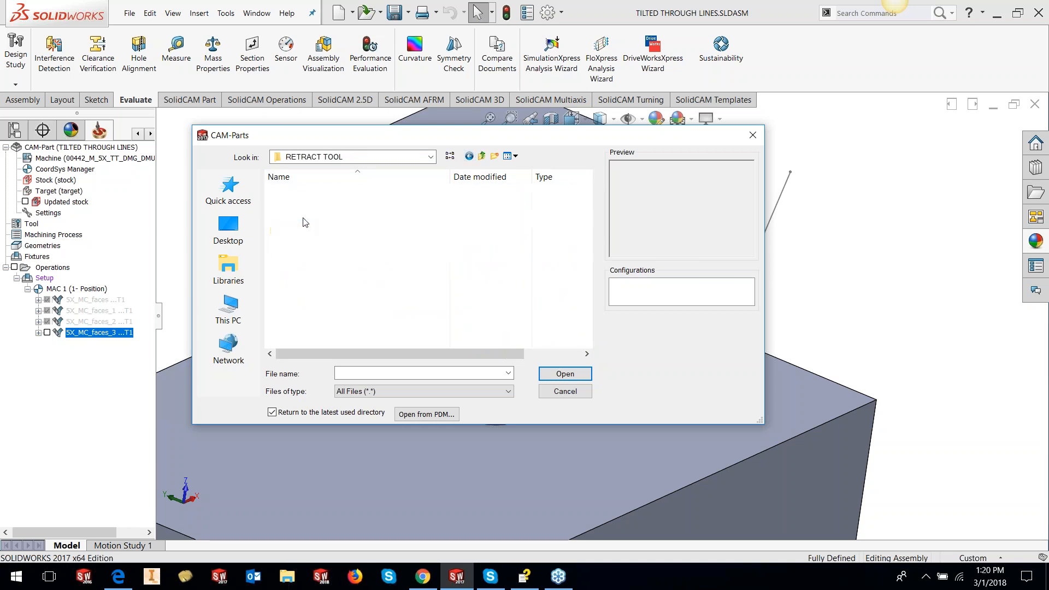
left_click(300, 256)
left_click(566, 391)
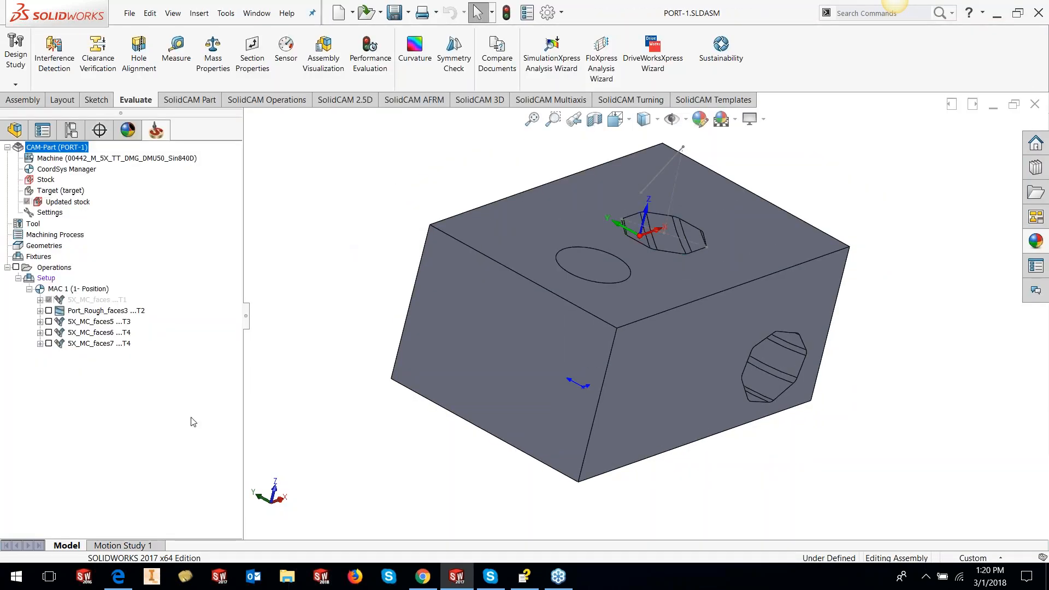
Step: Examine the block's swept port by highlighting its inner faces between the two openings, and clear the selection
scroll(704, 265, "down", 3)
middle_click_drag(704, 265, 695, 346)
scroll(695, 347, "up", 2)
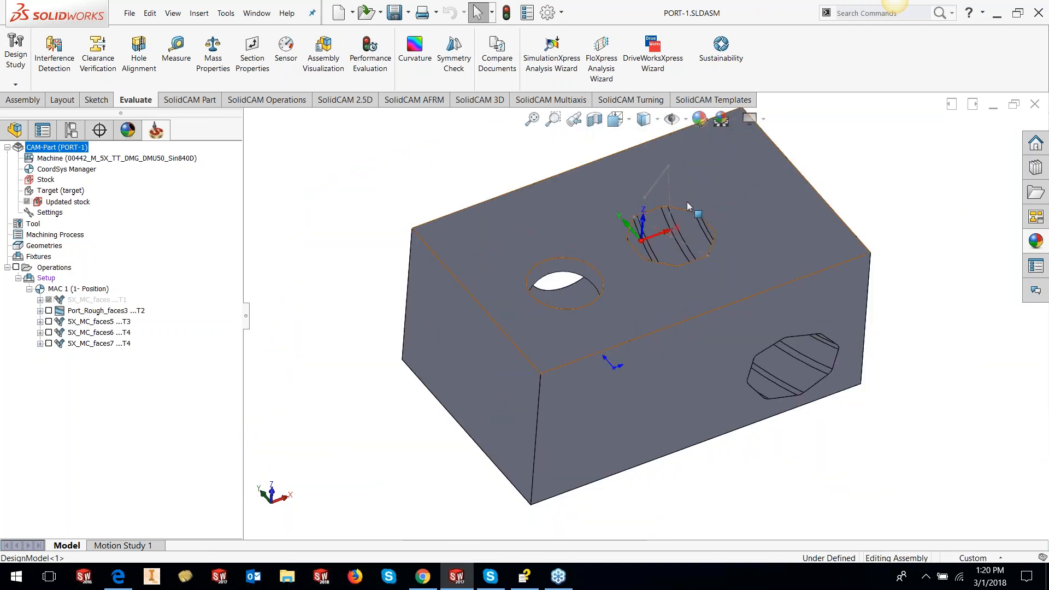
scroll(655, 243, "down", 2)
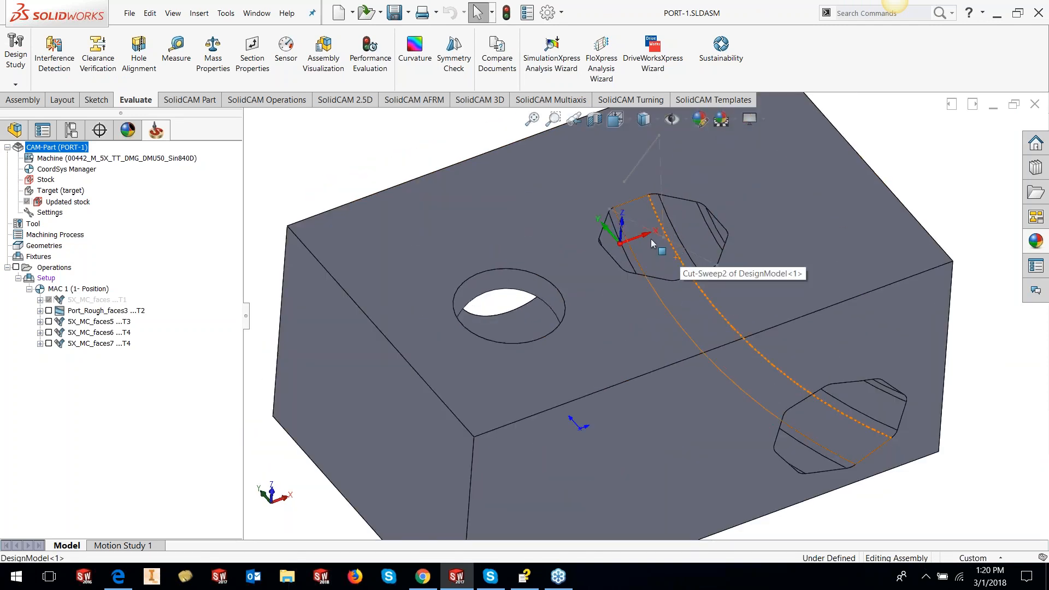
scroll(646, 250, "down", 2)
left_click(600, 277)
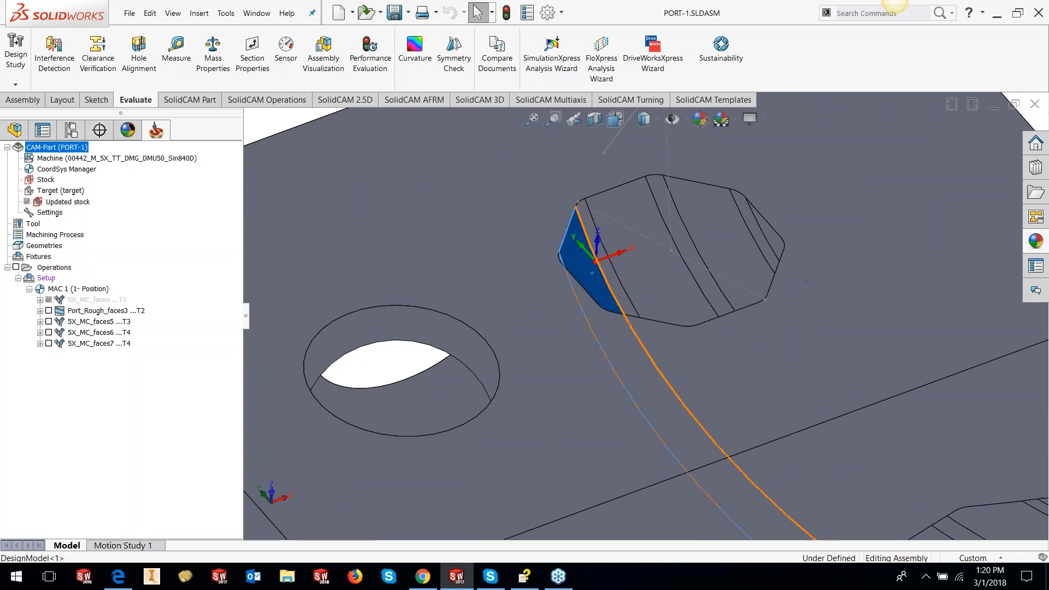
left_click(707, 235, "ctrl")
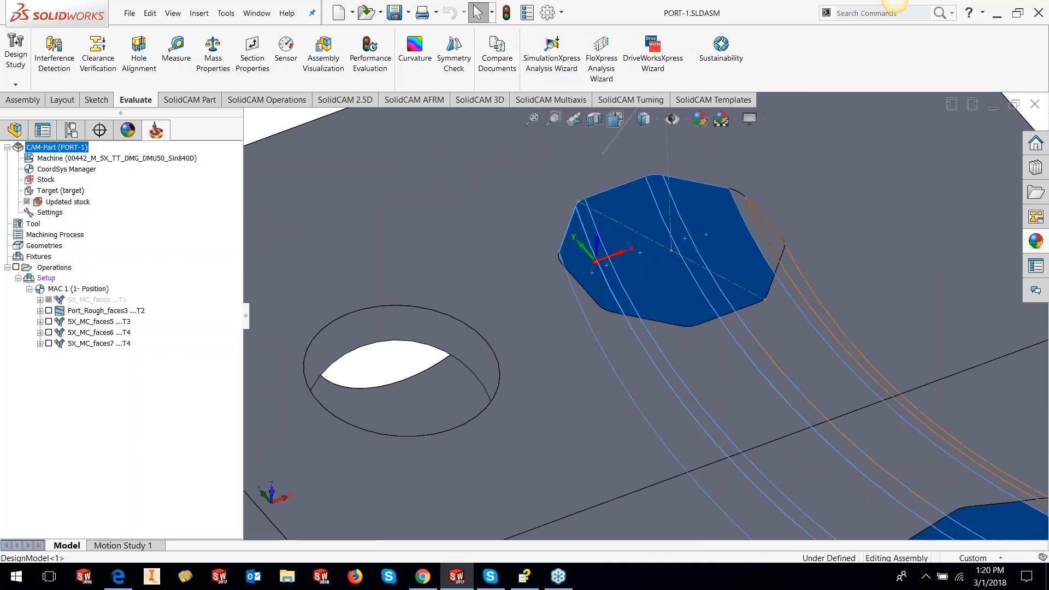
left_click(752, 228, "ctrl")
left_click(767, 230, "ctrl")
mouse_move(719, 272)
middle_mouse_down()
mouse_move(736, 329)
mouse_move(735, 289)
mouse_move(720, 291)
middle_mouse_up()
scroll(736, 327, "up", 5)
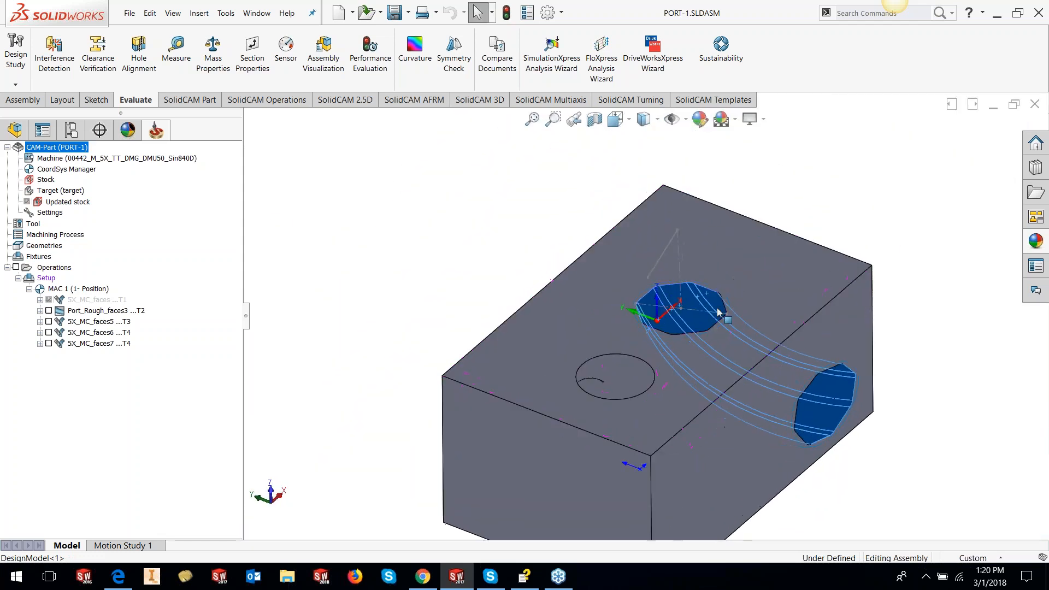
scroll(721, 292, "up", 2)
left_click(823, 375)
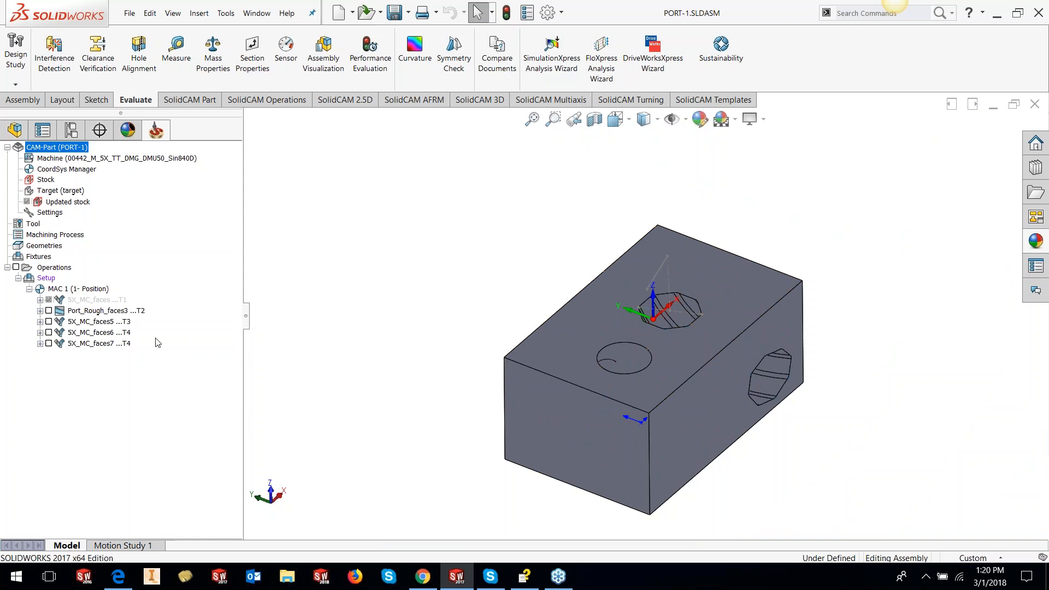
Step: Add a Sim. 5-Axis Milling operation after 5X_MC_faces7 and use geometry faces6 as its drive surface
right_click(122, 344)
mouse_move(183, 37)
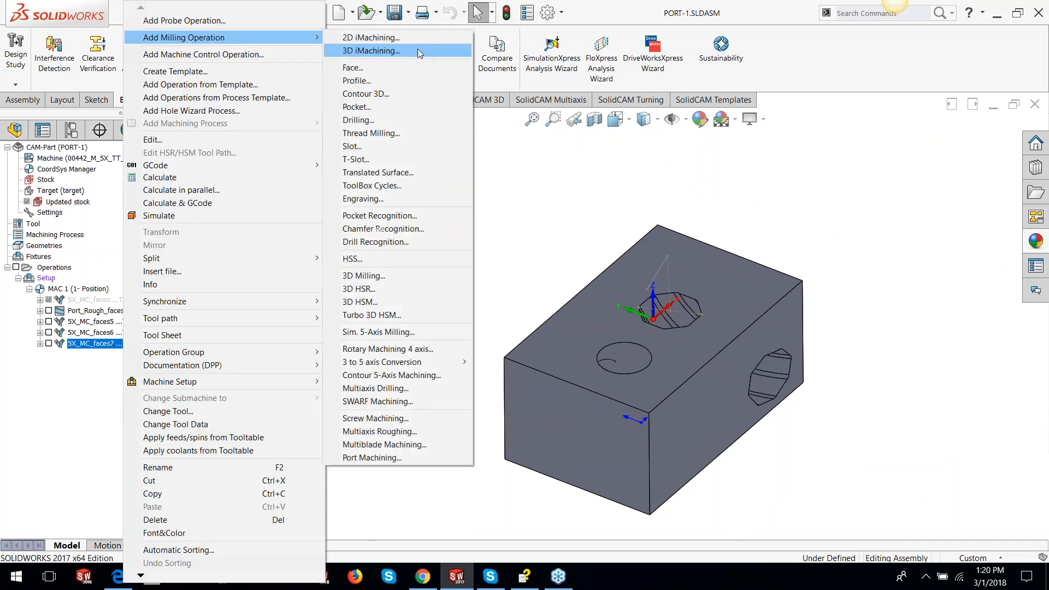
left_click(383, 332)
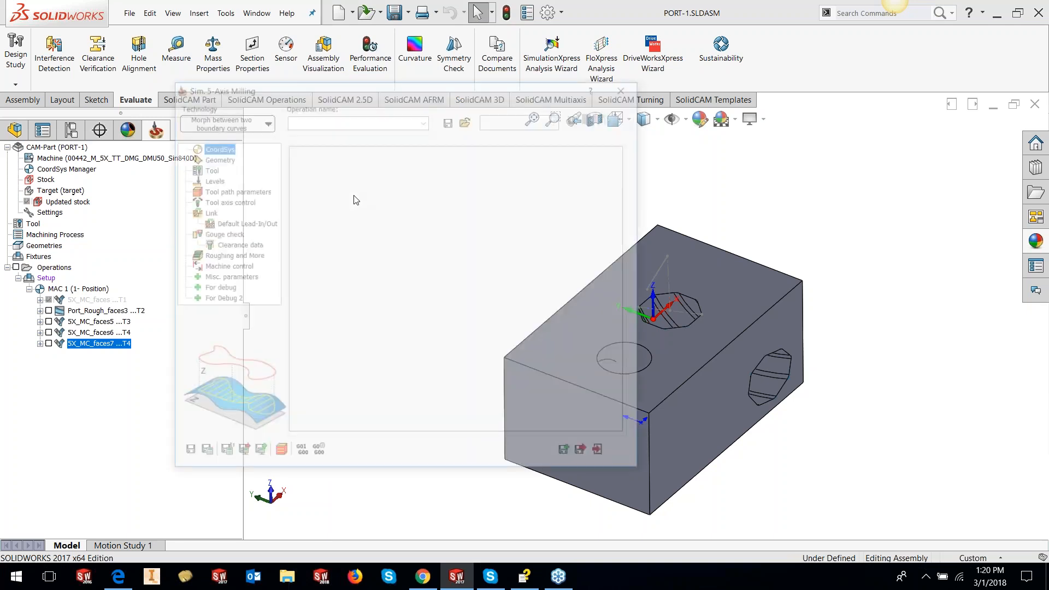
left_click(225, 158)
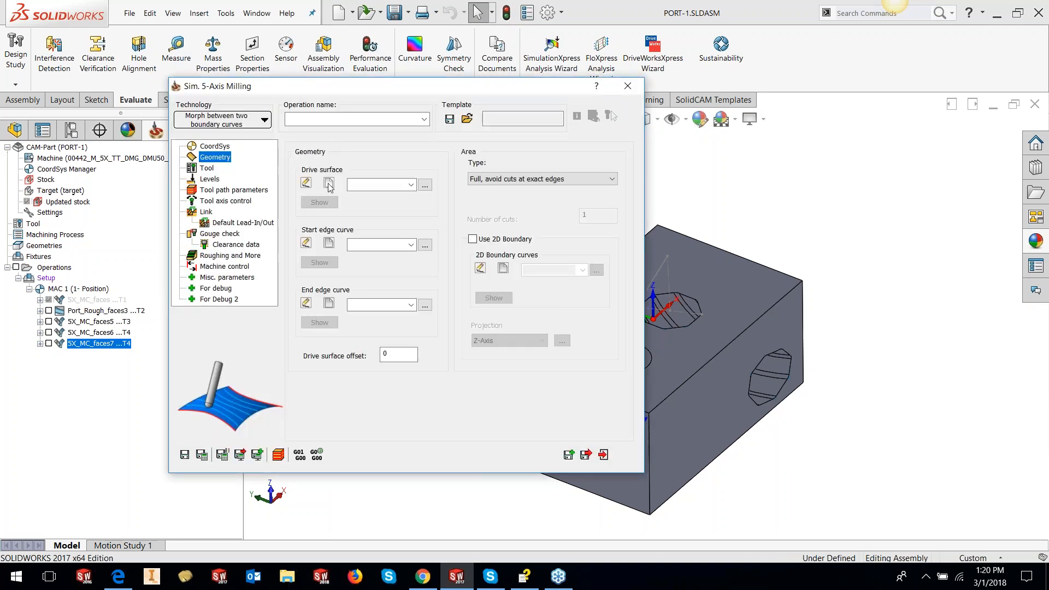
left_click(425, 184)
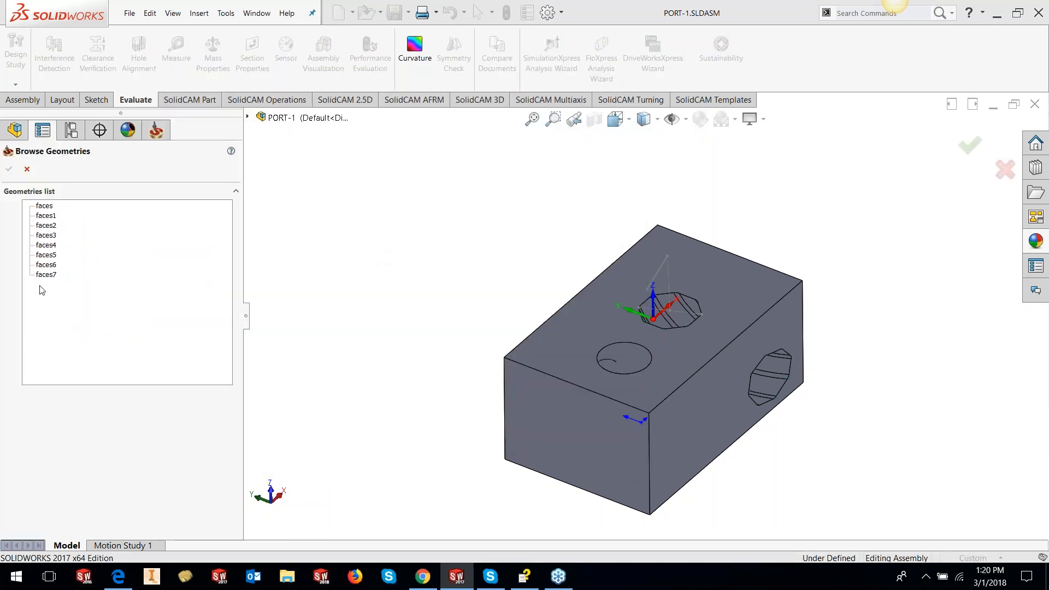
left_click(47, 265)
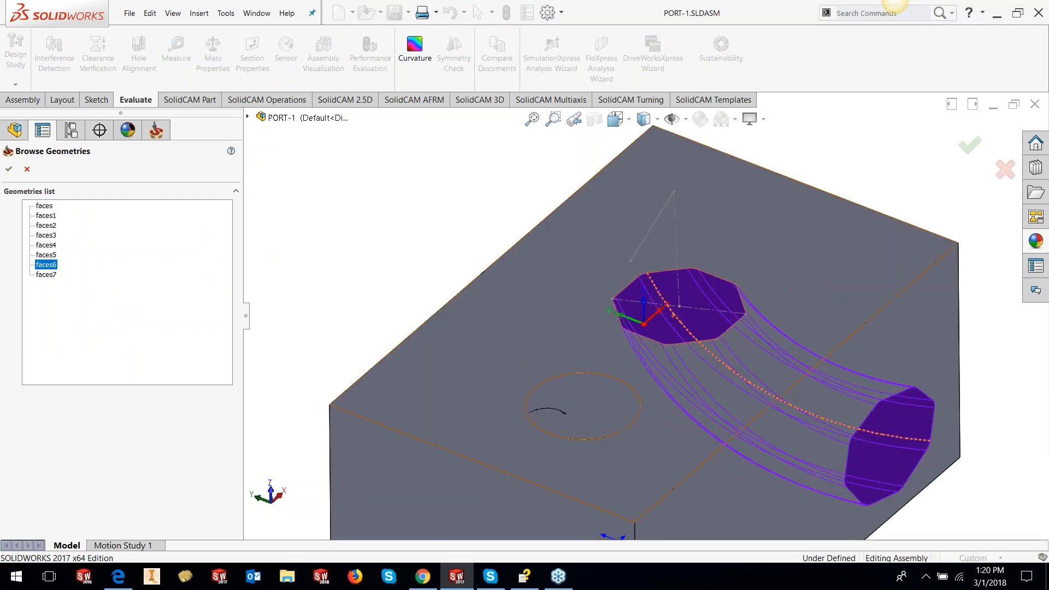
left_click(7, 168)
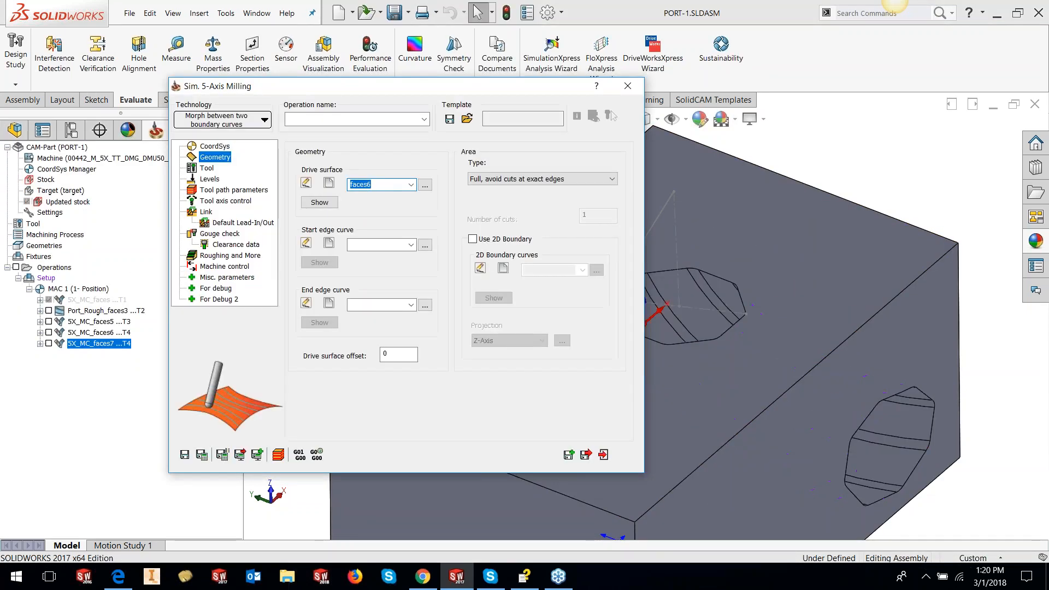
Step: Assign contour6 at the port's upper opening as the start edge curve and contour7 as the end edge curve
left_click(426, 245)
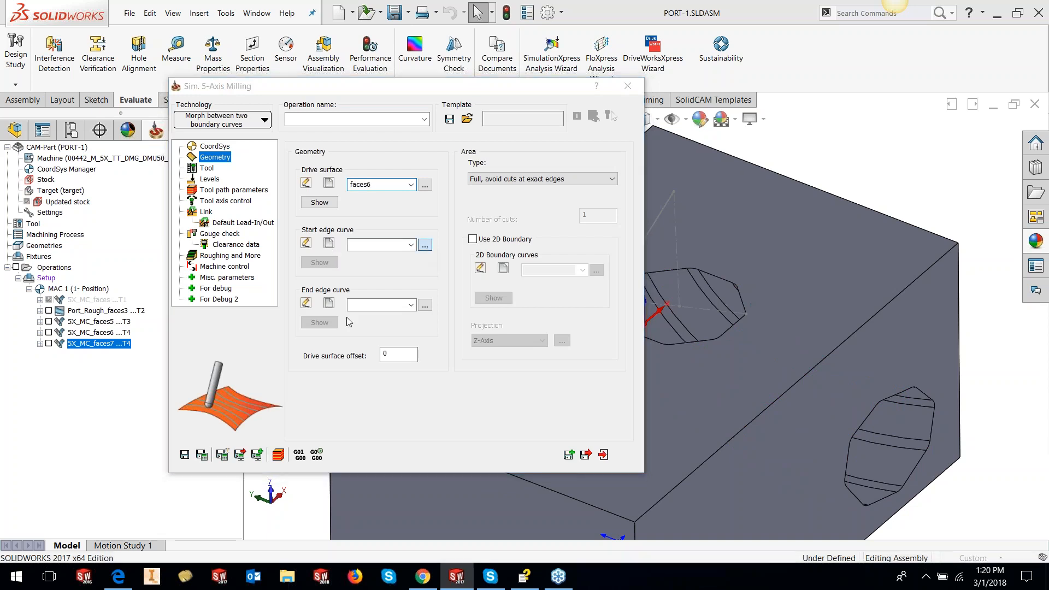
left_click(57, 255)
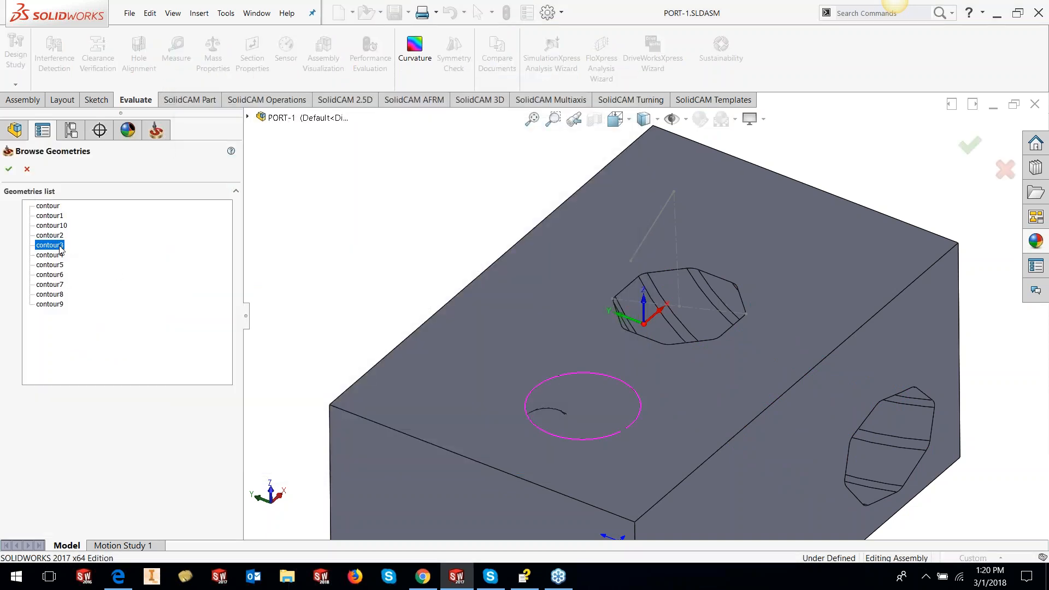
left_click(54, 265)
left_click(53, 275)
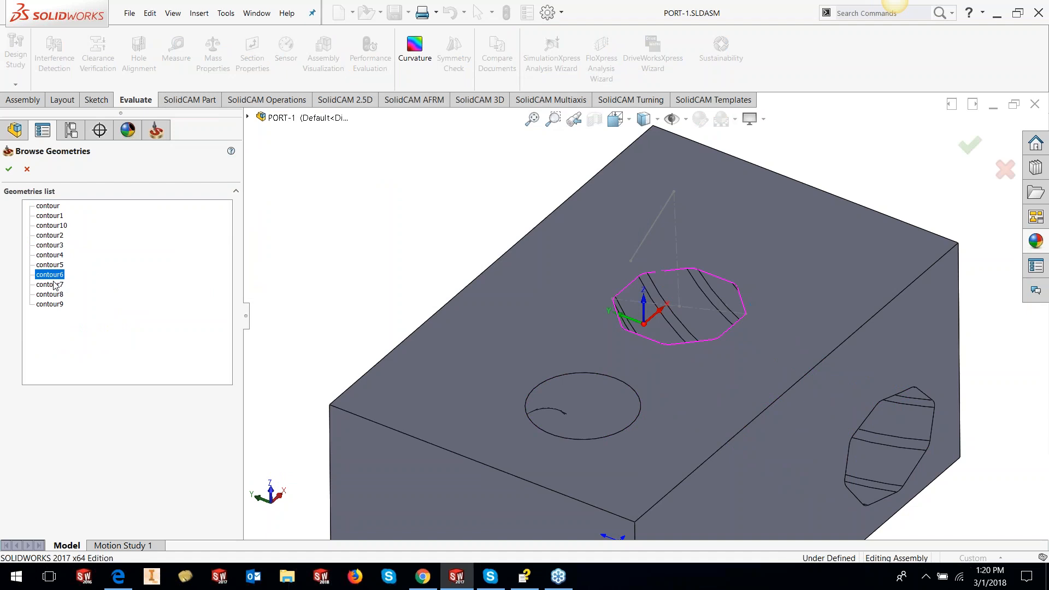
left_click(9, 169)
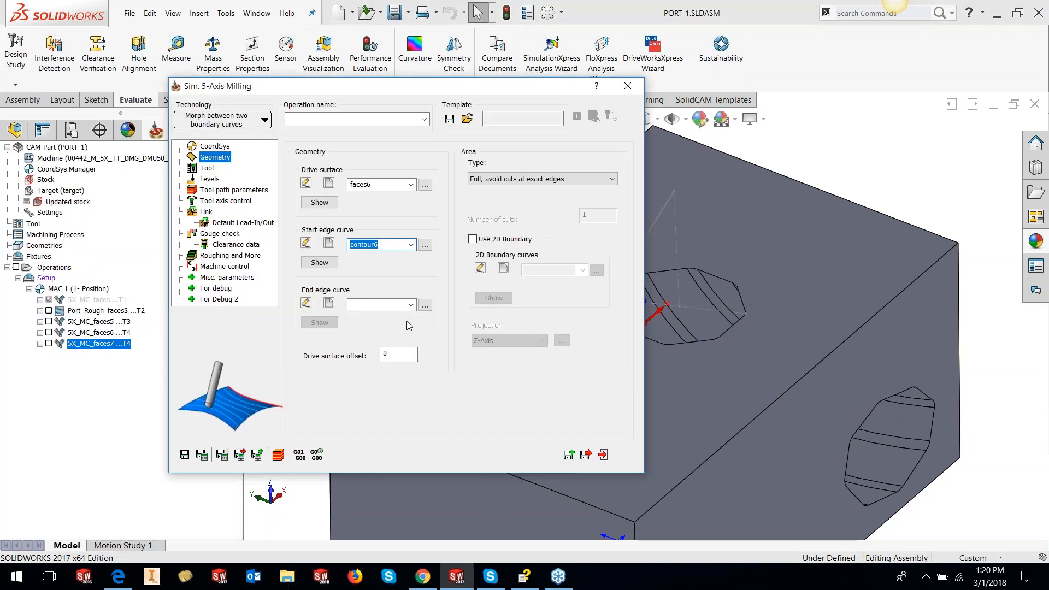
left_click(425, 304)
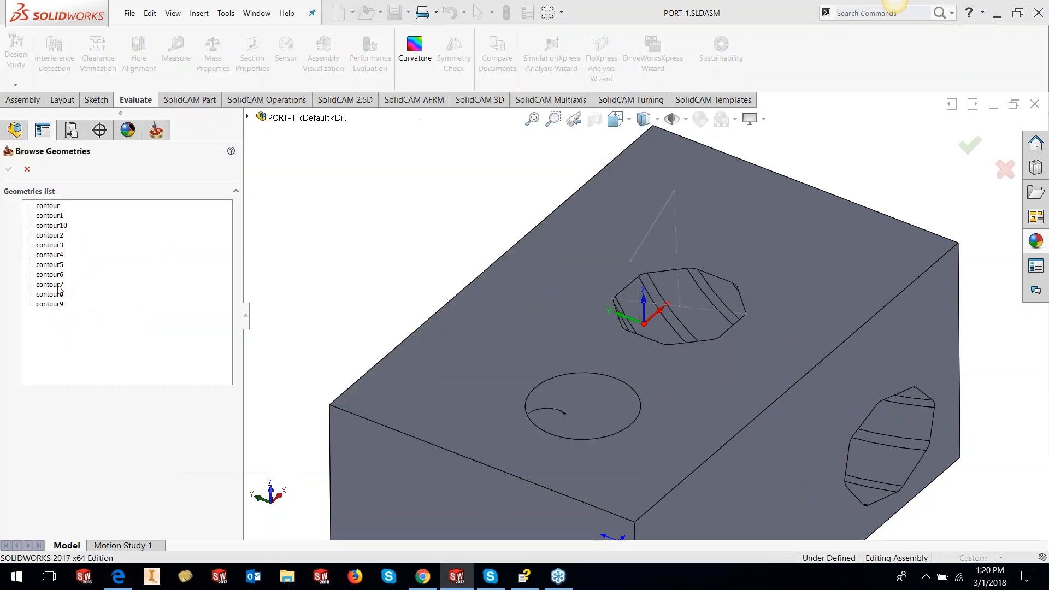
left_click(58, 285)
left_click(9, 169)
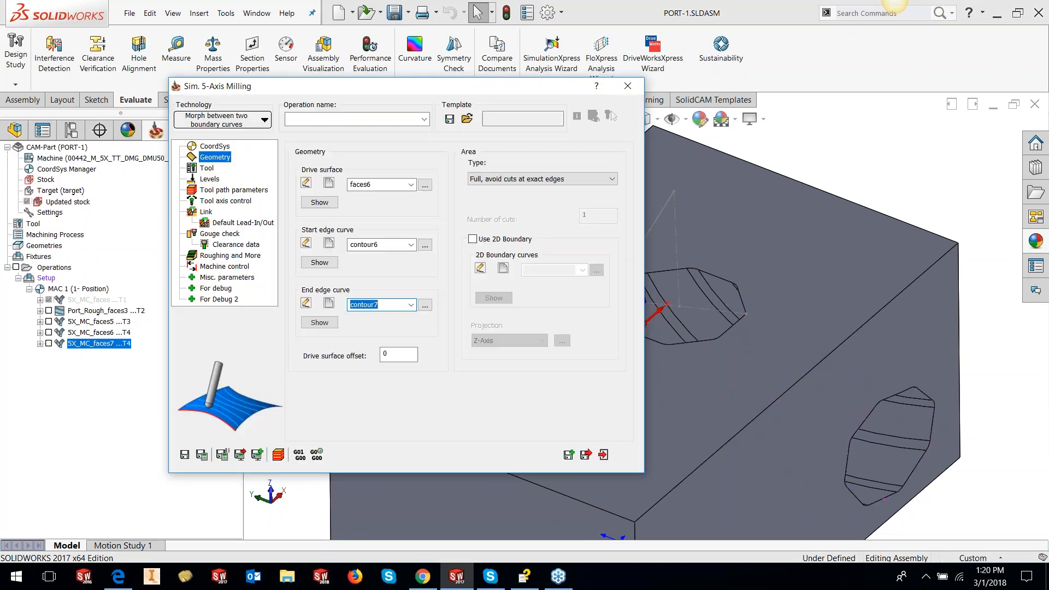
Step: Set the area type to limit cuts by one or two points, with the first point's Z at -1
left_click(495, 180)
left_click(496, 217)
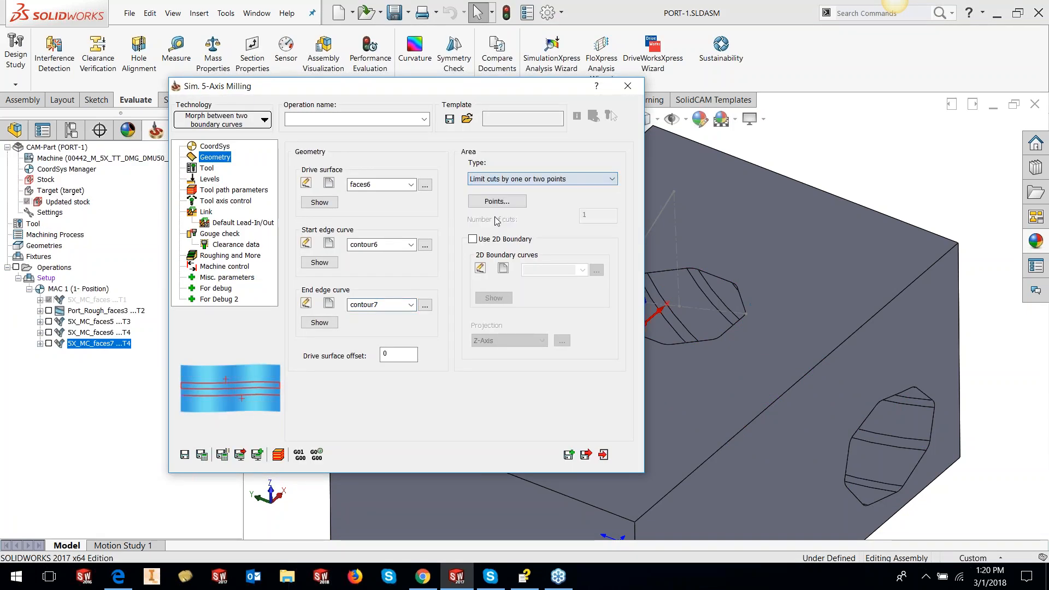
left_click(496, 202)
left_click_drag(577, 171, 532, 174)
type("-1")
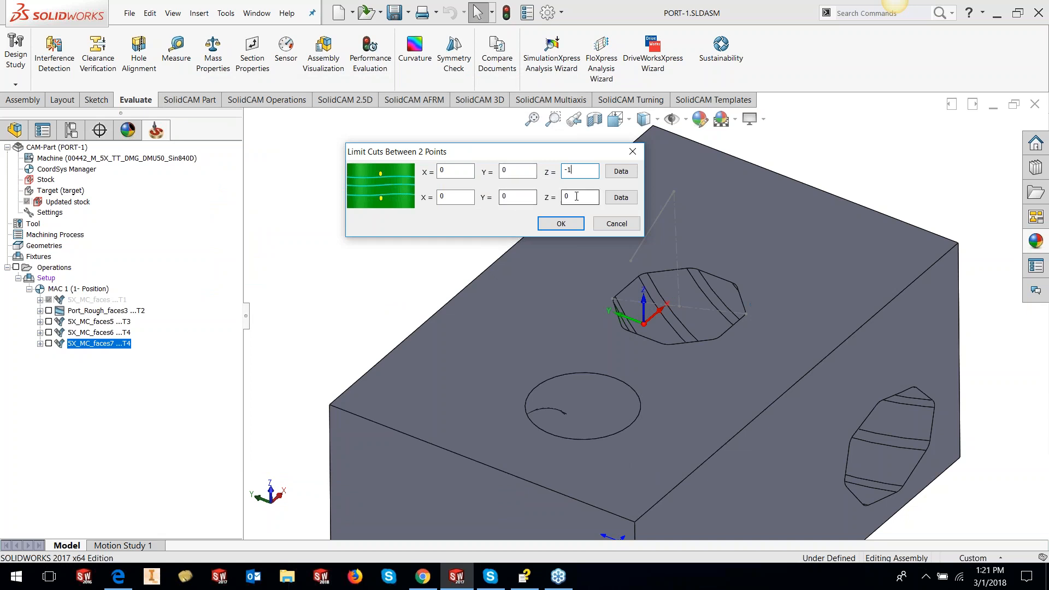
left_click_drag(569, 198, 547, 195)
left_click(561, 223)
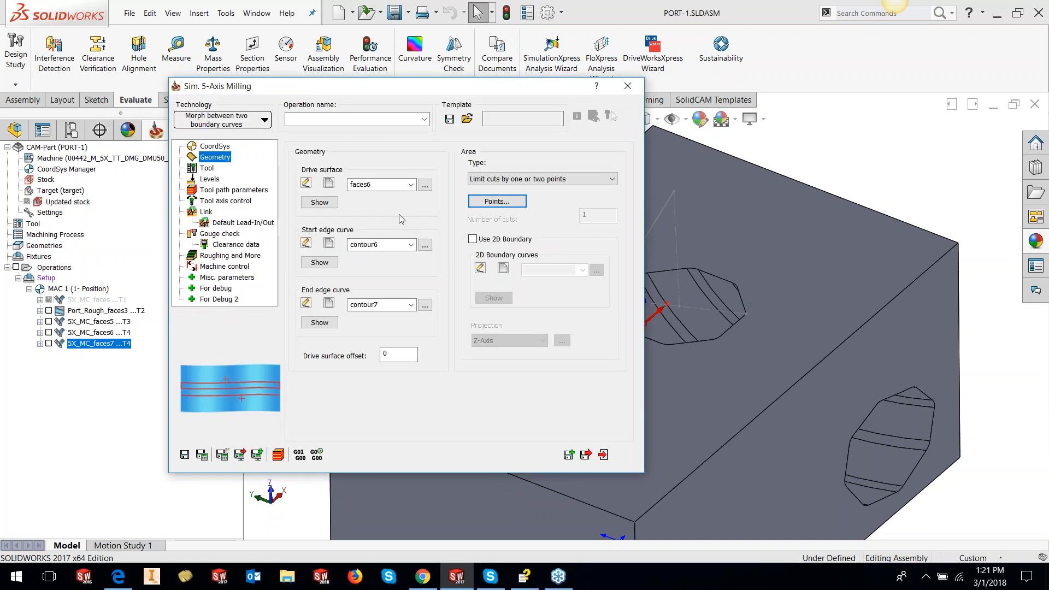
Step: Choose tool 4, the 32 mm lollipop mill, for the operation
left_click(208, 168)
left_click(352, 353)
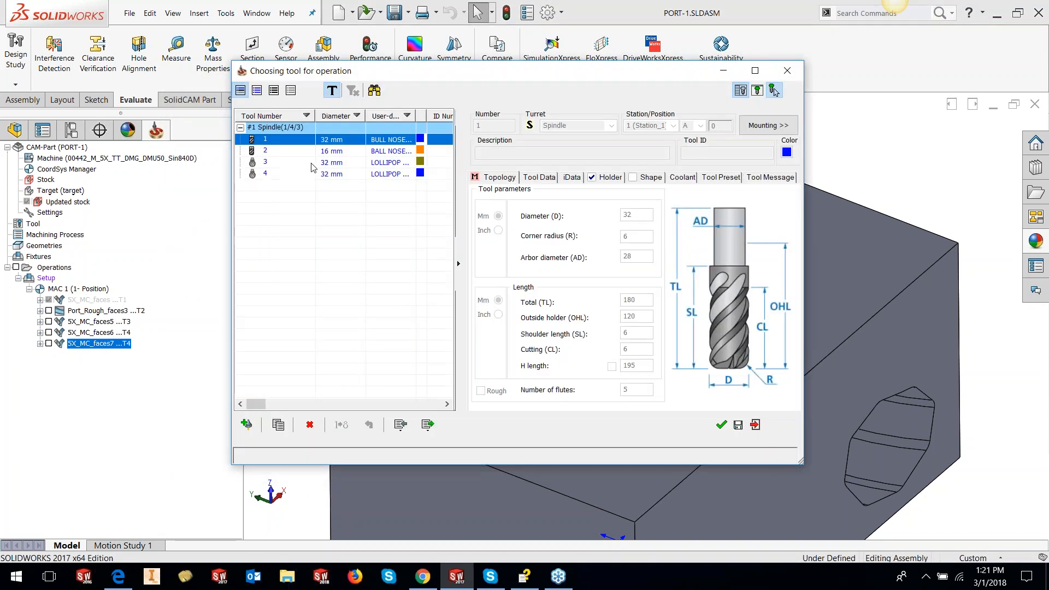
left_click(313, 174)
left_click(723, 424)
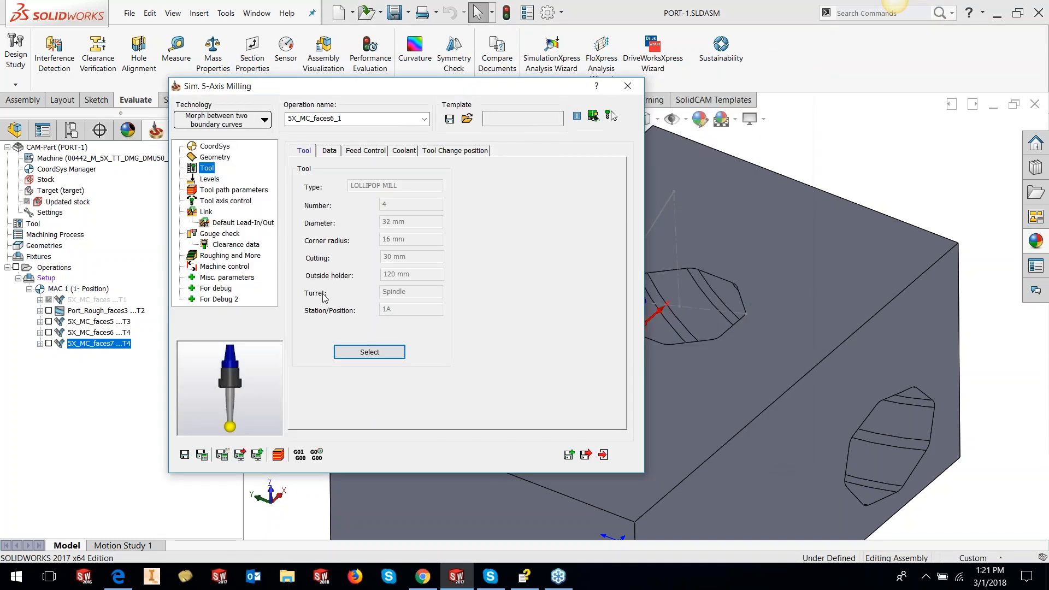
Step: Set the tool path's maximum step over to 2 and open the tool axis control settings
left_click(211, 181)
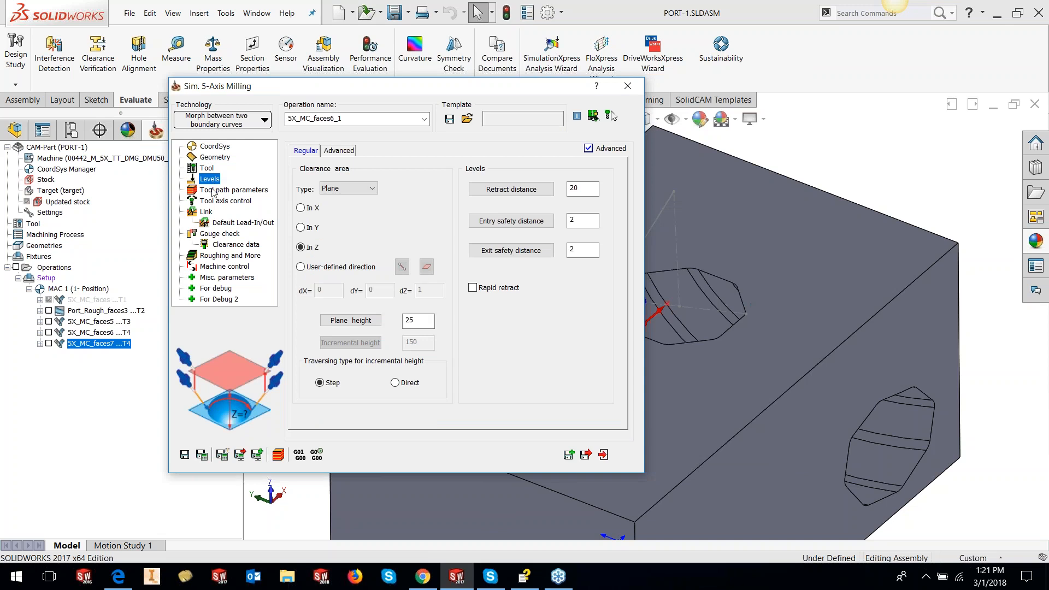
left_click(213, 193)
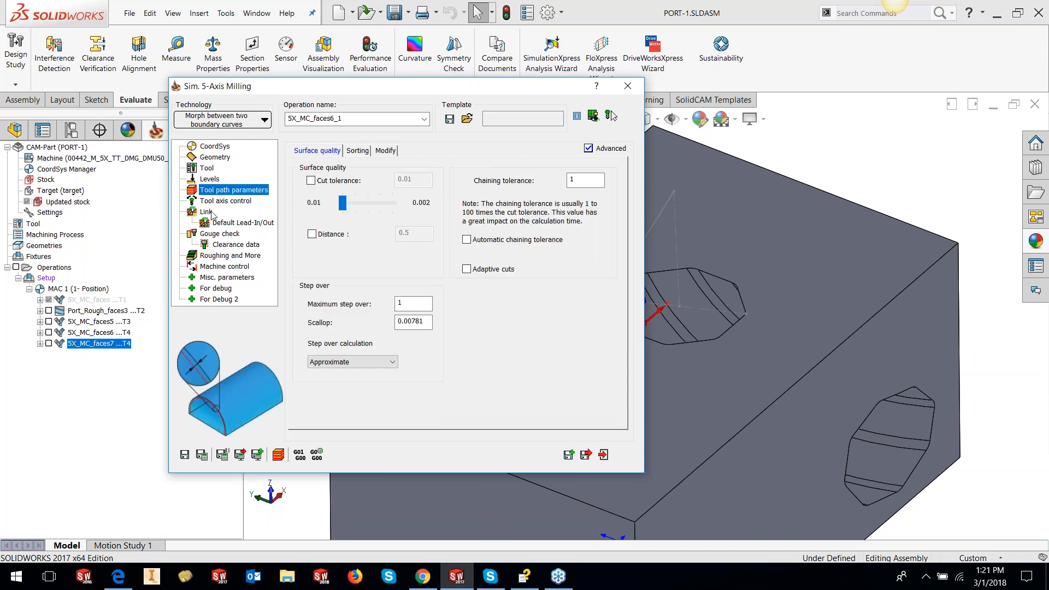
double_click(402, 304)
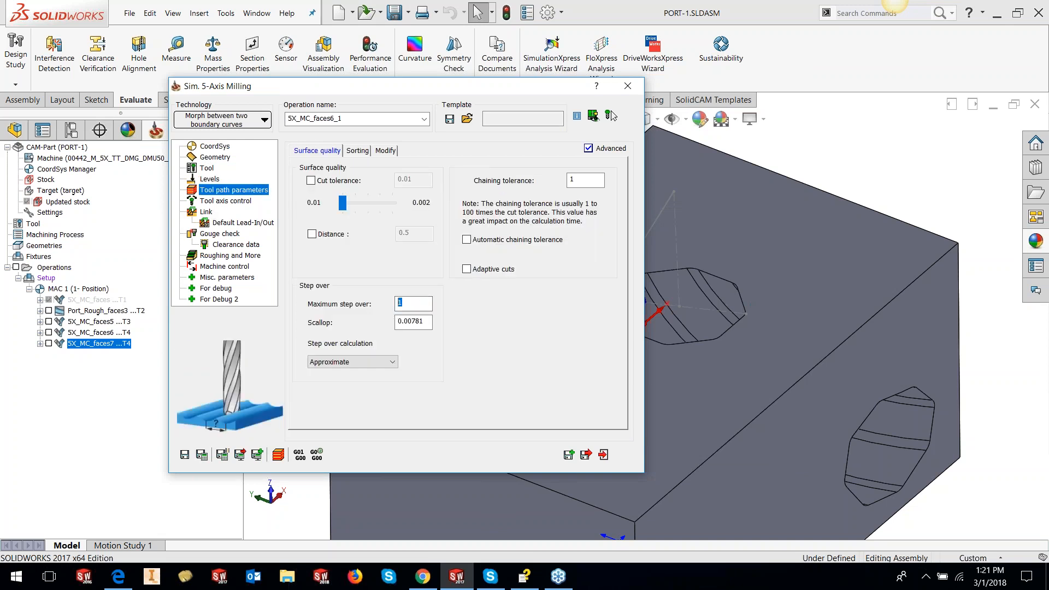
type("2")
left_click(249, 202)
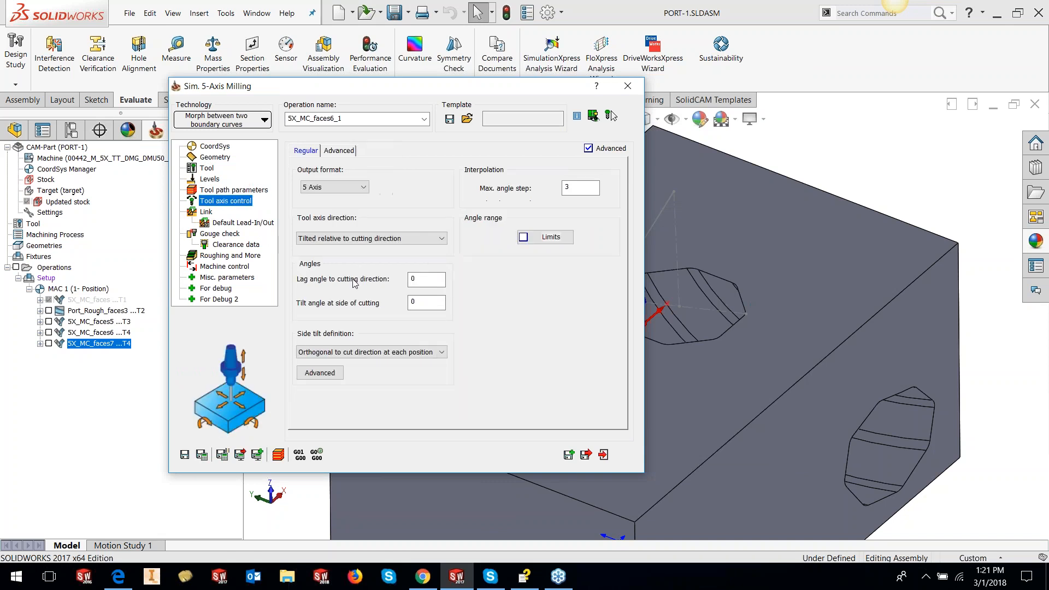
Step: Set the tool axis direction to Tilted through curve with the curve tilt type From start to end
left_click(363, 239)
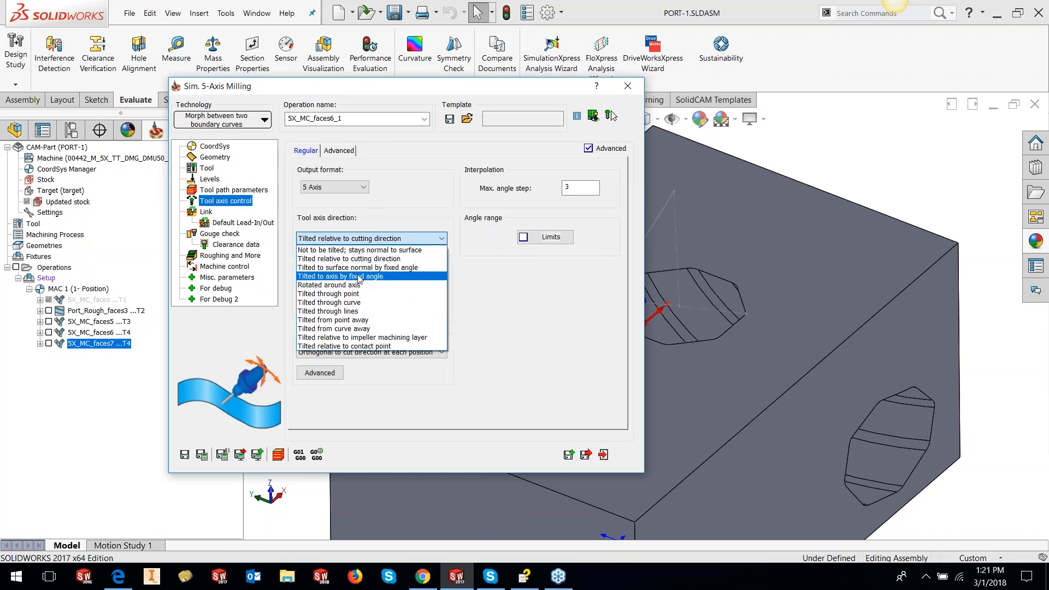
left_click(356, 302)
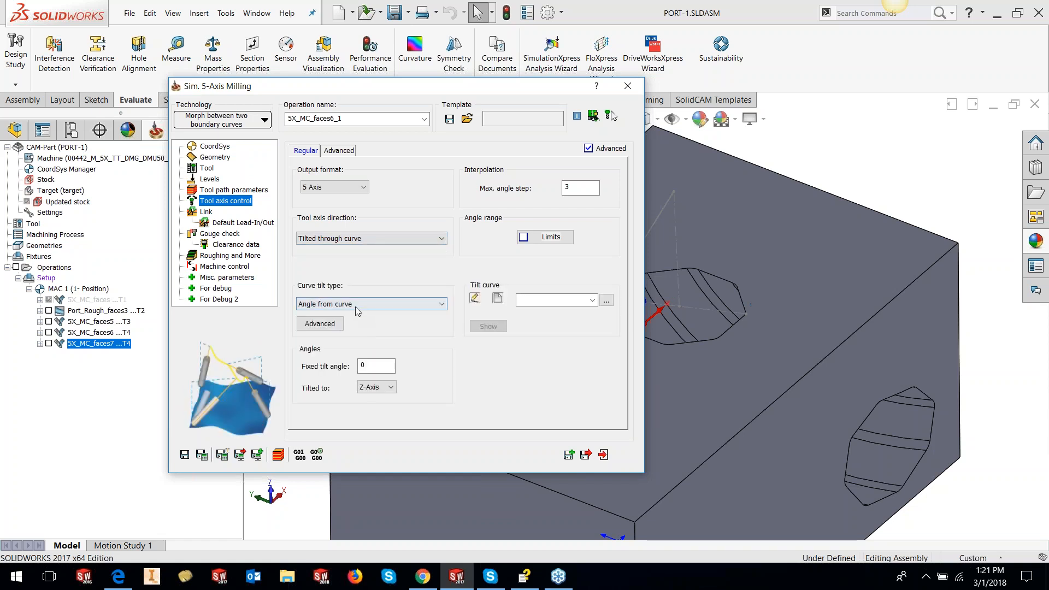
left_click(356, 304)
left_click(351, 342)
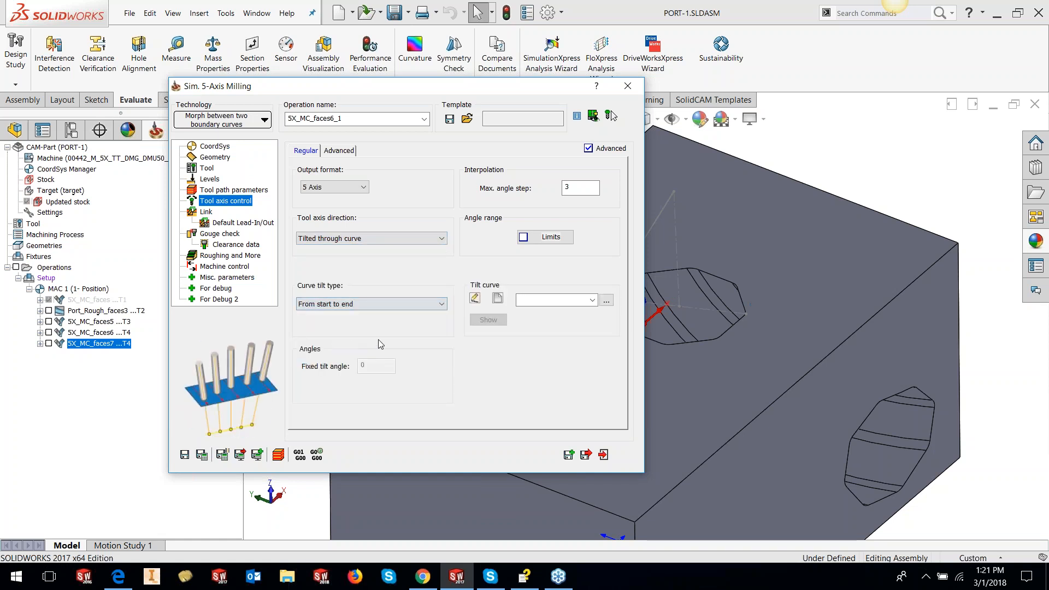
Step: Define a new tilt curve geometry from the slanted sketch line above the port opening
left_click(498, 317)
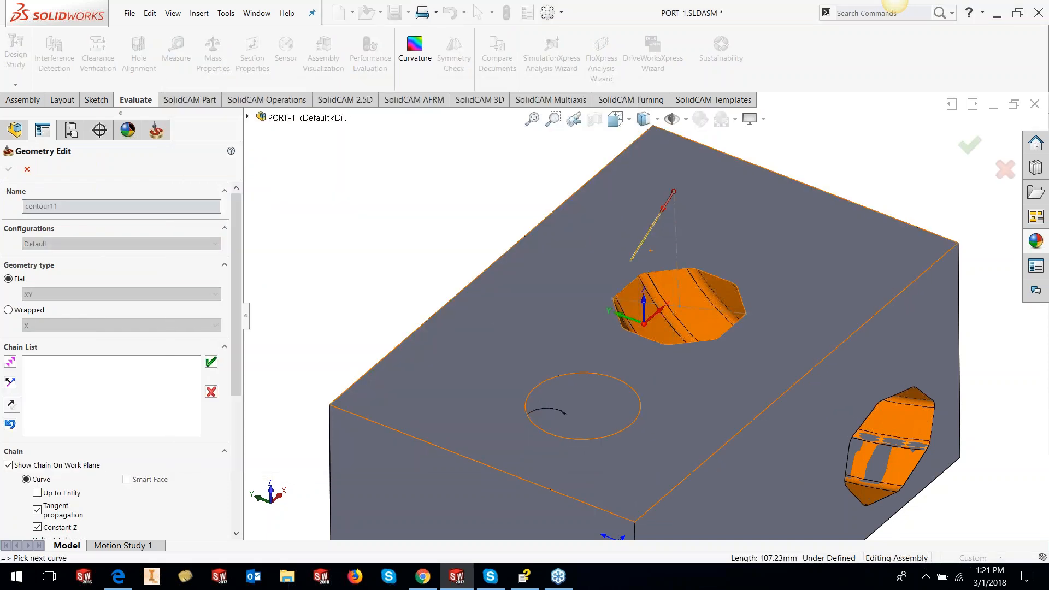
left_click(665, 207)
scroll(674, 202, "down", 5)
middle_click_drag(654, 266, 656, 265)
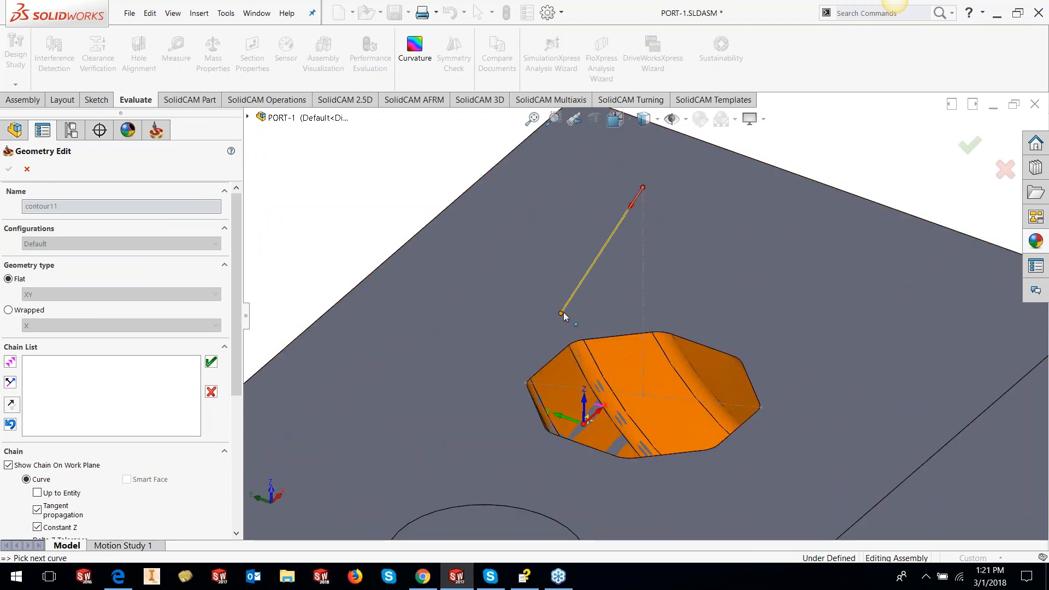
scroll(638, 329, "up", 5)
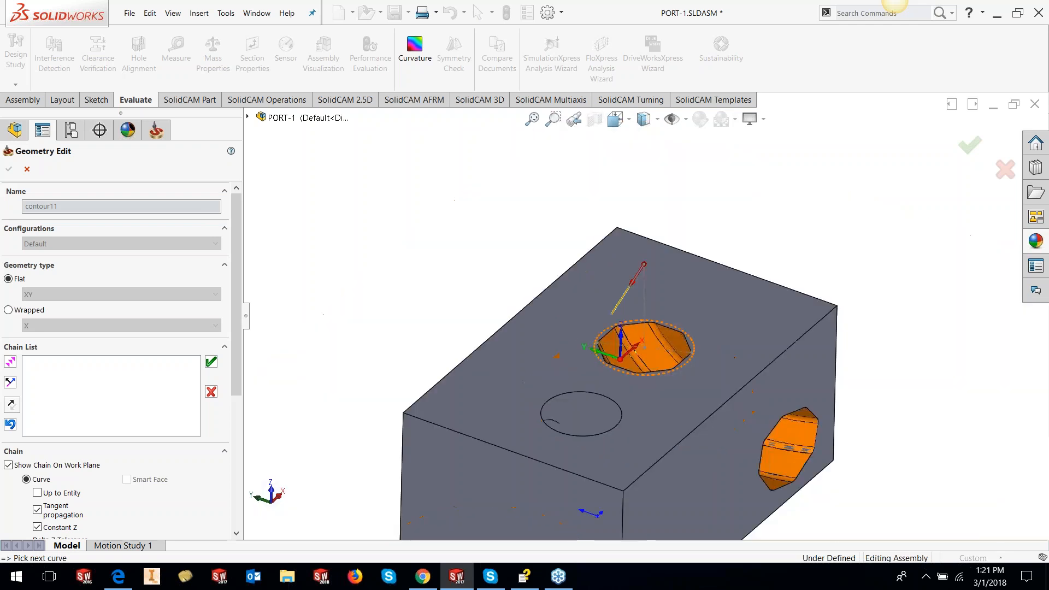
left_click(211, 363)
left_click(9, 169)
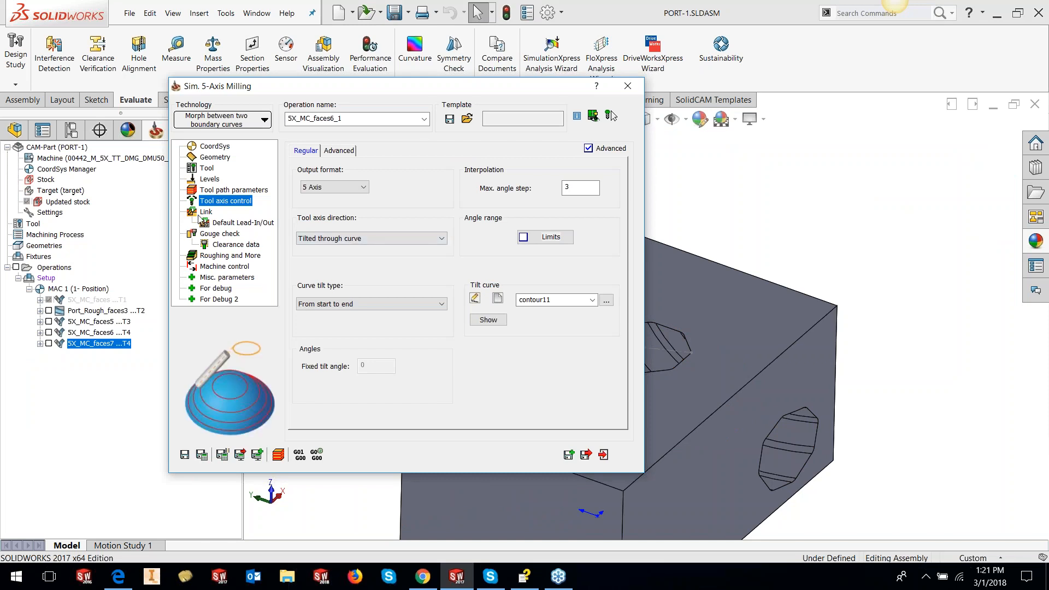
Step: Review the link, lead-in/out and gouge check settings, and save and calculate the operation
left_click(205, 212)
left_click(215, 223)
left_click(216, 234)
left_click(203, 455)
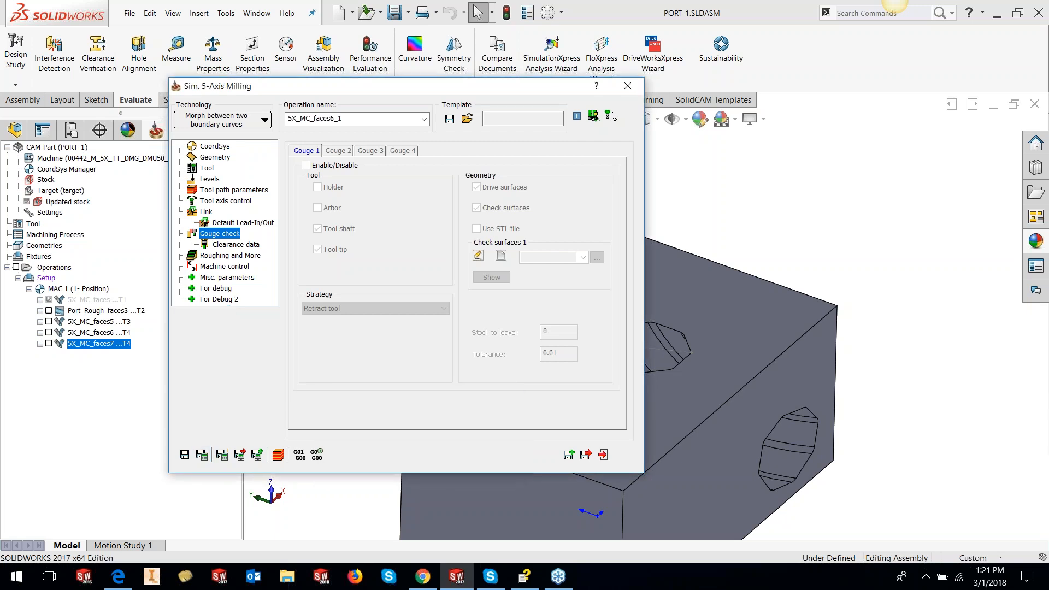
left_click(605, 453)
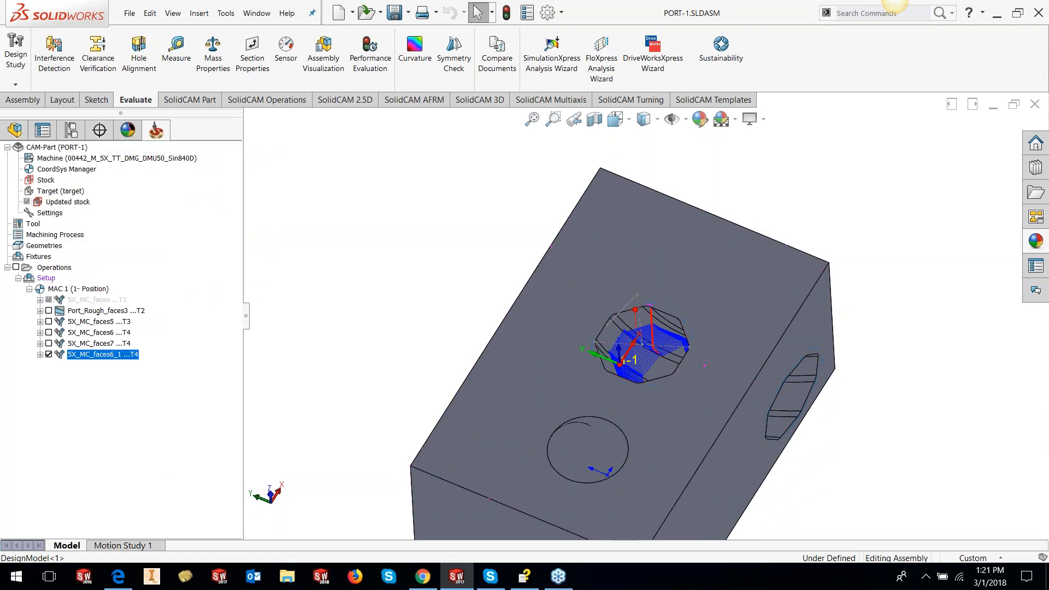
Step: Examine the calculated tool path inside the port and inspect the port faces with the curvature display
scroll(630, 342, "down", 8)
middle_click_drag(630, 343, 652, 335)
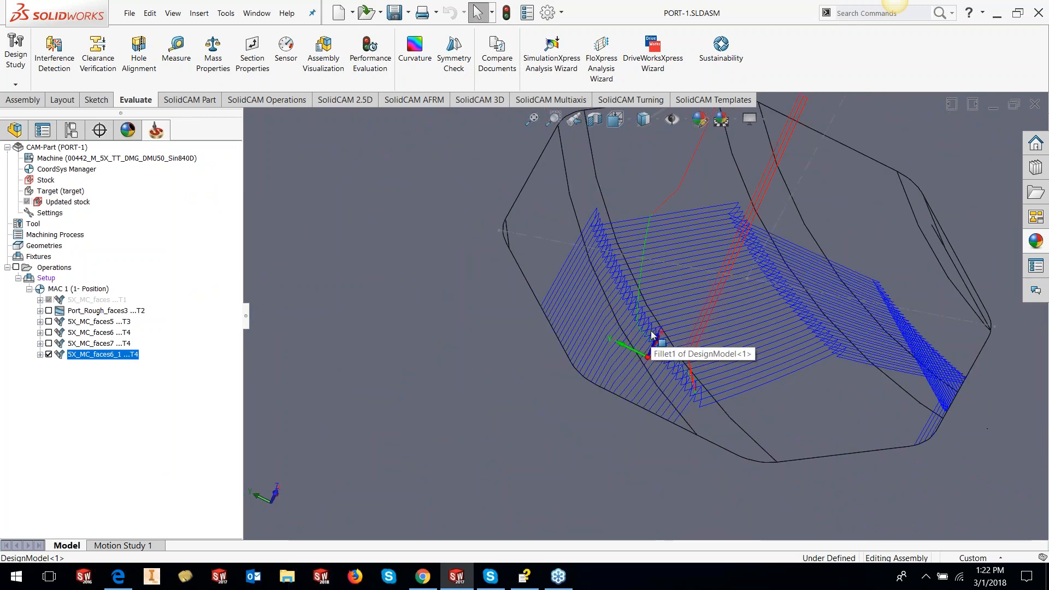
scroll(652, 335, "up", 4)
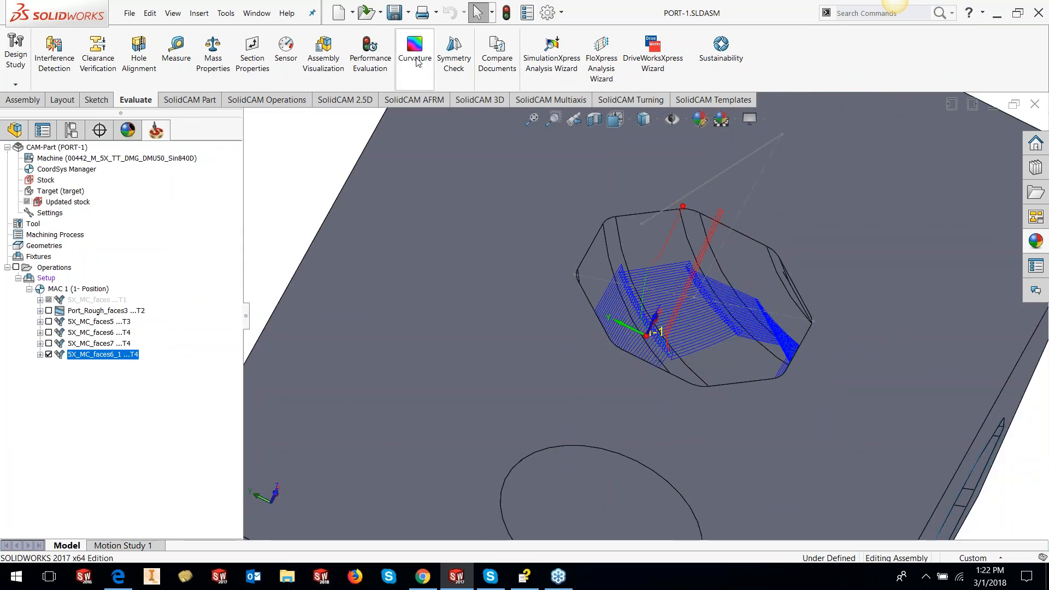
left_click(416, 60)
mouse_move(616, 254)
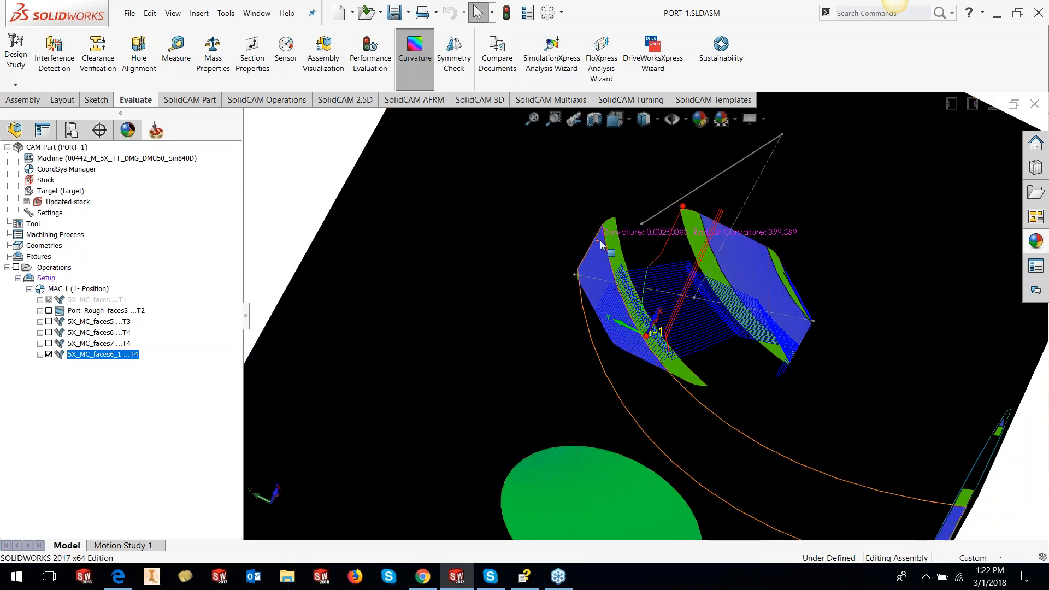
left_click(404, 76)
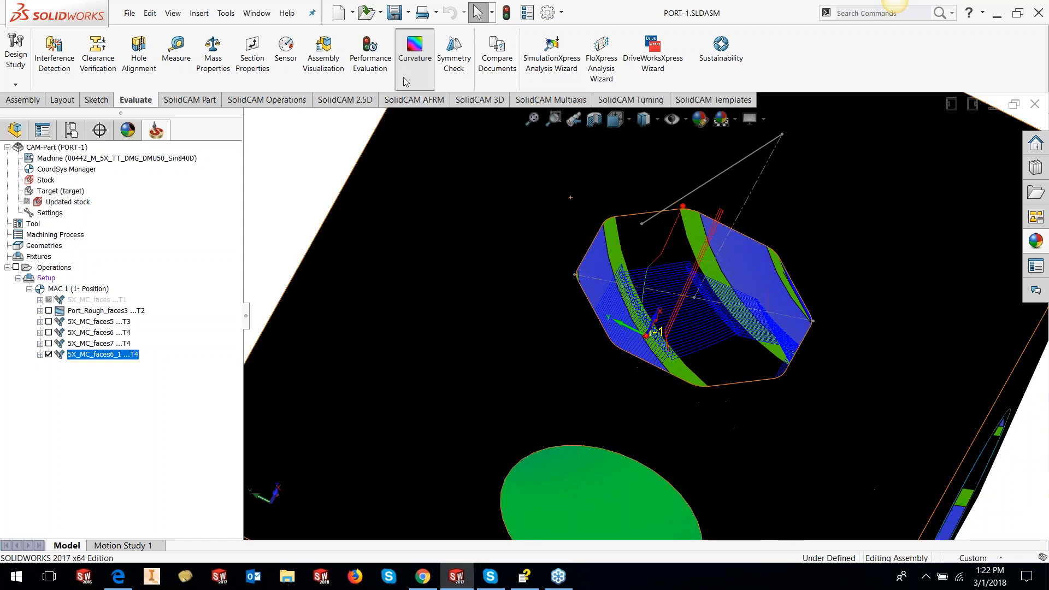
Step: Edit 5X_MC_faces6_1 to round the tool path corners with an additional radius of 1
right_click(118, 356)
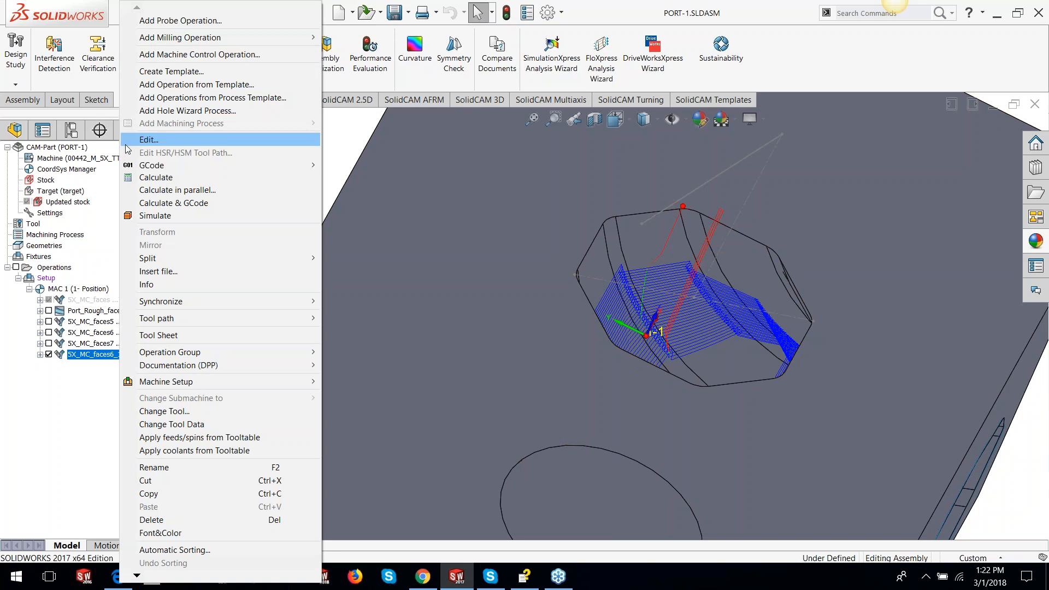
left_click(126, 141)
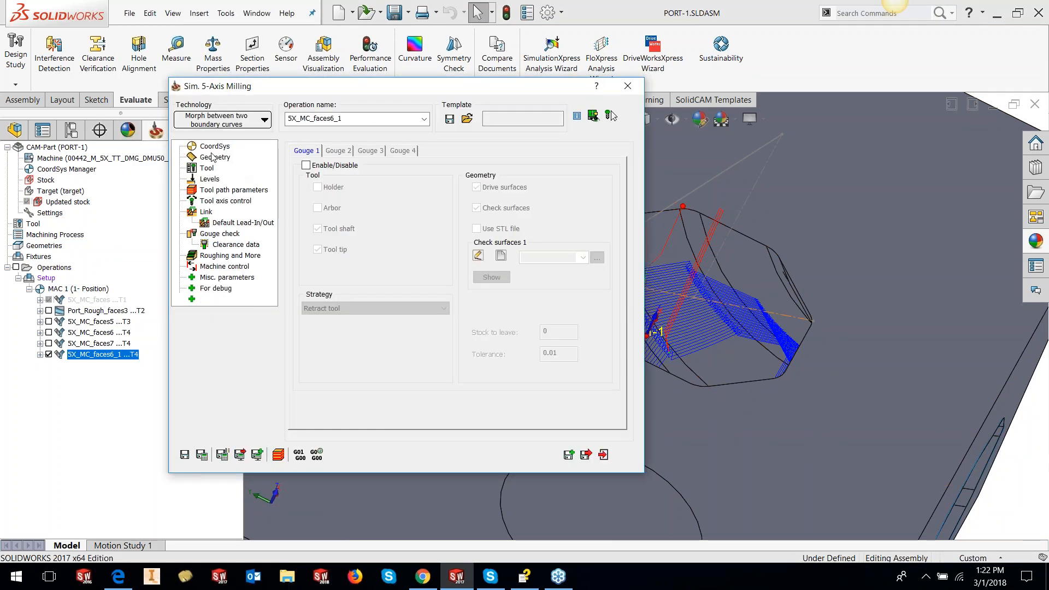
left_click(239, 191)
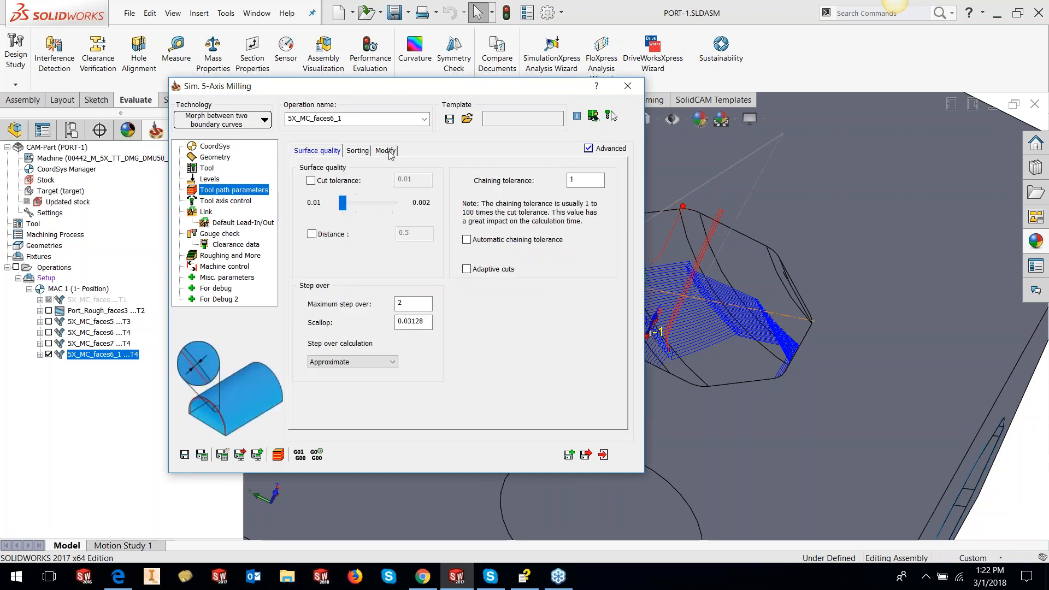
left_click(386, 151)
left_click(521, 184)
left_click(411, 123)
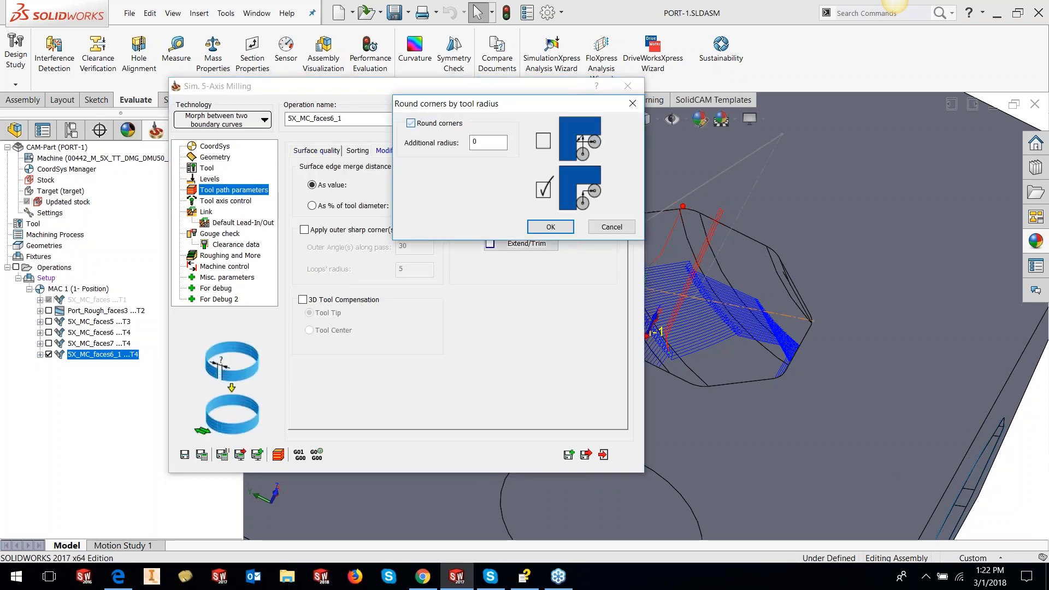
double_click(484, 142)
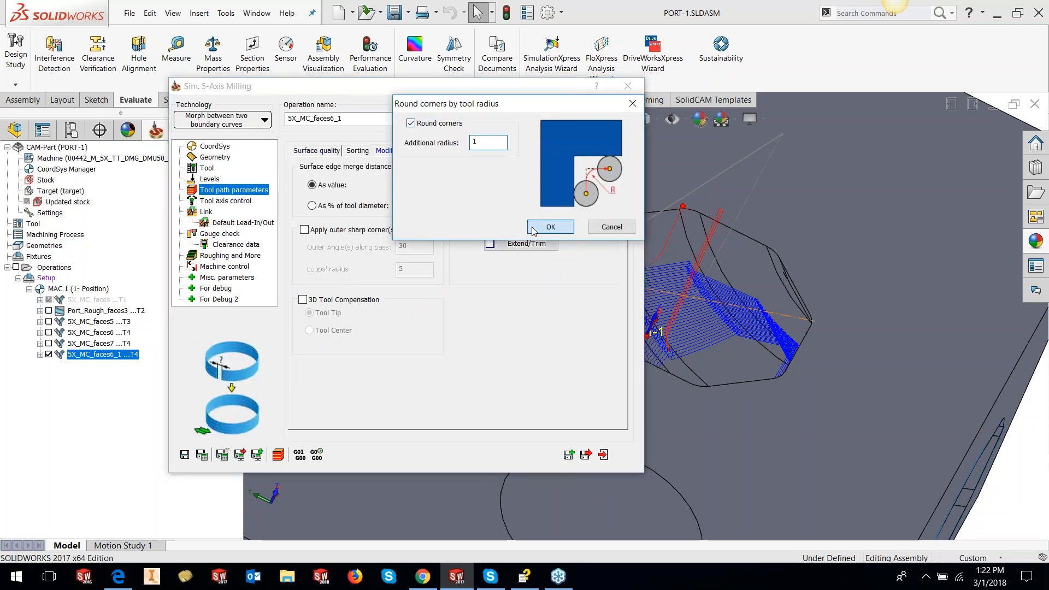
left_click(550, 227)
Step: Recalculate the operation with rounded corners and examine the resulting tool path from several angles
left_click(202, 455)
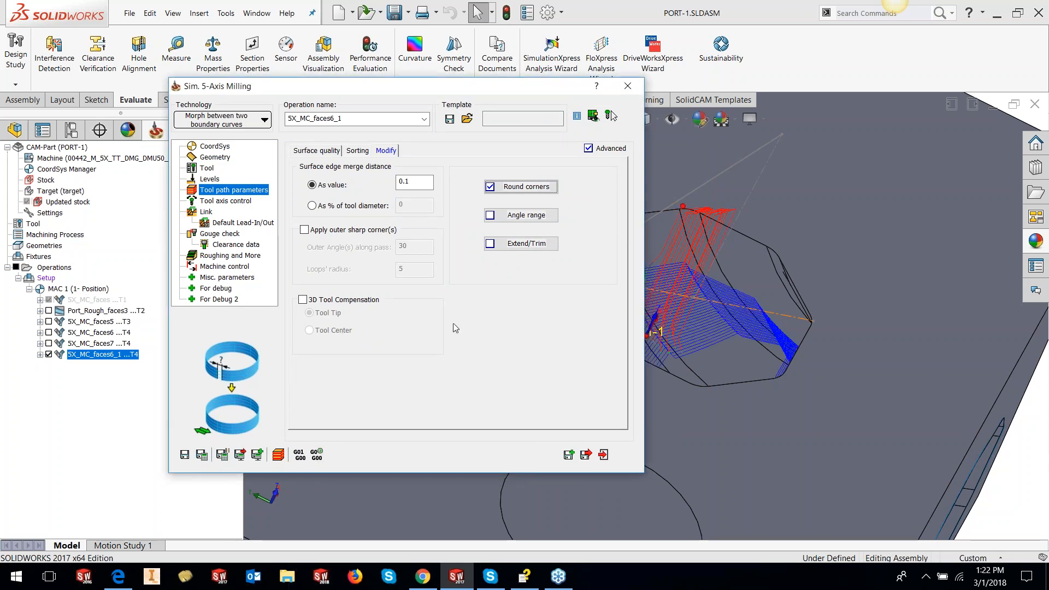
left_click(603, 454)
middle_click_drag(705, 327, 750, 301)
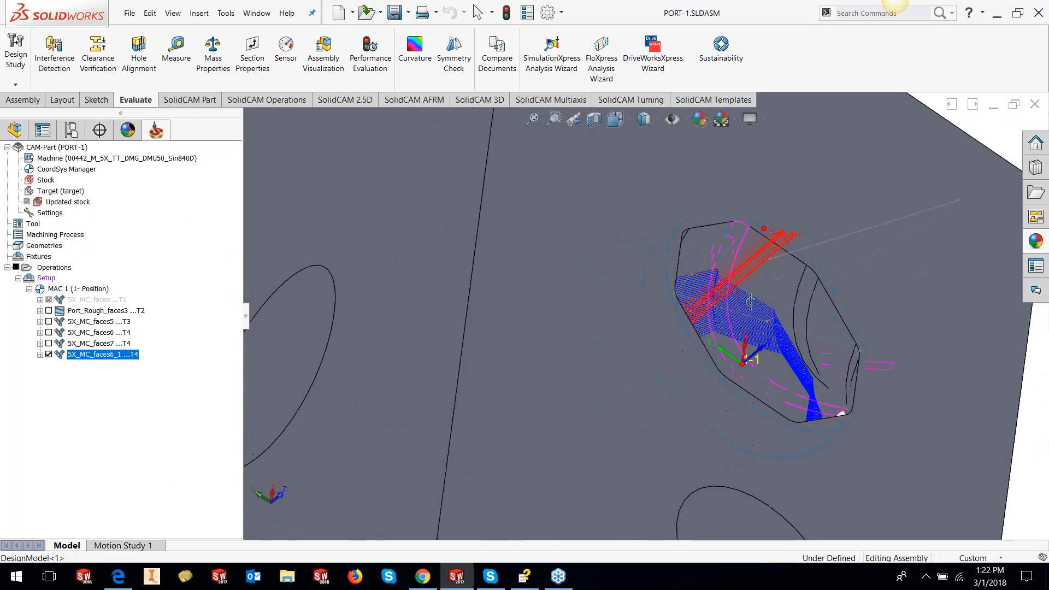
scroll(759, 322, "down", 5)
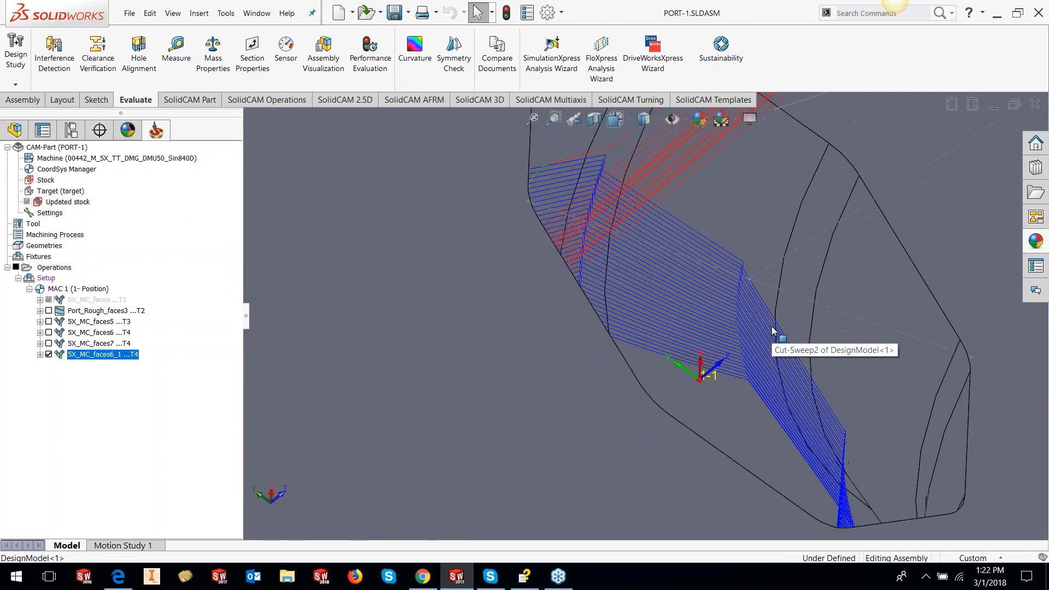
scroll(772, 331, "up", 4)
middle_click_drag(759, 352, 688, 375)
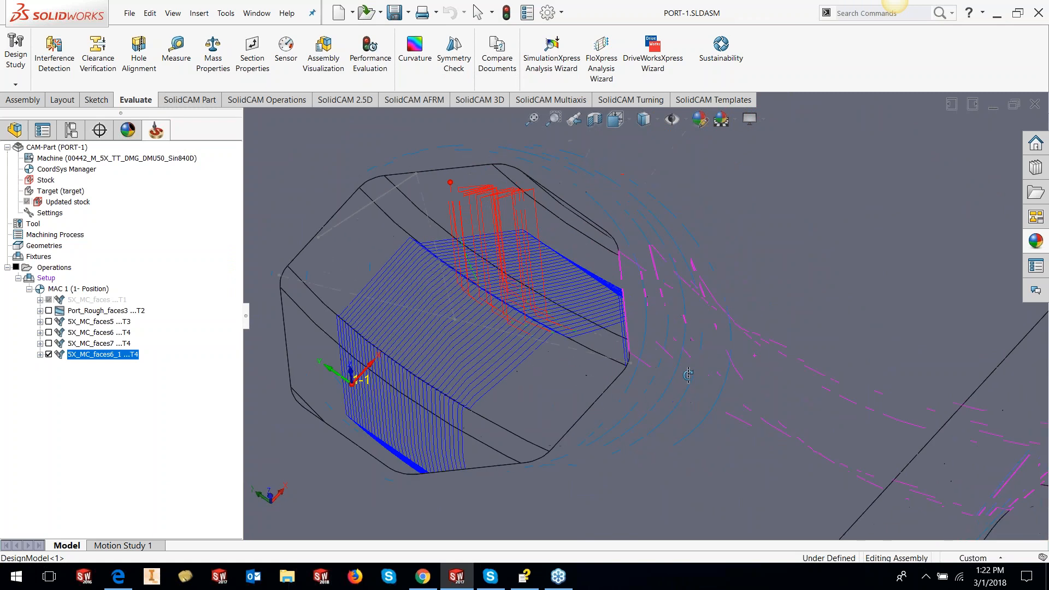
scroll(688, 375, "up", 5)
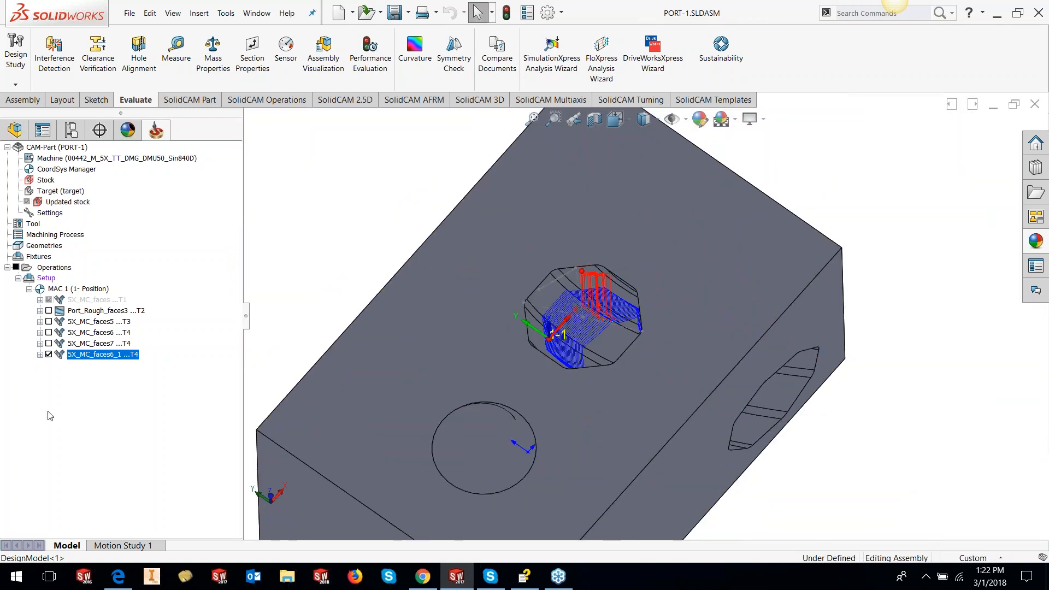
Step: Hide the tool path and the Fillet1 solid body, leaving the Surface-Trim1 port surface displayed
left_click(48, 355)
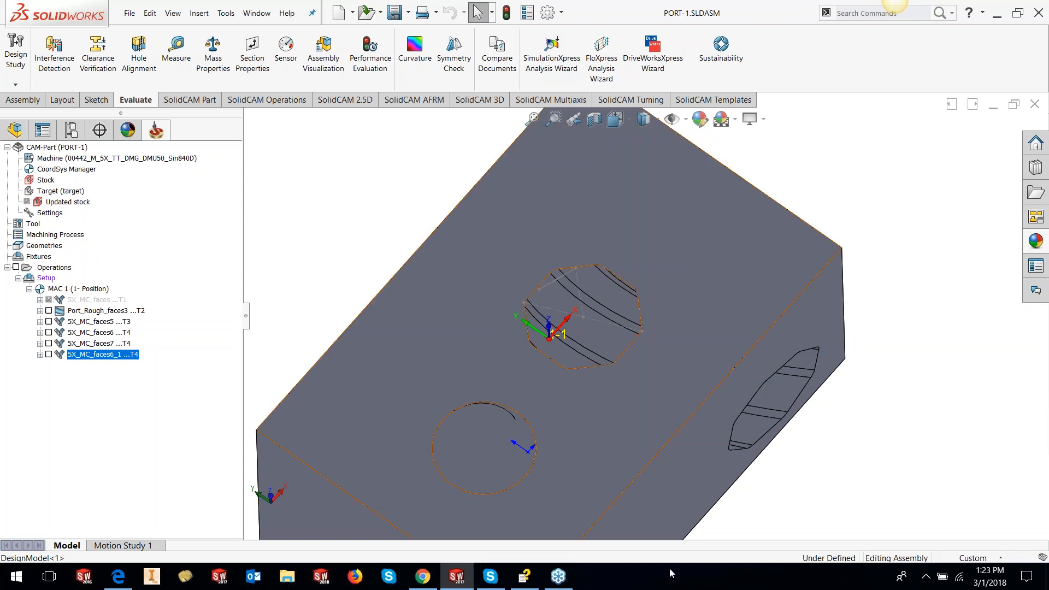
left_click(14, 131)
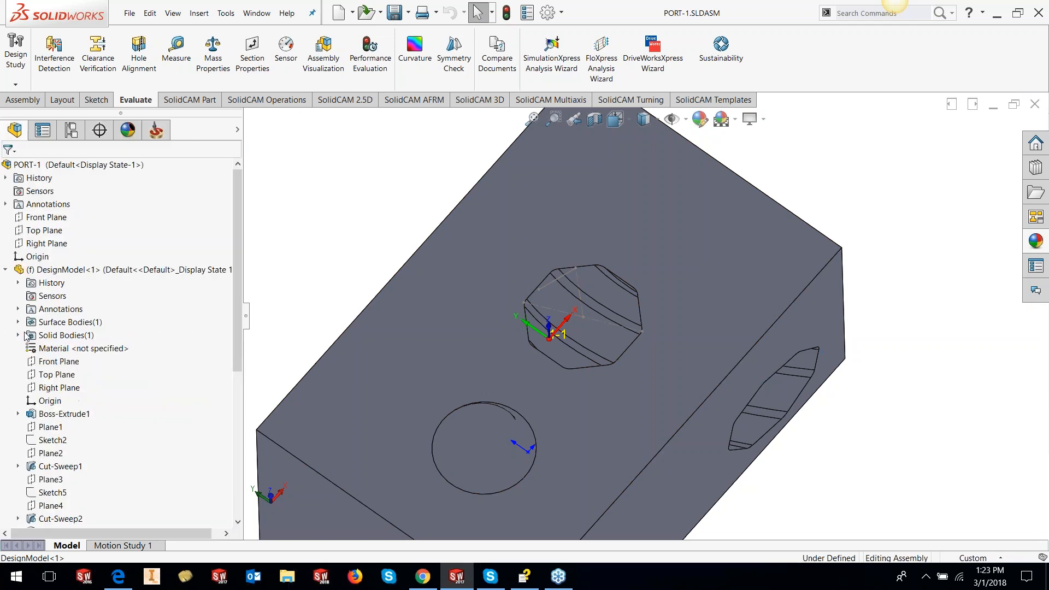
left_click(18, 336)
left_click(62, 348)
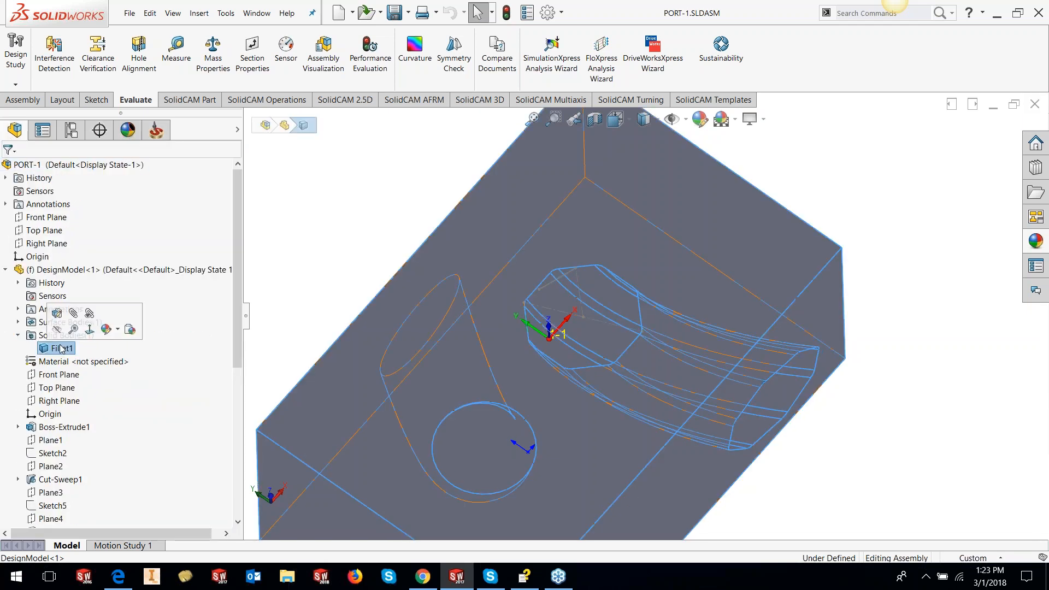
right_click(61, 348)
left_click(70, 330)
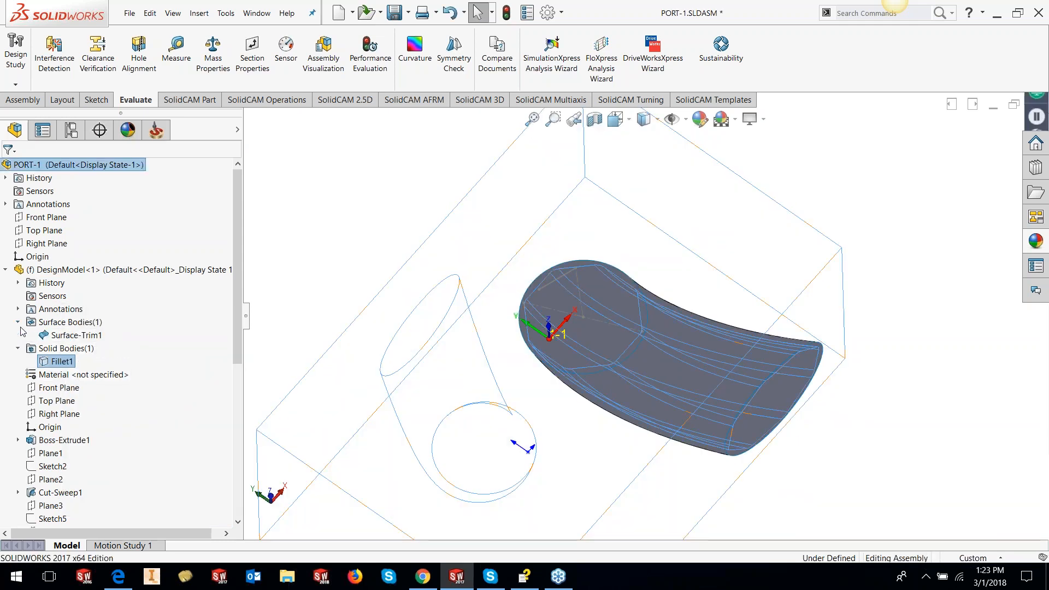
left_click(481, 257)
middle_click_drag(612, 334, 656, 348)
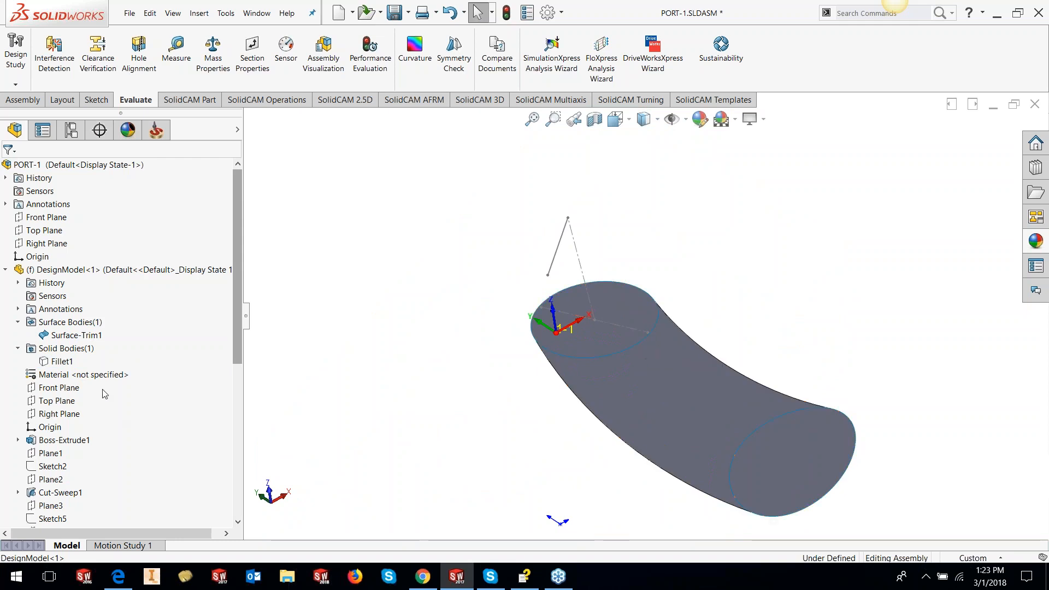
left_click(156, 130)
right_click(130, 361)
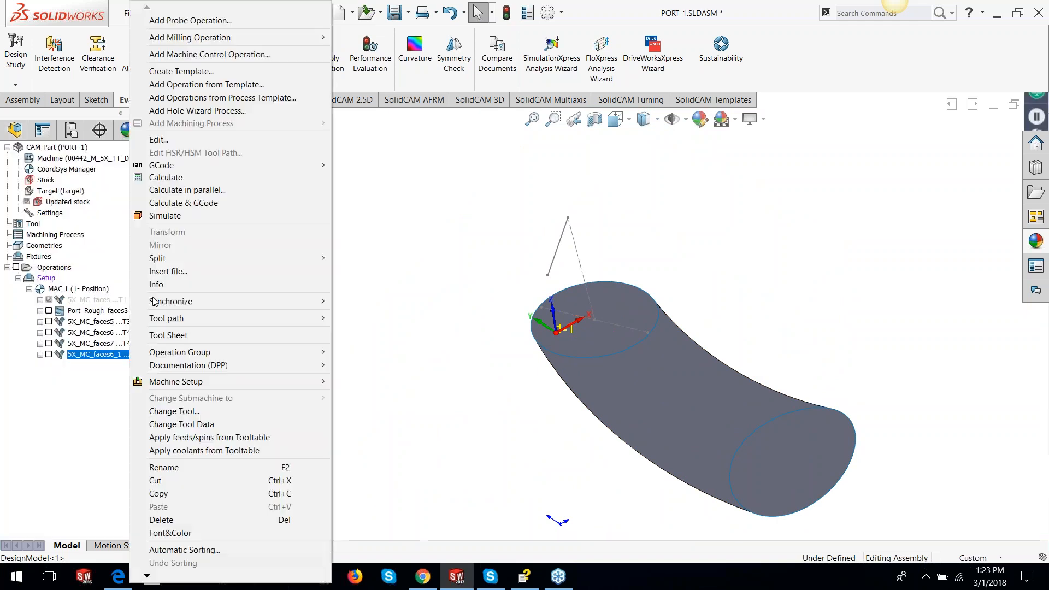
mouse_move(221, 38)
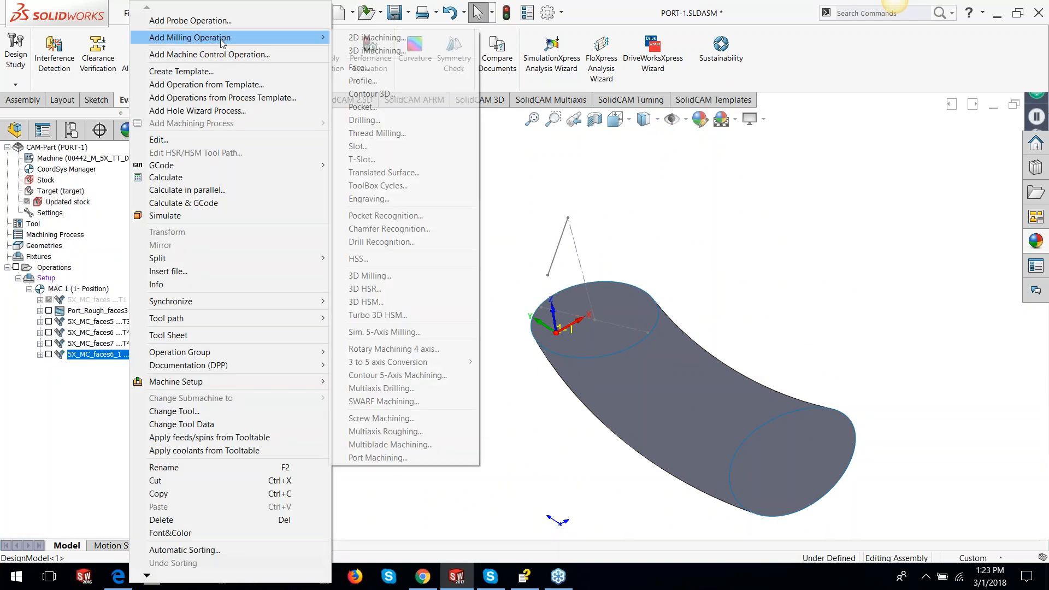
left_click(534, 429)
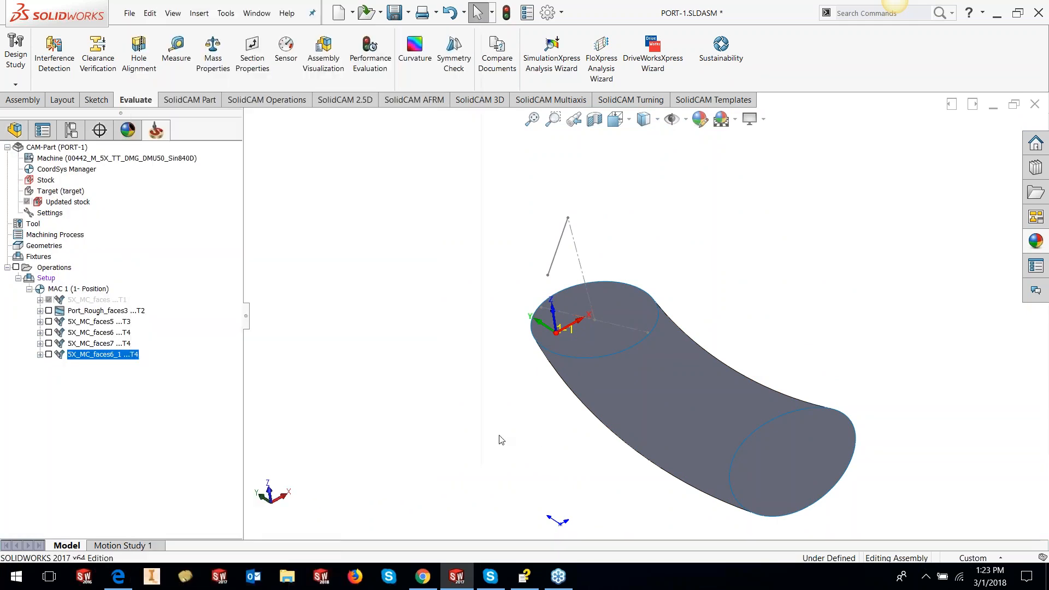
Step: Edit 5X_MC_faces6_1 and define the swept port surface as its new drive surface geometry faces8, showing the direction for selected faces
right_click(108, 360)
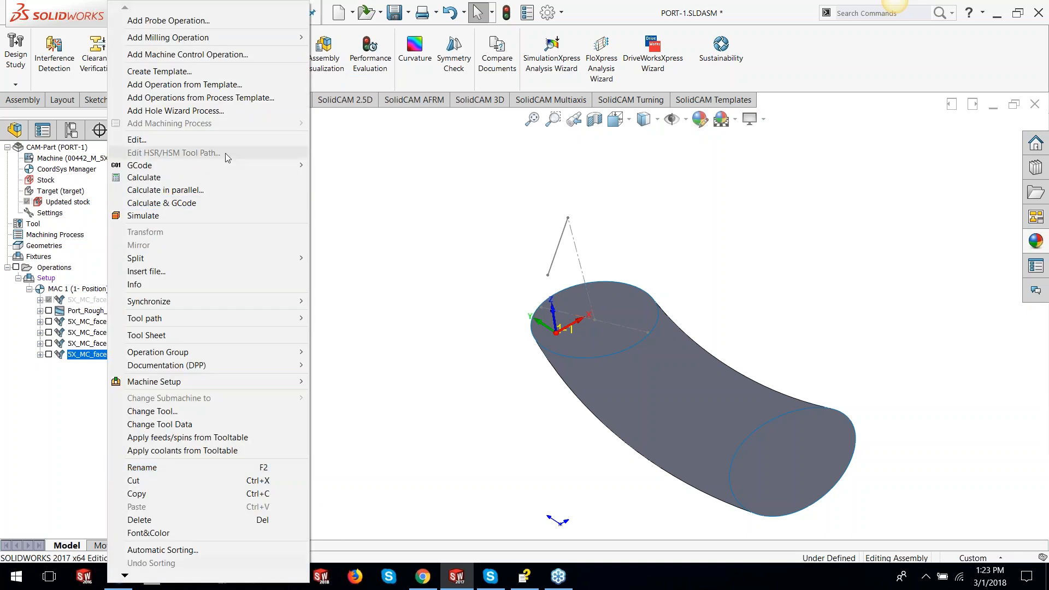
left_click(159, 141)
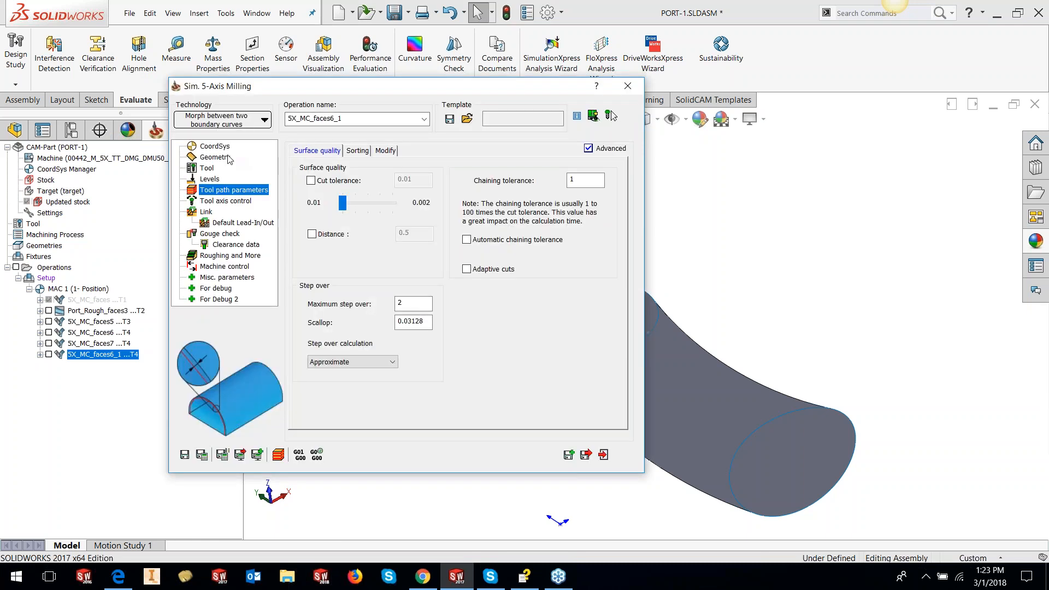
left_click(226, 157)
left_click(329, 183)
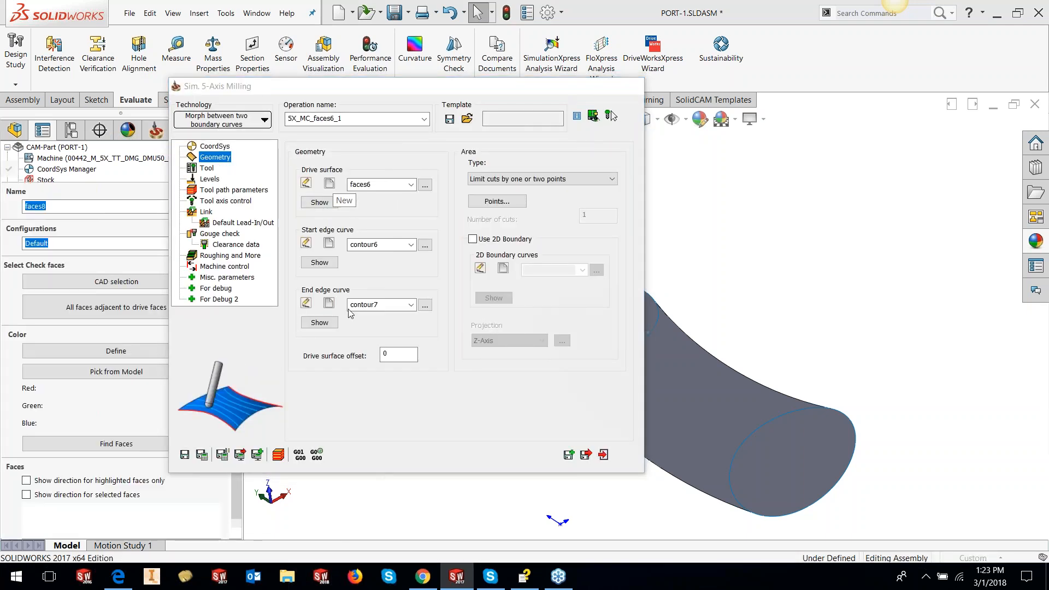
left_click(668, 381)
middle_click_drag(627, 358, 612, 388)
left_click(26, 465)
middle_click_drag(672, 415, 616, 350)
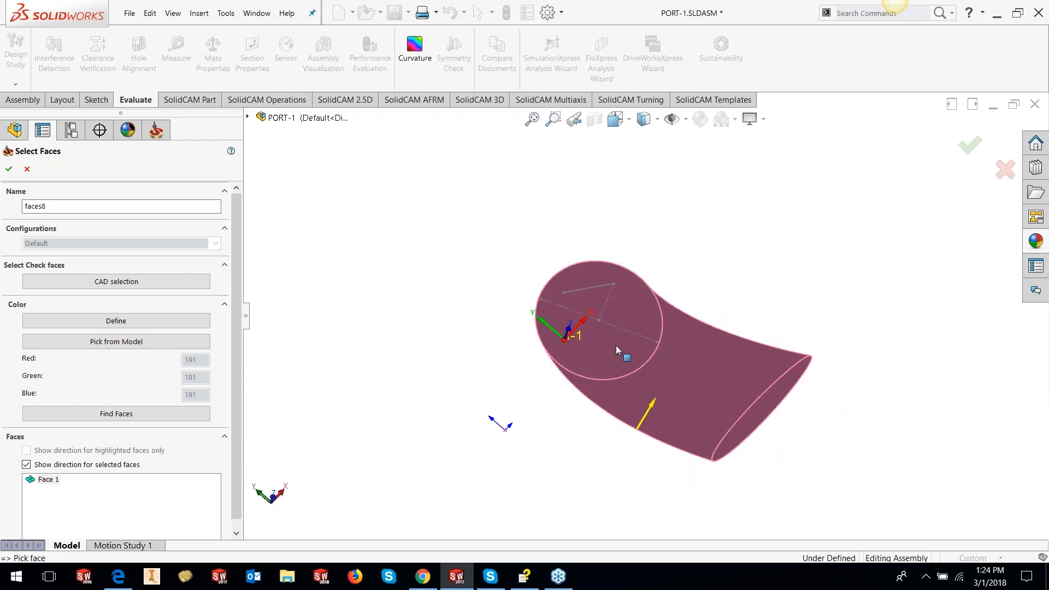
left_click(9, 169)
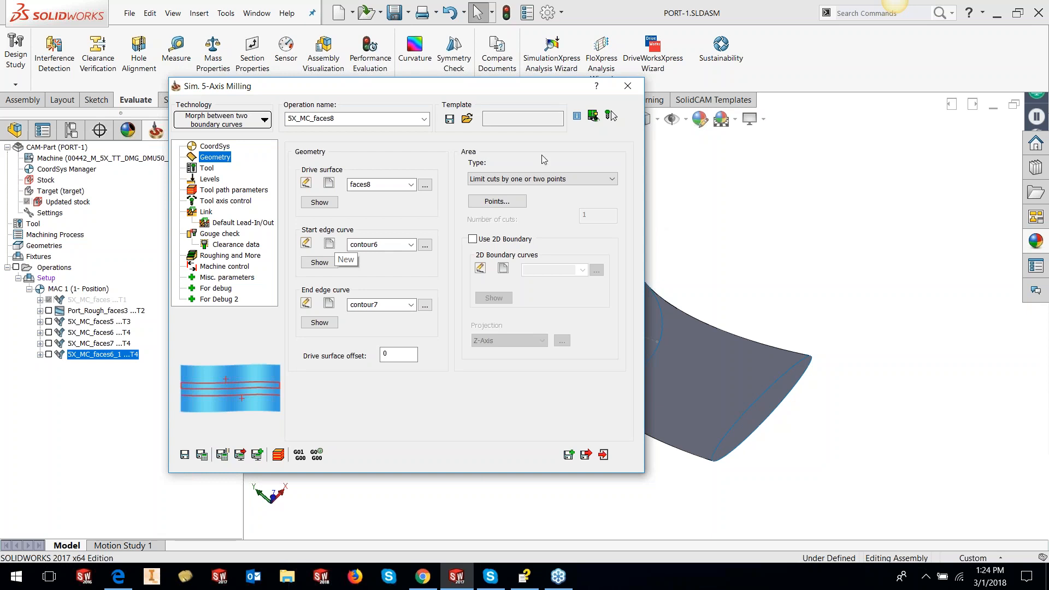
Step: Define the port's upper opening edge as start edge curve contour12 and its lower opening edge as end edge curve contour13
left_click(497, 202)
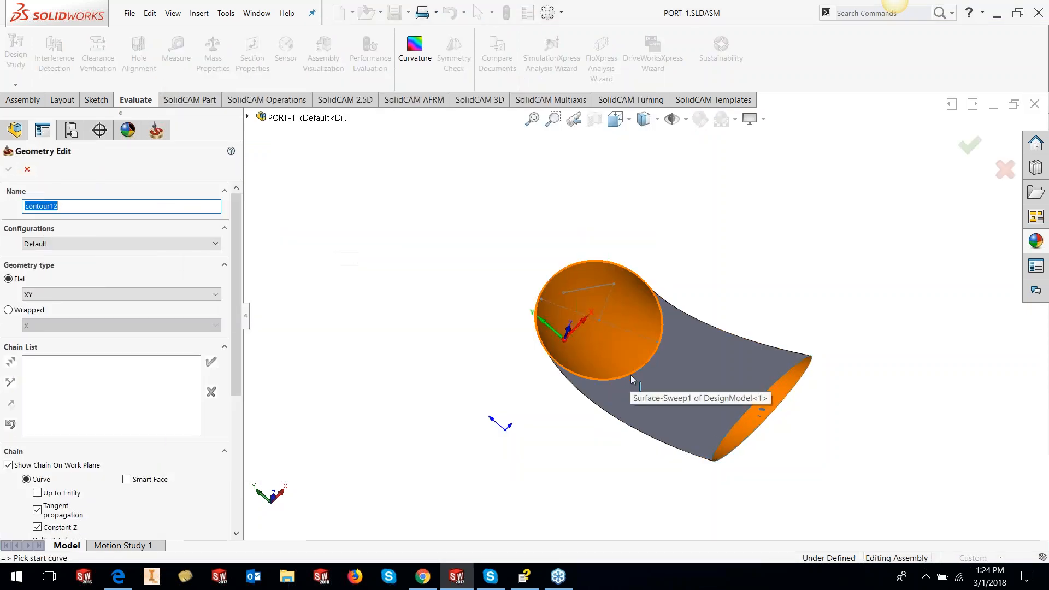
left_click(630, 376)
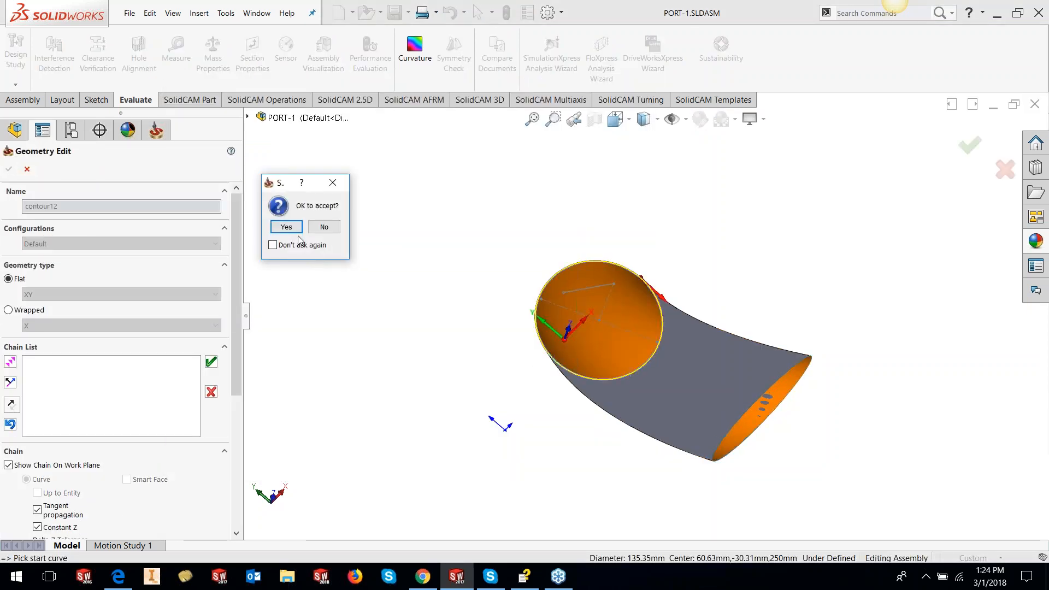
left_click(286, 226)
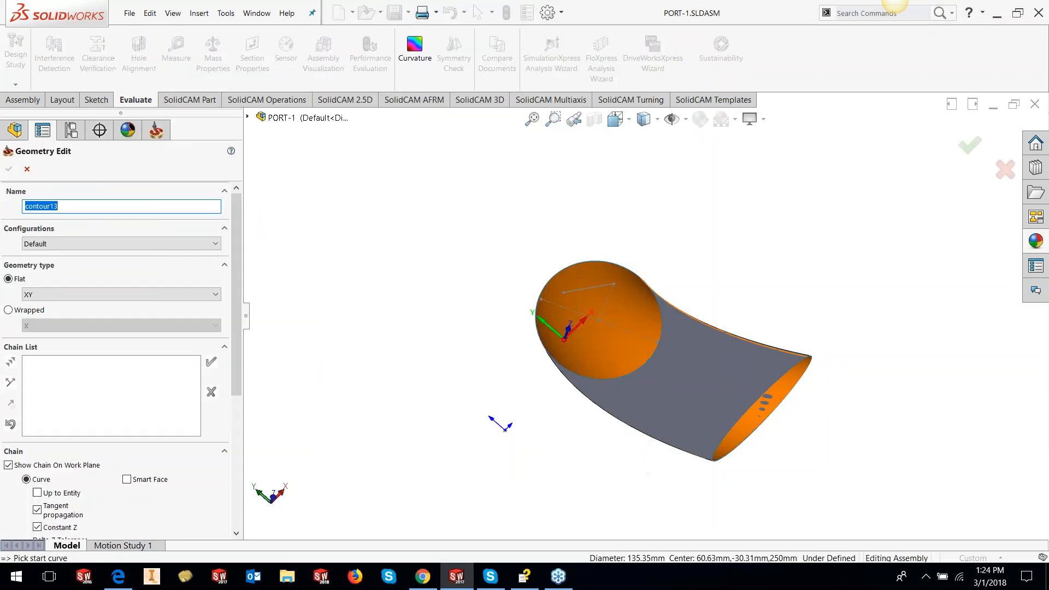
left_click(810, 364)
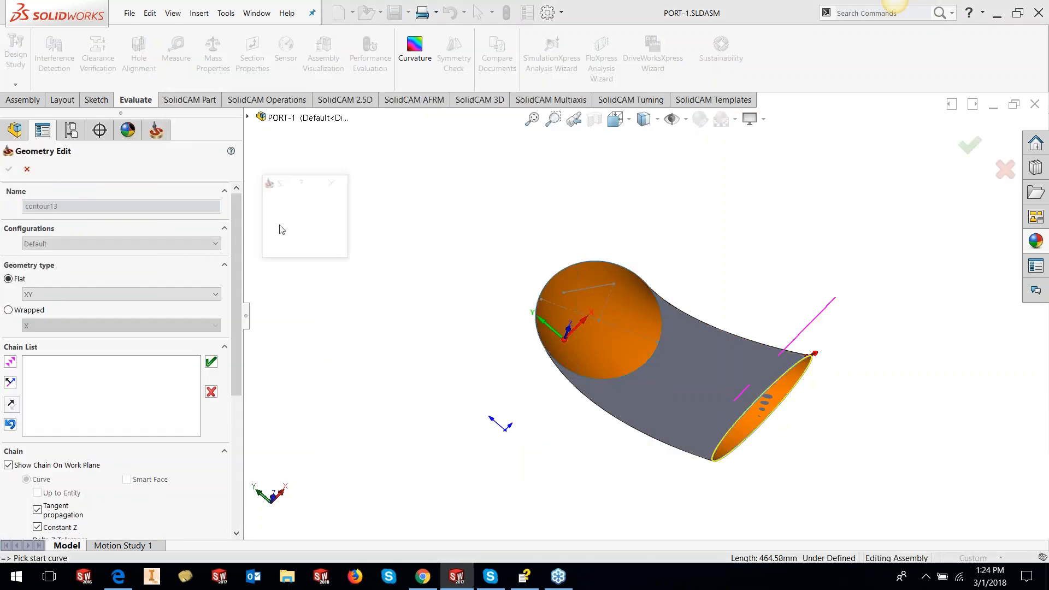
left_click(285, 227)
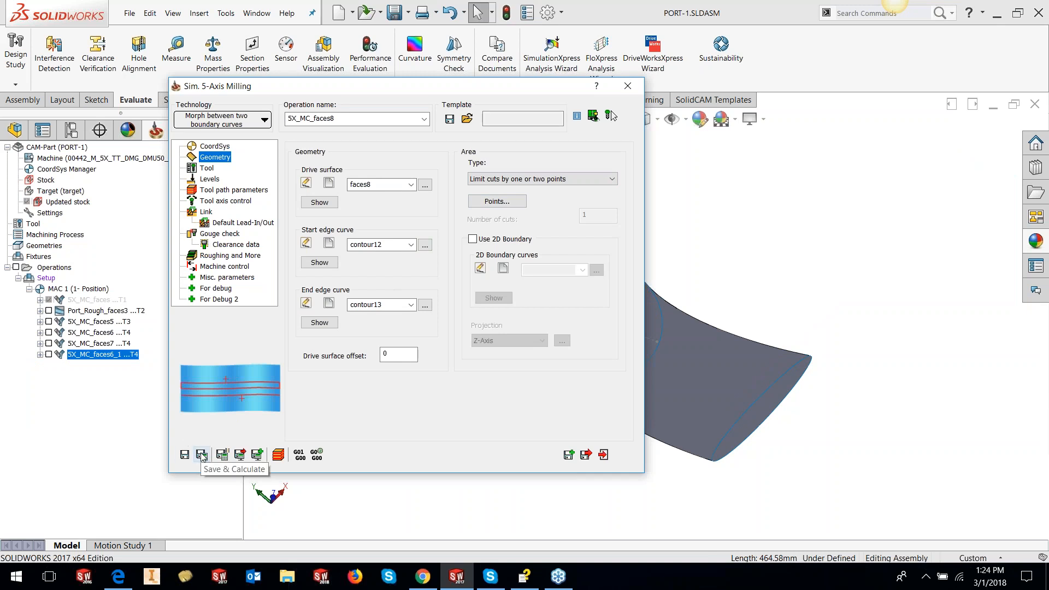
Step: Turn off corner rounding in the tool path parameters, then save and calculate the operation
left_click(234, 191)
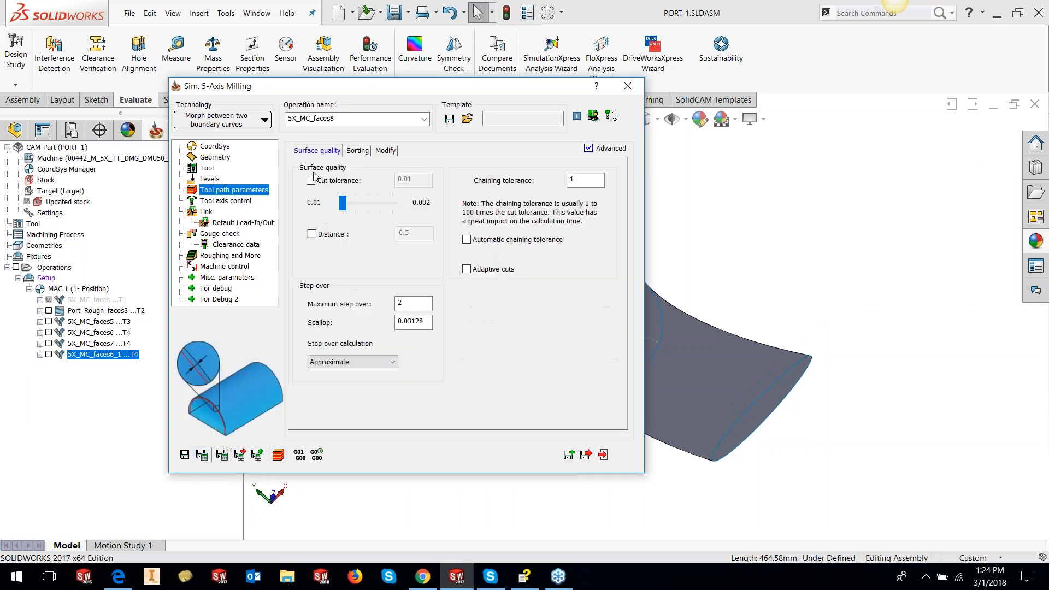
left_click(383, 149)
left_click(500, 191)
left_click(422, 127)
left_click(551, 227)
left_click(203, 455)
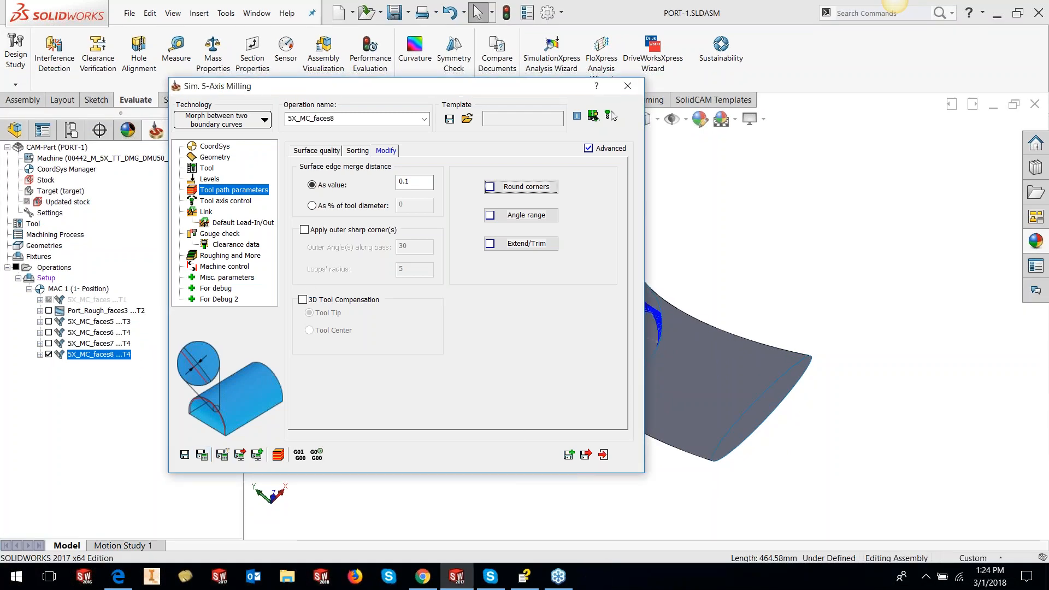
left_click(629, 86)
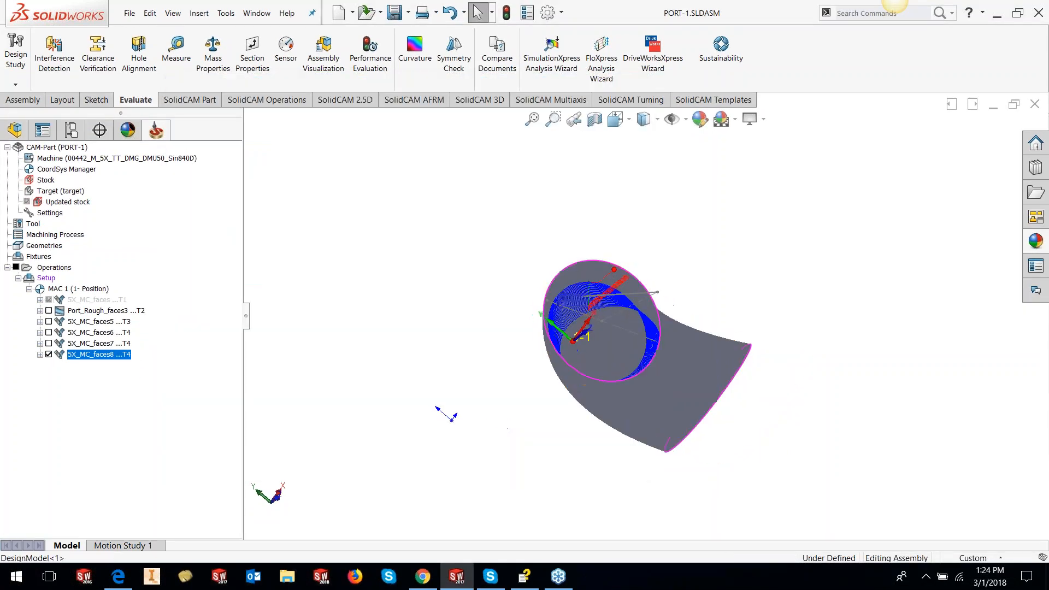
Step: Change the cutting method of 5X_MC_faces8 to Spiral and recalculate the tool path
middle_click_drag(709, 377, 659, 328)
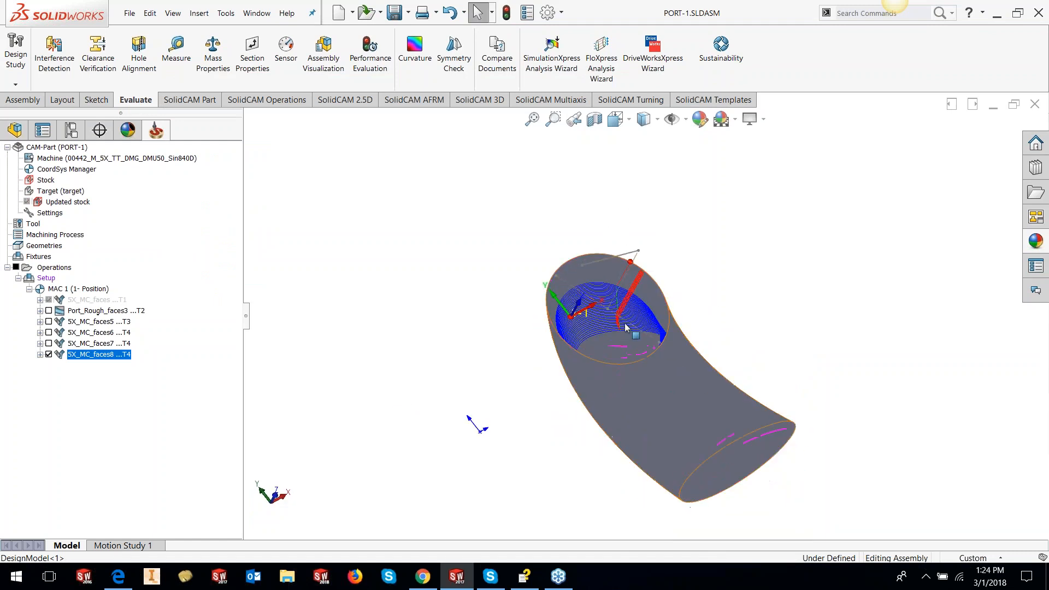
scroll(627, 335, "down", 7)
scroll(642, 341, "down", 3)
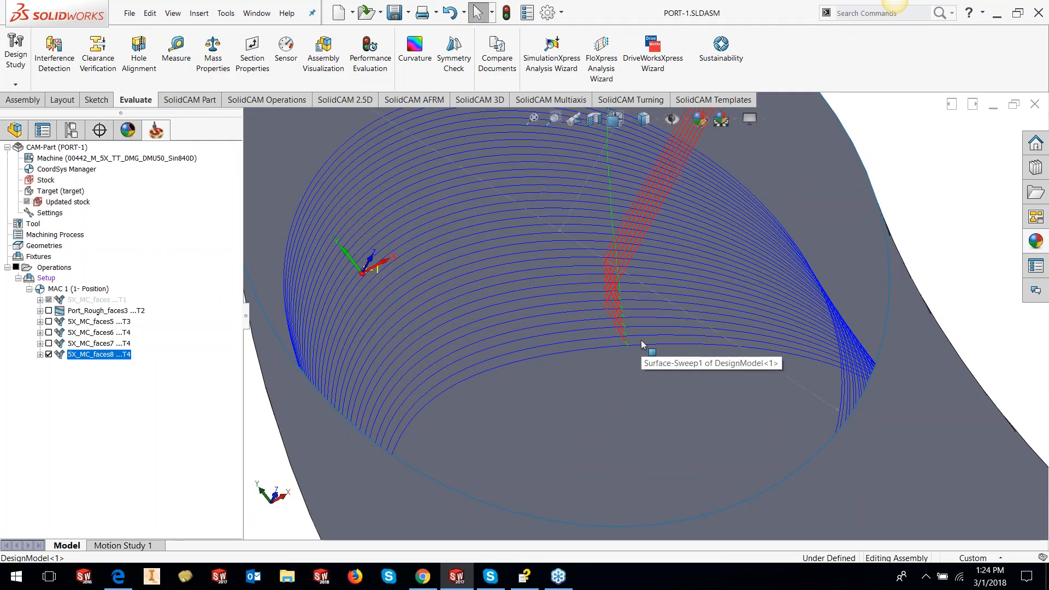
scroll(641, 340, "up", 5)
right_click(105, 356)
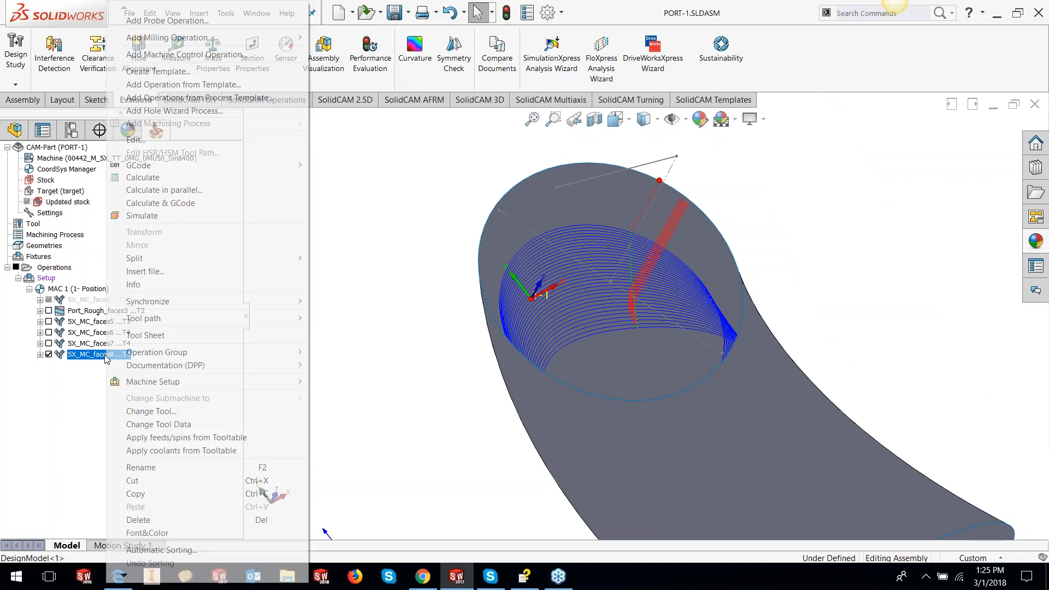
left_click(143, 140)
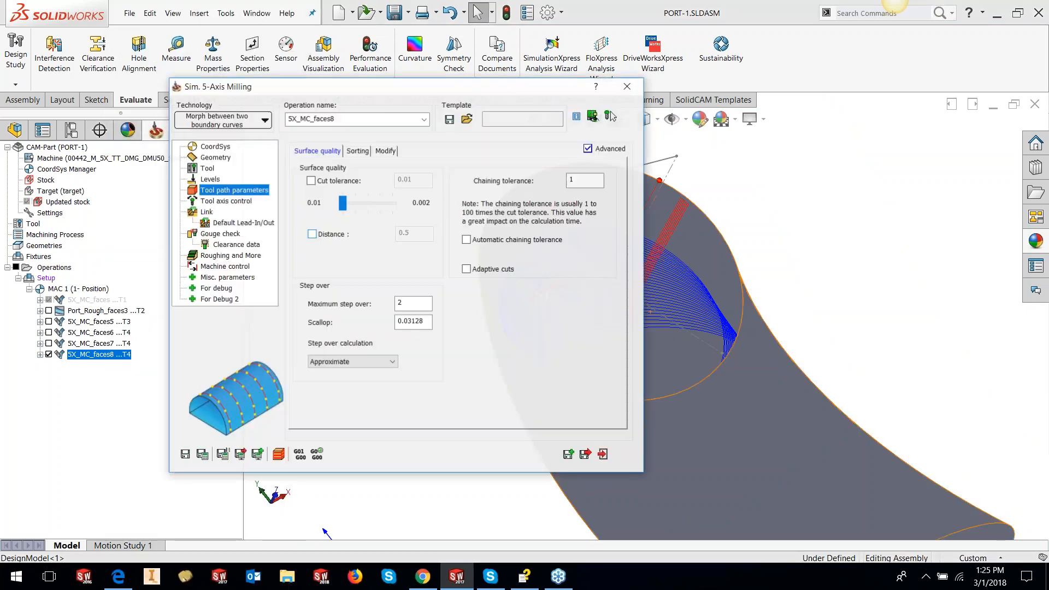
left_click(363, 150)
left_click(386, 182)
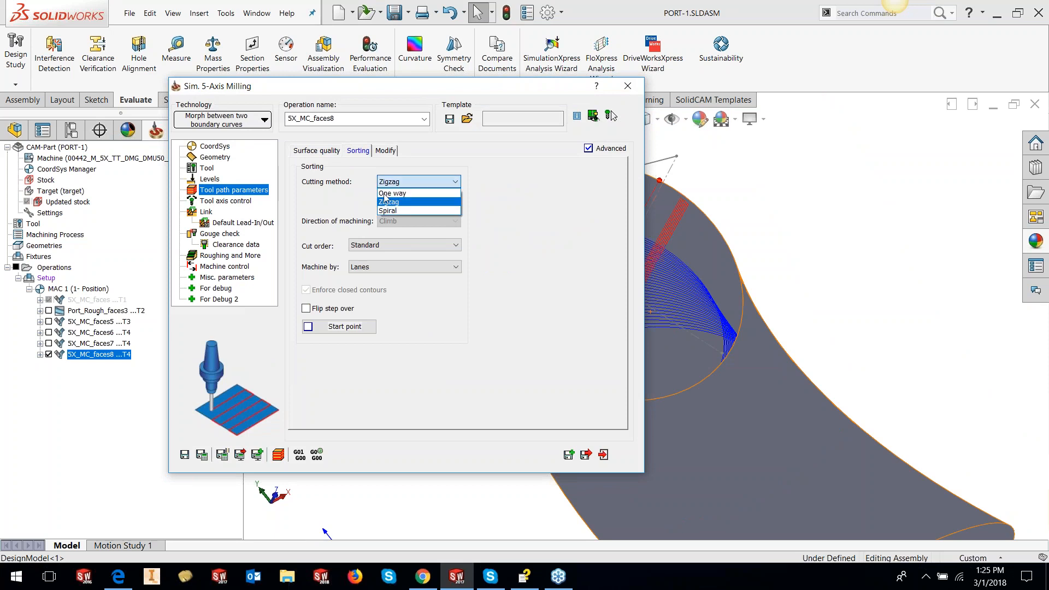
left_click(399, 214)
left_click(204, 456)
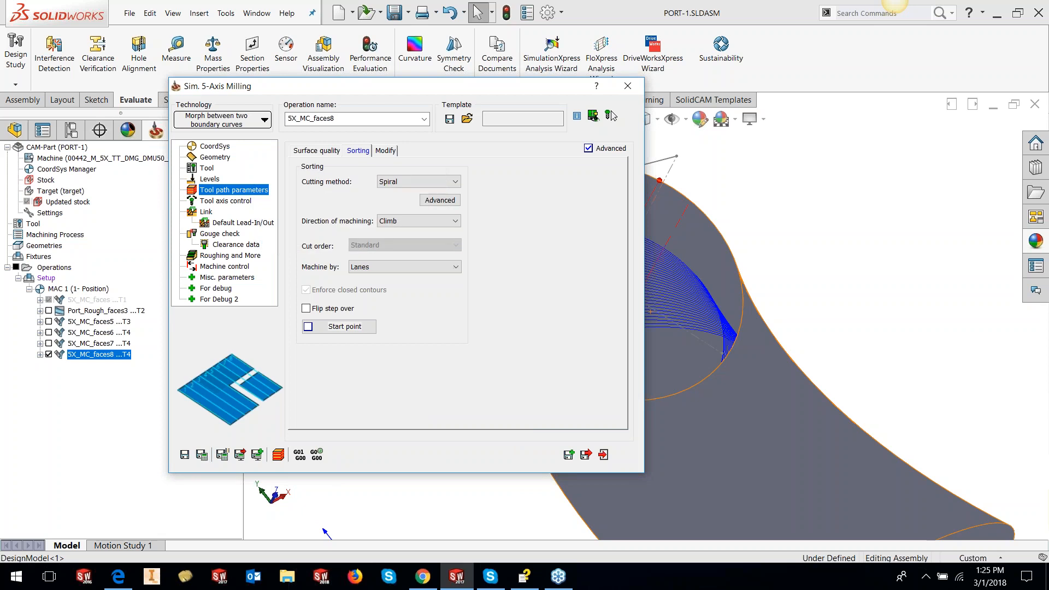
left_click(603, 456)
Step: Show the Fillet1 solid body and hide the Surface-Trim1 surface body
middle_click_drag(640, 302, 732, 382)
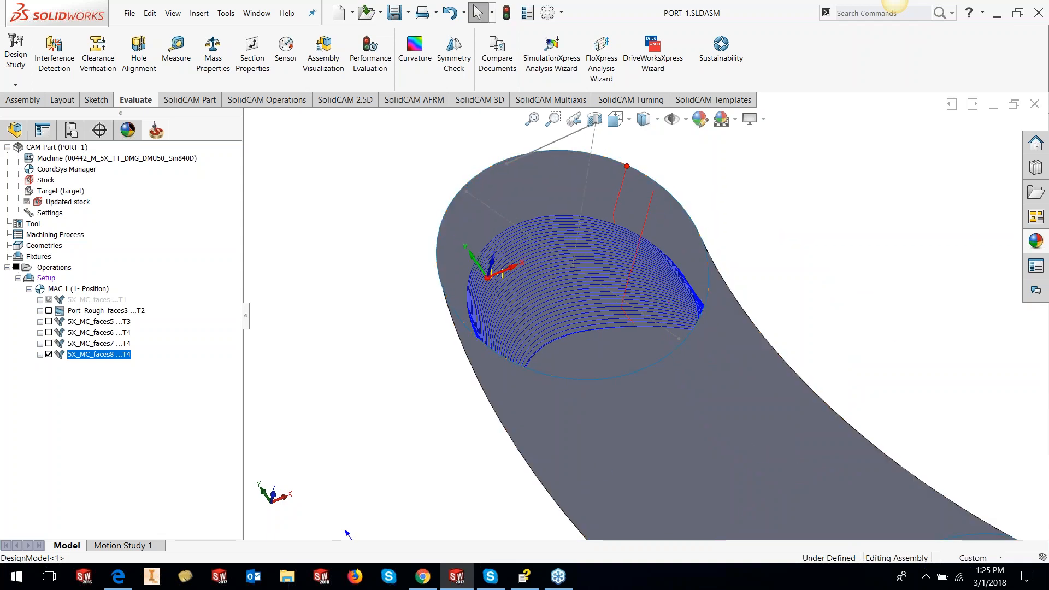
scroll(719, 393, "up", 2)
scroll(720, 392, "up", 1)
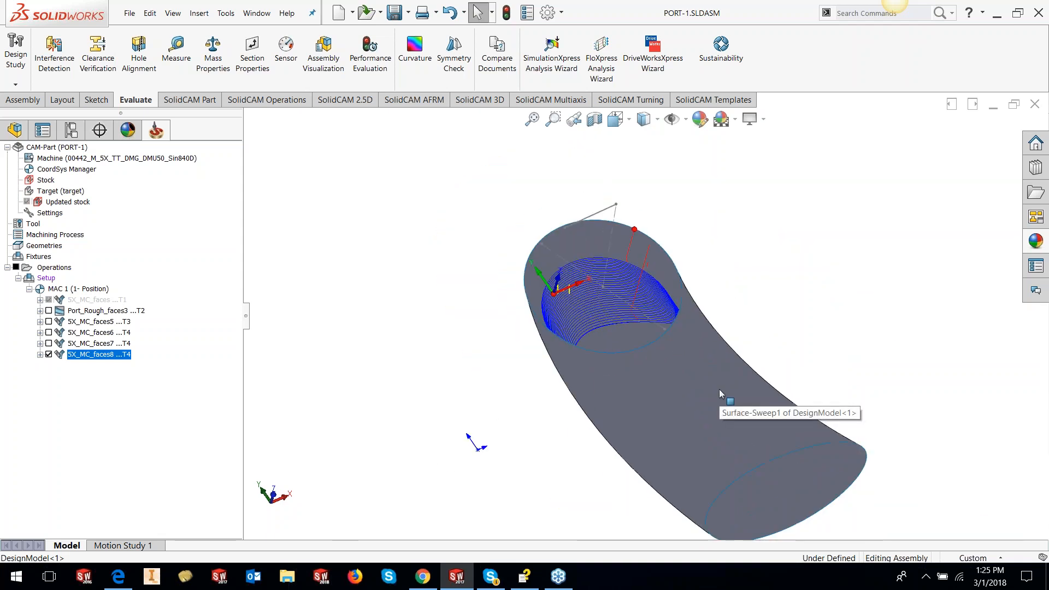
left_click(15, 130)
left_click(76, 335)
left_click(70, 300)
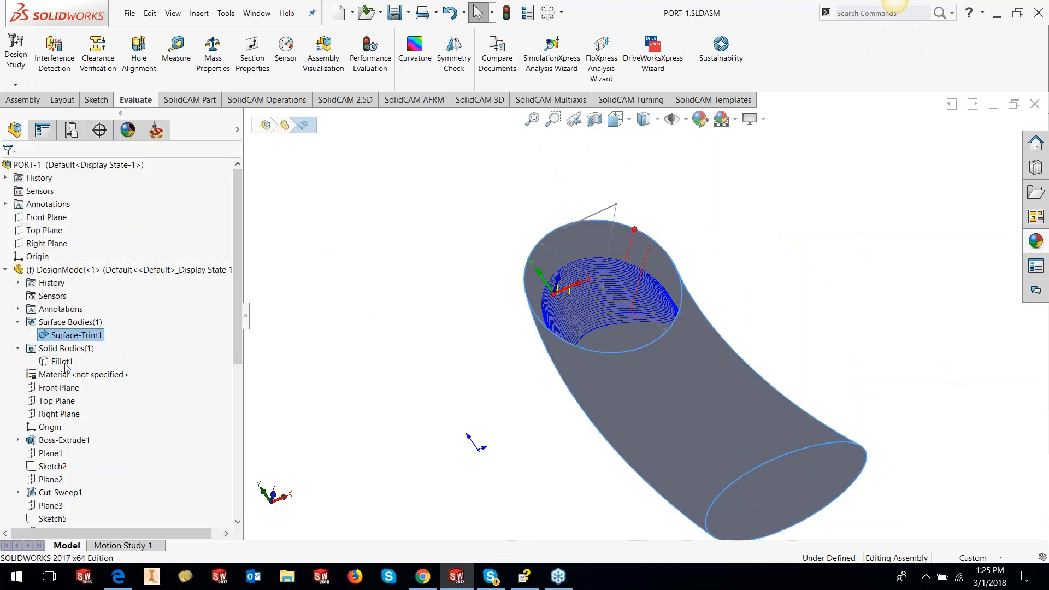
left_click(61, 362)
left_click(68, 335)
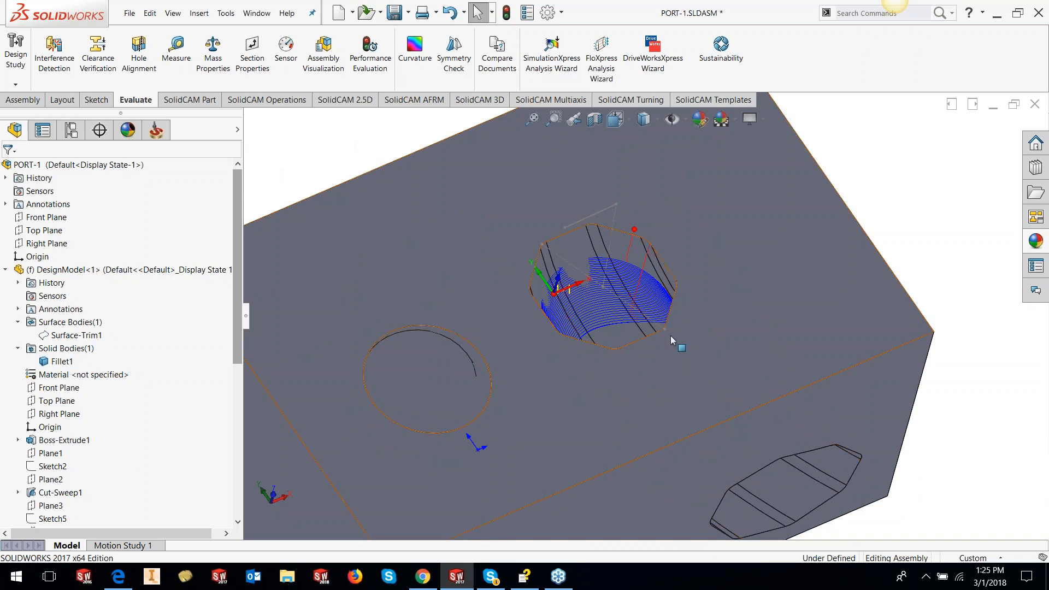
Step: Enable the first gouge check of 5X_MC_faces8 for the tool tip only, against check surfaces faces6 without the drive surfaces
left_click(156, 131)
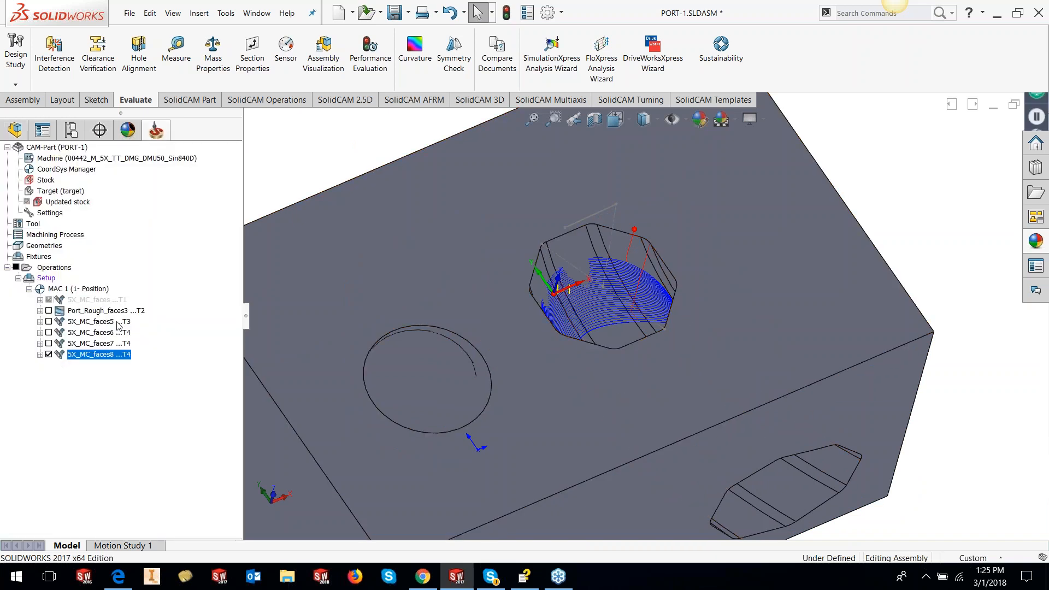
right_click(112, 355)
left_click(159, 141)
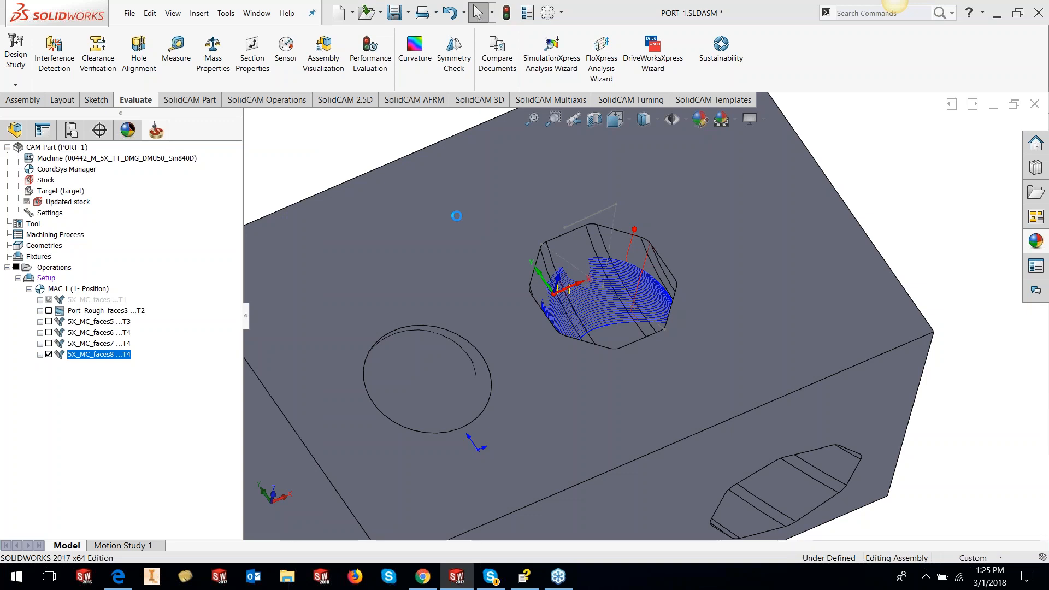
left_click(220, 234)
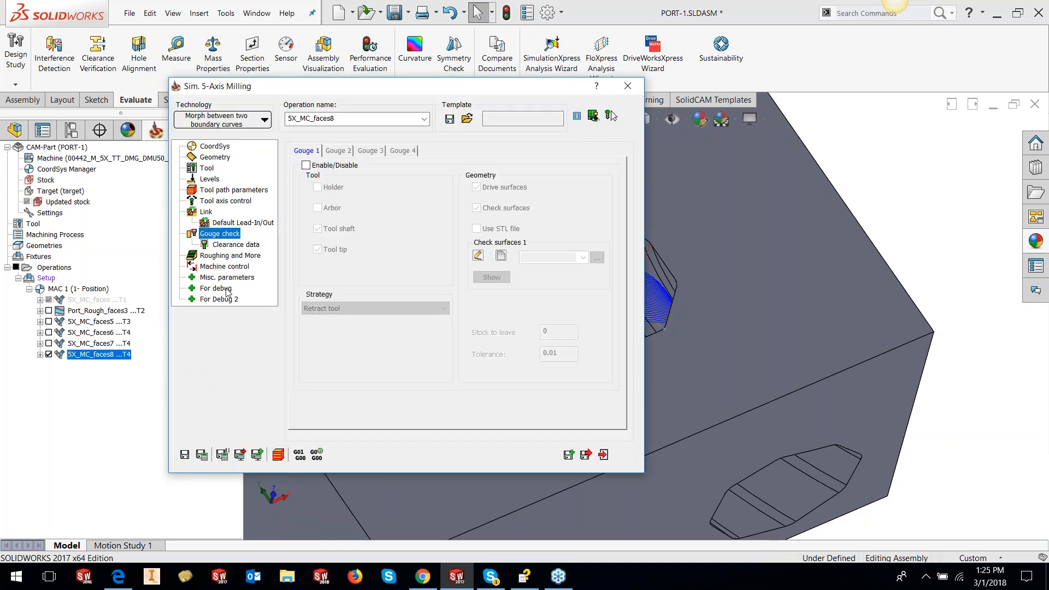
left_click(307, 165)
left_click(318, 228)
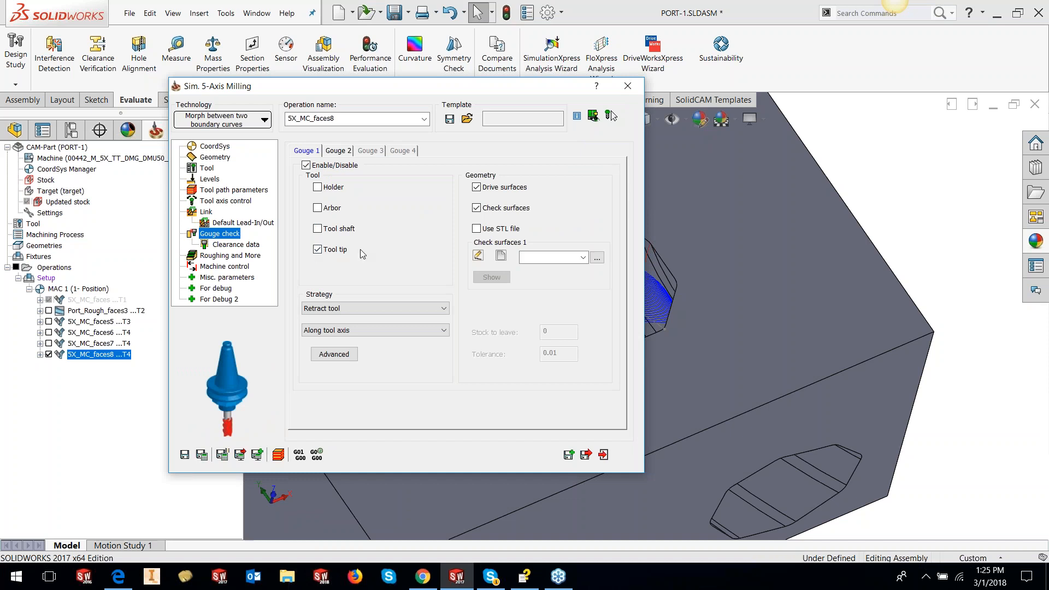
left_click(477, 187)
left_click(596, 258)
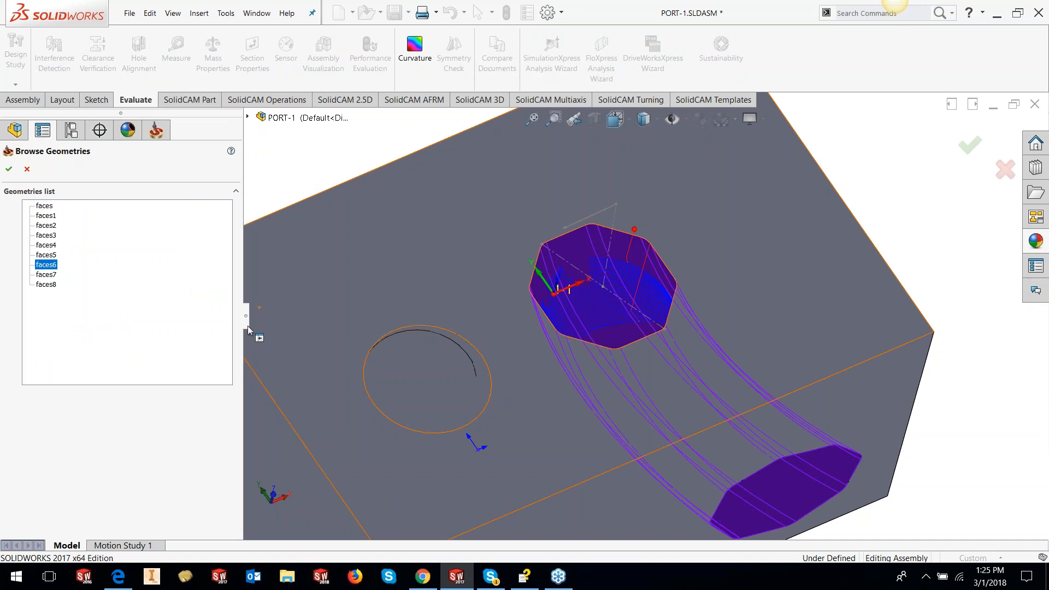
left_click(9, 169)
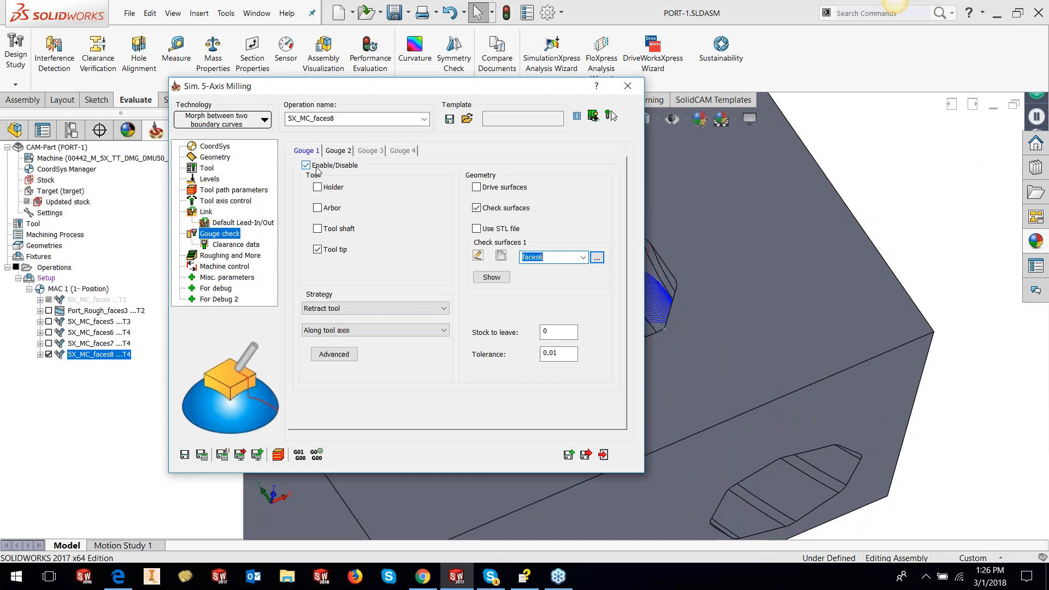
Step: Set the gouge check's tool retraction to Along to cut center and recalculate the operation
left_click(397, 330)
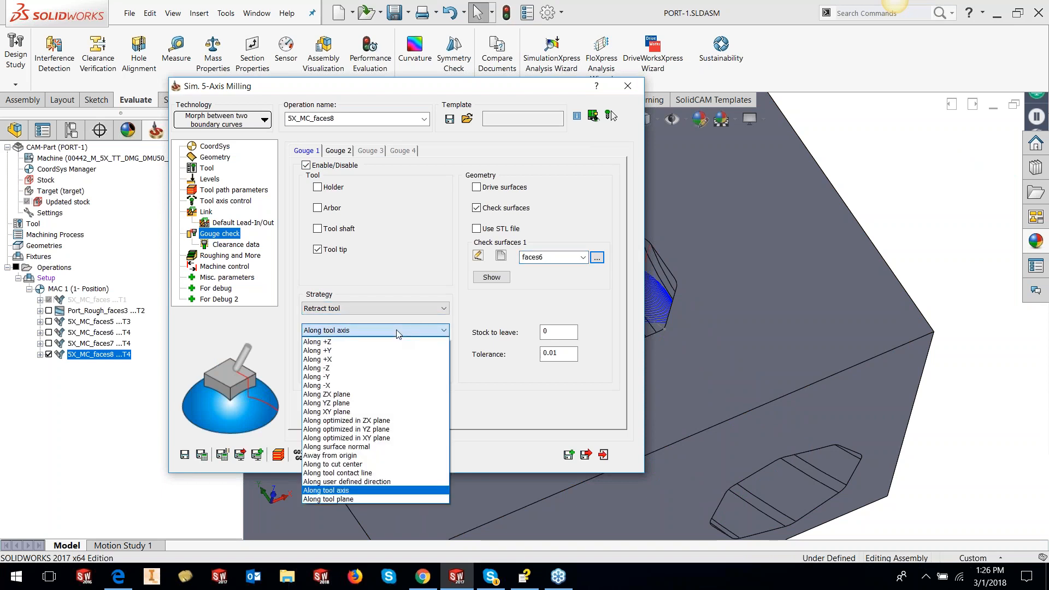
left_click(372, 464)
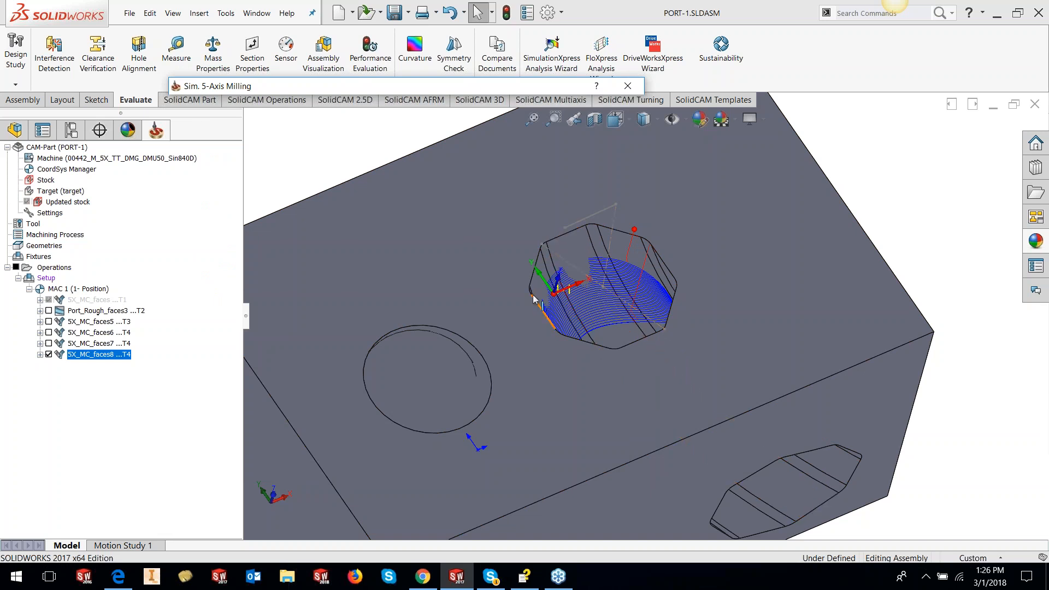
mouse_move(507, 91)
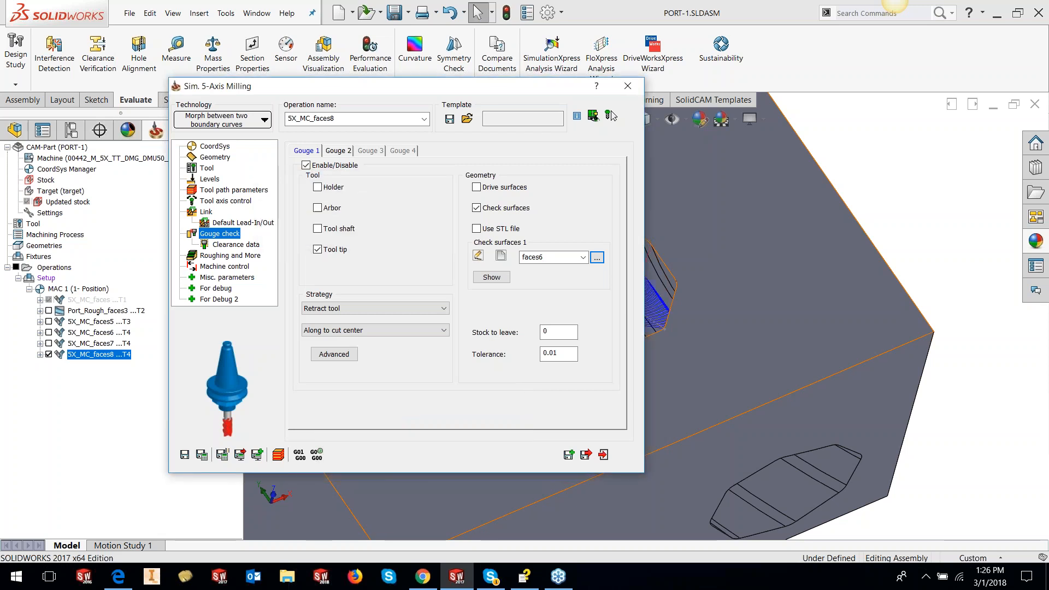
left_click(628, 85)
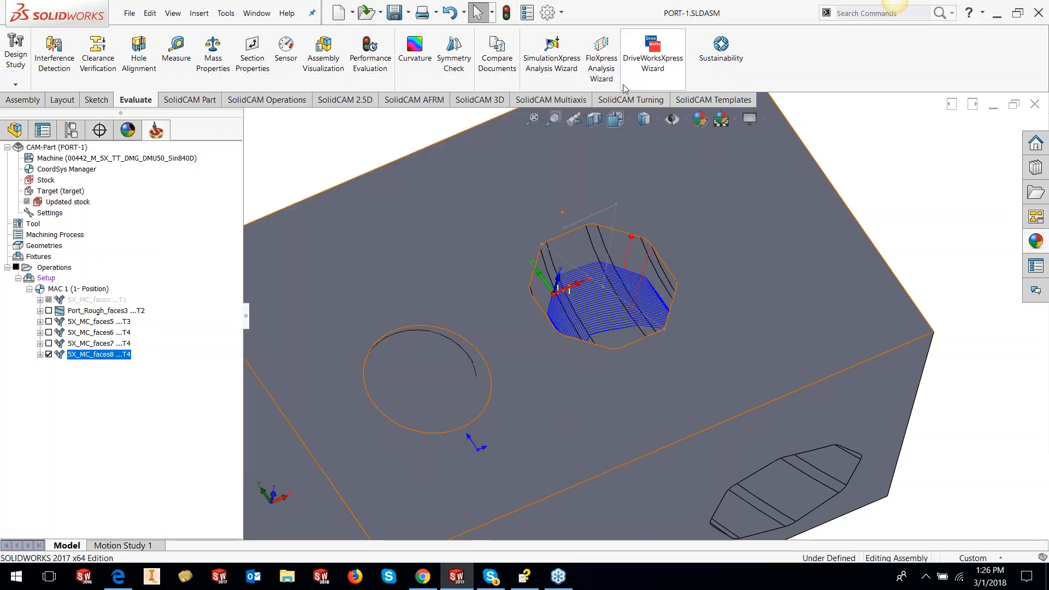
Step: Simulate the 5X_MC_faces8 tool path on the CAD model at a faster simulation speed and exit the simulation
mouse_move(600, 284)
middle_mouse_down()
mouse_move(655, 314)
mouse_move(634, 257)
mouse_move(666, 316)
mouse_move(579, 267)
middle_mouse_up()
scroll(654, 315, "down", 5)
scroll(635, 263, "up", 3)
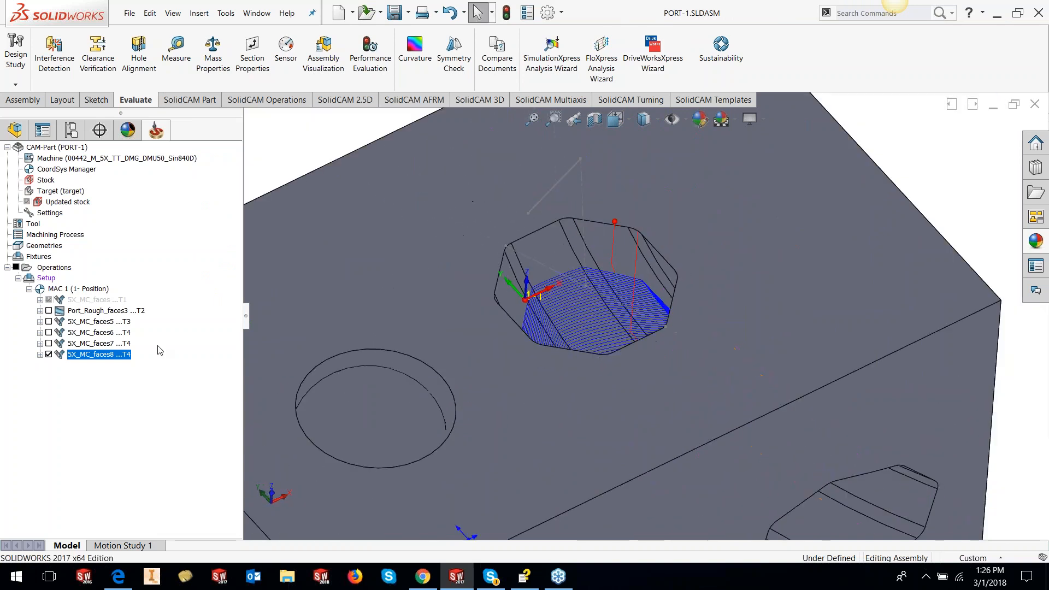
right_click(121, 359)
left_click(146, 219)
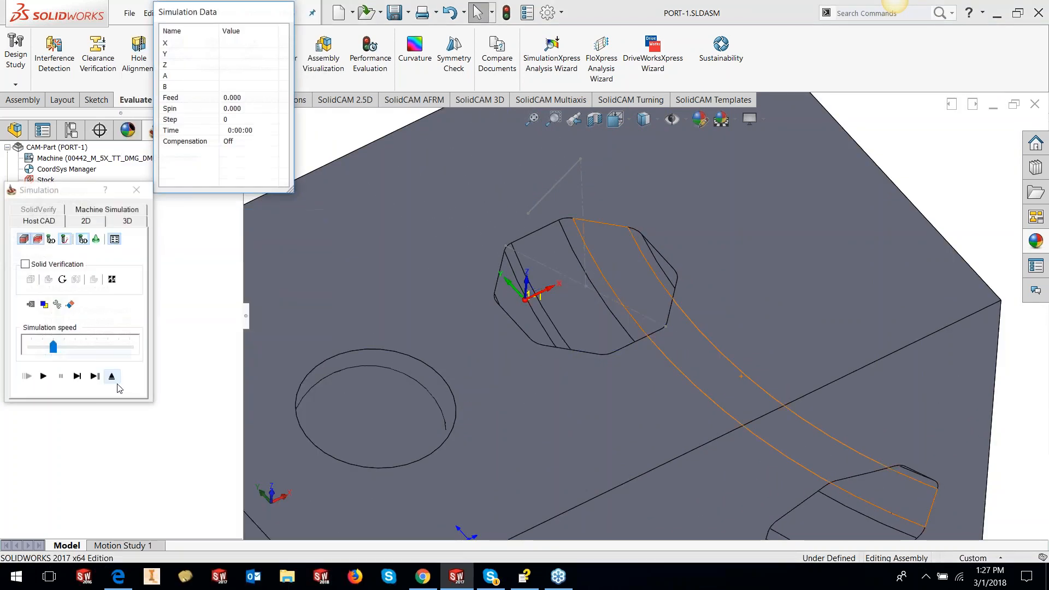
left_click(43, 376)
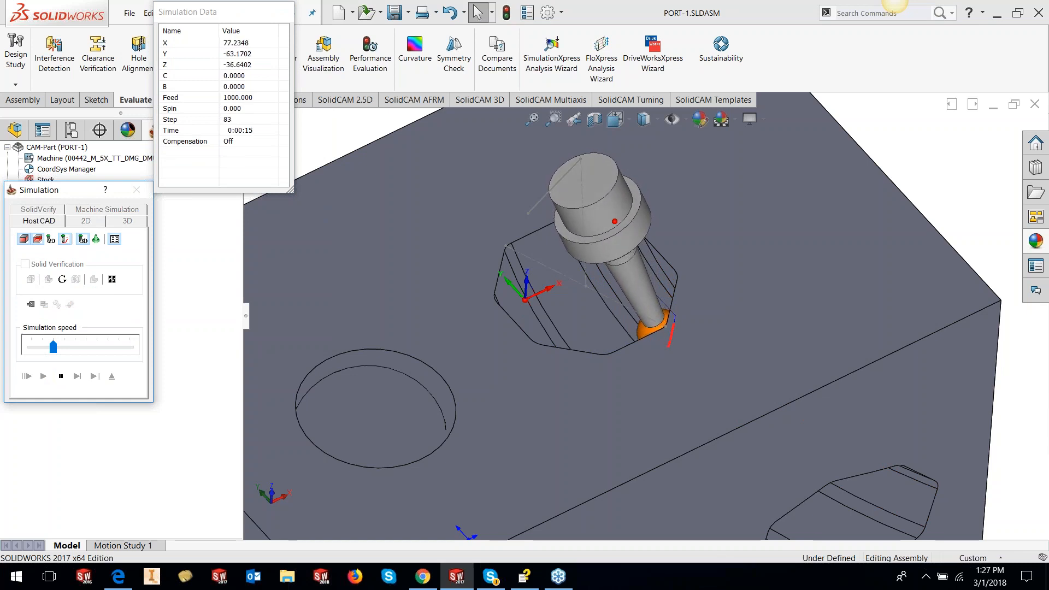
left_click_drag(53, 347, 75, 352)
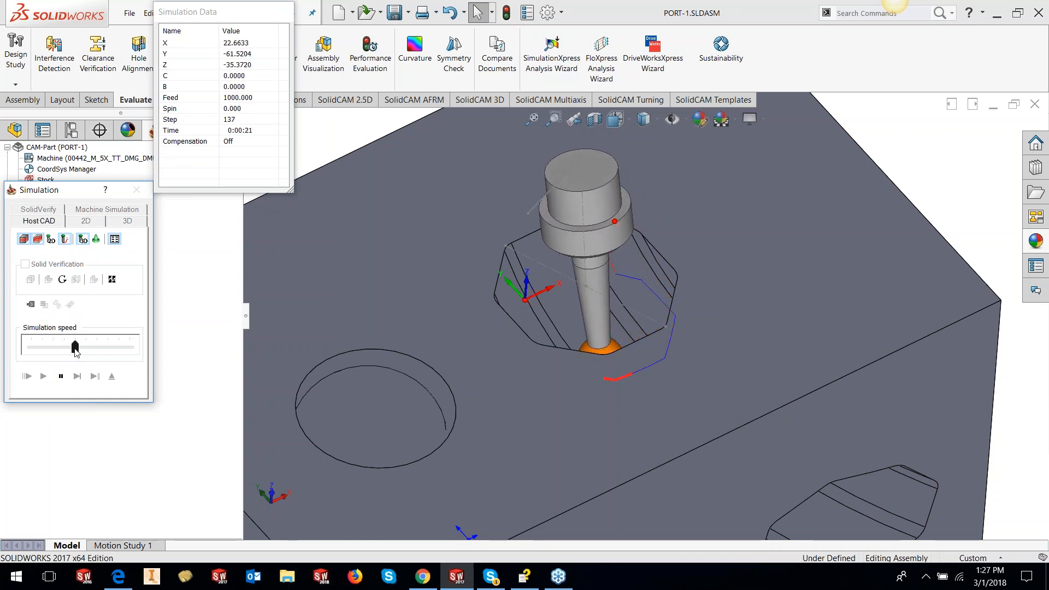
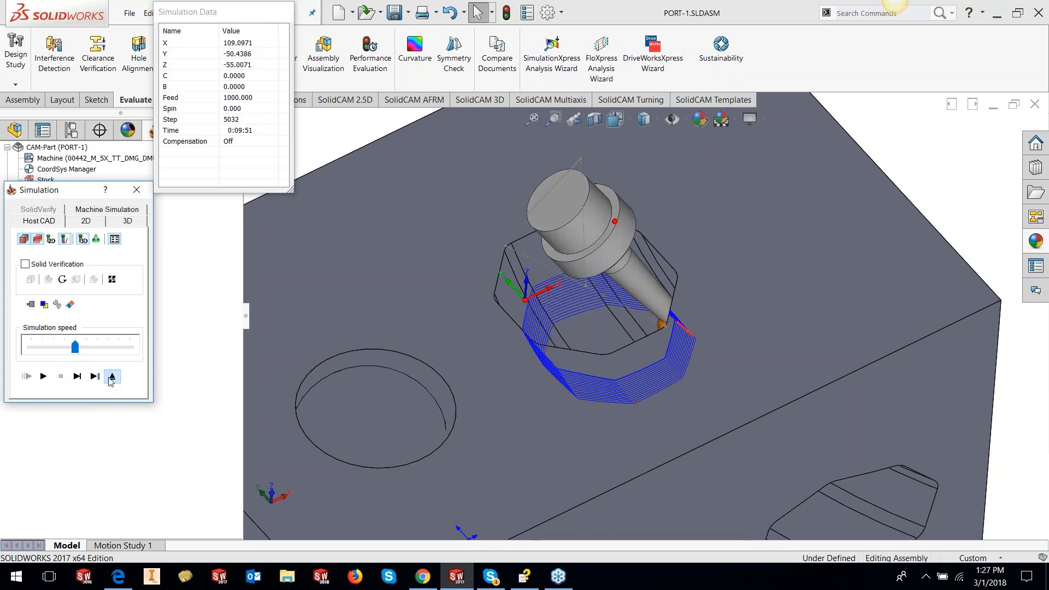
left_click(111, 376)
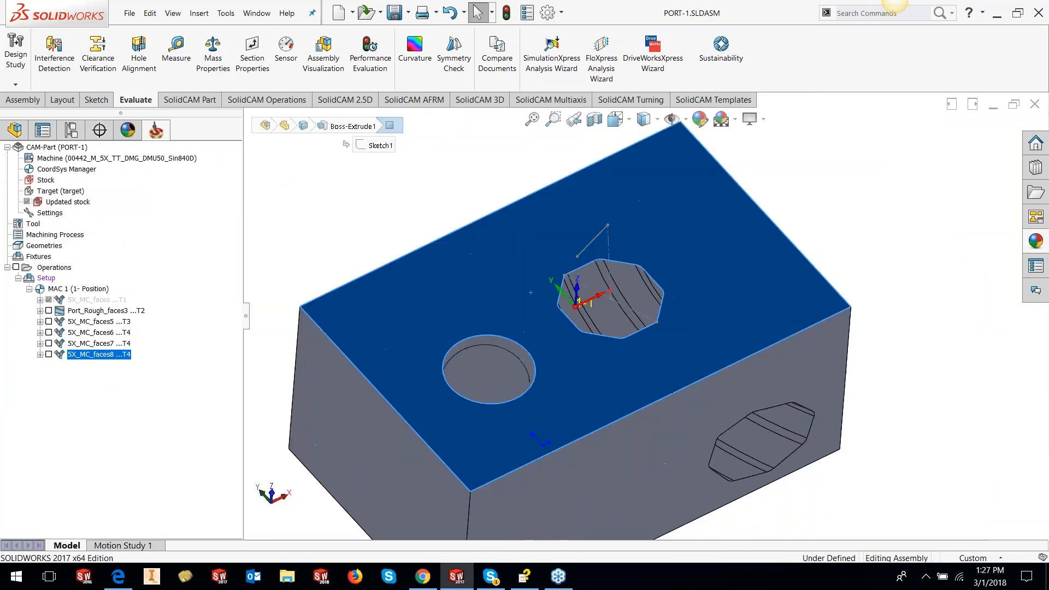
Step: Open the CAM-Part BIN_FILE_TO_TEST_REMOVE_NON_SUCCESFUL_DROPS from the GOUGE CHECK folder, declining to locate its original model manually
left_click(226, 13)
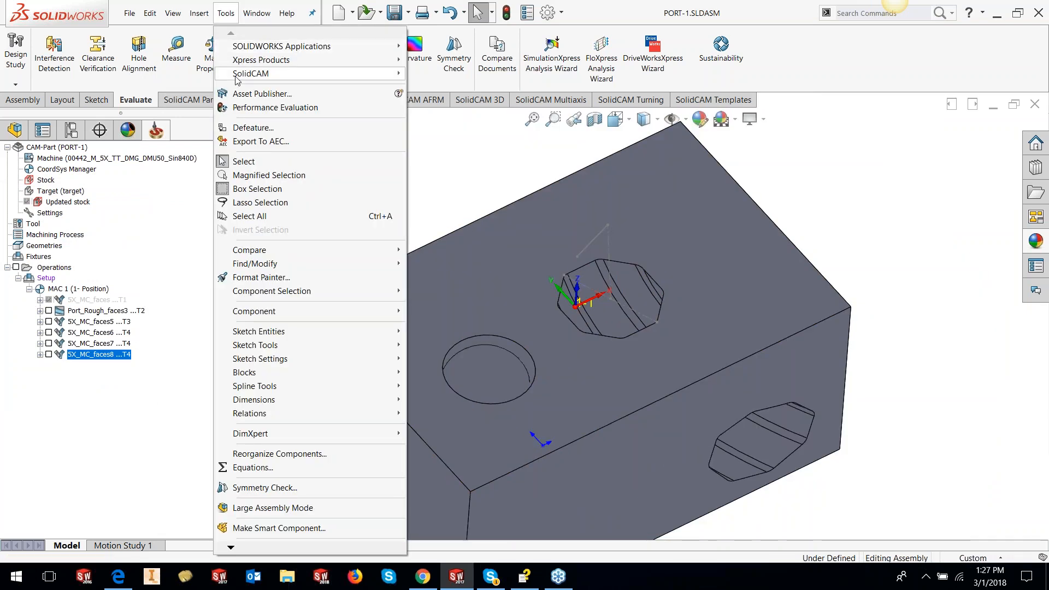
mouse_move(382, 74)
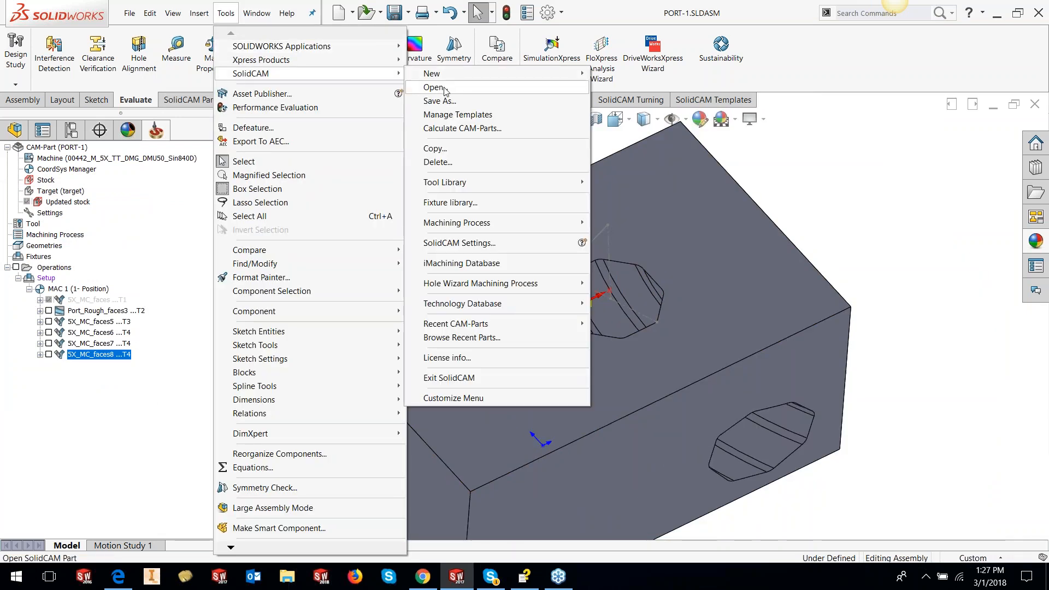
left_click(435, 87)
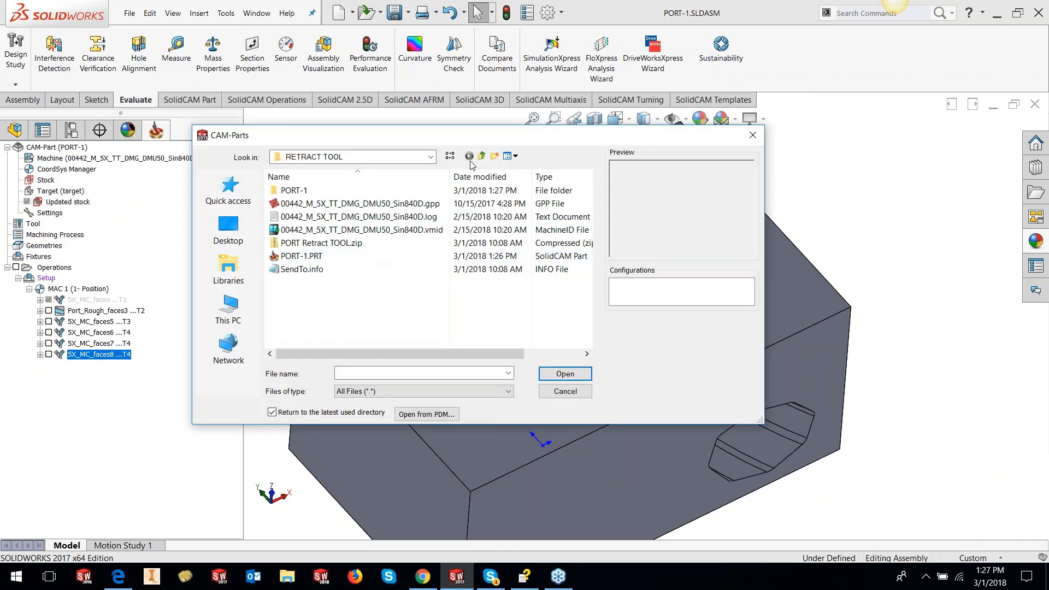
left_click(482, 157)
double_click(303, 190)
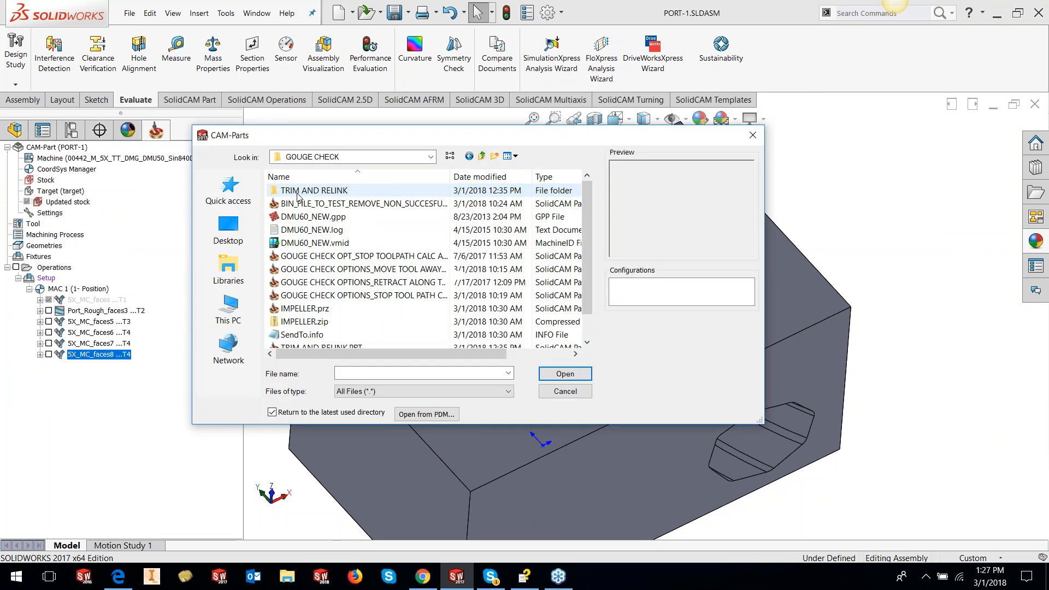
left_click(341, 208)
left_click(566, 374)
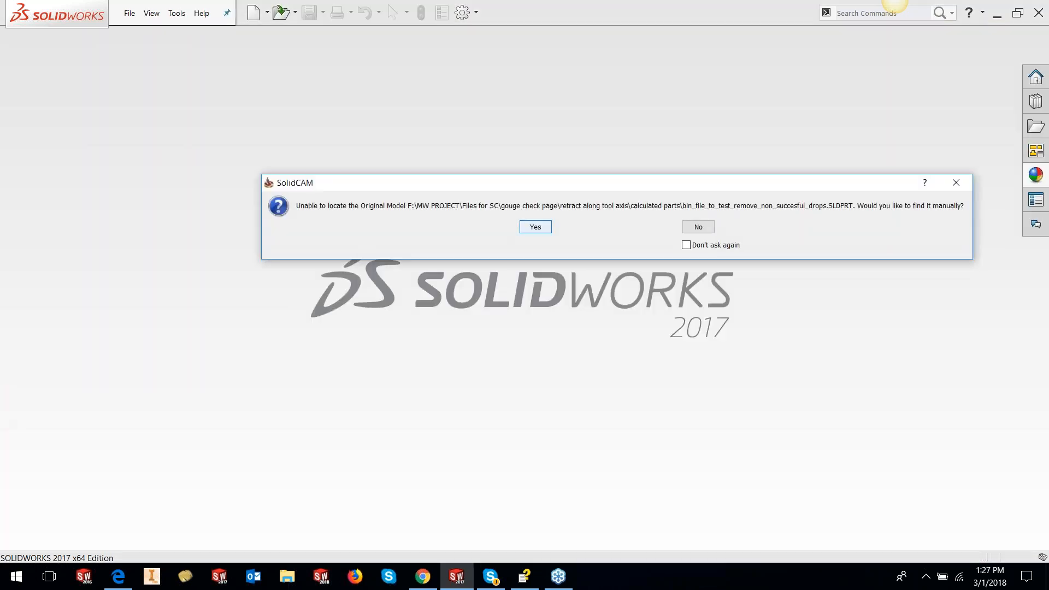
left_click(700, 229)
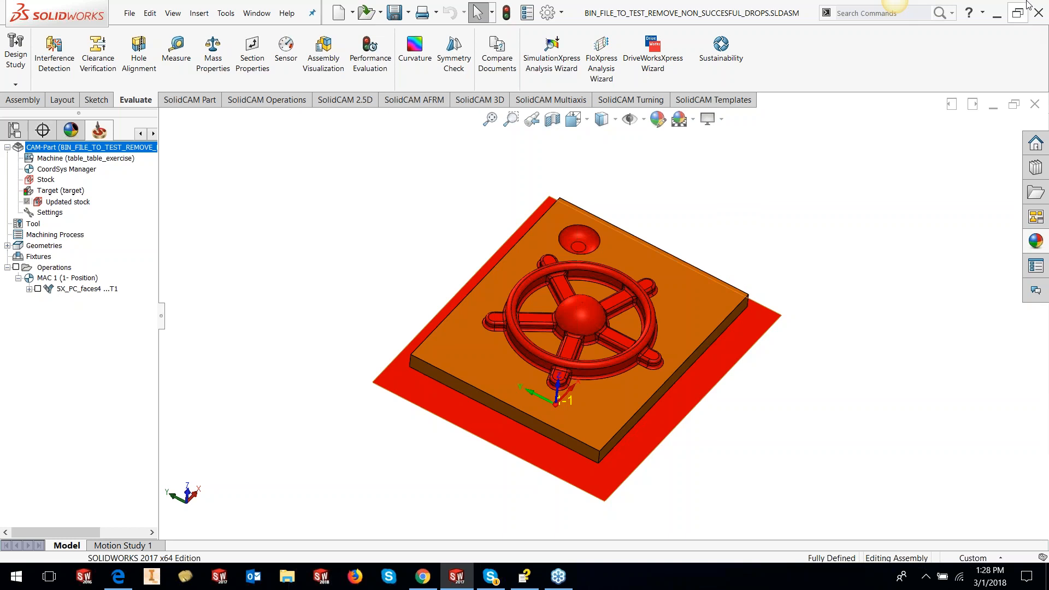
Step: Suppress the existing 5X_PC_faces4 operation of the wheel part
scroll(618, 303, "down", 1)
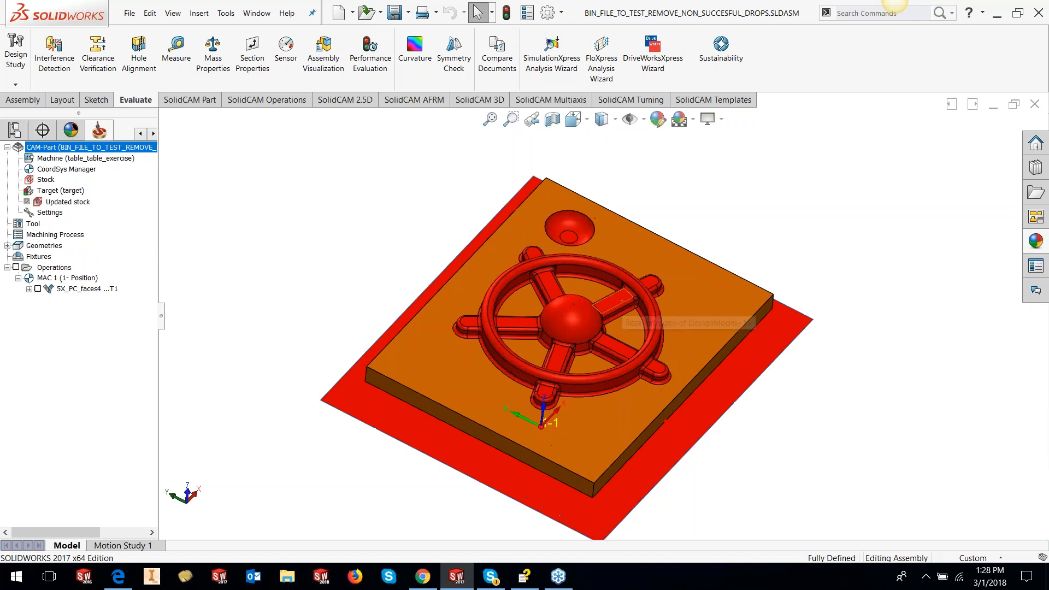
middle_click_drag(617, 303, 582, 278)
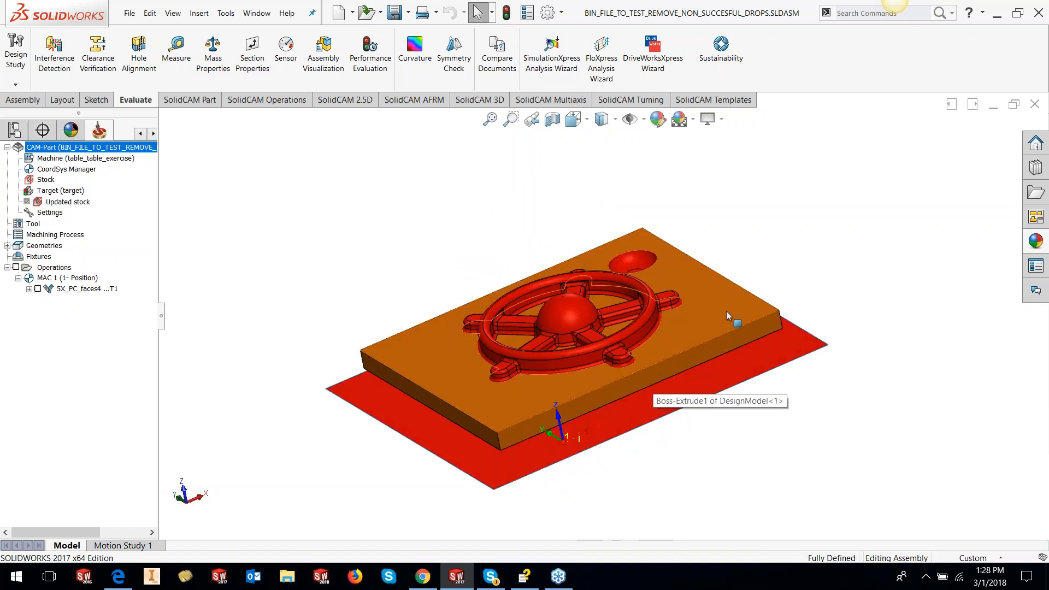
middle_click_drag(671, 299, 714, 340)
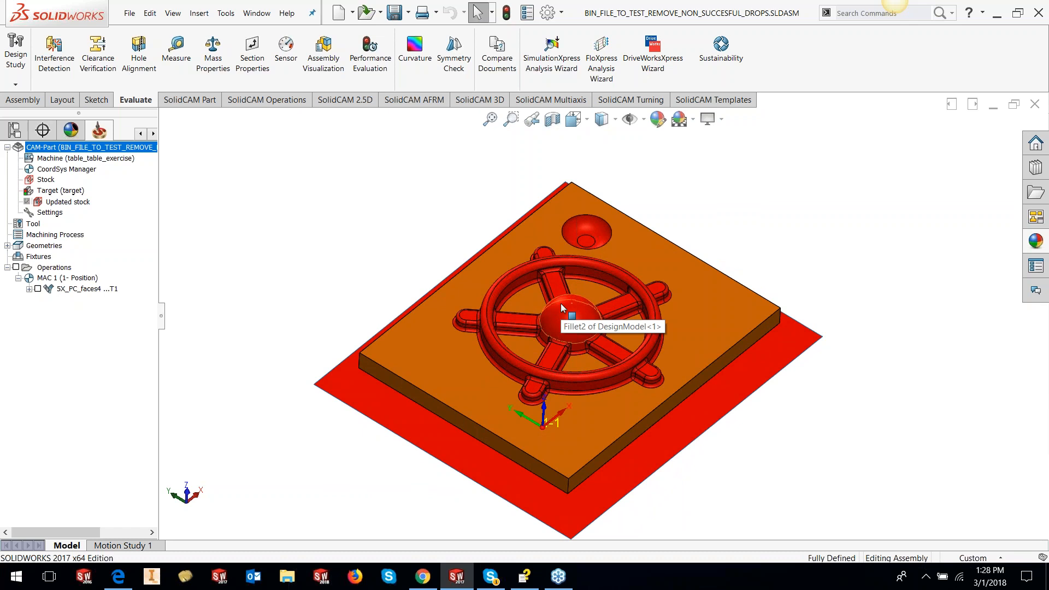
scroll(562, 308, "down", 1)
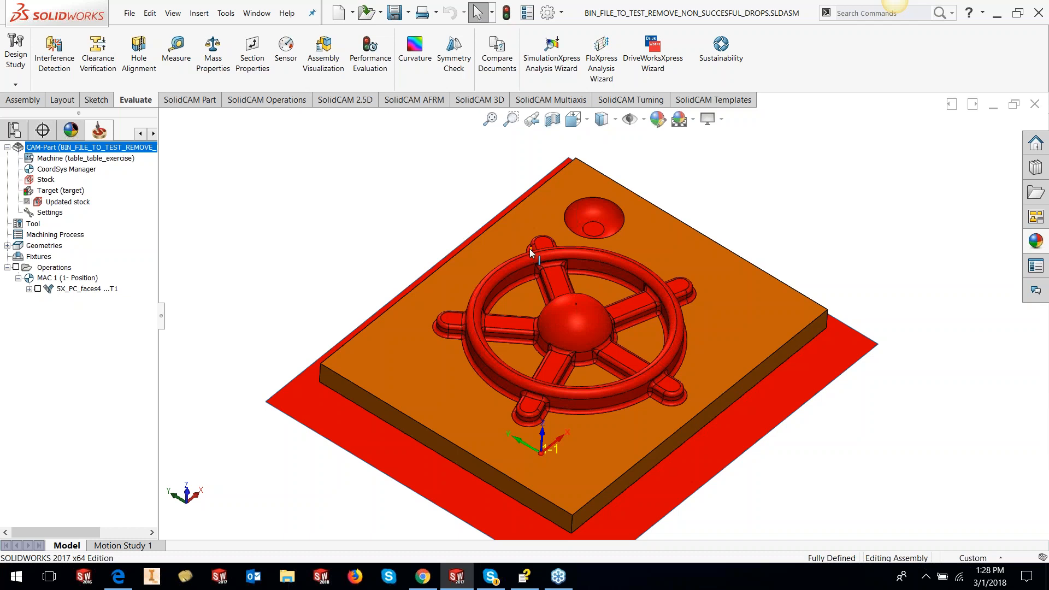
right_click(62, 290)
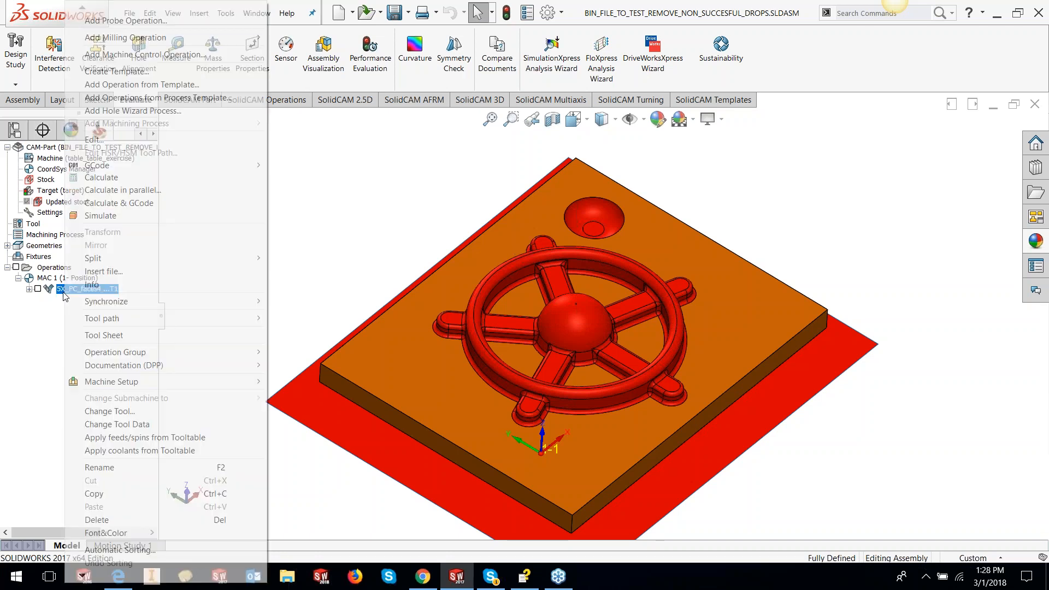
left_click(115, 563)
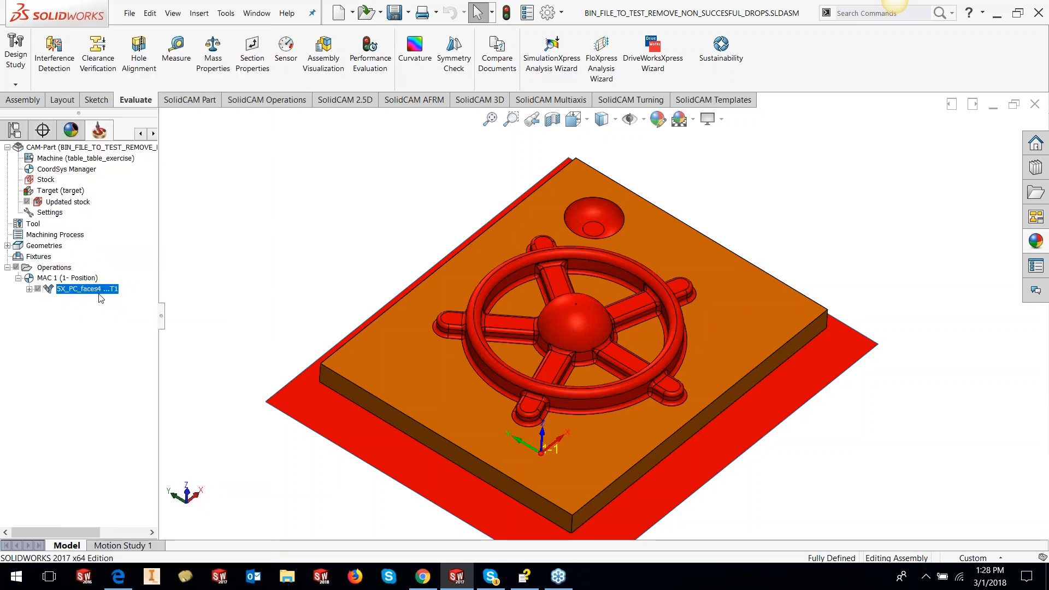
Step: Add a new Sim. 5-Axis Milling operation after 5X_PC_faces4
right_click(101, 298)
mouse_move(164, 37)
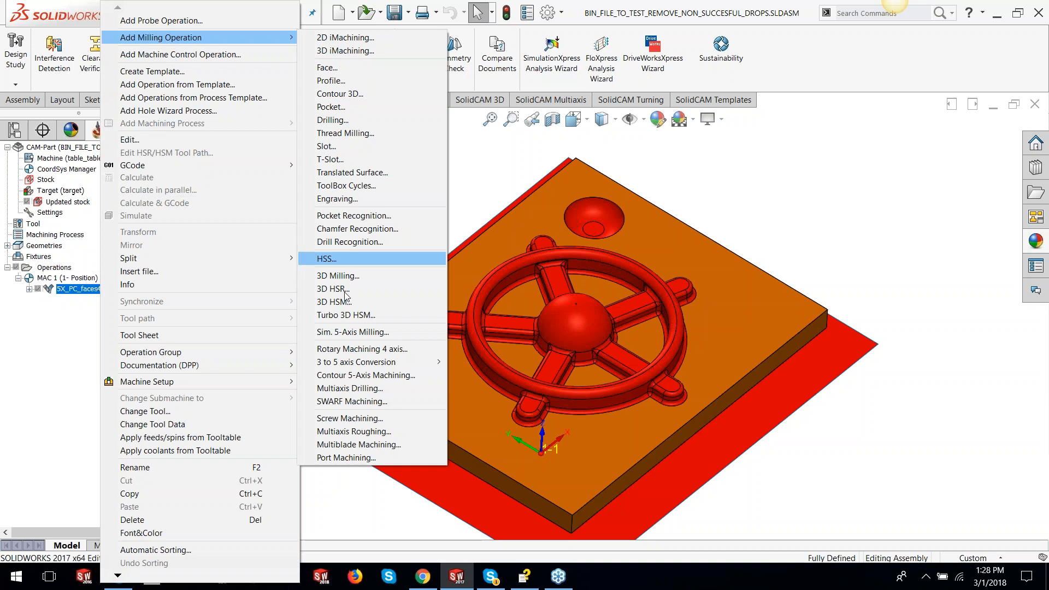
left_click(336, 347)
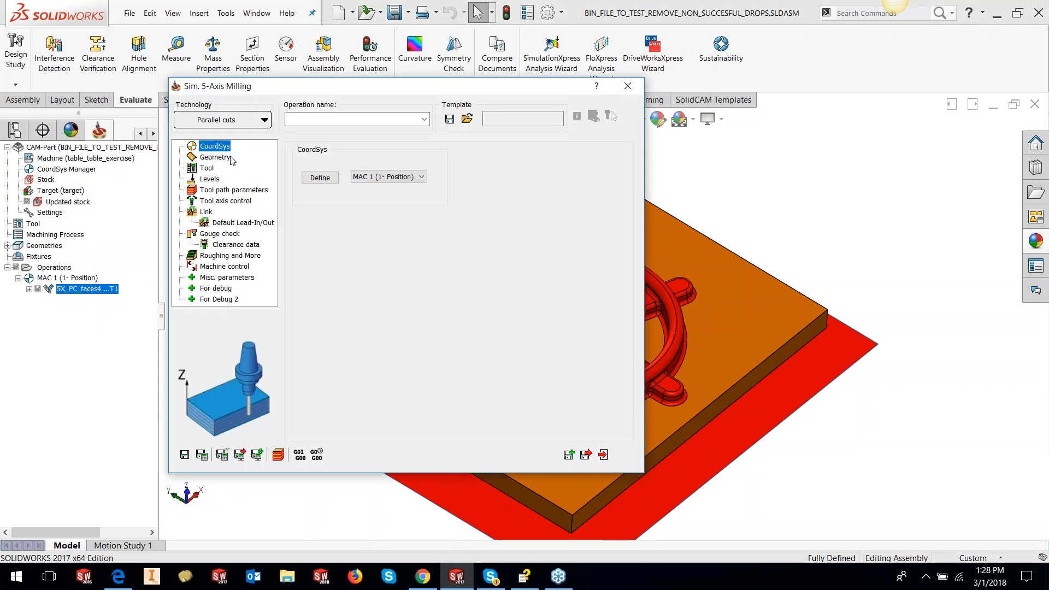
Step: Define the flat red surface beneath the block as drive surface faces6, with its direction reversed to point up towards the wheel
left_click(231, 158)
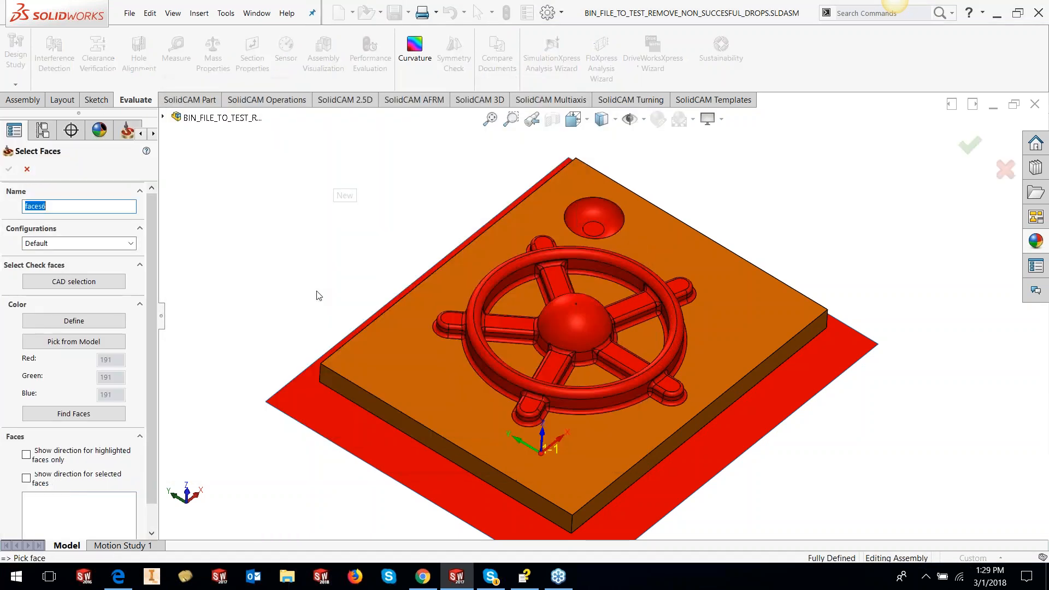
left_click(376, 457)
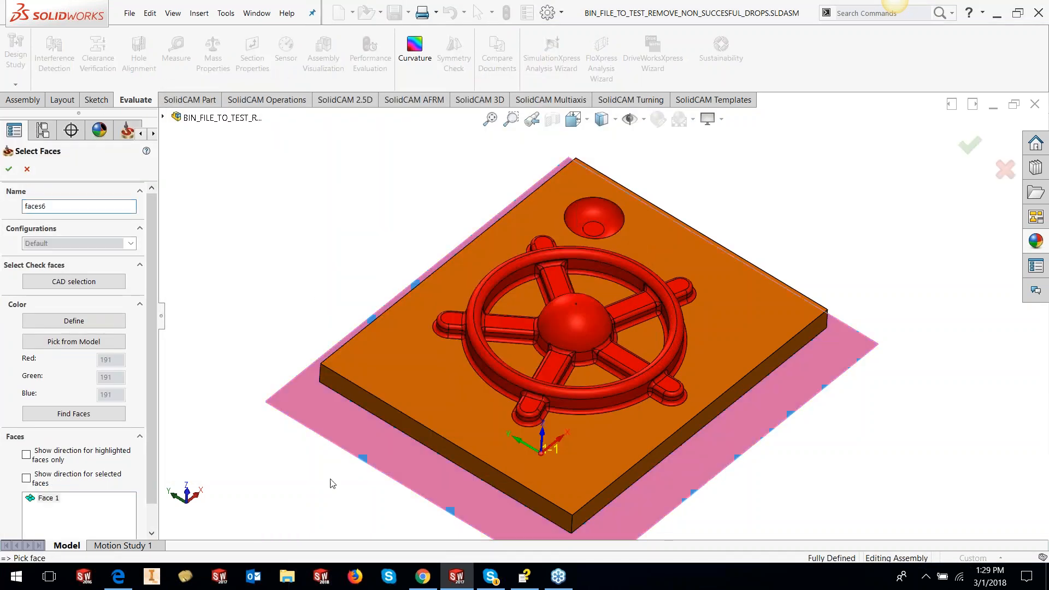
middle_click_drag(628, 417, 632, 298)
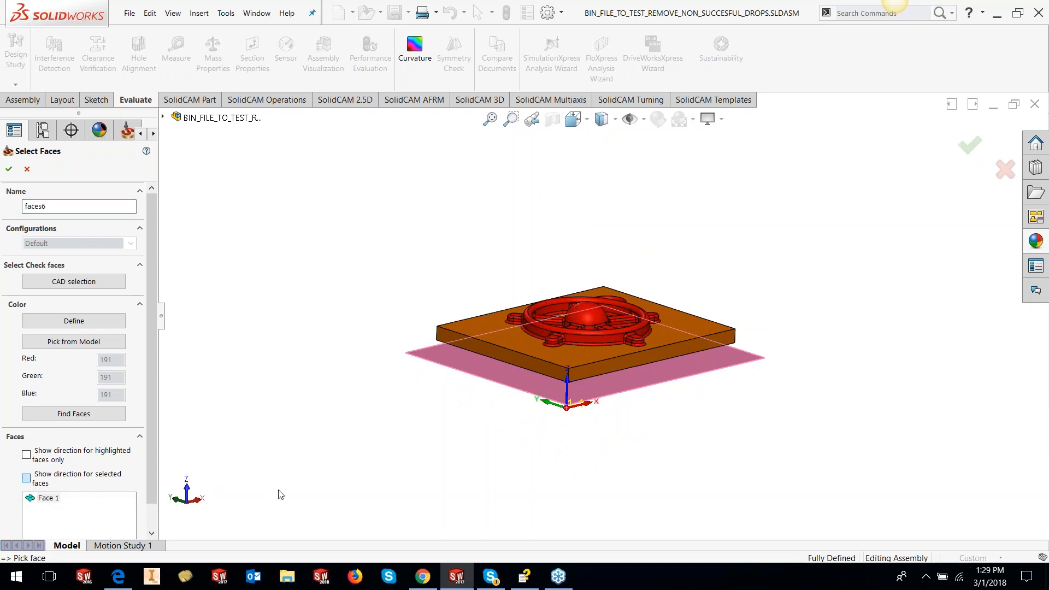
left_click(100, 486)
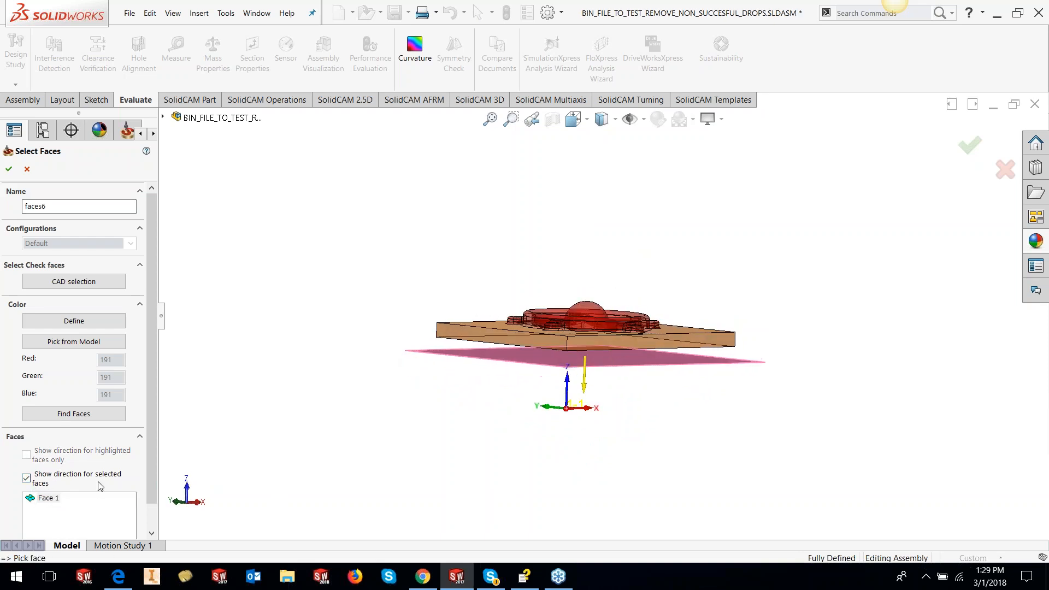
right_click(54, 500)
left_click(67, 533)
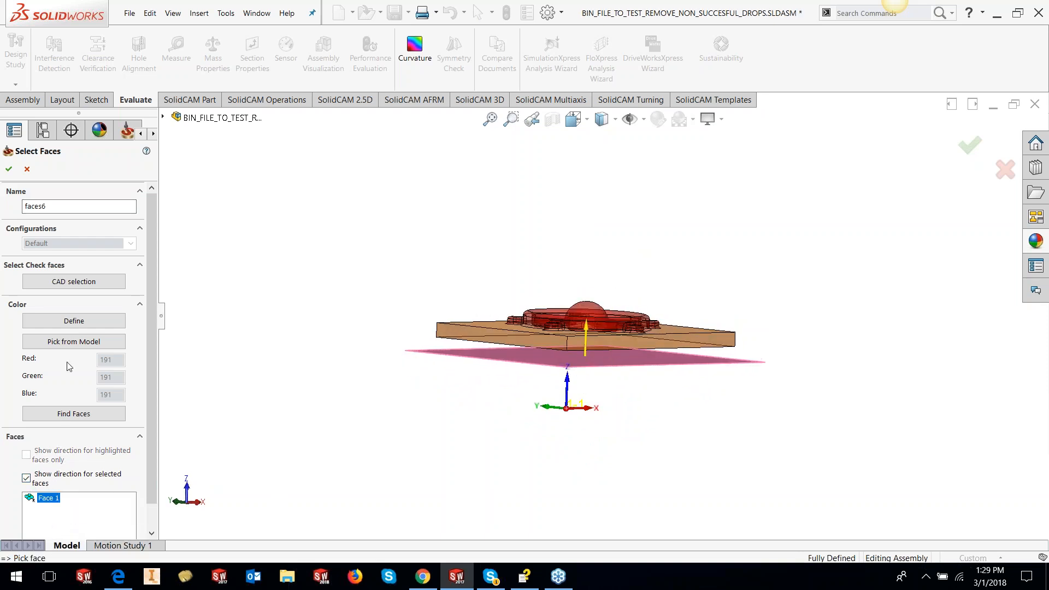
left_click(9, 169)
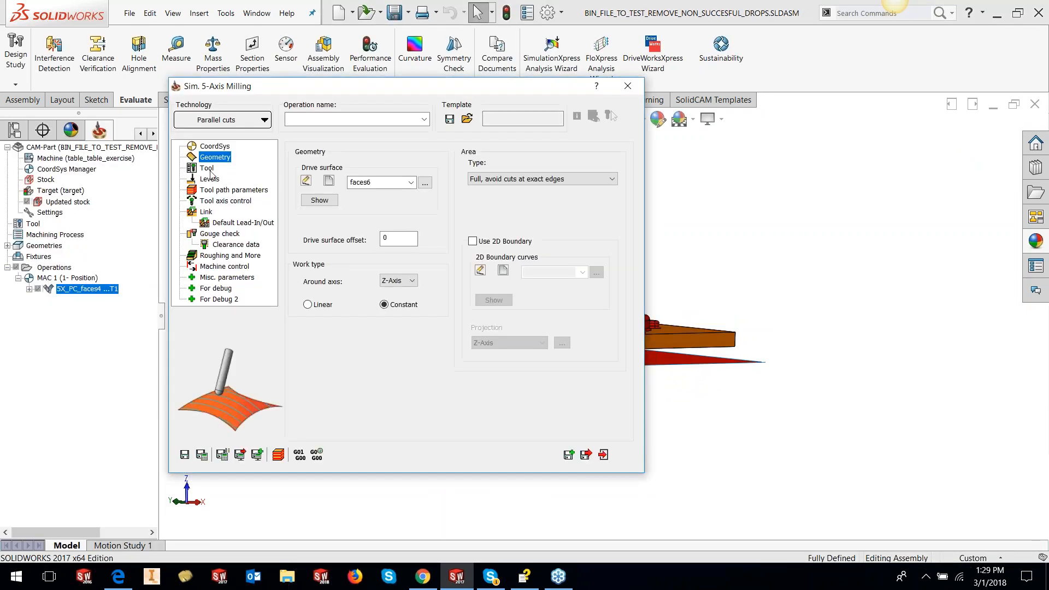
Step: Add a ball nose mill with a 10 mm diameter and assign it as the operation's tool
left_click(370, 352)
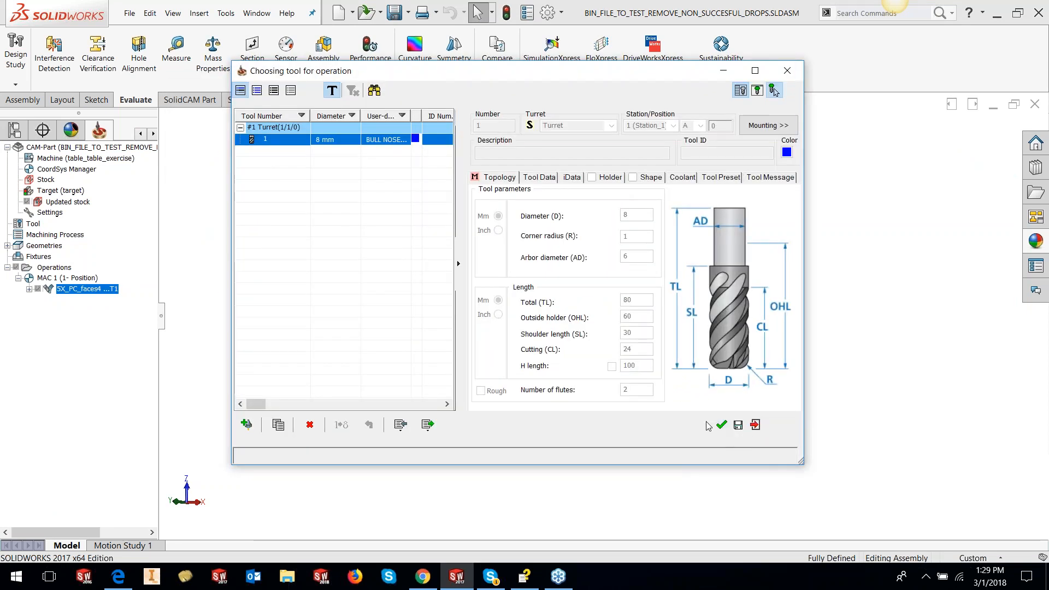
left_click(722, 425)
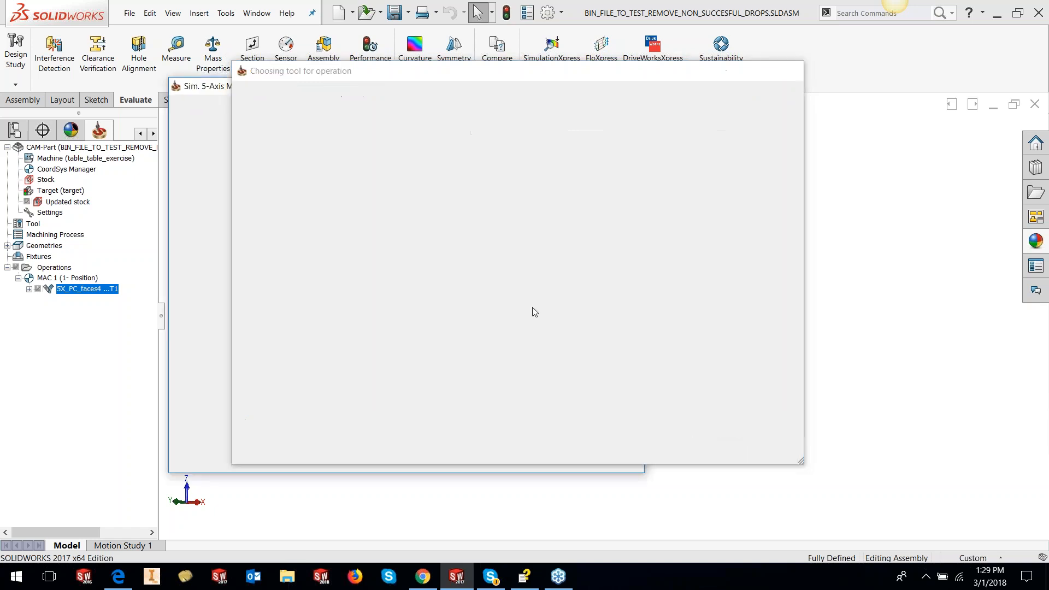
left_click(395, 354)
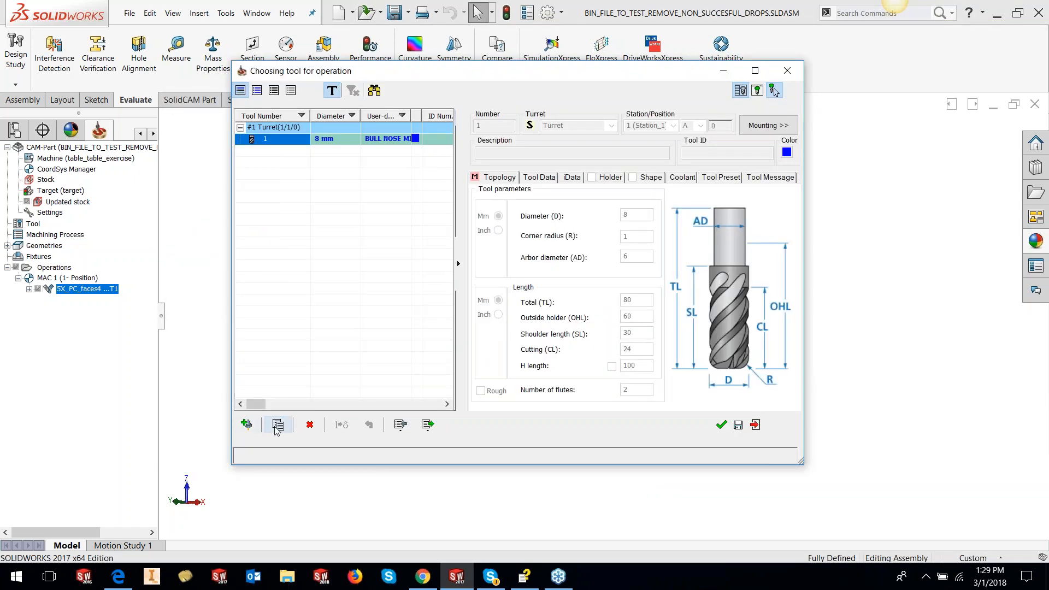
left_click(247, 426)
left_click(613, 146)
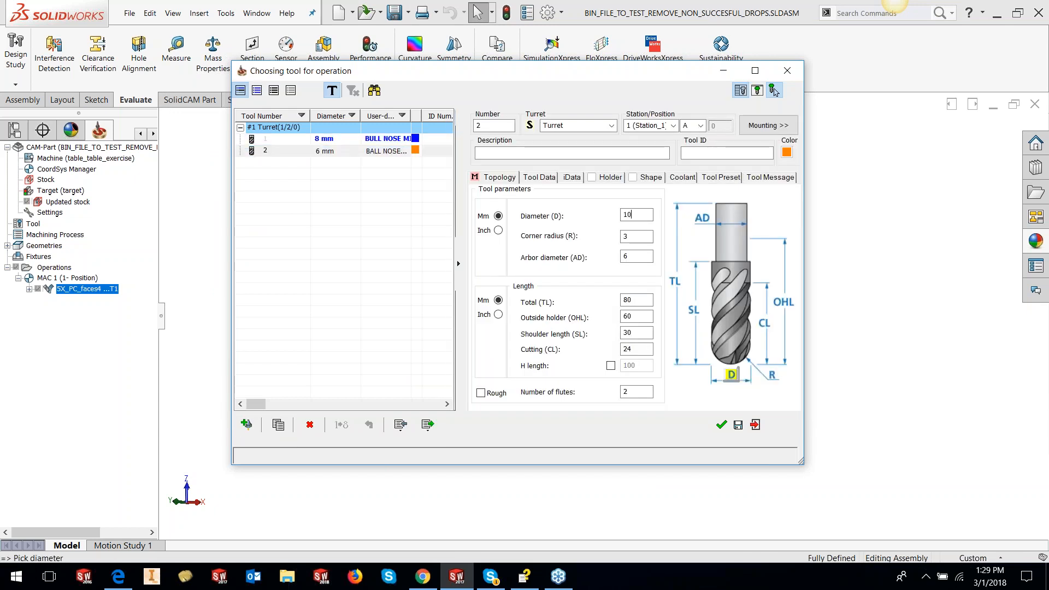
key("Return")
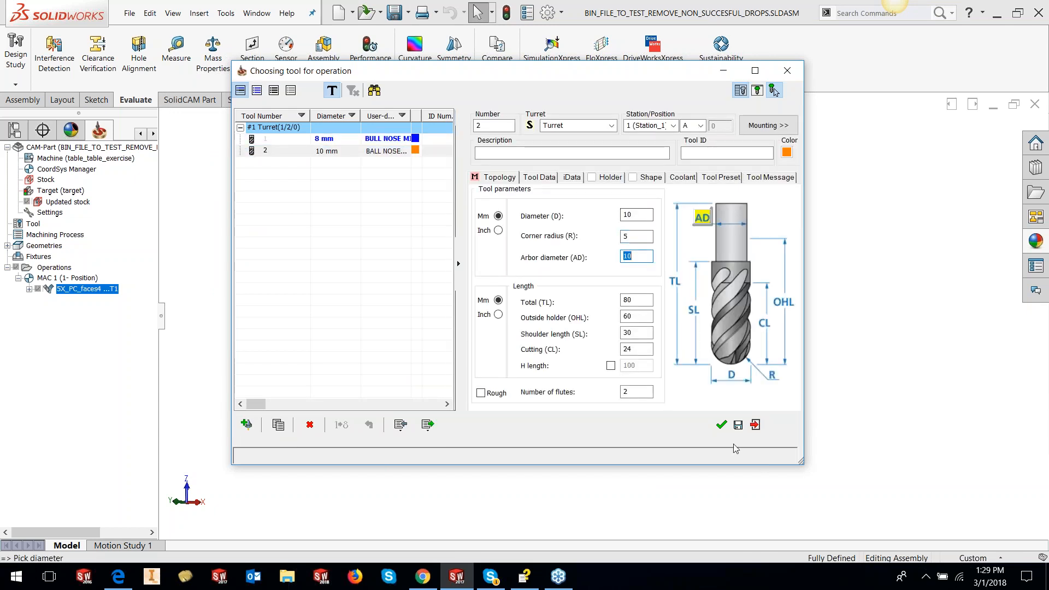
left_click(721, 425)
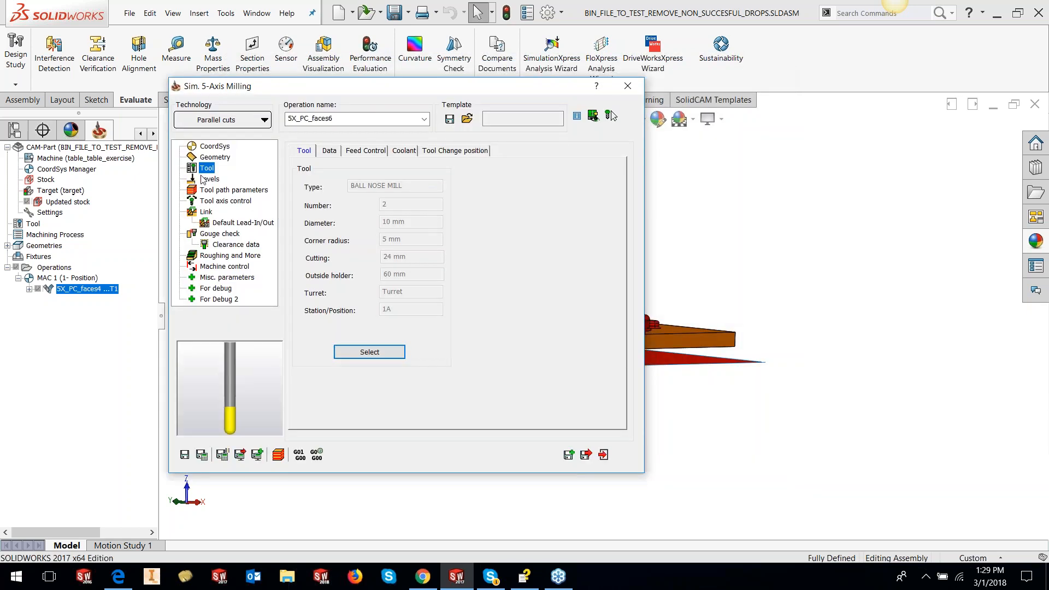
Step: Set the maximum step over of the 5X_PC_faces6 tool path to 2
left_click(206, 180)
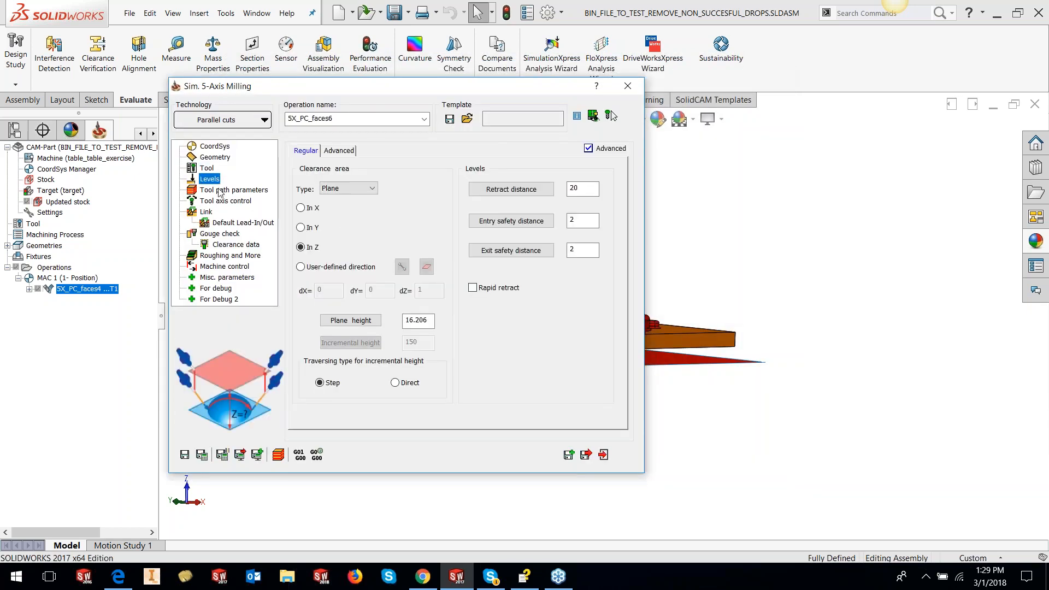
left_click(220, 191)
left_click(402, 301)
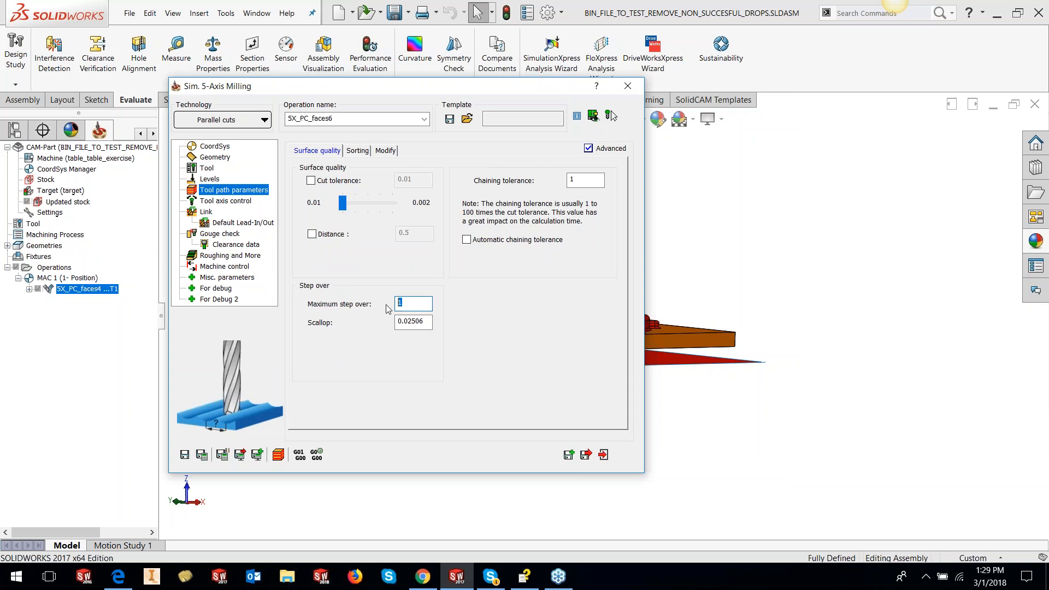
type("2")
Step: Set the tilt angle at side of cutting to 15, then save and calculate the 5X_PC_faces6 operation
left_click(219, 201)
left_click(426, 303)
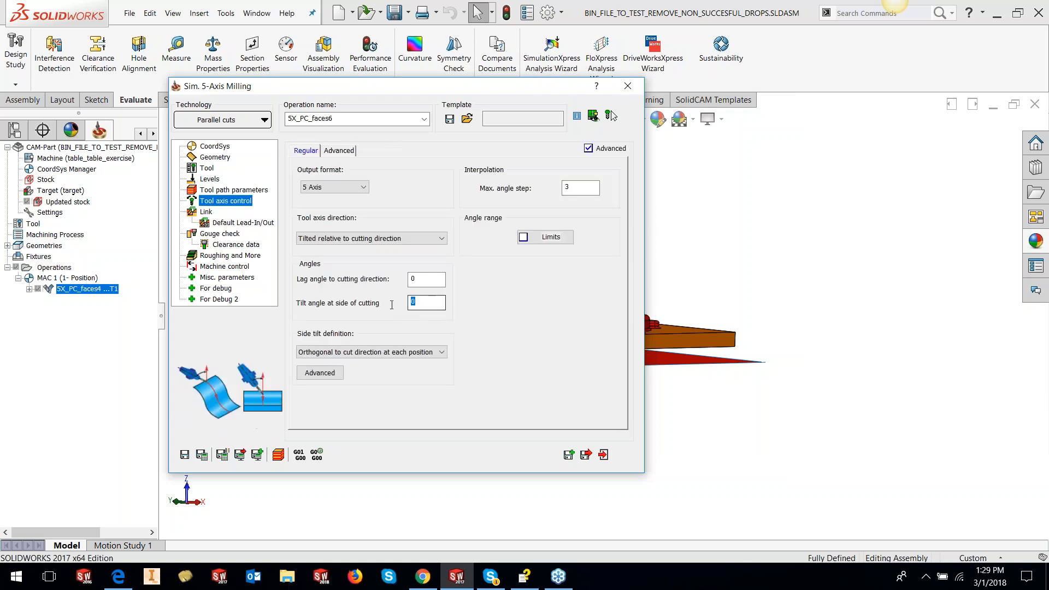
type("15")
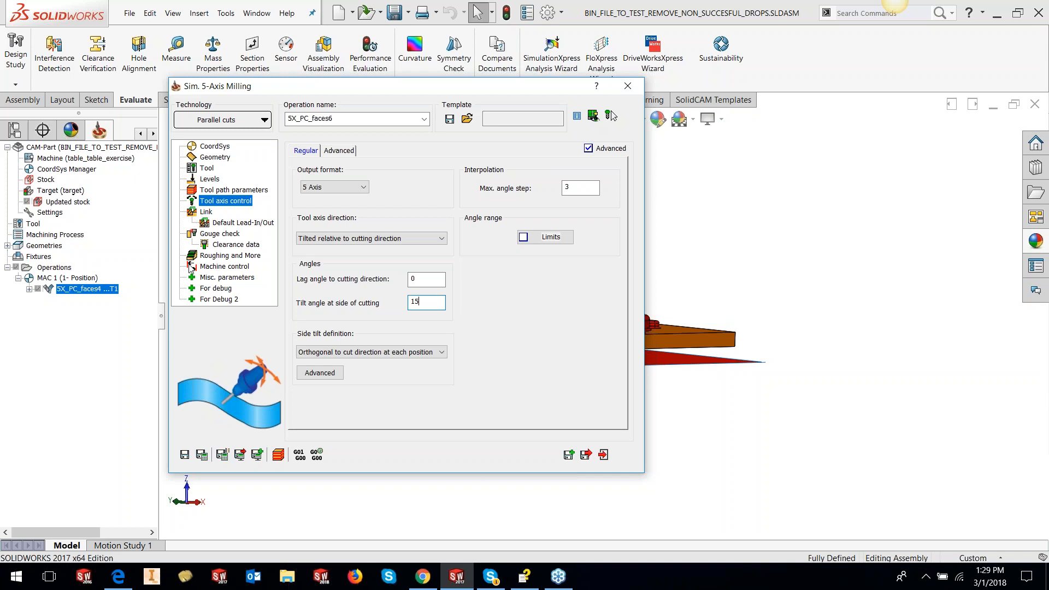
left_click(201, 455)
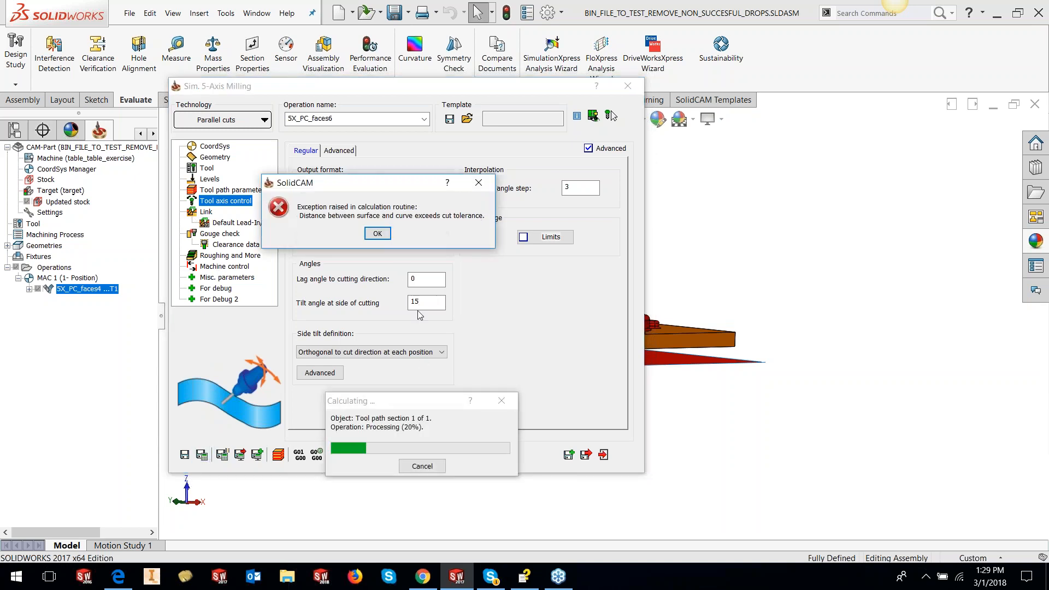
left_click(378, 233)
Step: Change the operation's technology to Morph between two boundary curves and go to its geometry definition
left_click(264, 120)
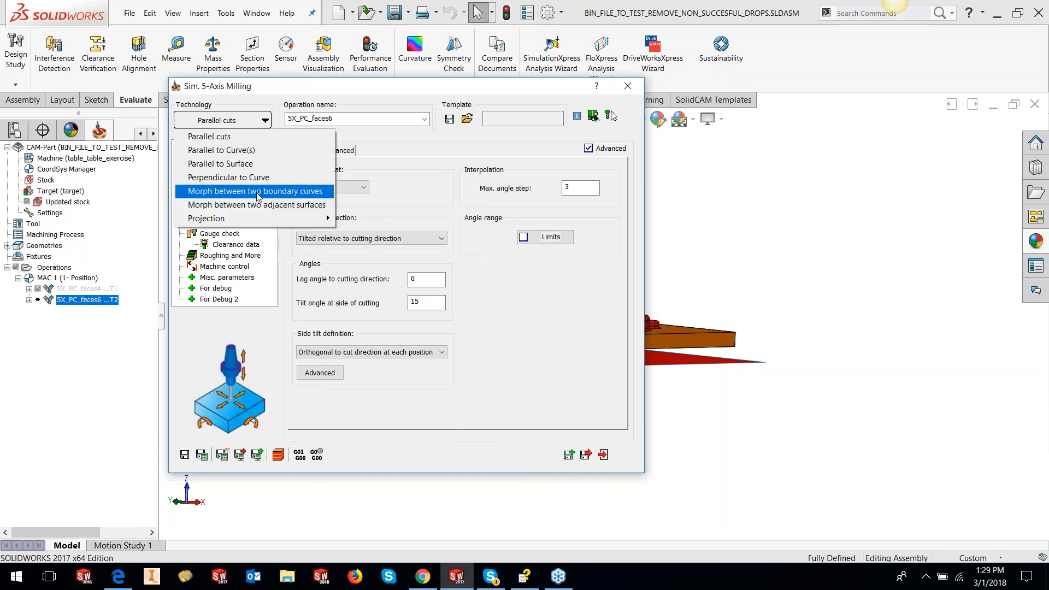
left_click(258, 192)
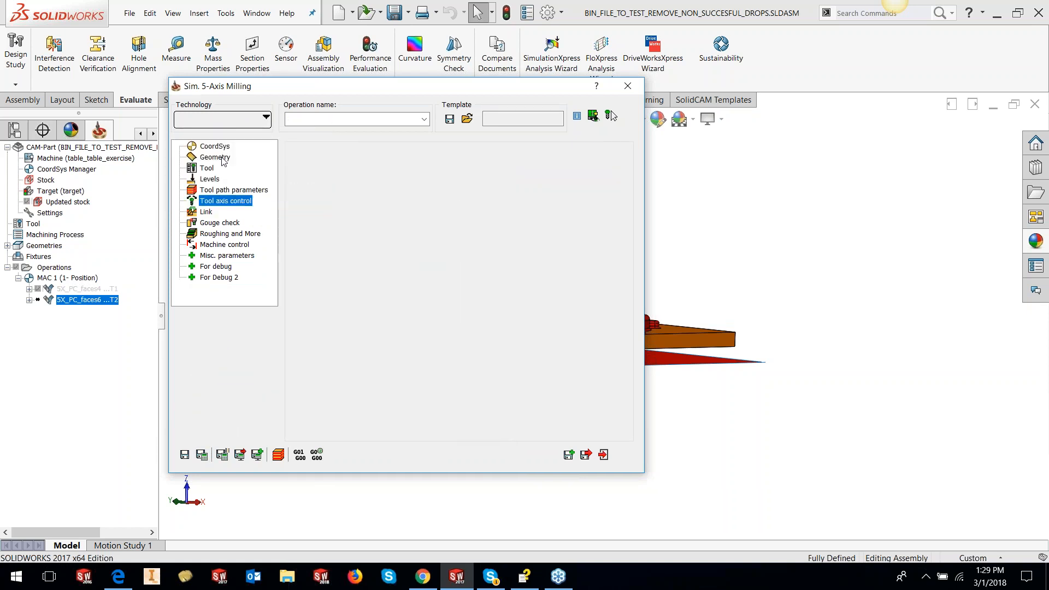
left_click(219, 158)
left_click(424, 245)
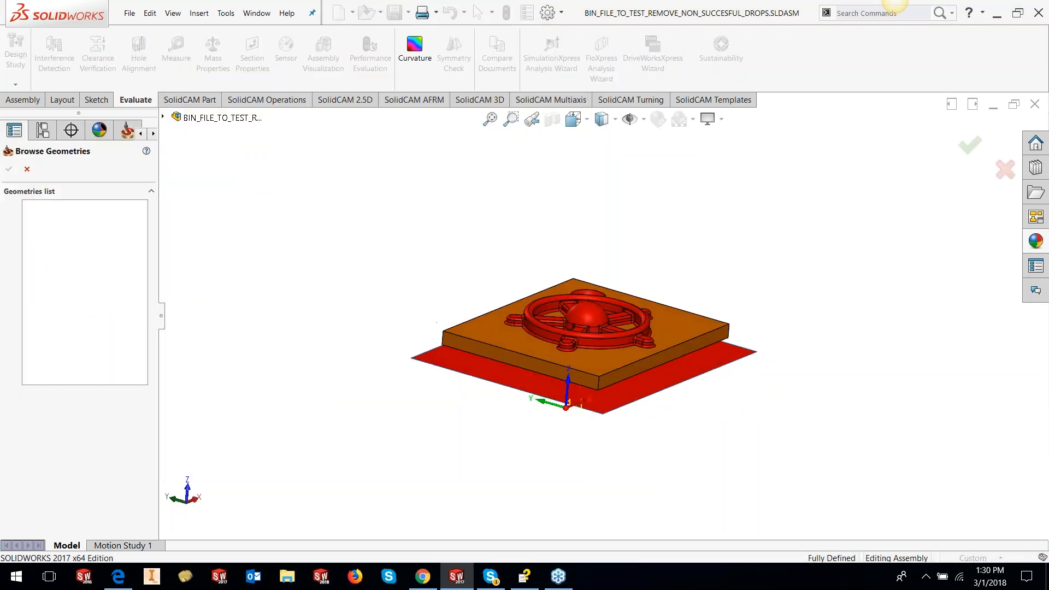
left_click(27, 169)
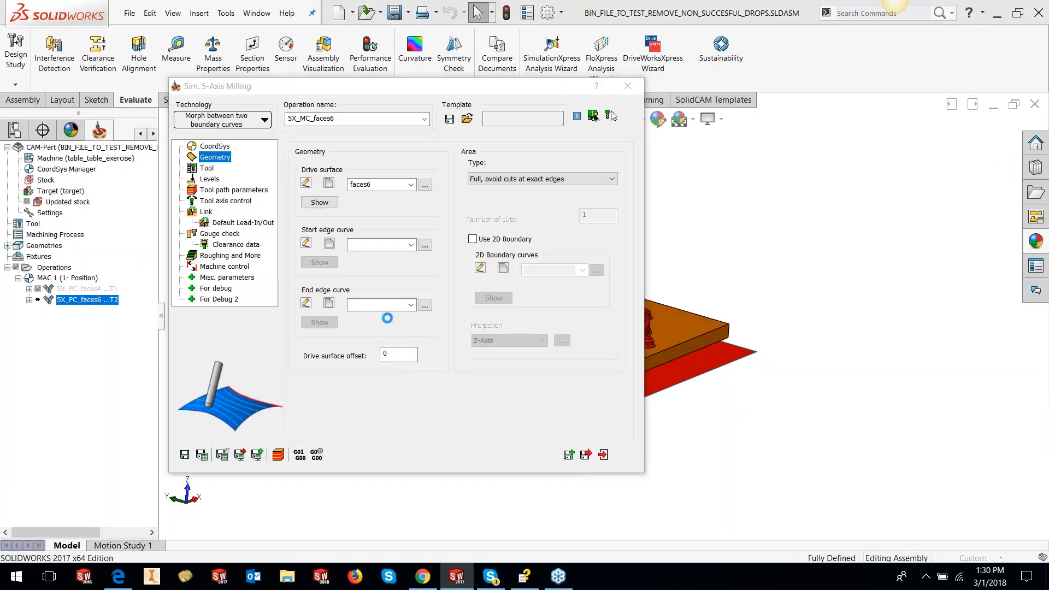
Step: Define the start edge curve as a single chain along the front-left edge of the flat red drive surface
left_click(506, 386)
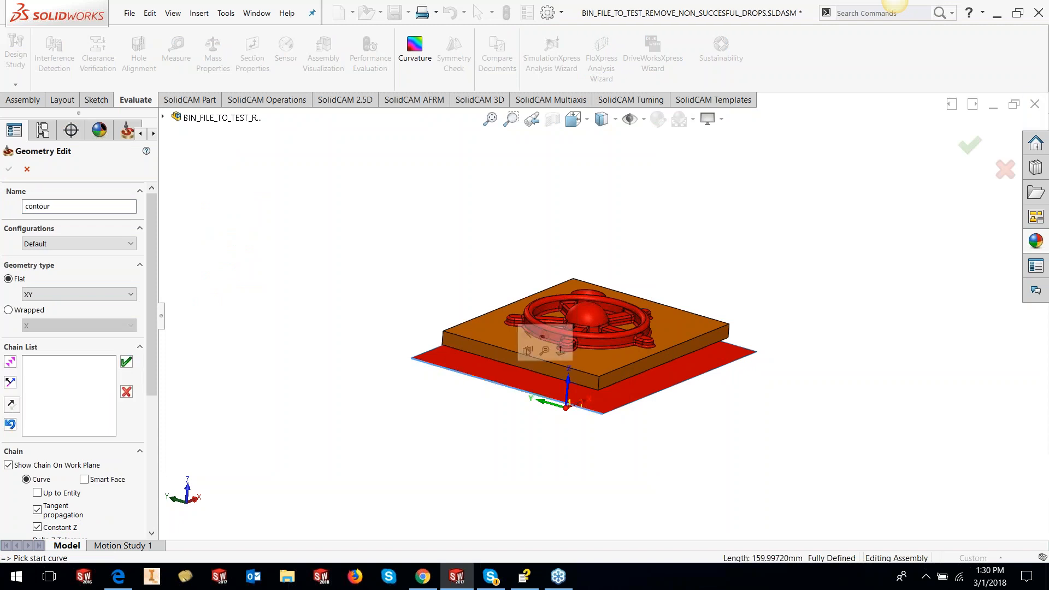
left_click(315, 228)
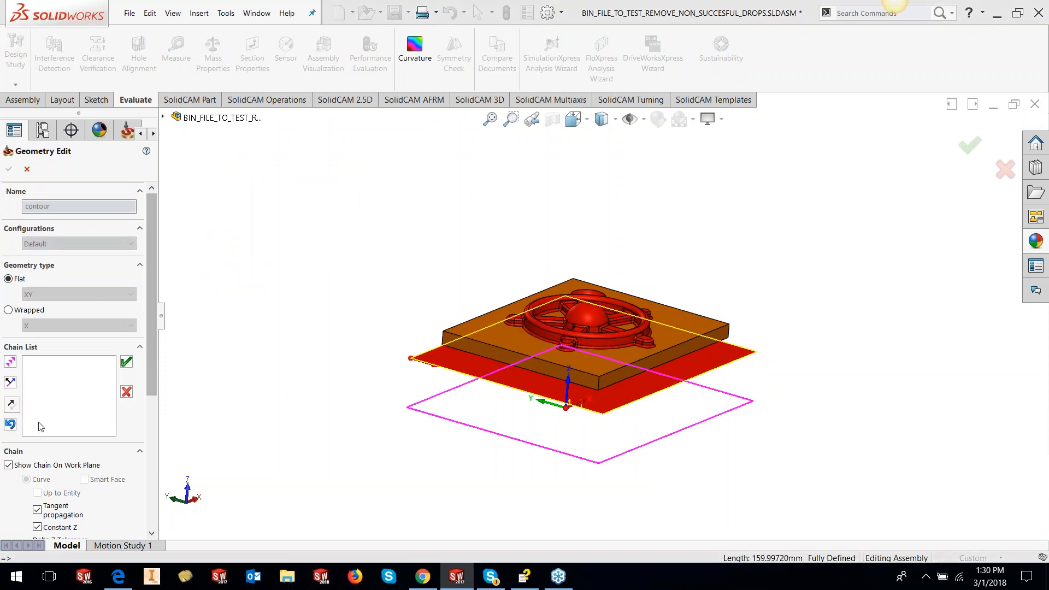
left_click(9, 424)
left_click(11, 424)
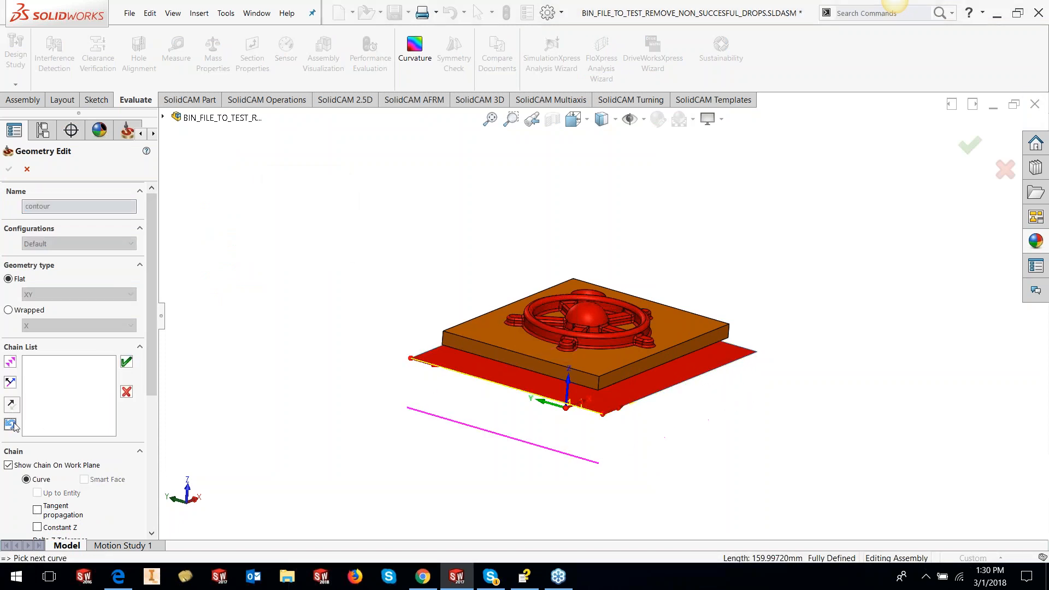
left_click(127, 362)
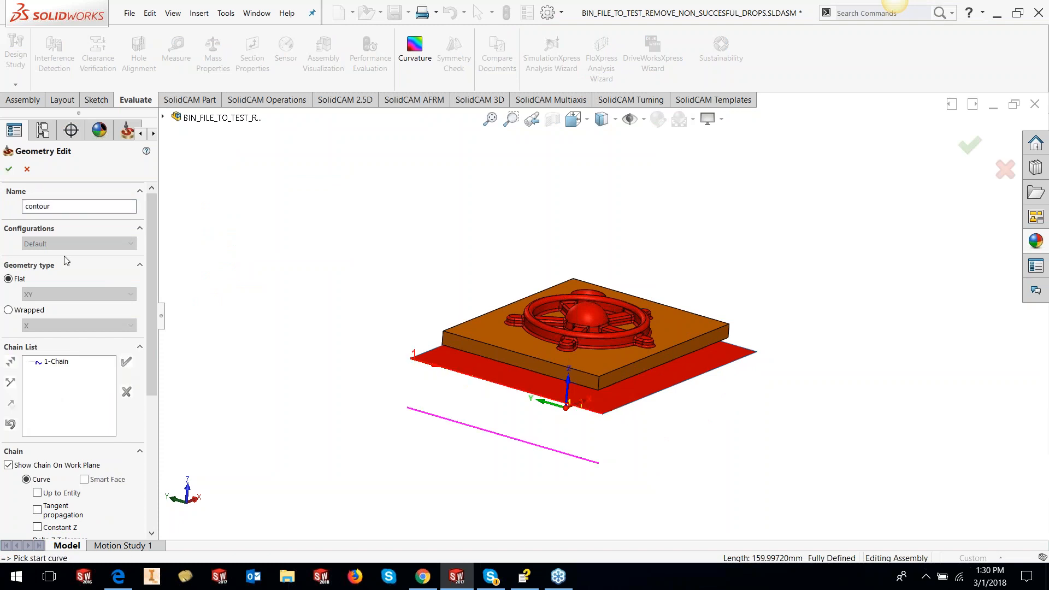
Step: Accept the start edge curve, pick the opposite edge of the red base surface as the end edge curve, and calculate the operation
left_click(9, 169)
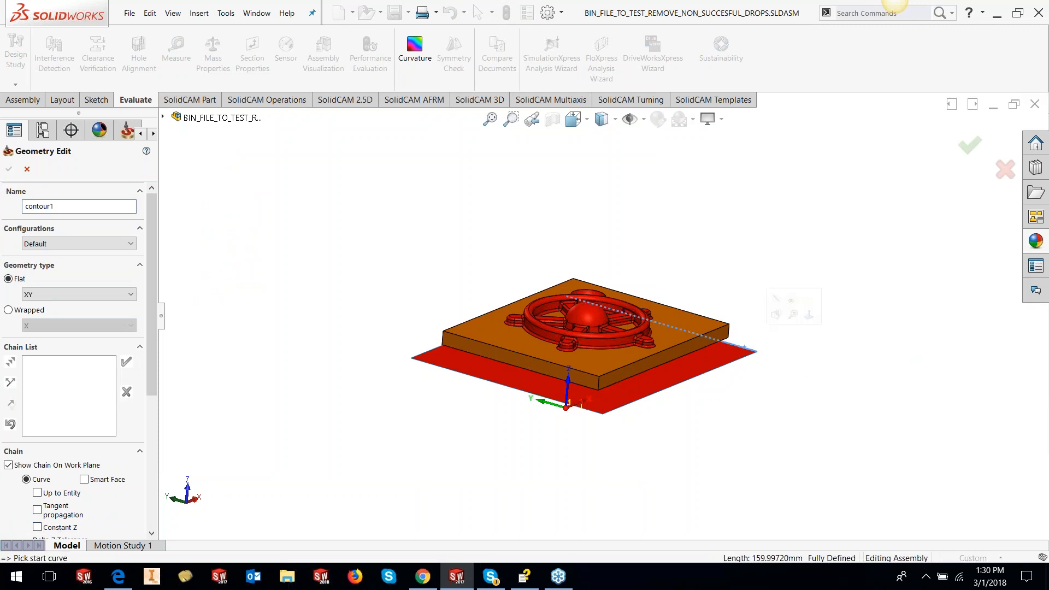
left_click(757, 352)
left_click(126, 360)
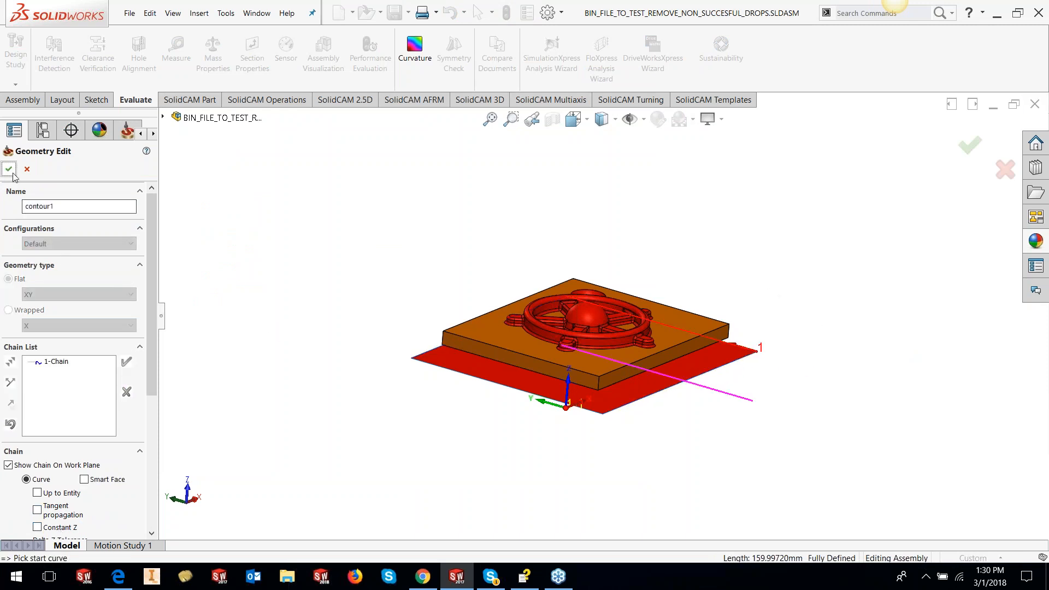
left_click(8, 169)
left_click(202, 455)
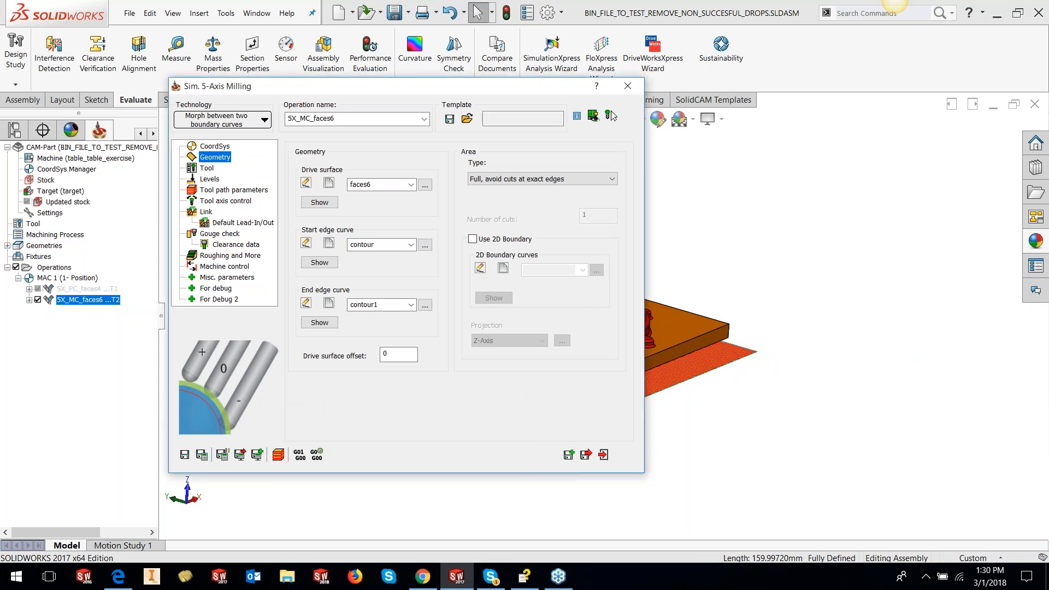
left_click(628, 86)
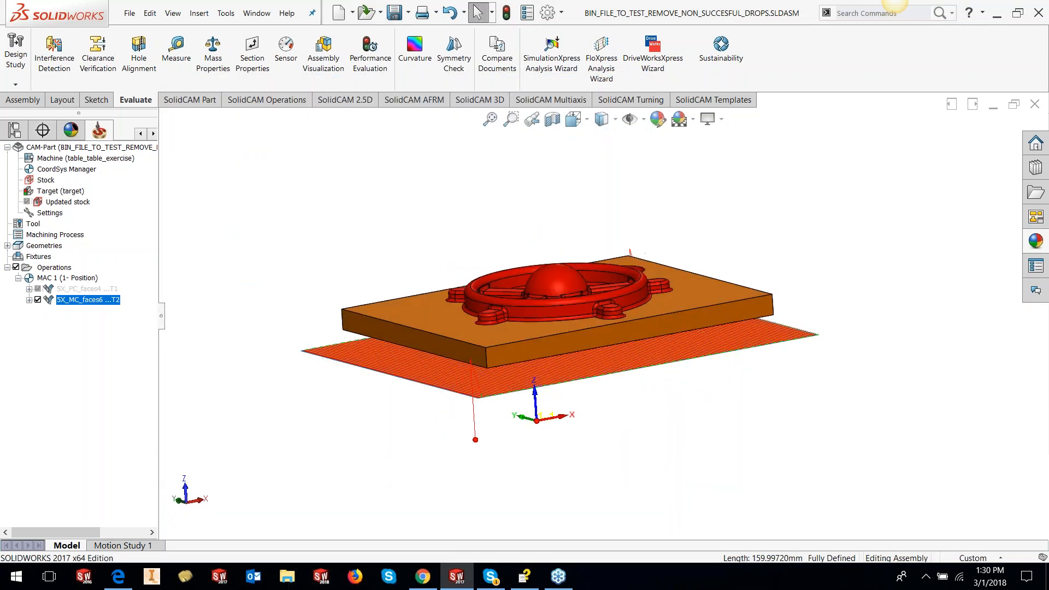
Step: Set the clearance plane height of the 5X_MC_faces6 operation to 100
right_click(90, 302)
left_click(118, 140)
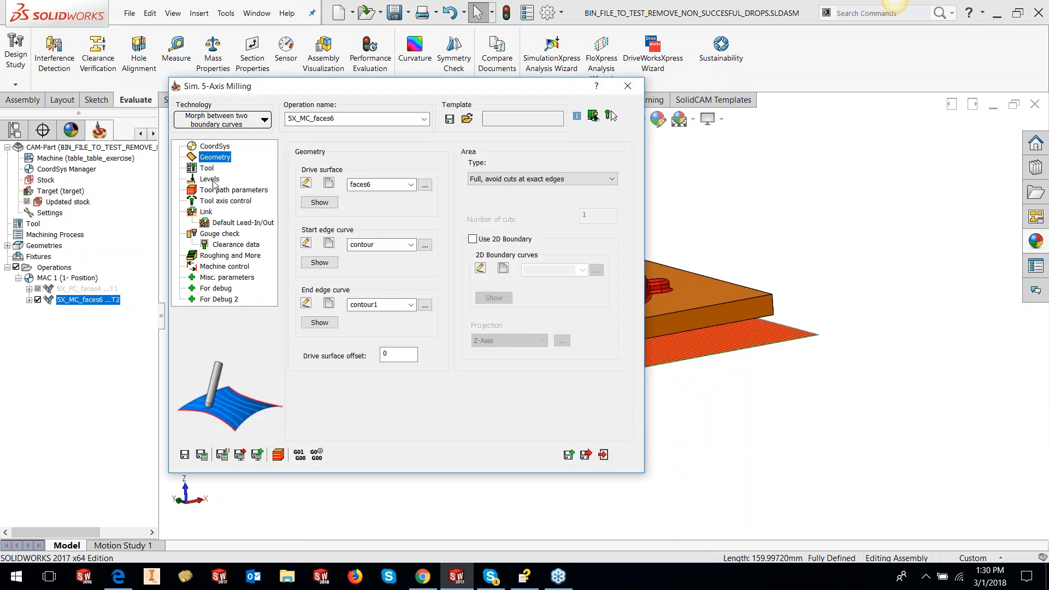
left_click(210, 180)
left_click(358, 322)
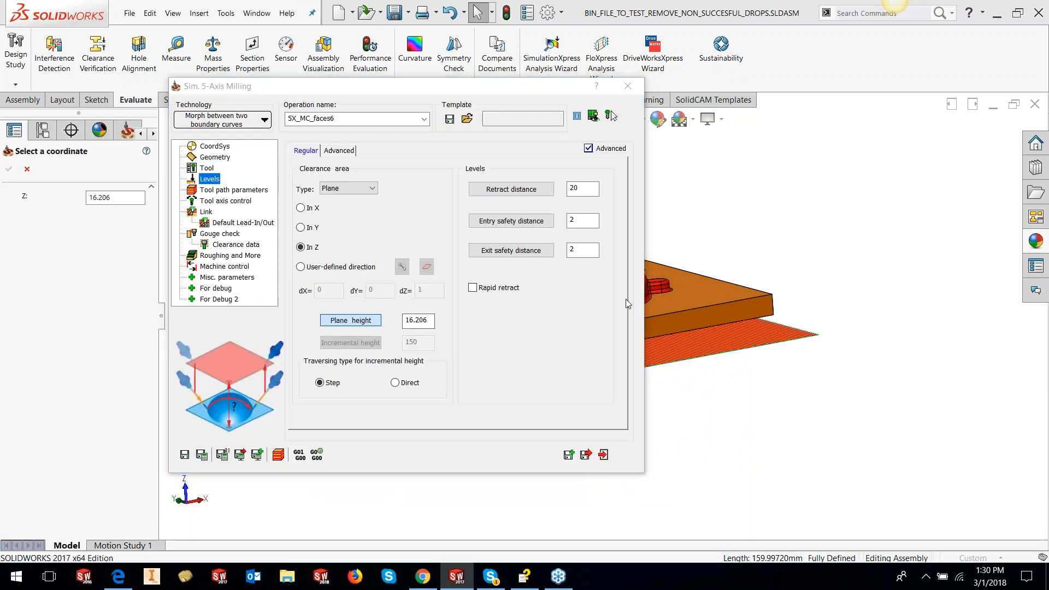
left_click(499, 276)
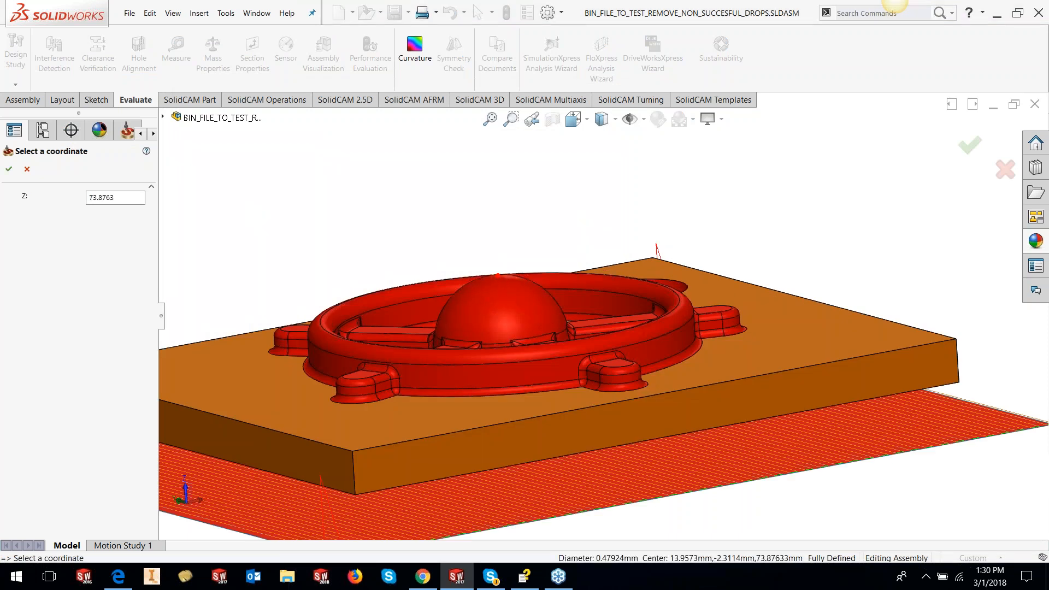
left_click(9, 169)
key("Tab")
type("100")
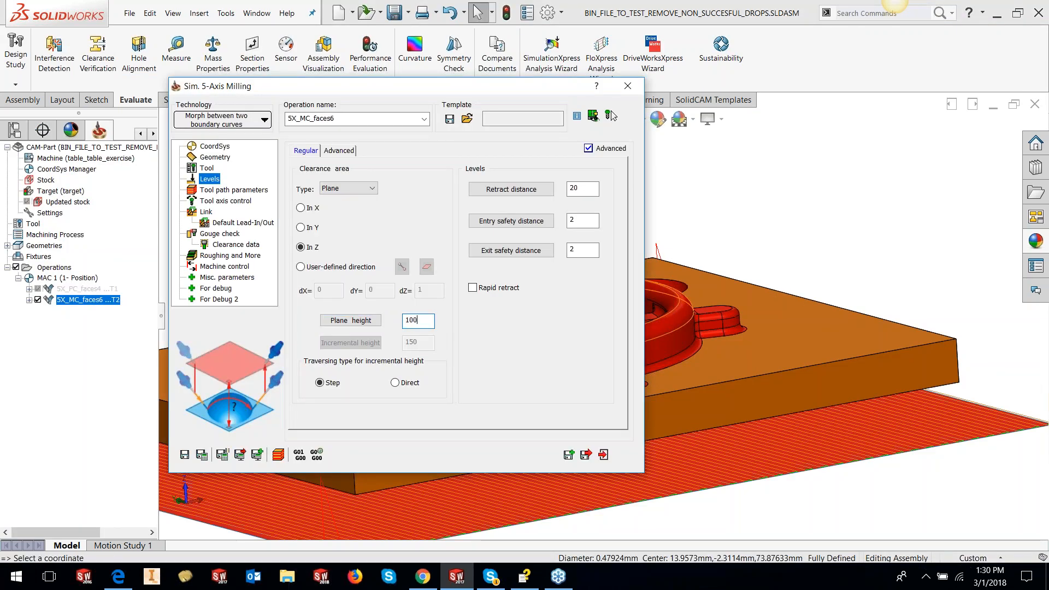
Step: Set the entry and exit safety distances to 10 and recalculate the operation
left_click(551, 227)
type("10")
left_click(575, 247)
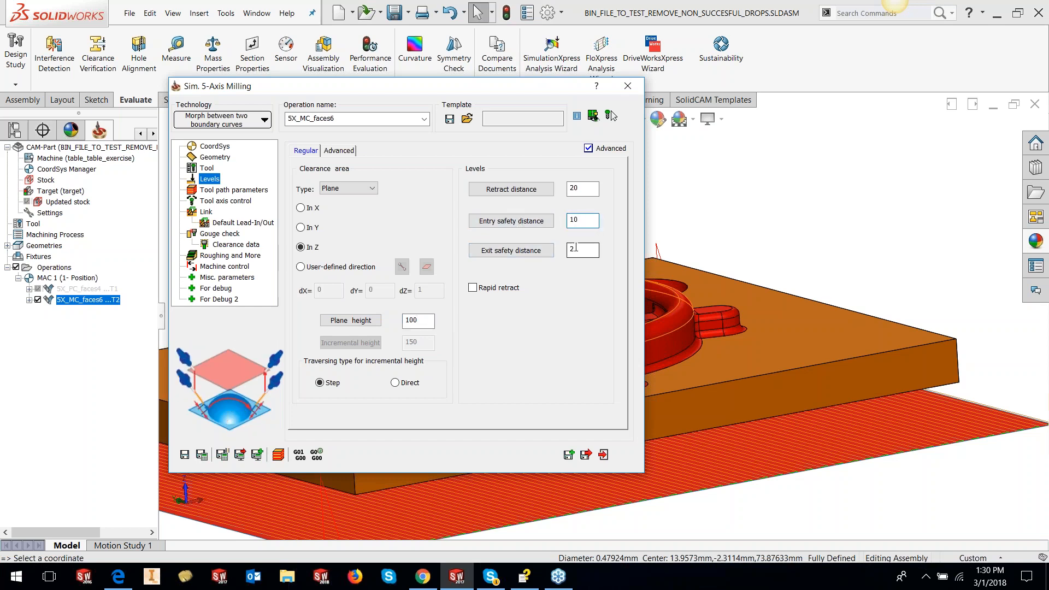
left_click(206, 460)
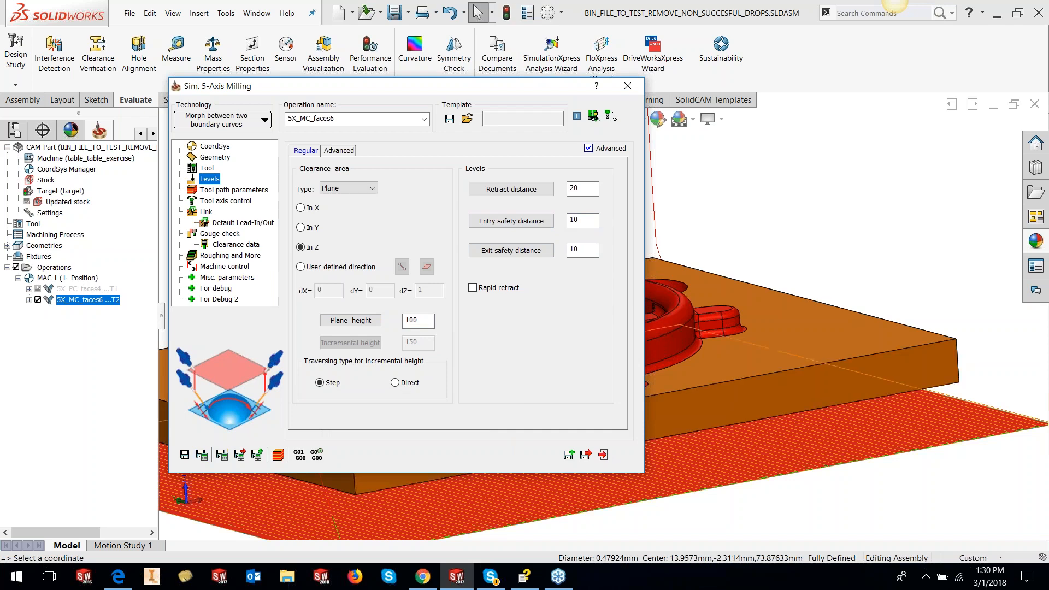
left_click(605, 456)
middle_click_drag(605, 456, 678, 377)
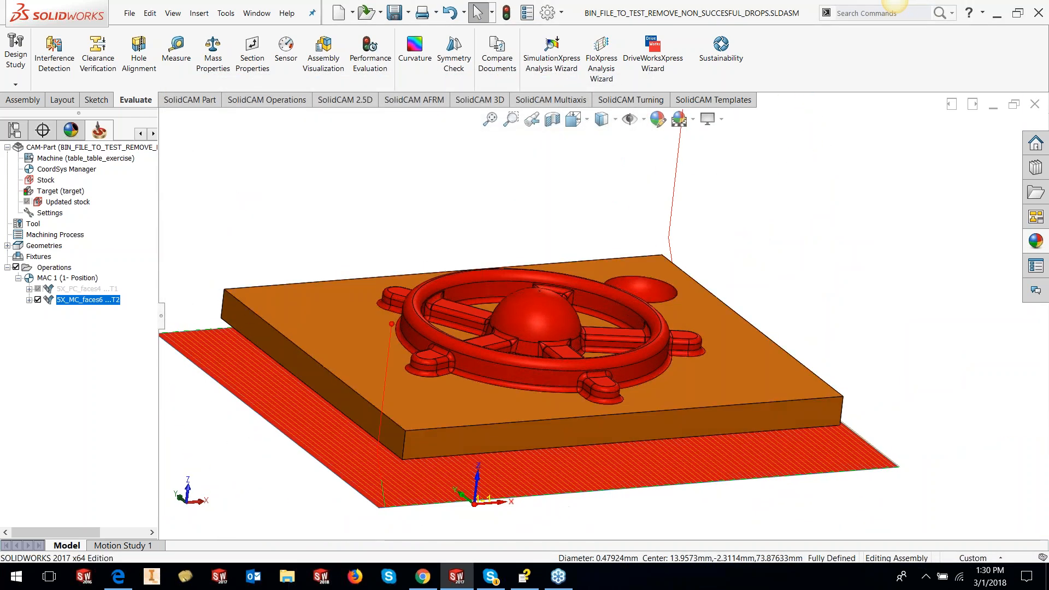
Step: Simulate the 5X_MC_faces6 toolpath on the CAD model and examine the tool motion over the base surface
right_click(107, 301)
left_click(135, 216)
left_click(80, 378)
left_click(53, 348)
left_click(44, 376)
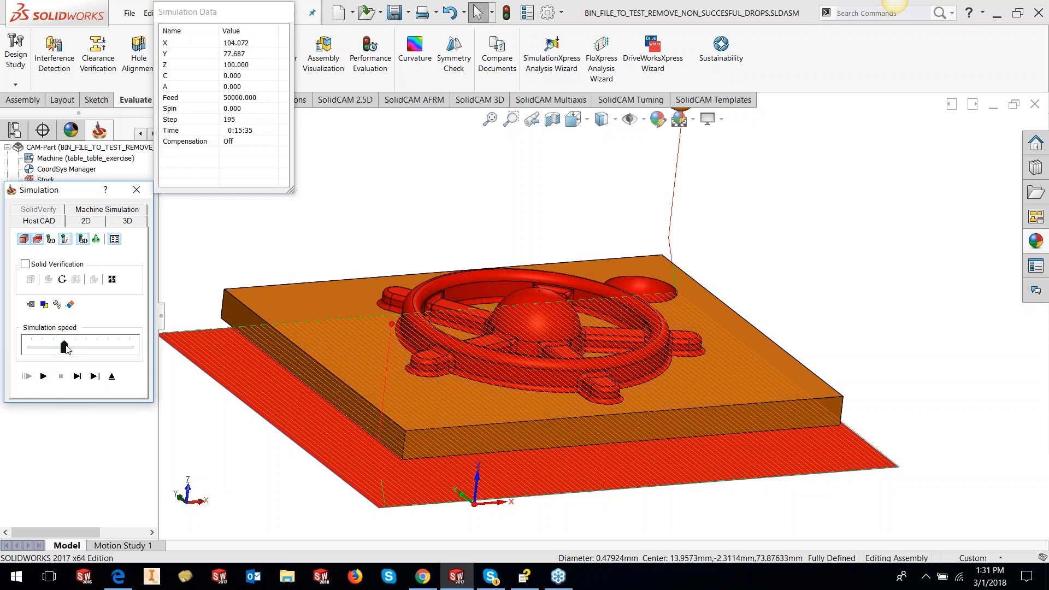
left_click(137, 189)
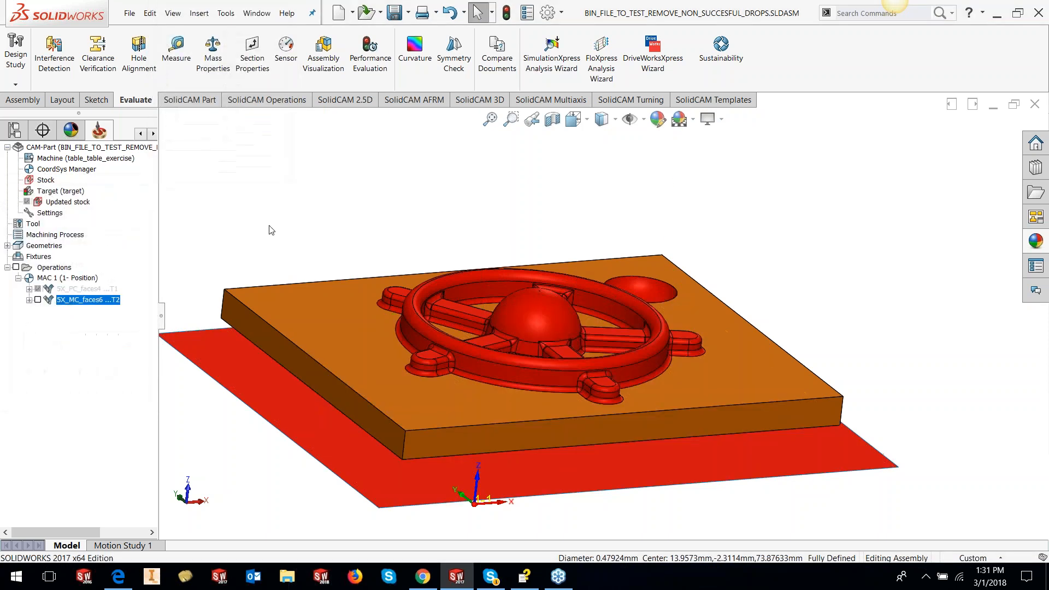
Step: Enable the first gouge check of the 5X_MC_faces6 operation, including the arbor and excluding the drive surfaces
middle_click_drag(559, 342, 558, 373)
scroll(607, 347, "up", 2)
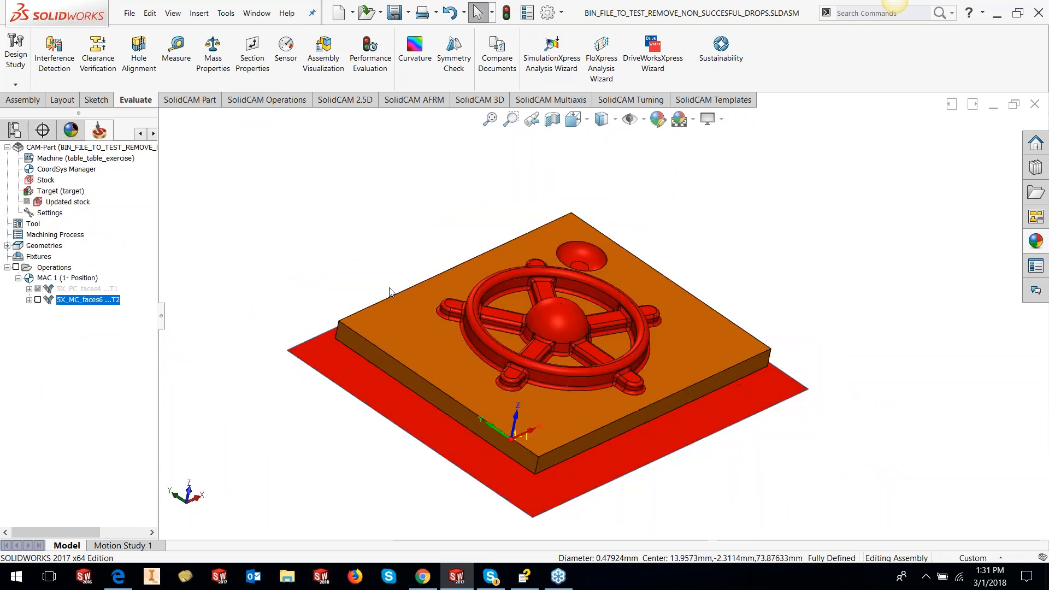
right_click(108, 302)
left_click(141, 140)
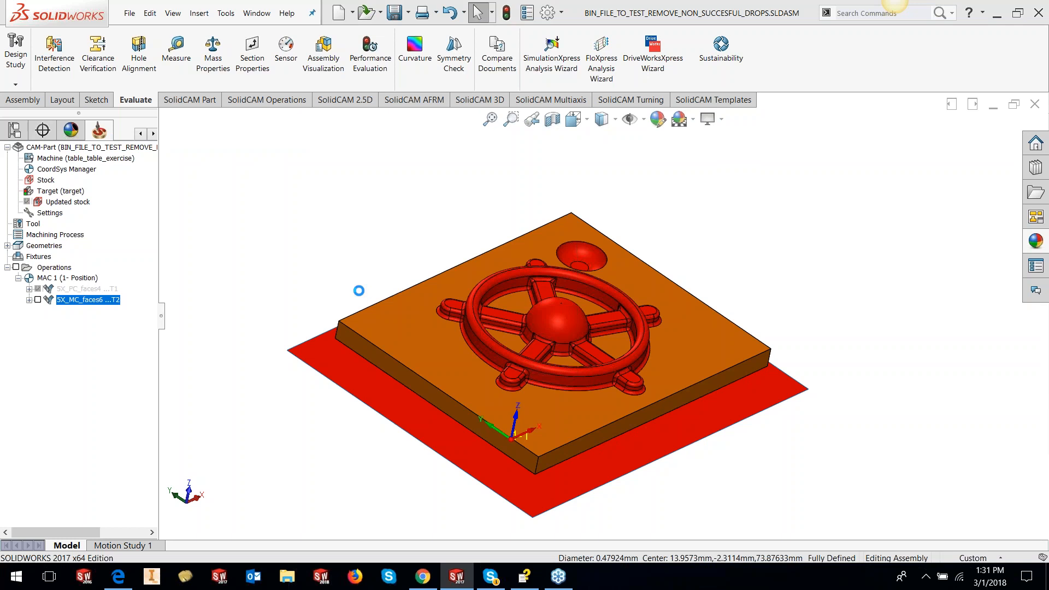
left_click(228, 234)
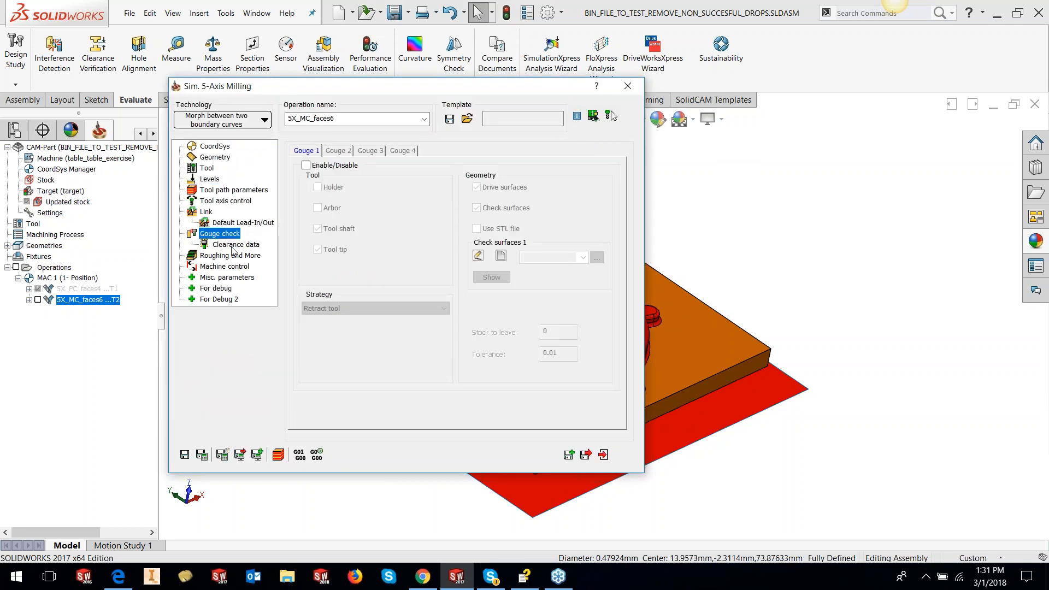
left_click(306, 165)
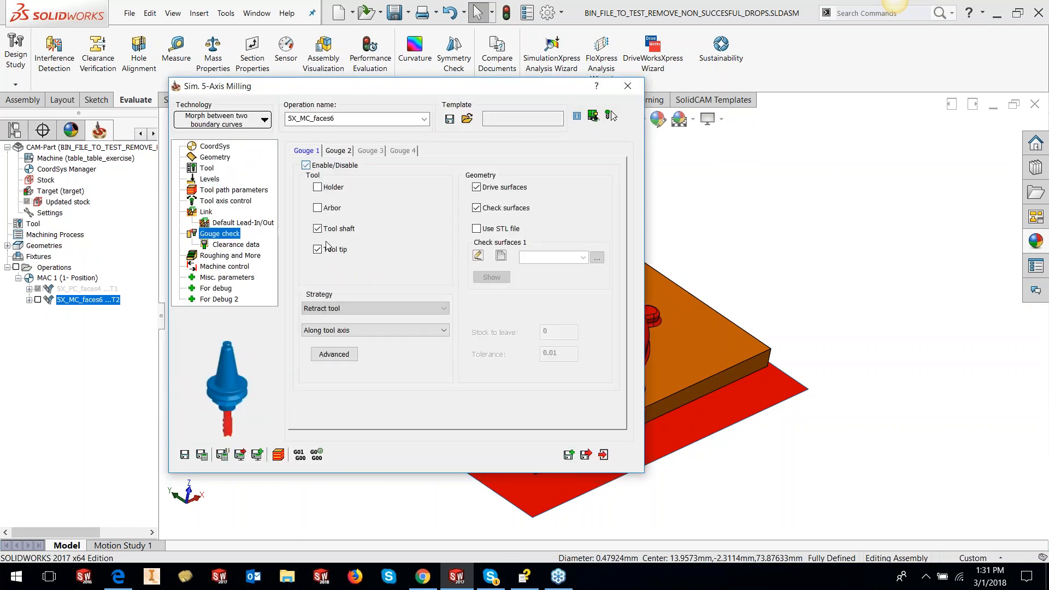
left_click(318, 209)
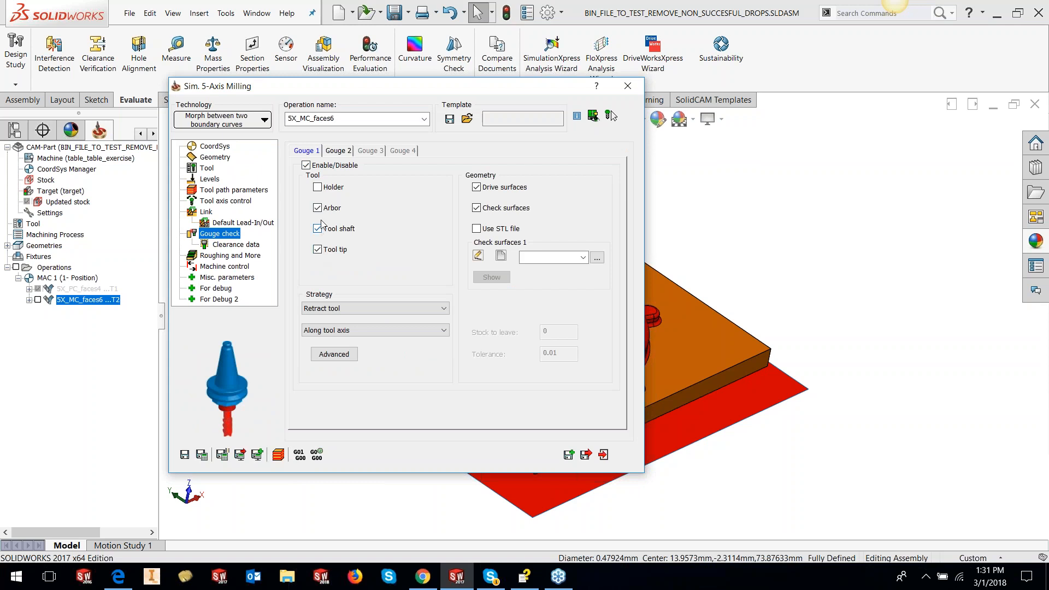
left_click(477, 187)
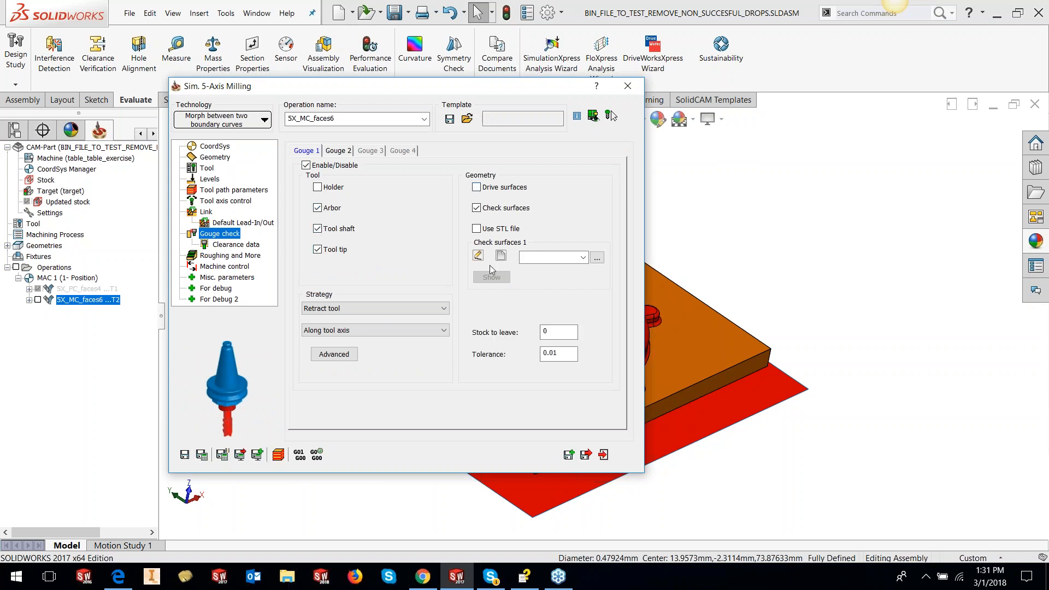
Step: Define the gouge check surfaces by finding all faces in the wheel's red colour and adding the plate's flat top faces, including those between the spokes
left_click(502, 255)
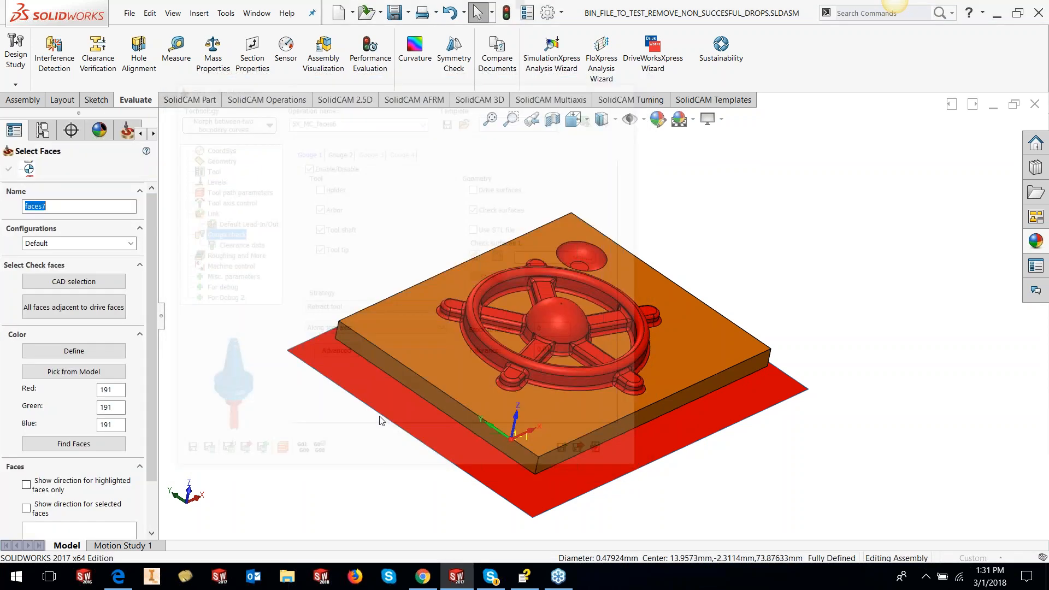
left_click(98, 372)
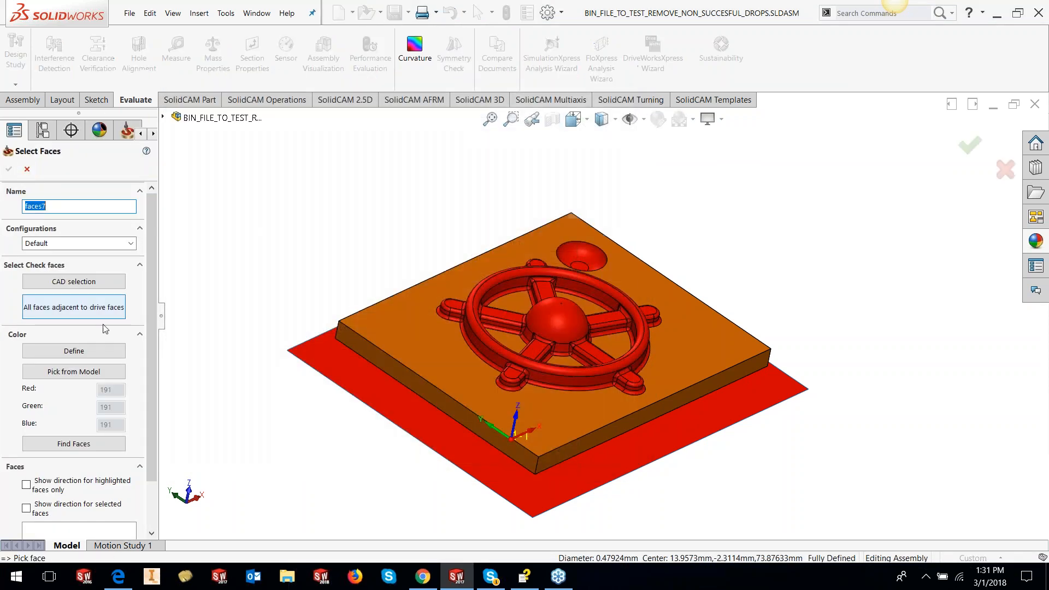
left_click(490, 346)
left_click(69, 444)
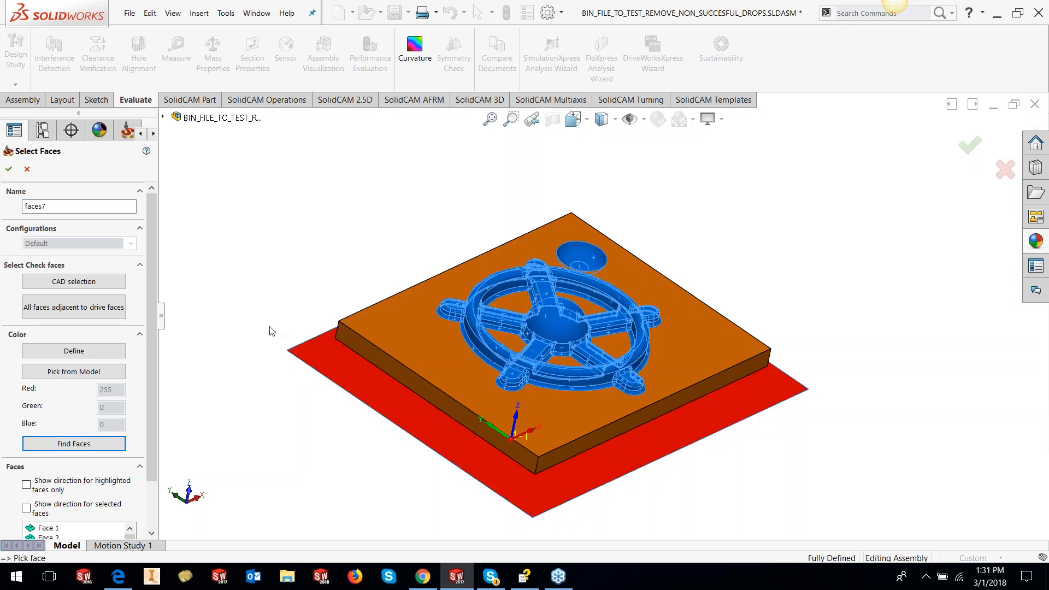
left_click(428, 315)
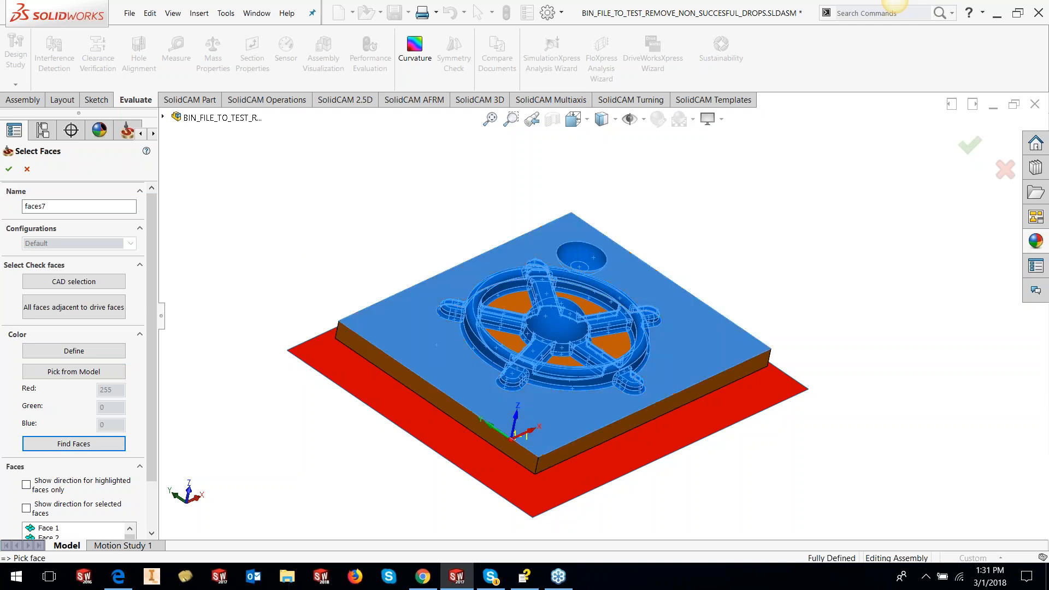
left_click(513, 311)
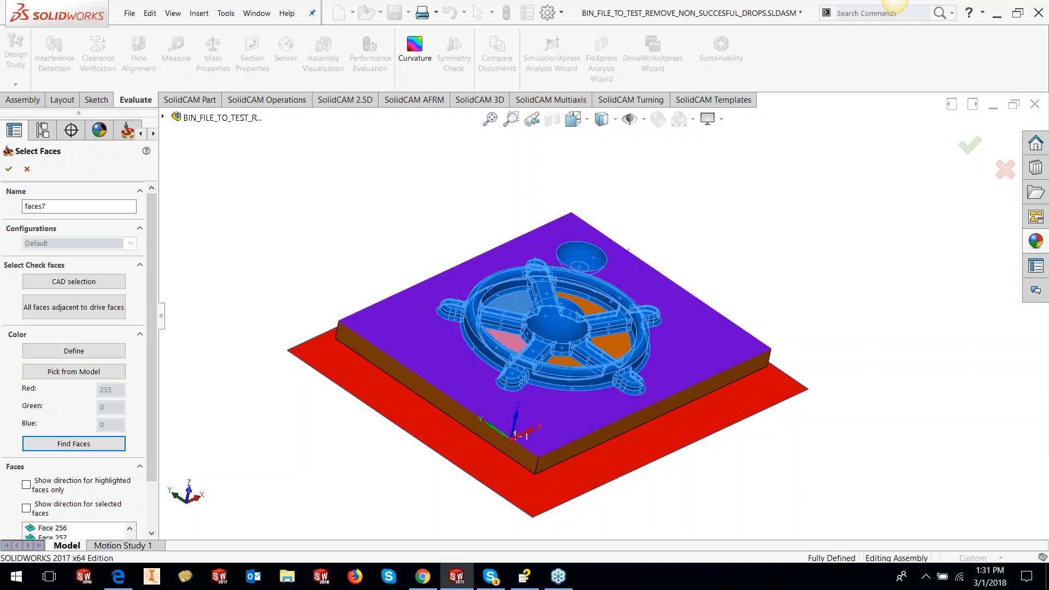
left_click(590, 312)
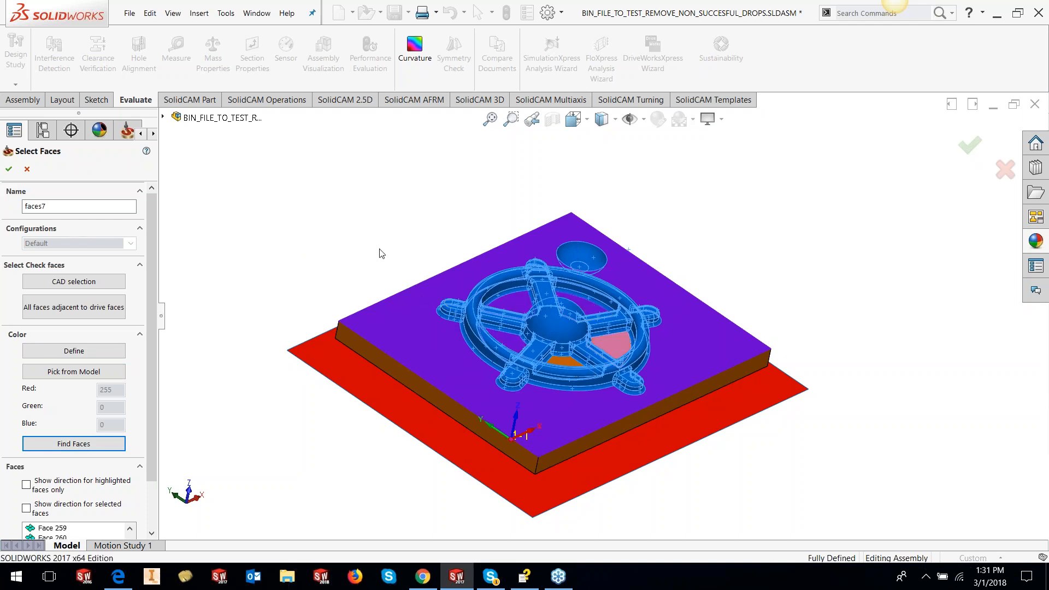
left_click(8, 170)
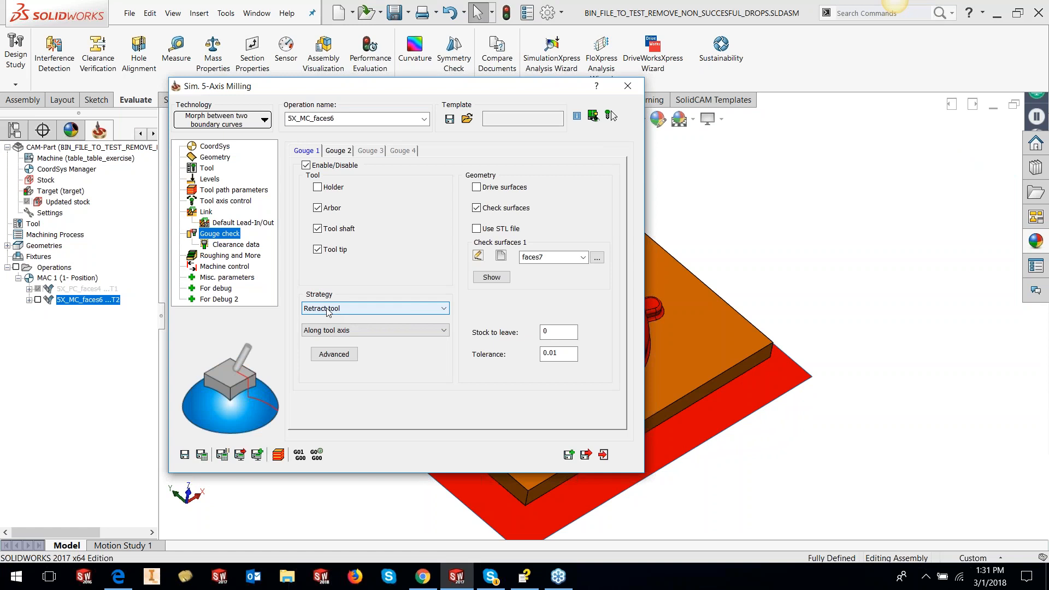
Step: Calculate the 5X_MC_faces6 toolpath with the Retract tool along tool axis gouge strategy and exit the operation
double_click(481, 91)
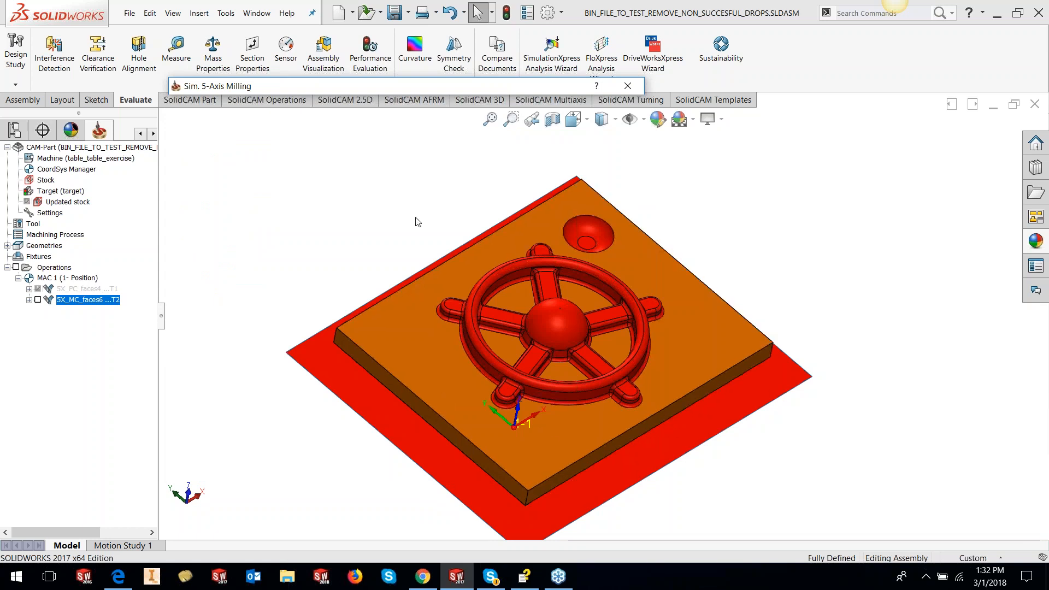
double_click(420, 85)
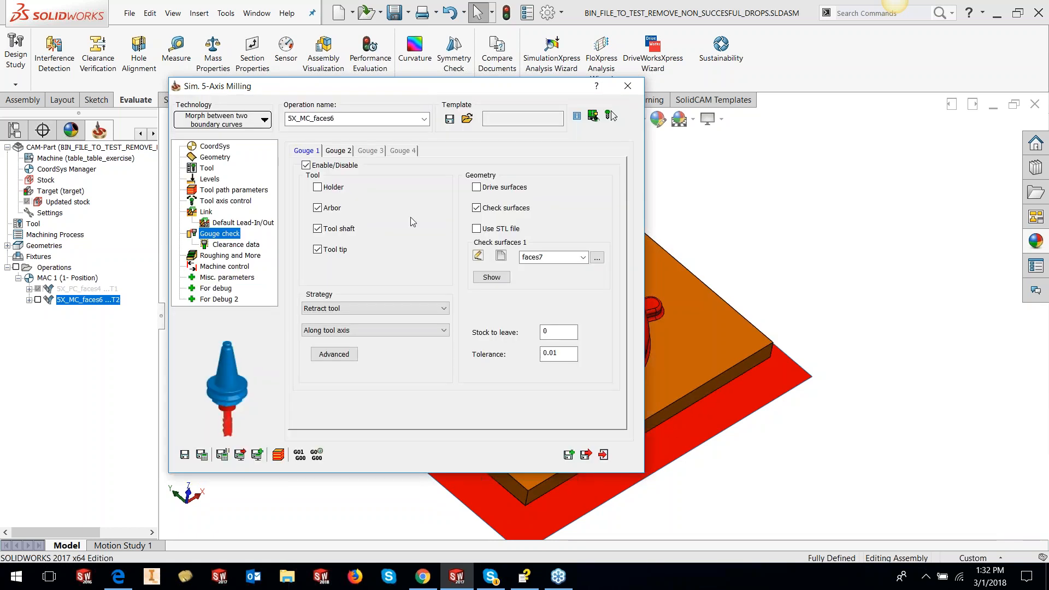
left_click(202, 457)
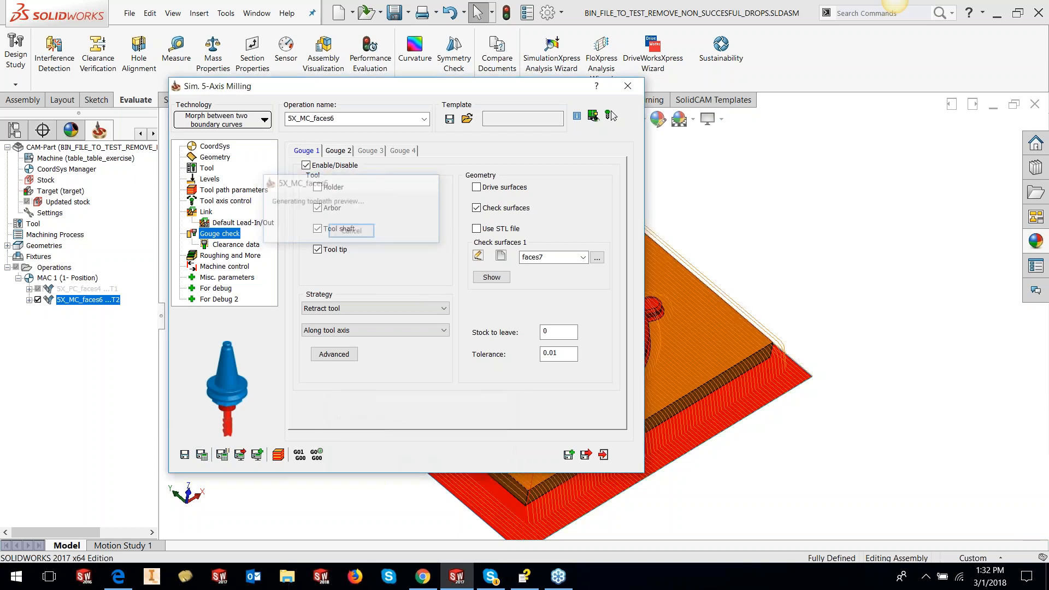
left_click(603, 455)
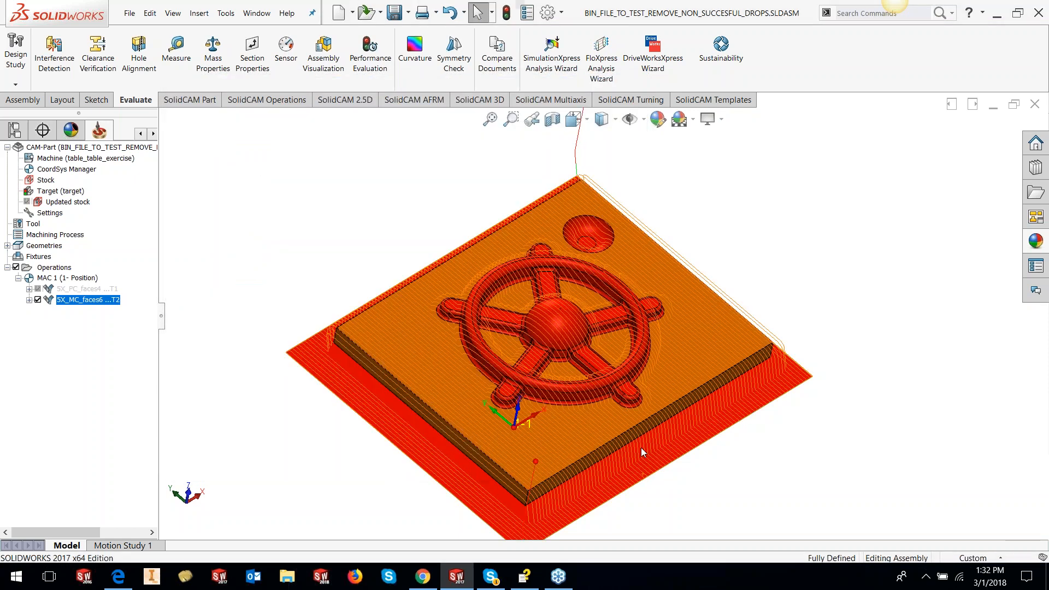
Step: Simulate the gouge-checked 5X_MC_faces6 toolpath at maximum speed and examine how it follows the wheel and plate from several angles
middle_click_drag(622, 400, 602, 382)
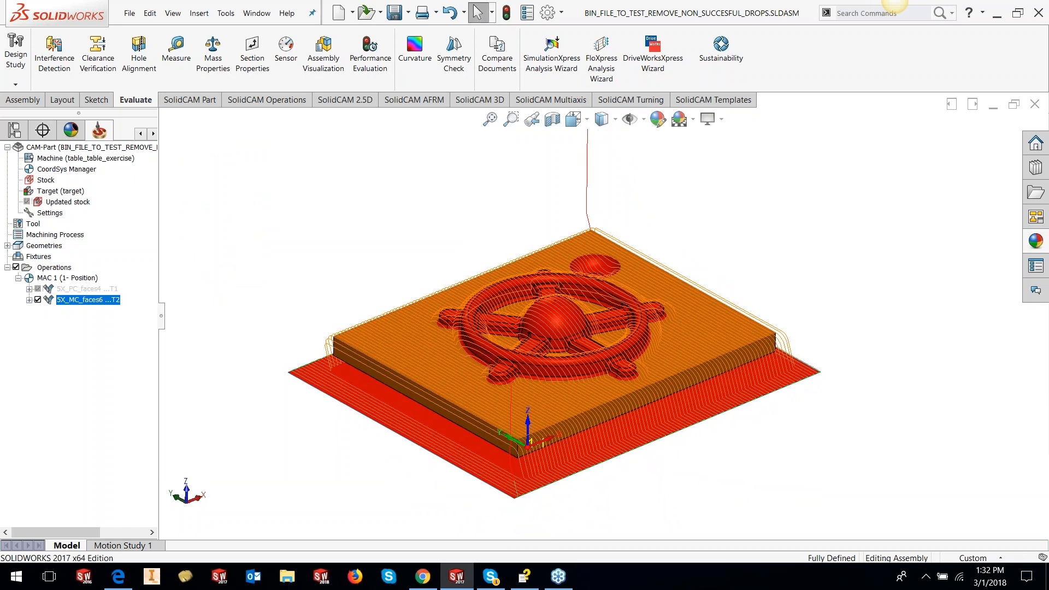
right_click(90, 299)
left_click(127, 216)
left_click_drag(78, 348, 56, 349)
left_click(43, 376)
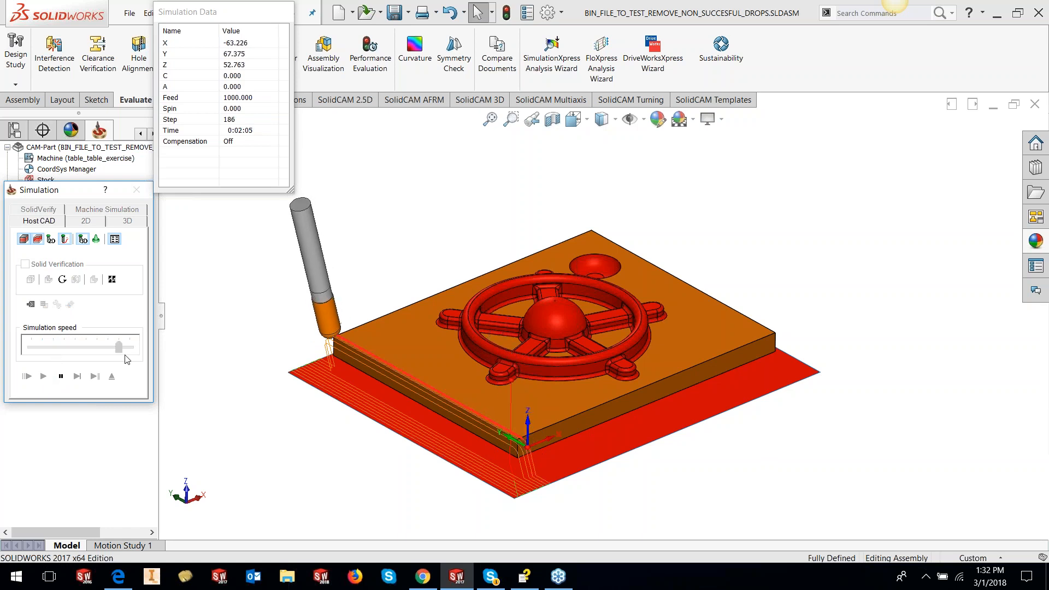
left_click_drag(53, 347, 129, 347)
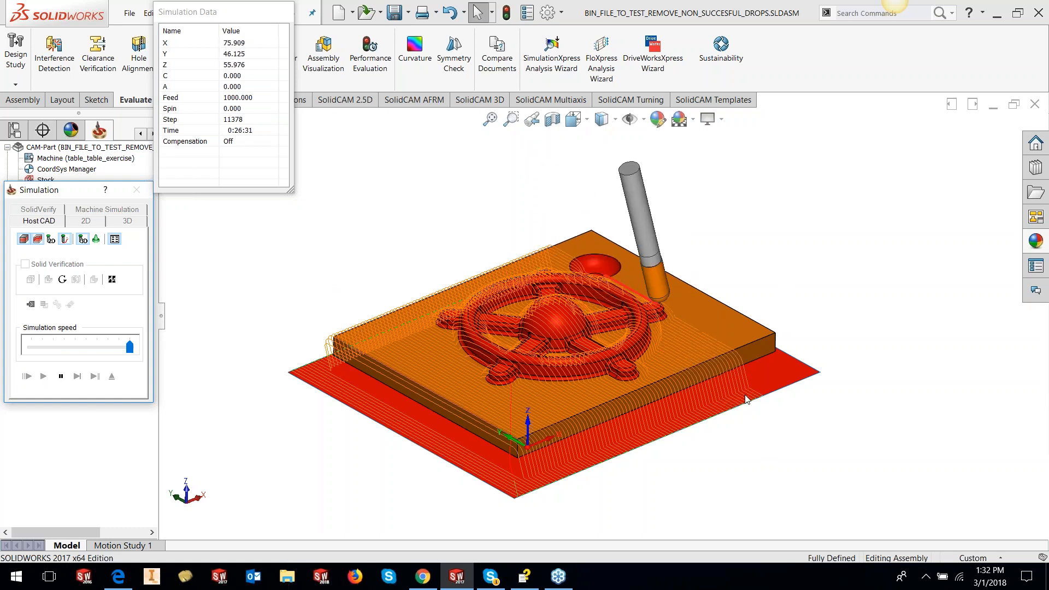
middle_click_drag(733, 363, 726, 453)
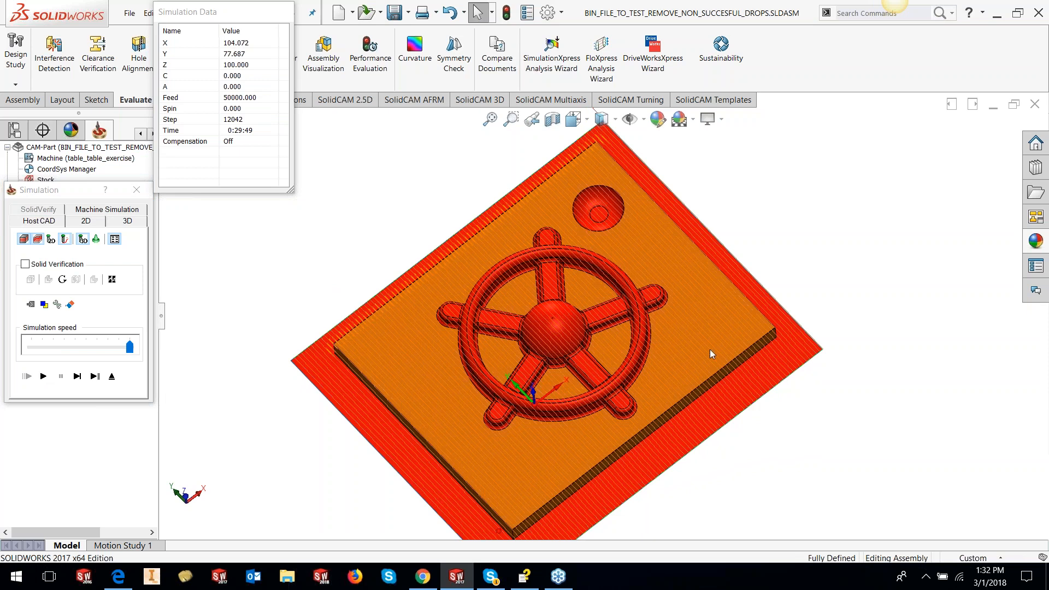
middle_click_drag(705, 372, 722, 263)
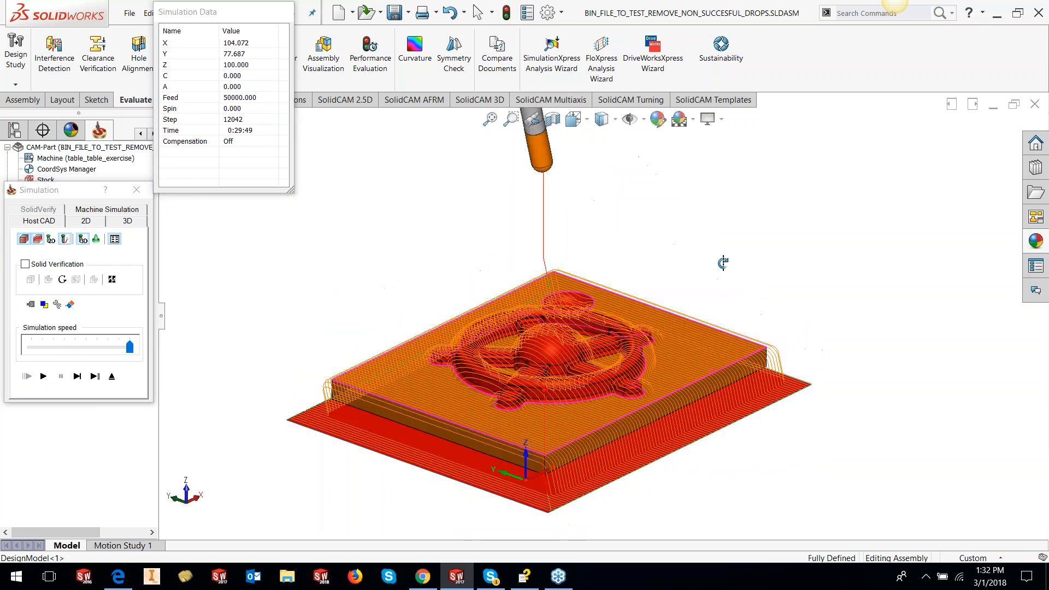
Step: Exit the simulation and set the 5X_MC_faces6 tool retraction to drop the tool down wherever needed and remove areas where tool drop fails
left_click(111, 376)
right_click(118, 304)
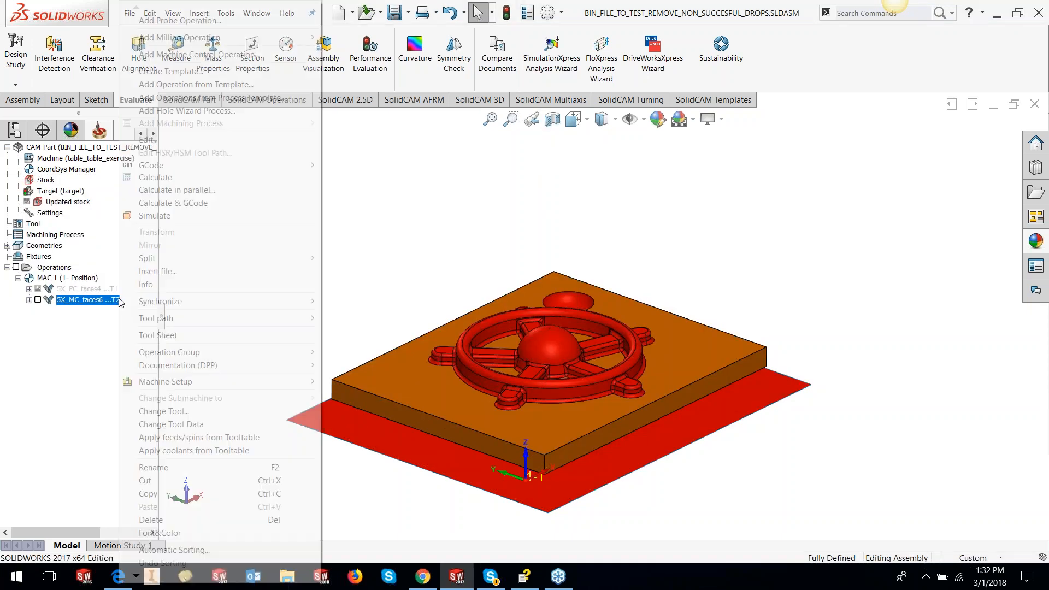
left_click(167, 140)
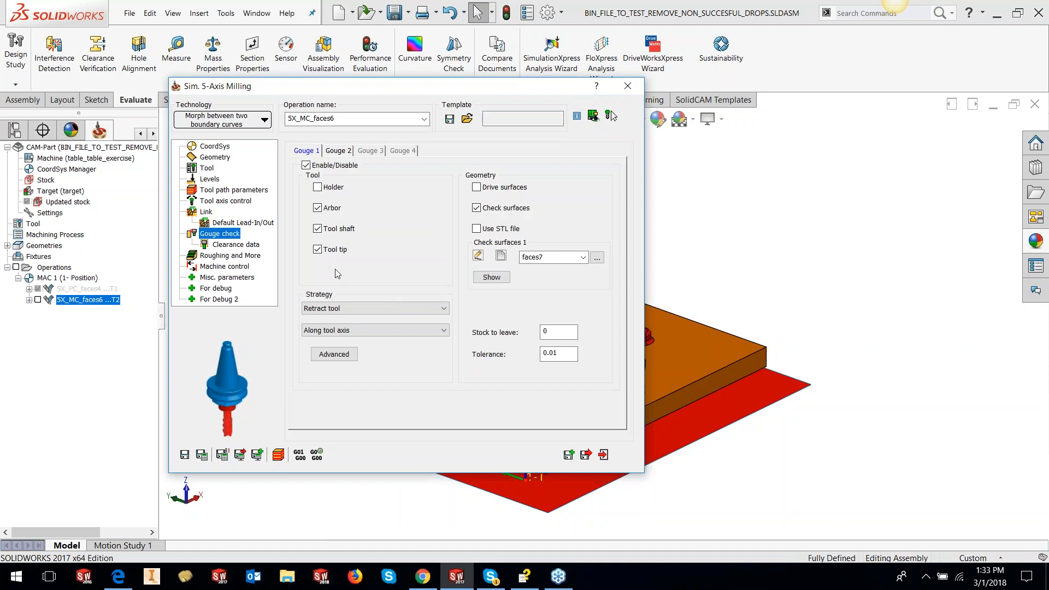
left_click(341, 355)
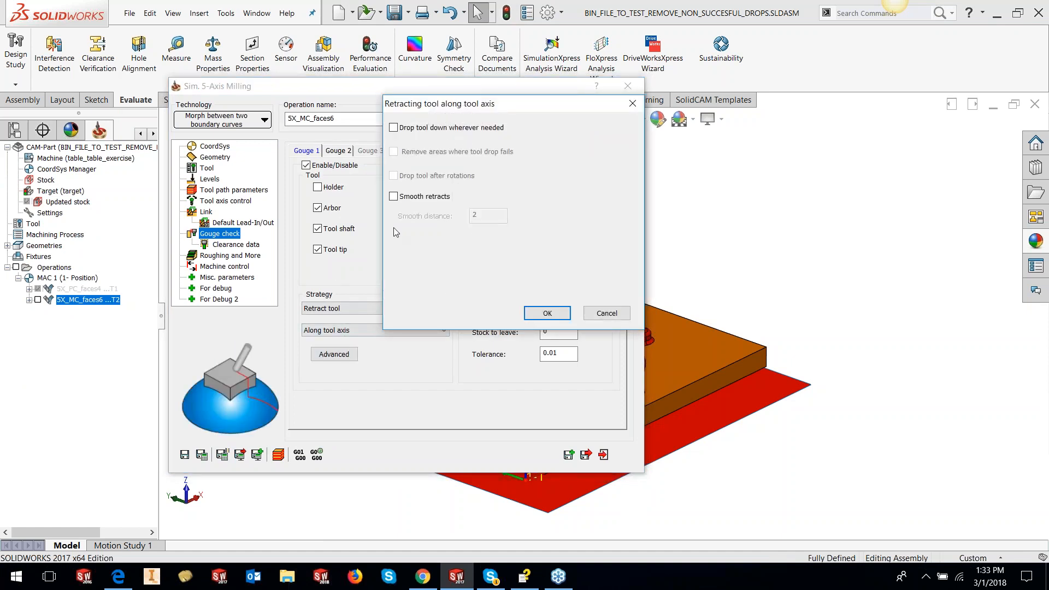
left_click(447, 129)
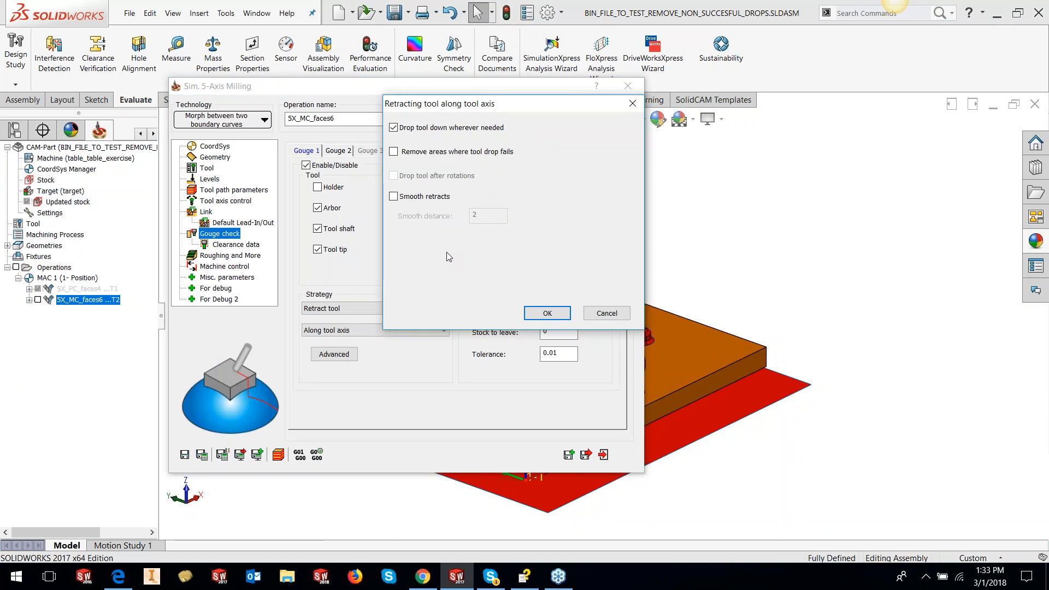
left_click(445, 158)
left_click(547, 314)
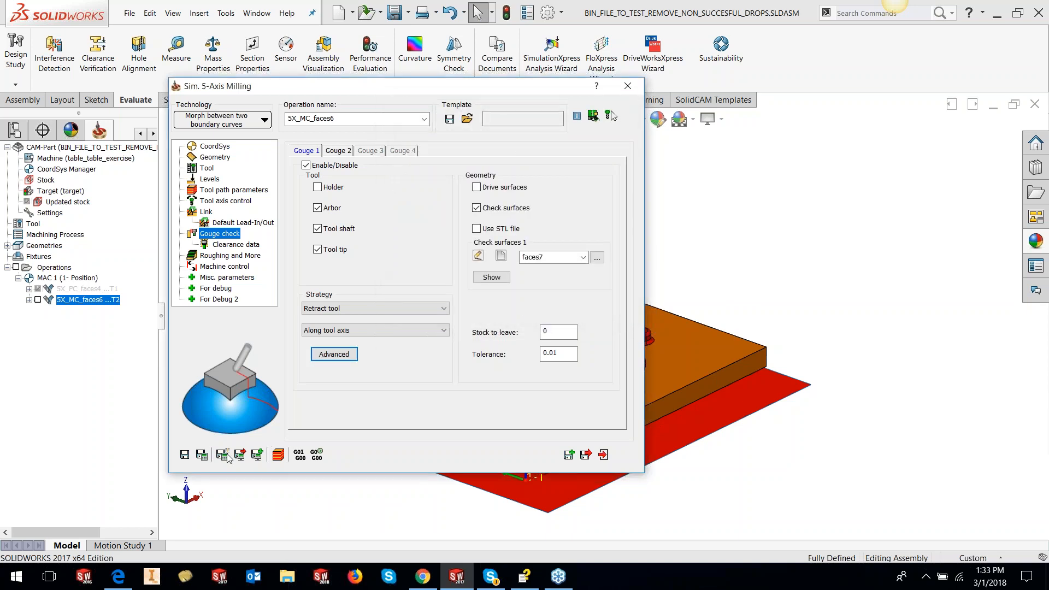
Step: Recalculate the 5X_MC_faces6 toolpath, examine it around the wheel and plate edges, and close the operation
left_click(202, 455)
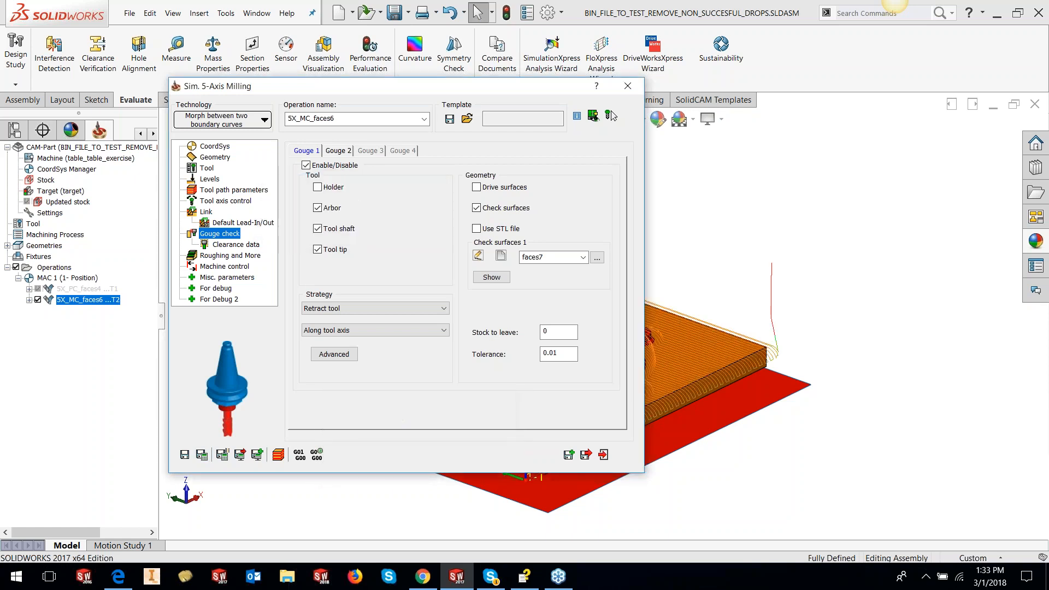
double_click(496, 89)
mouse_move(553, 342)
middle_mouse_down()
mouse_move(551, 368)
mouse_move(523, 398)
mouse_move(550, 315)
mouse_move(566, 333)
middle_mouse_up()
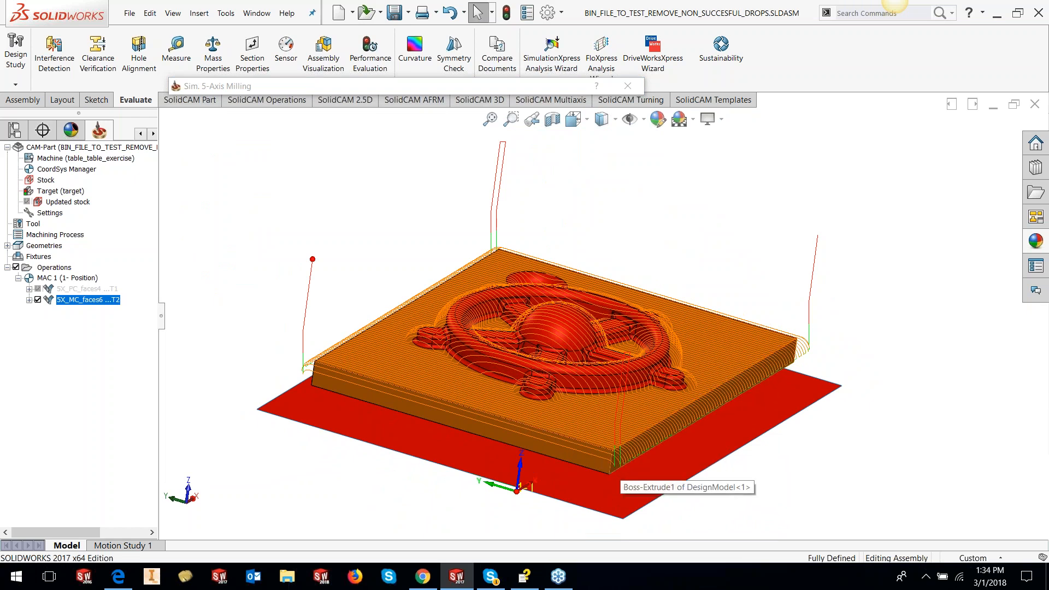
middle_click_drag(679, 452, 685, 410)
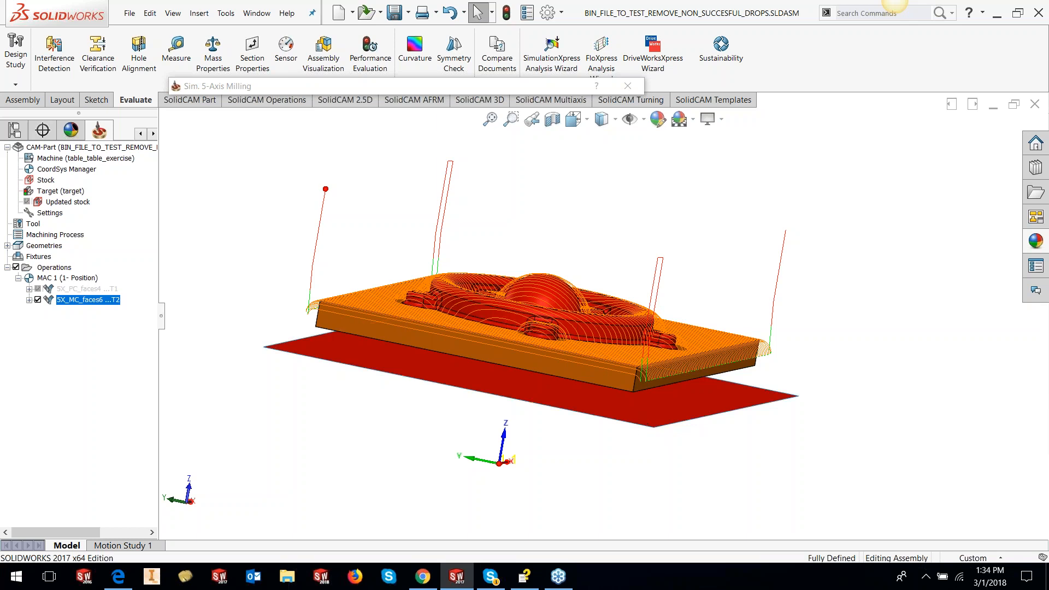
middle_click_drag(619, 310, 702, 339)
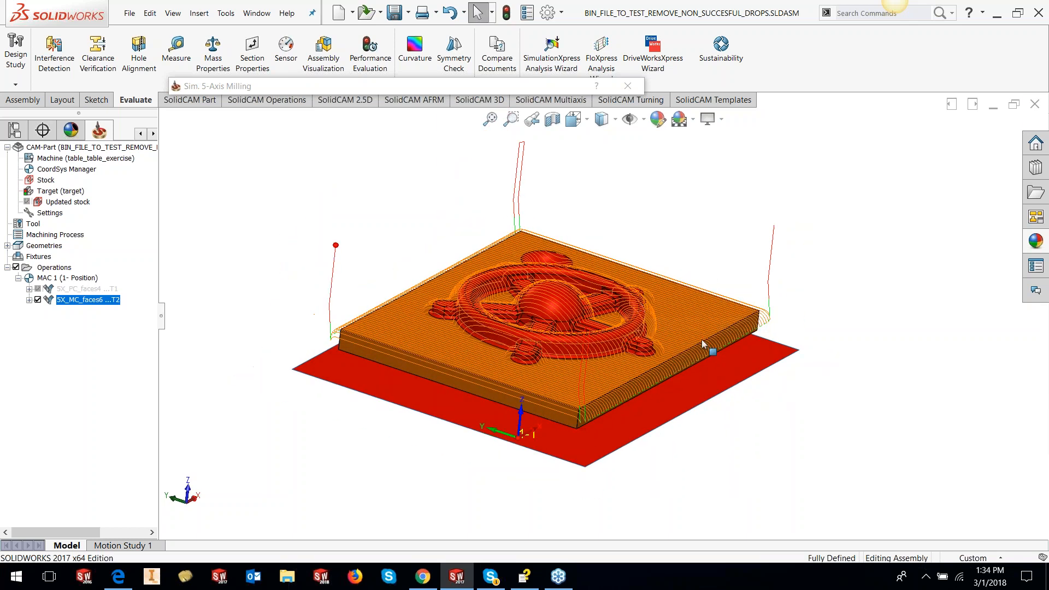
left_click(550, 88)
left_click(628, 87)
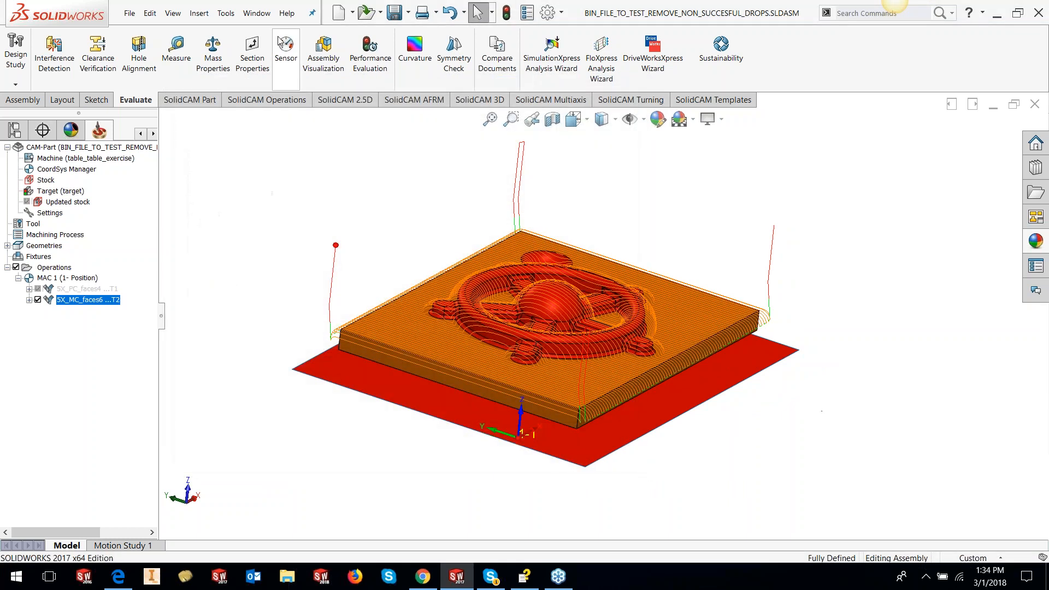
Step: Open the TRIM AND RELINK CAM-Part from the GOUGE CHECK folder
left_click(233, 14)
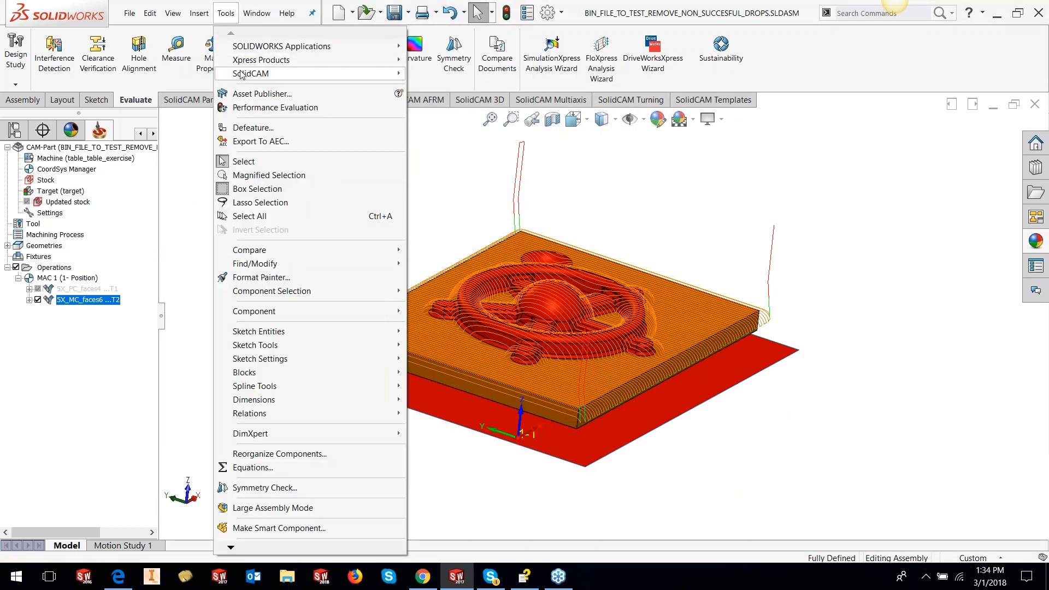
mouse_move(317, 73)
left_click(434, 88)
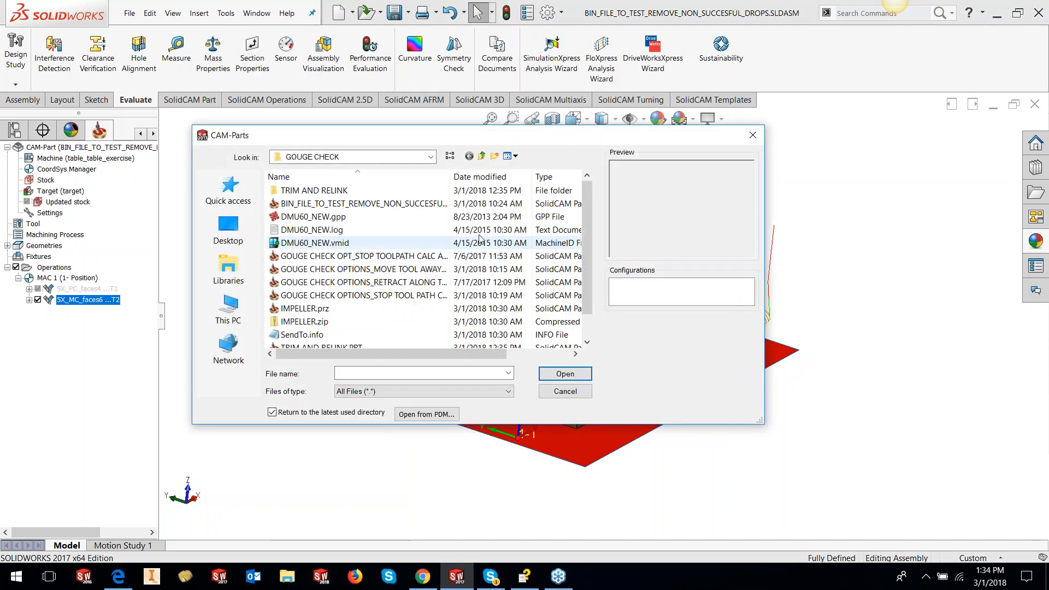
left_click_drag(451, 177, 555, 176)
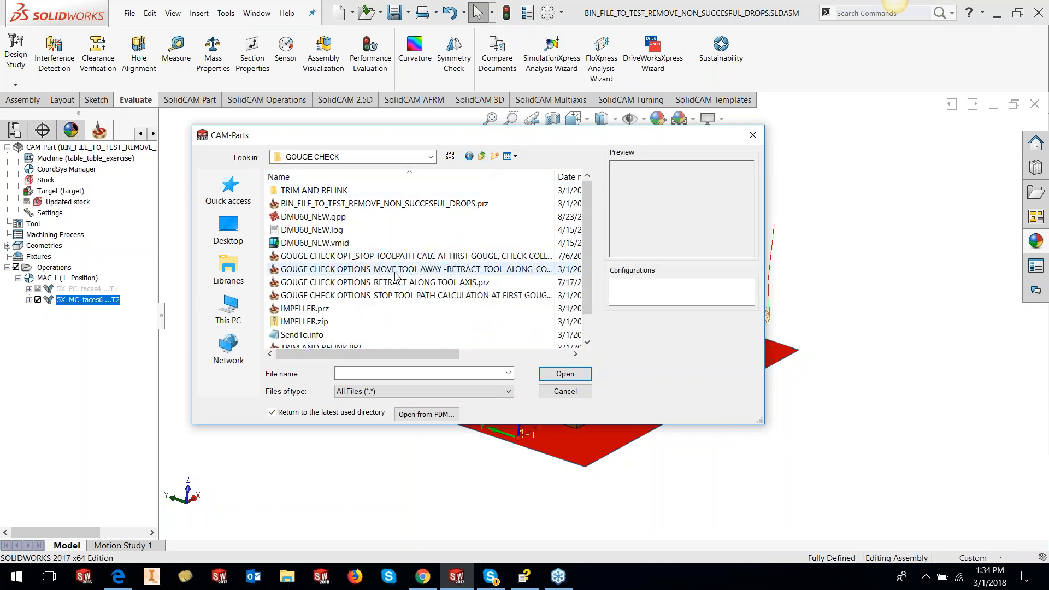
scroll(383, 284, "down", 1)
left_click(341, 321)
left_click(541, 374)
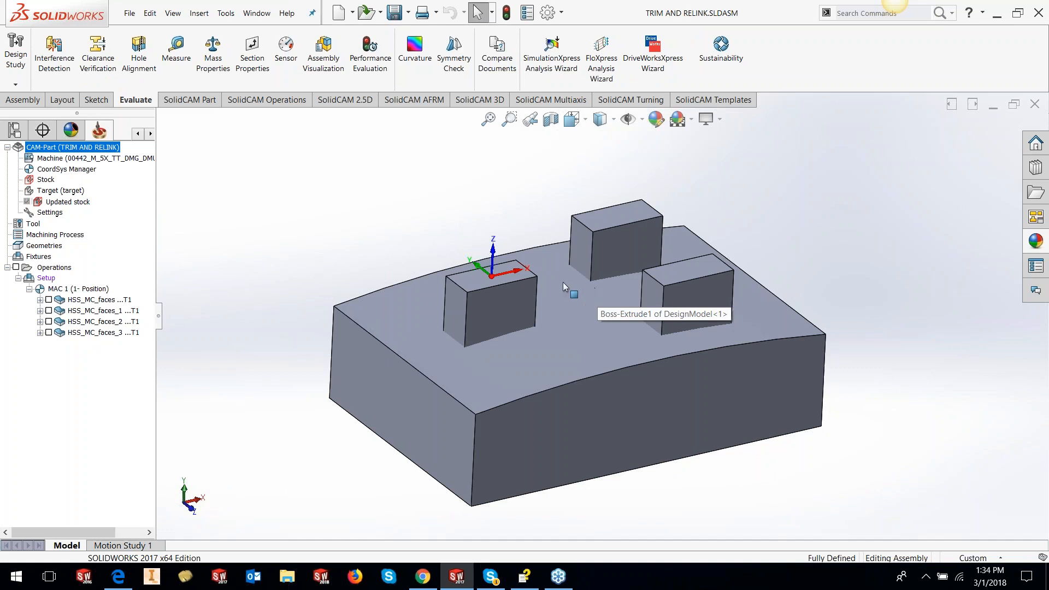
Step: Suppress the operations HSS_MC_faces_1, HSS_MC_faces_2 and HSS_MC_faces_3
left_click(101, 312)
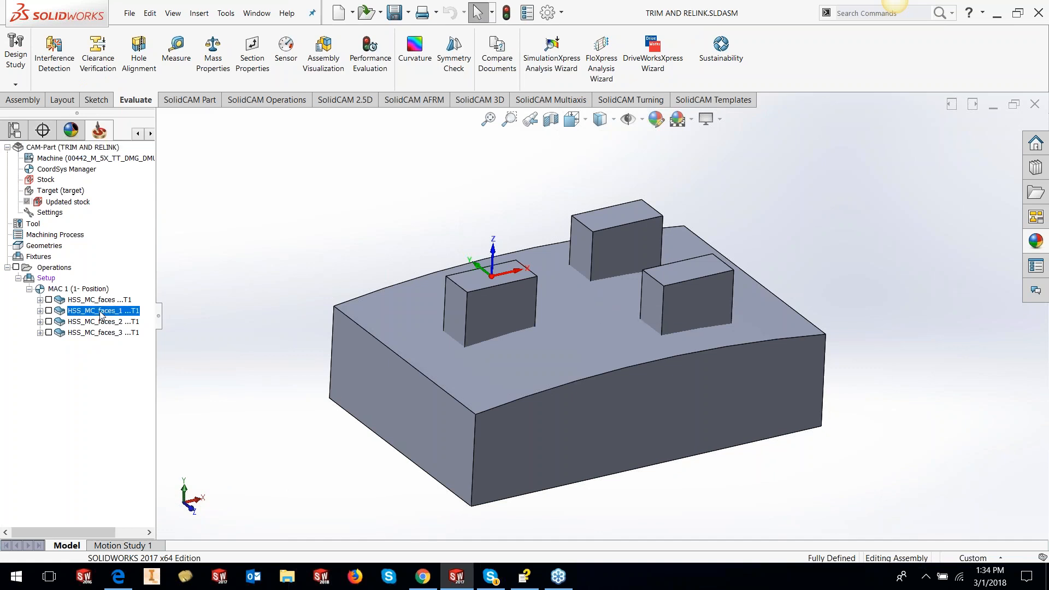
left_click(96, 334, "shift")
right_click(97, 334)
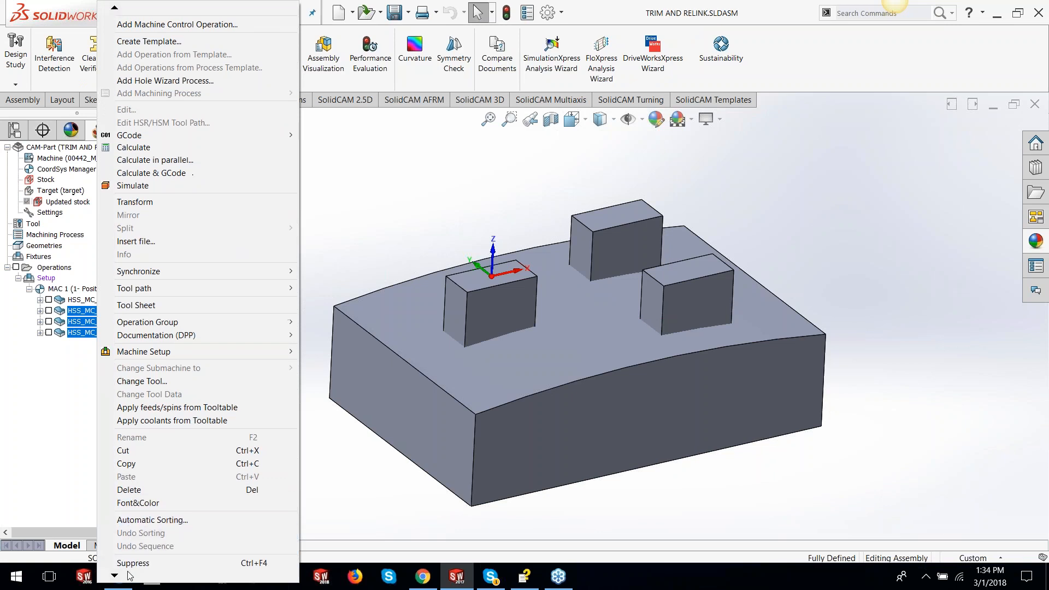
left_click(134, 545)
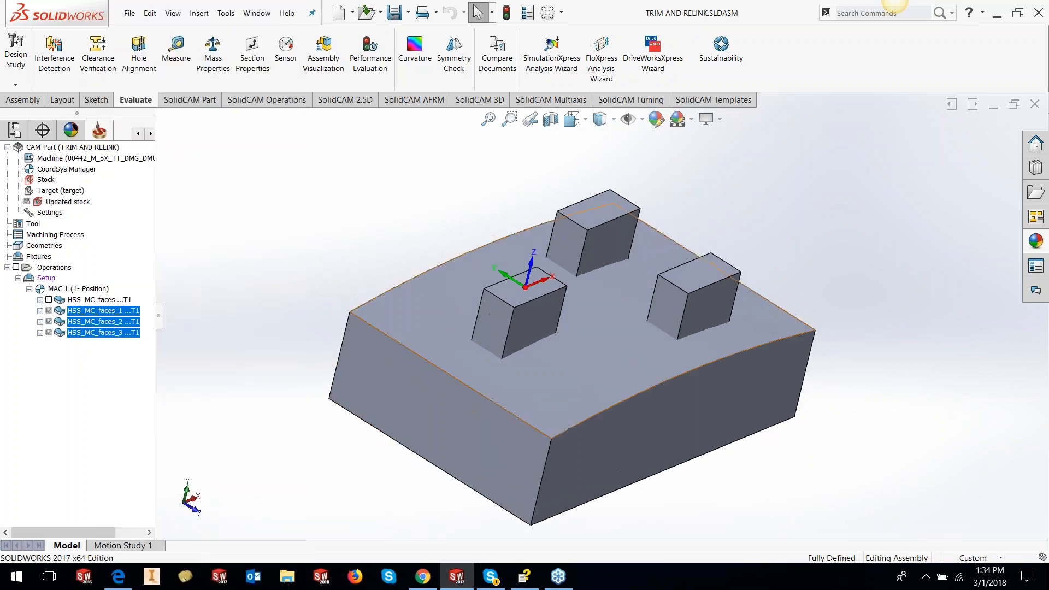
Step: Display the HSS_MC_faces toolpath and examine the block's curved top face that it machines
left_click(49, 301)
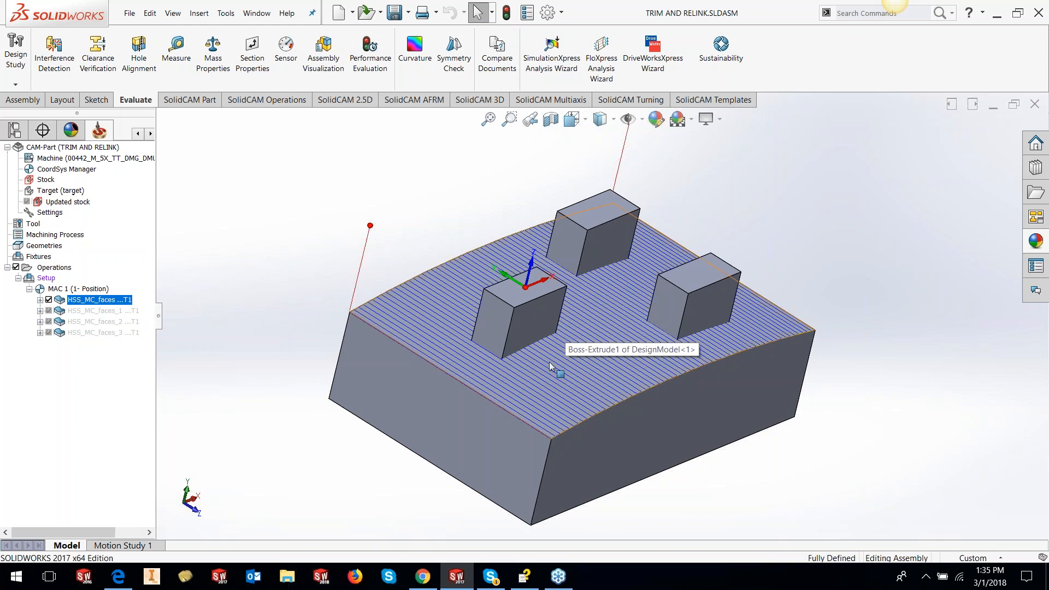
scroll(602, 368, "down", 2)
left_click(522, 400)
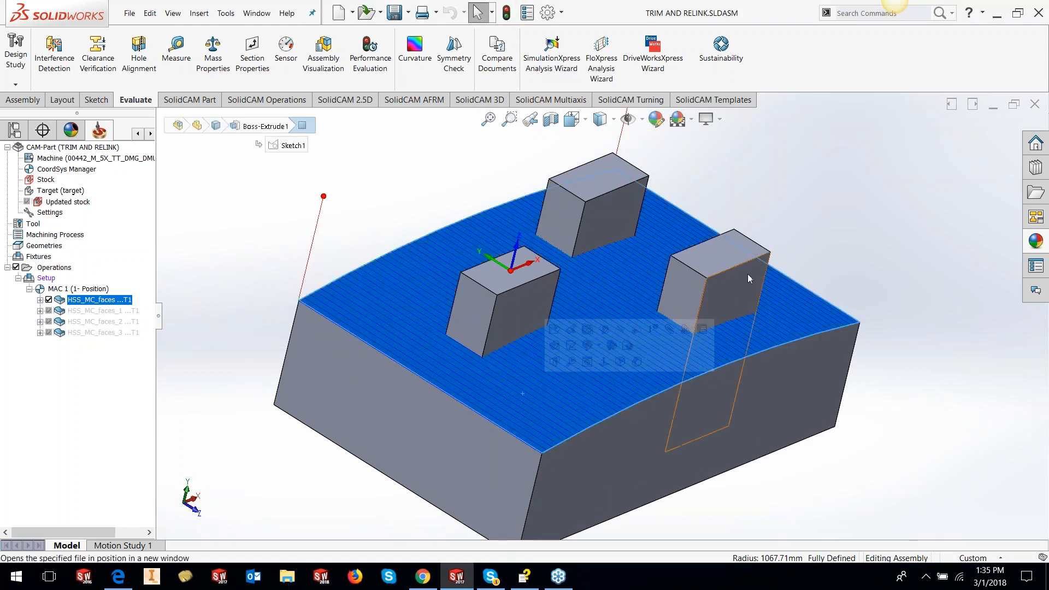
left_click(897, 410)
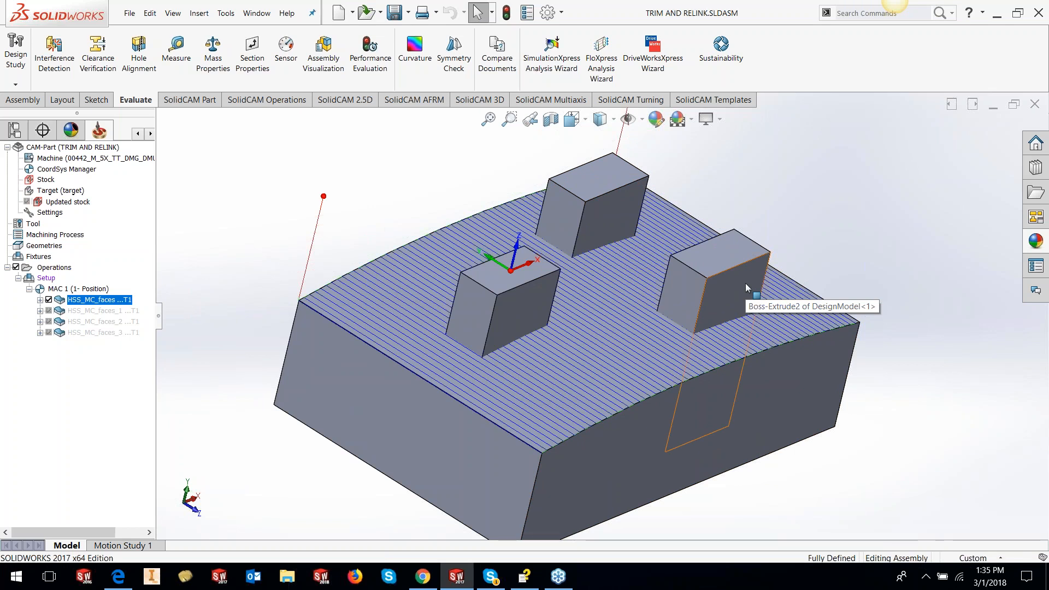
Step: Paste a copy of the HSS_MC_faces operation after HSS_MC_faces_3 and open the copy for editing
right_click(112, 300)
key("Escape")
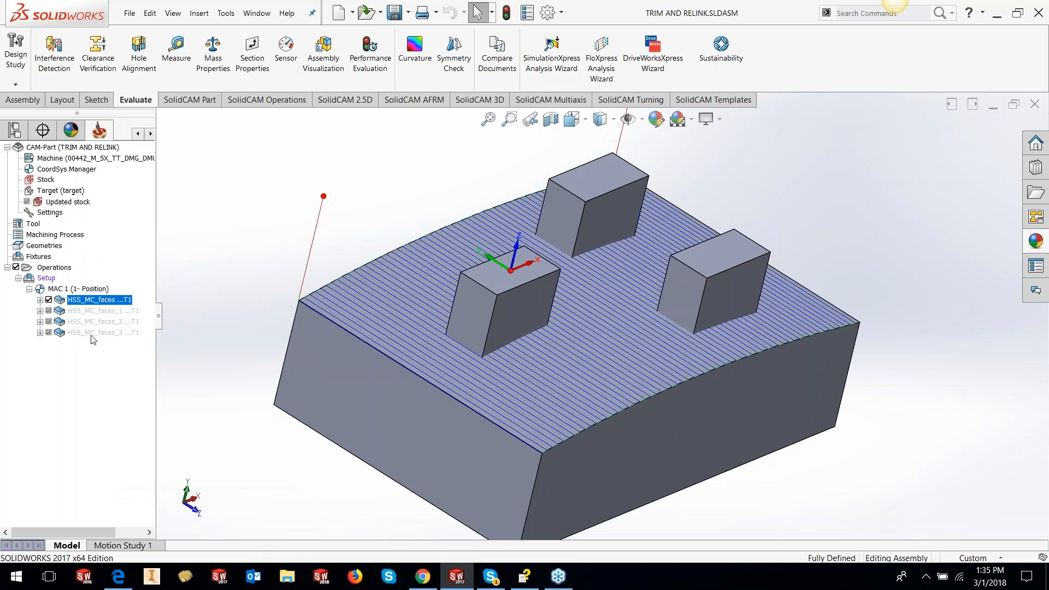
right_click(92, 335)
left_click(109, 506)
right_click(102, 346)
left_click(113, 139)
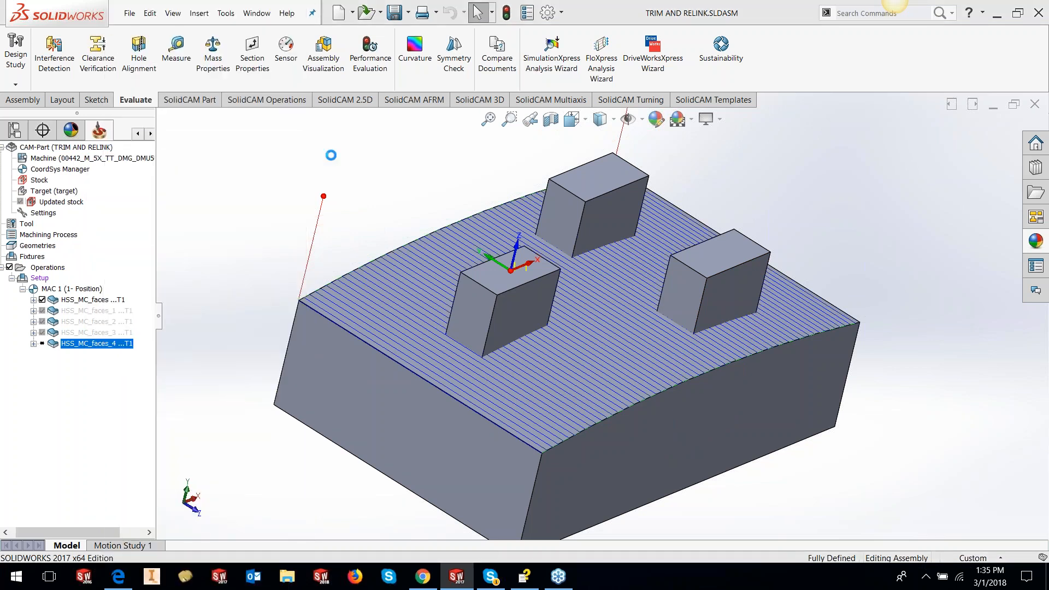
Step: Enable the first gouge check of HSS_MC_faces_4 with the Trim and relink toolpath strategy, trimming collisions only and excluding the drive surfaces
left_click(215, 234)
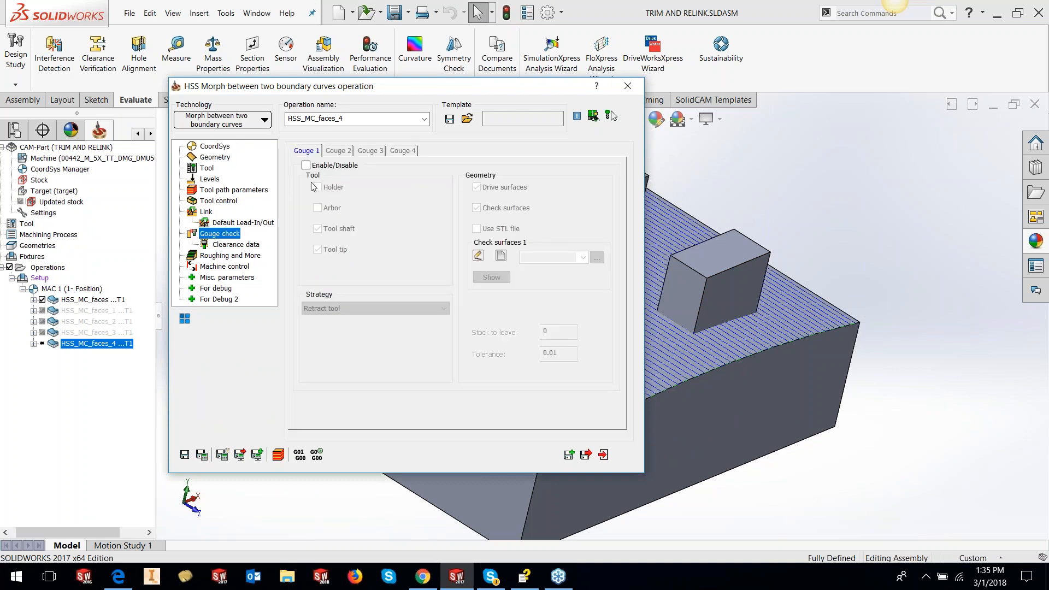
left_click(306, 166)
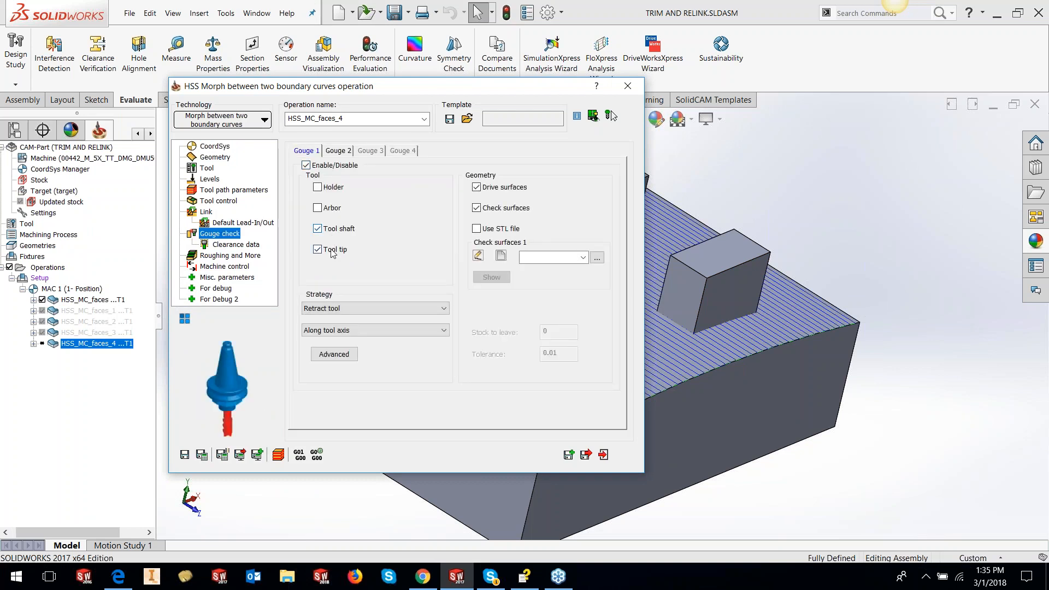
left_click(372, 309)
left_click(345, 317)
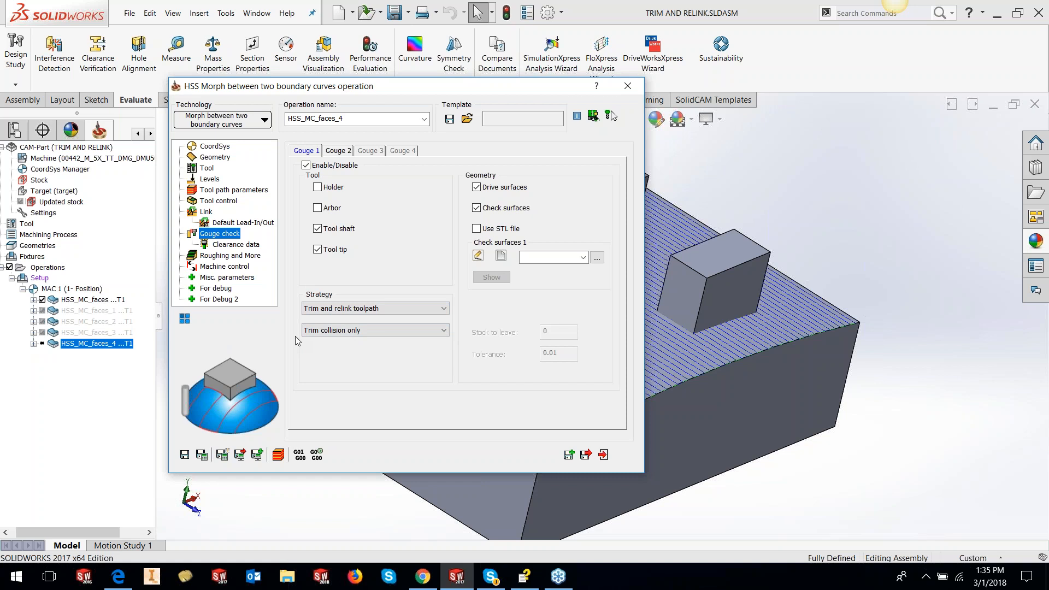
left_click(477, 187)
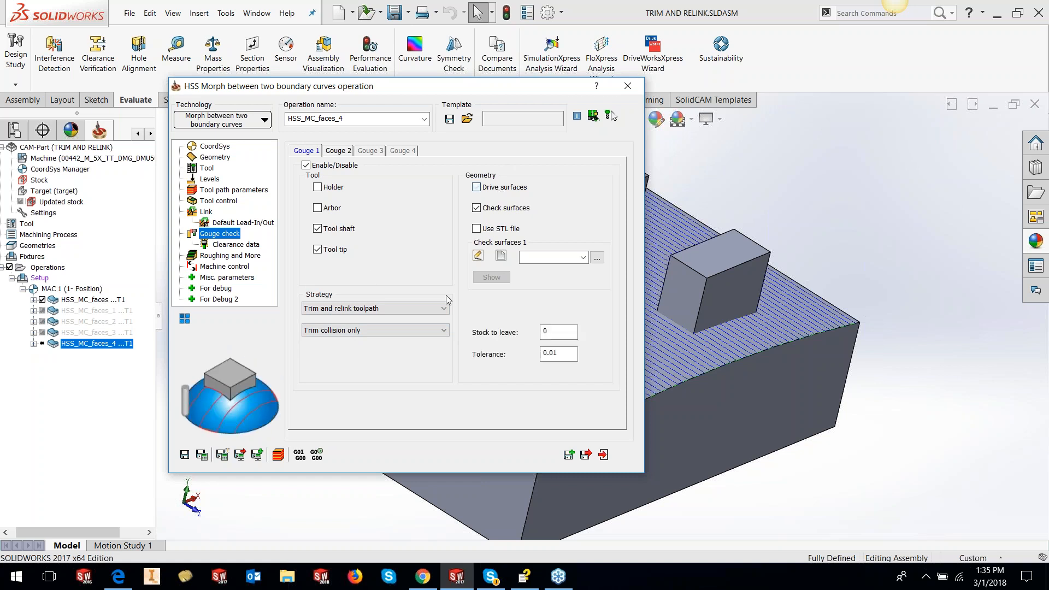
Step: Assign faces1 as the check surfaces, preview them on the model, and calculate the HSS_MC_faces_4 toolpath
left_click(584, 258)
left_click(547, 274)
left_click(491, 277)
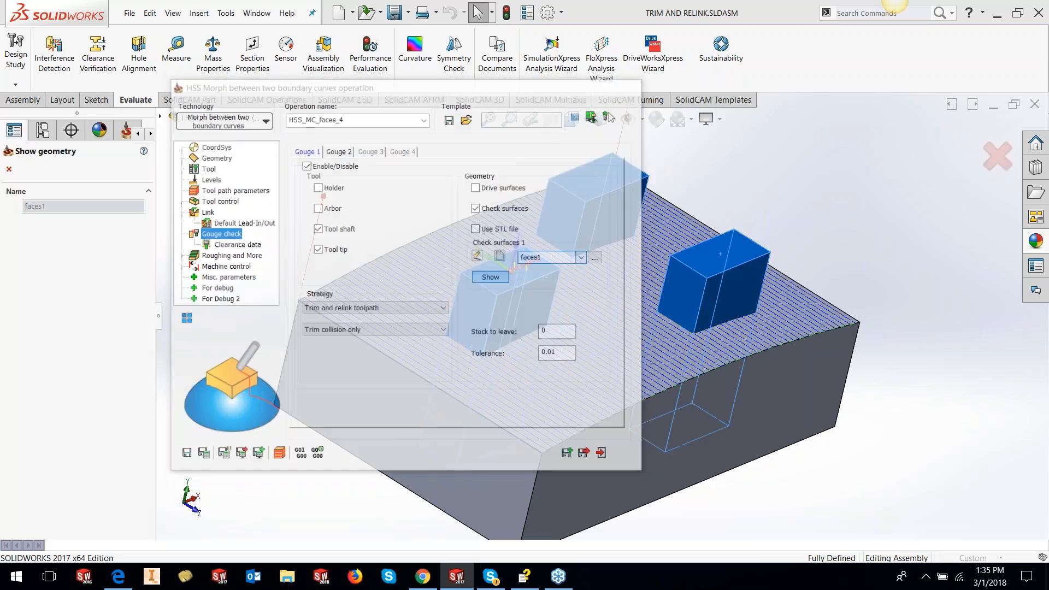
left_click(8, 169)
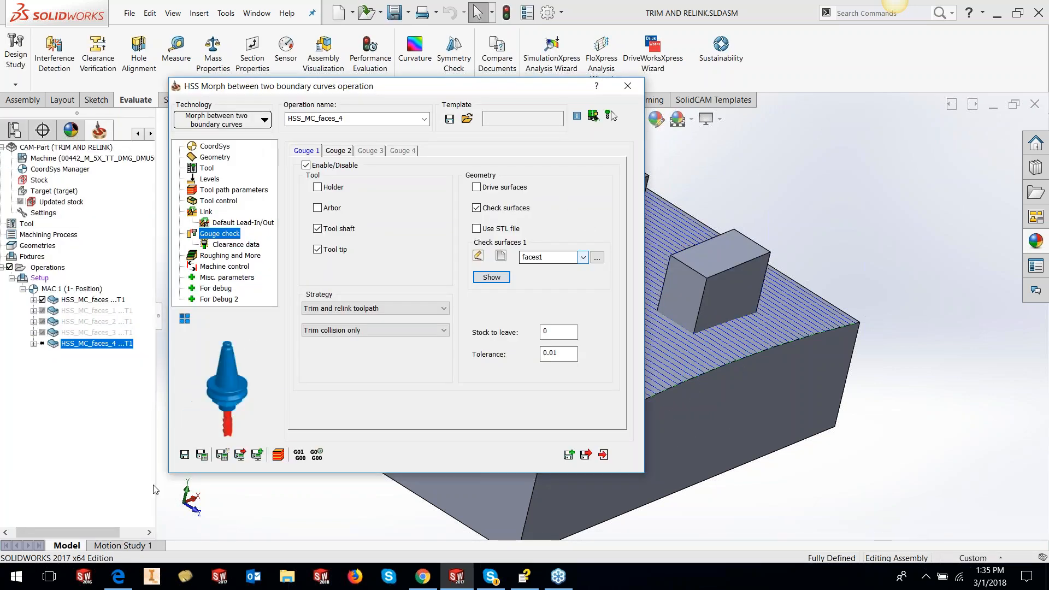
left_click(202, 454)
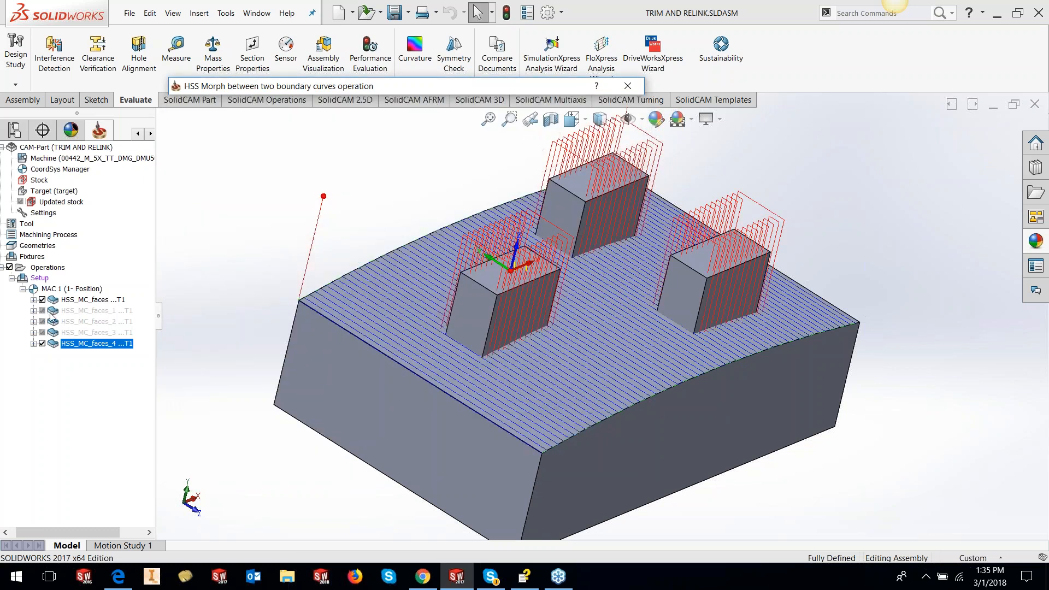
Step: Hide the HSS_MC_faces toolpath and examine the trimmed HSS_MC_faces_4 passes around the three raised blocks
left_click(42, 299)
scroll(523, 358, "down", 6)
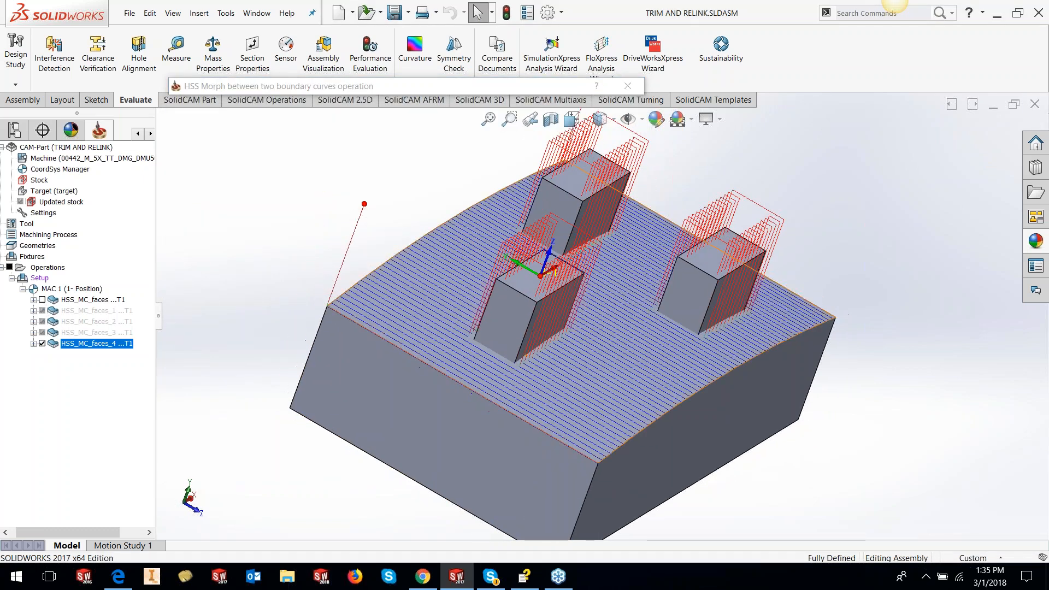
scroll(523, 358, "down", 2)
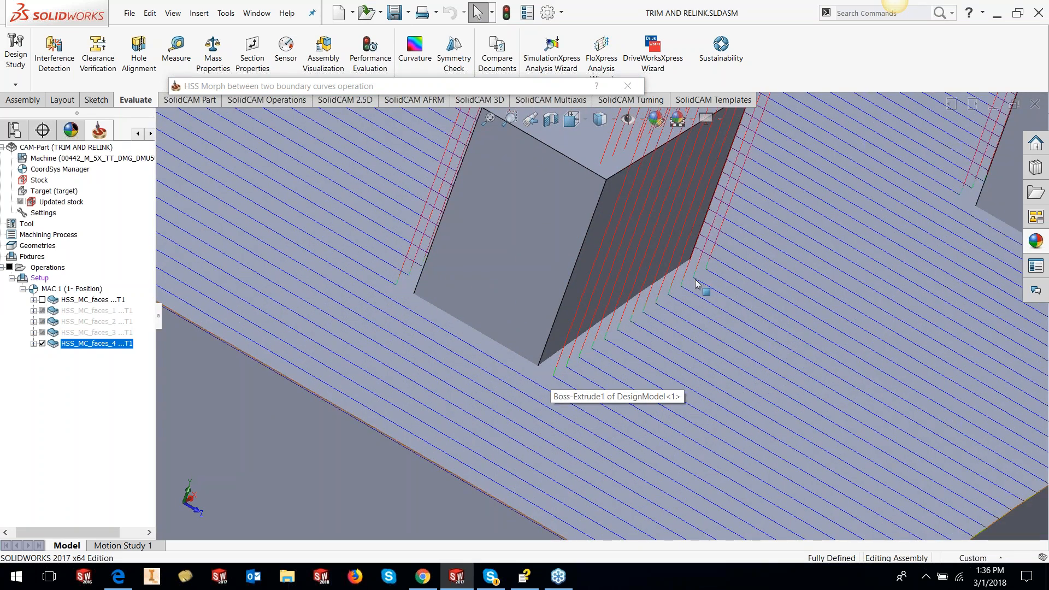
scroll(697, 284, "up", 2)
scroll(697, 283, "up", 1)
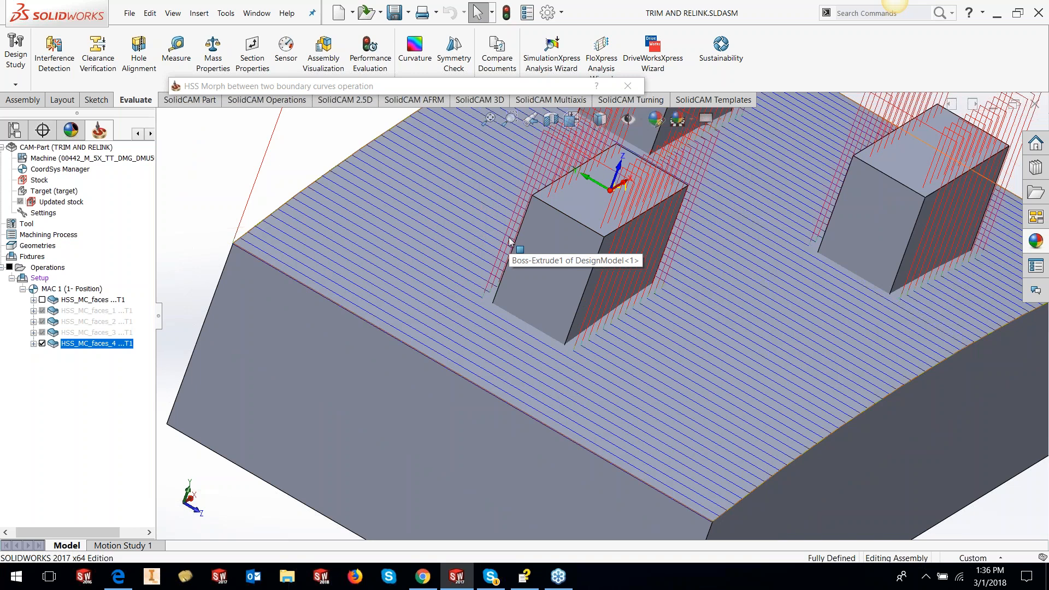
Step: Hide the HSS_MC_faces_4 toolpath, set its trimming option to Trim Tool path after first collision, and recalculate the operation
left_click(42, 344)
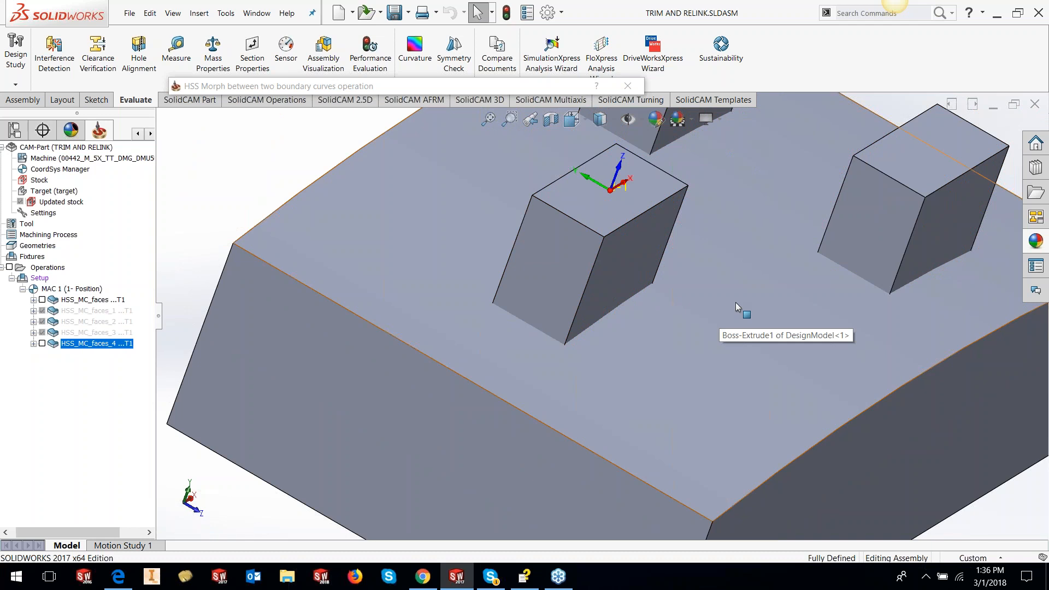
key("f")
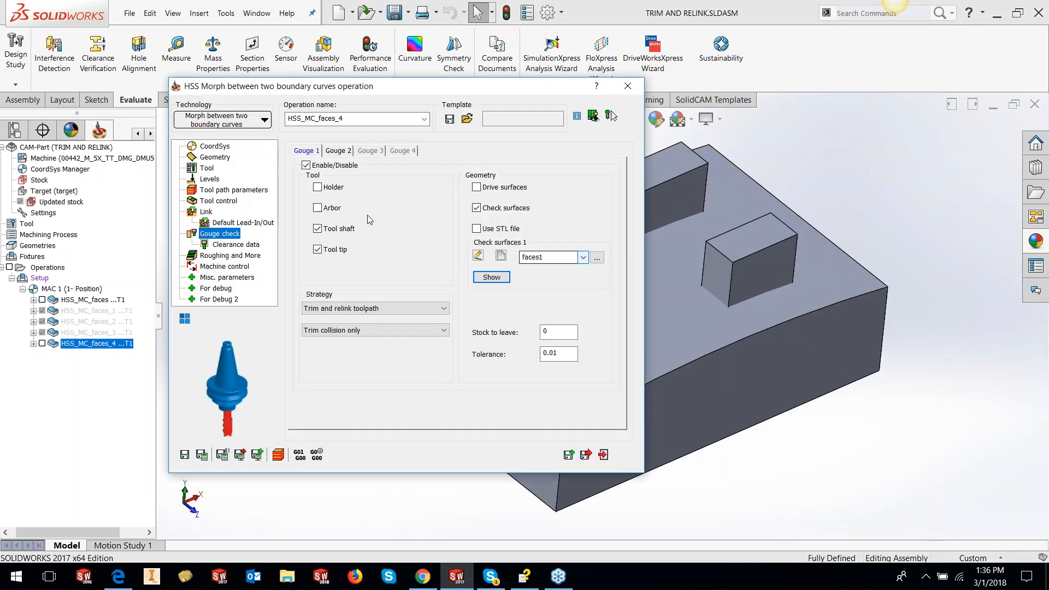
left_click(343, 330)
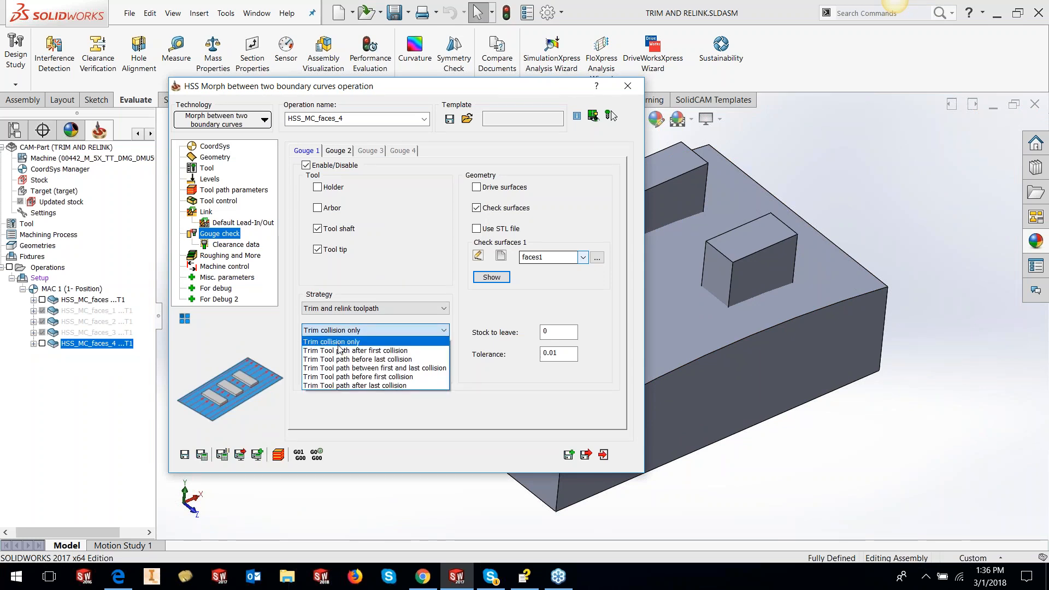
left_click(339, 350)
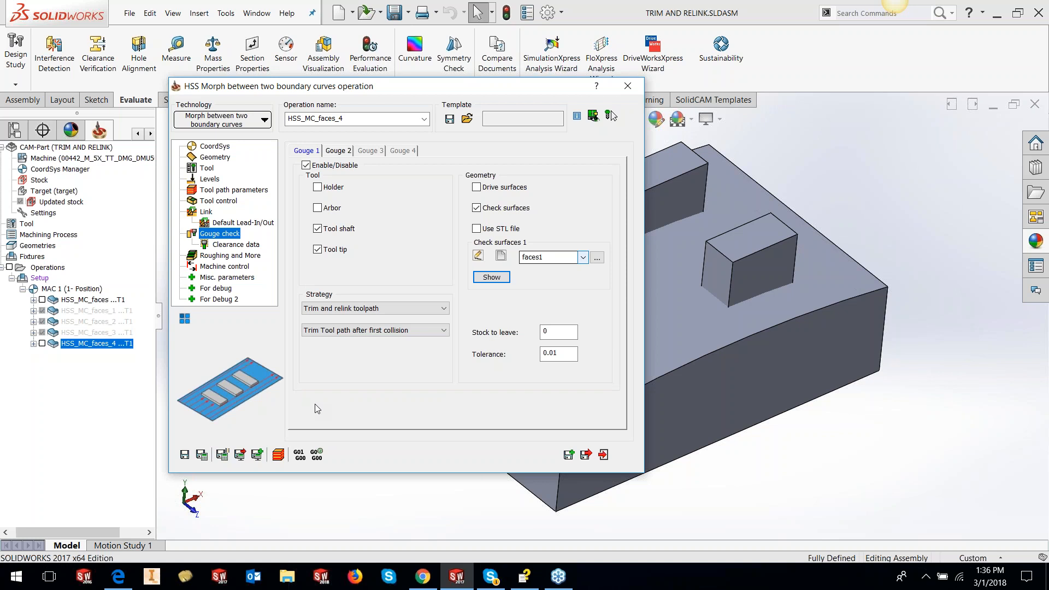
left_click(202, 455)
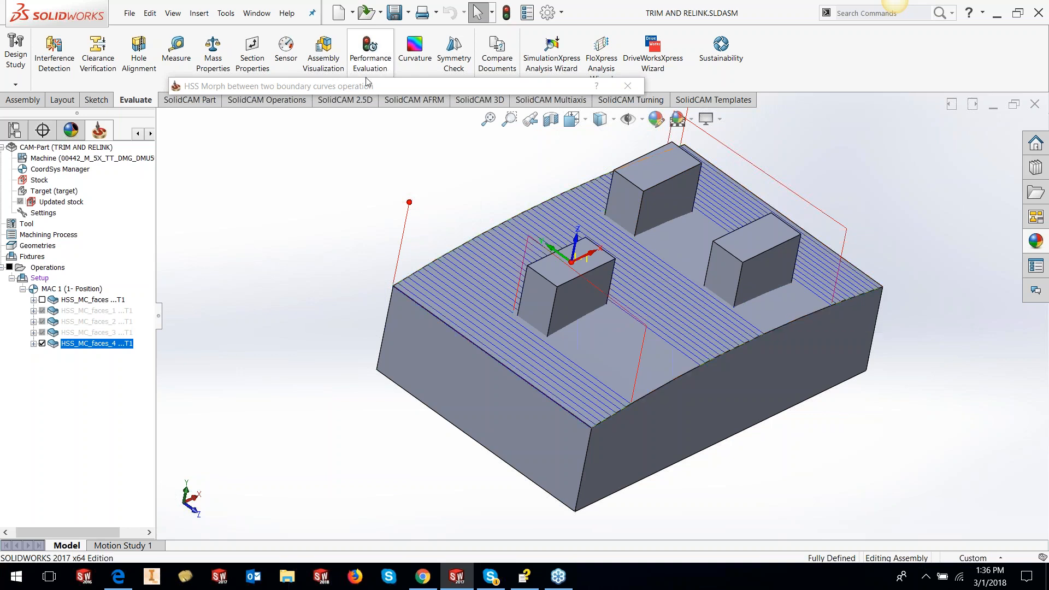
Step: Recalculate HSS_MC_faces_4 with Trim Tool path before last collision and inspect the passes around the three blocks
left_click(336, 330)
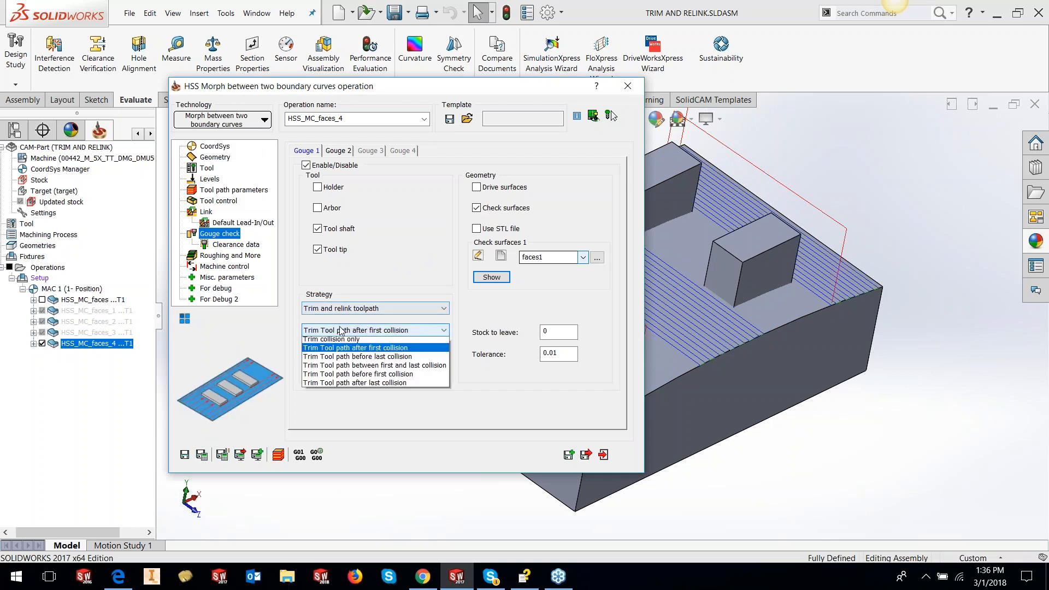
left_click(337, 361)
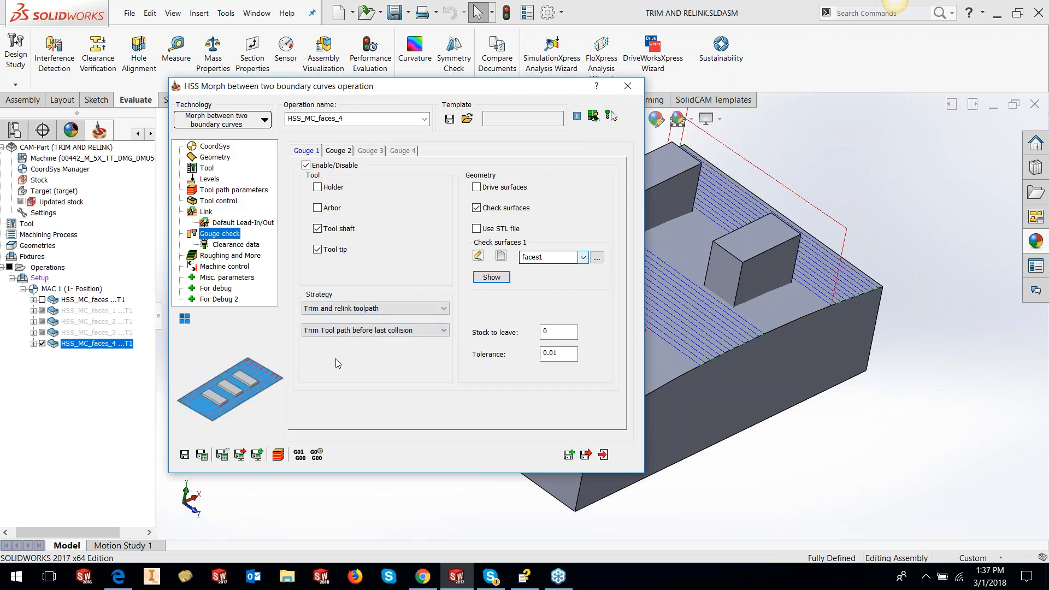
left_click_drag(379, 88, 249, 66)
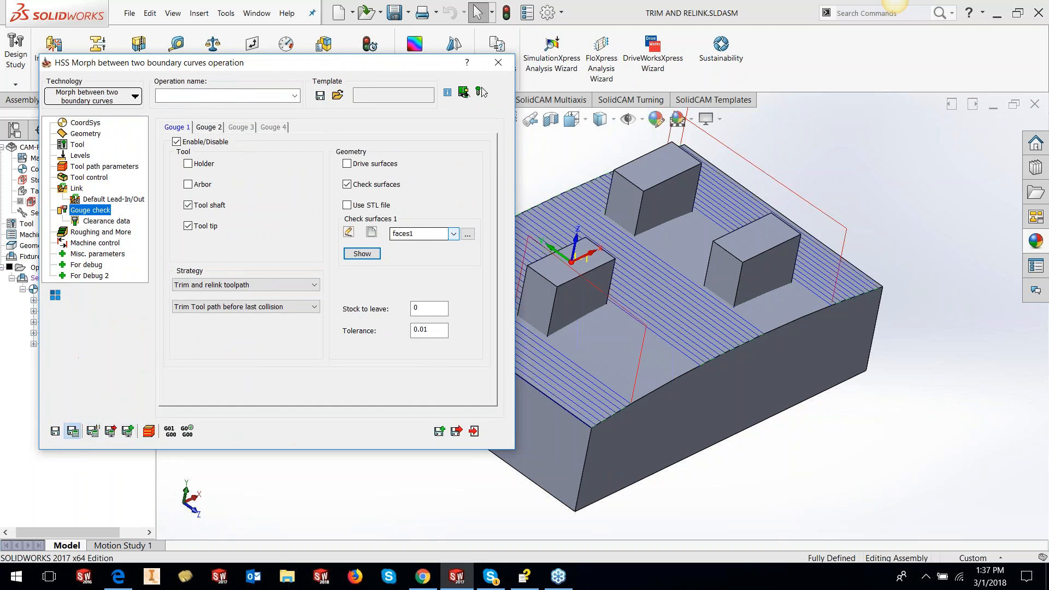
double_click(366, 68)
middle_click_drag(534, 286, 578, 350)
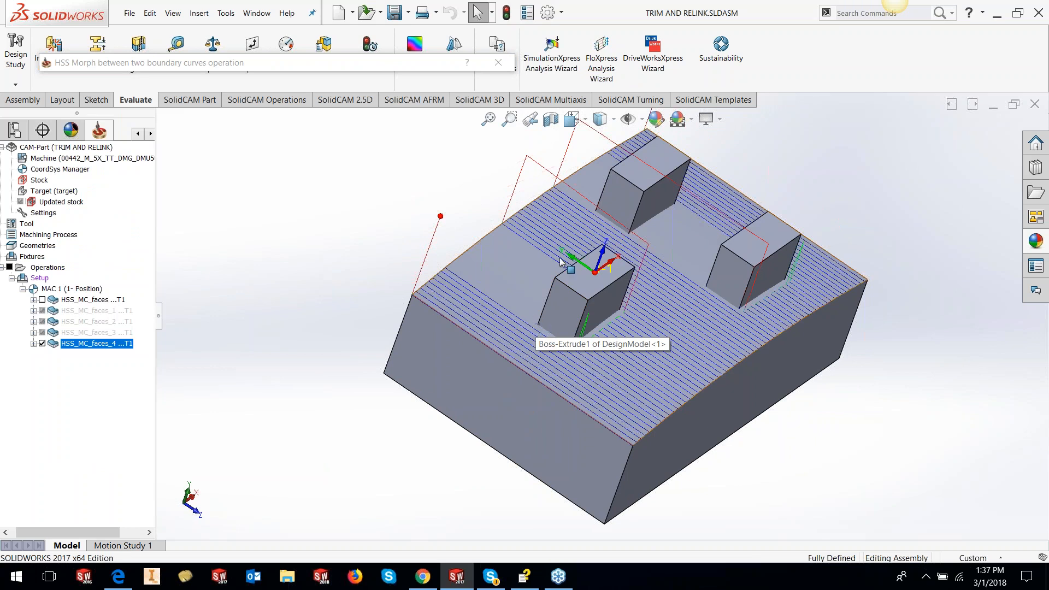
middle_click_drag(605, 215, 598, 235)
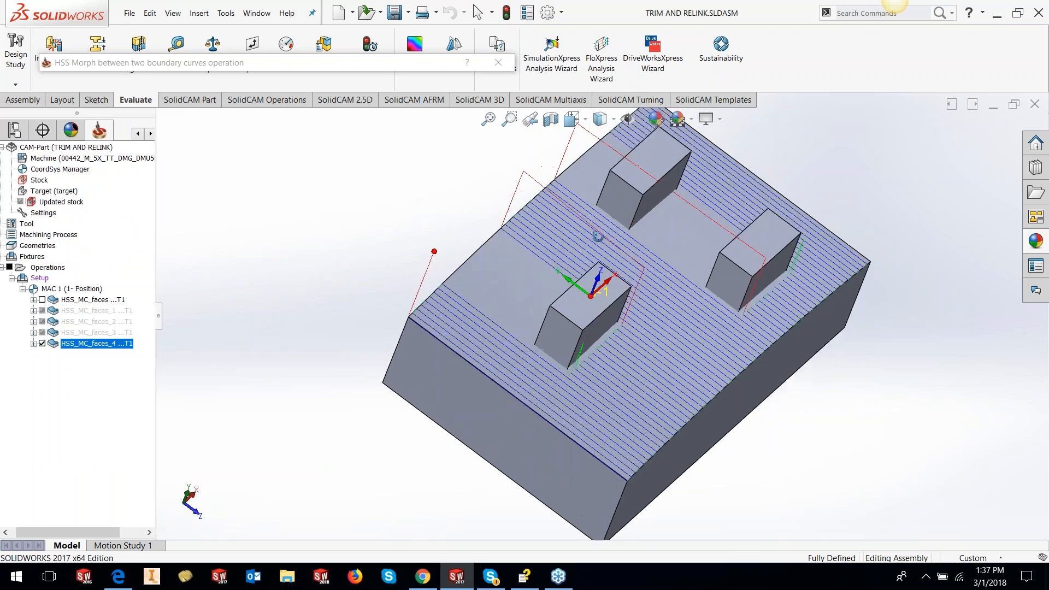
scroll(639, 159, "down", 1)
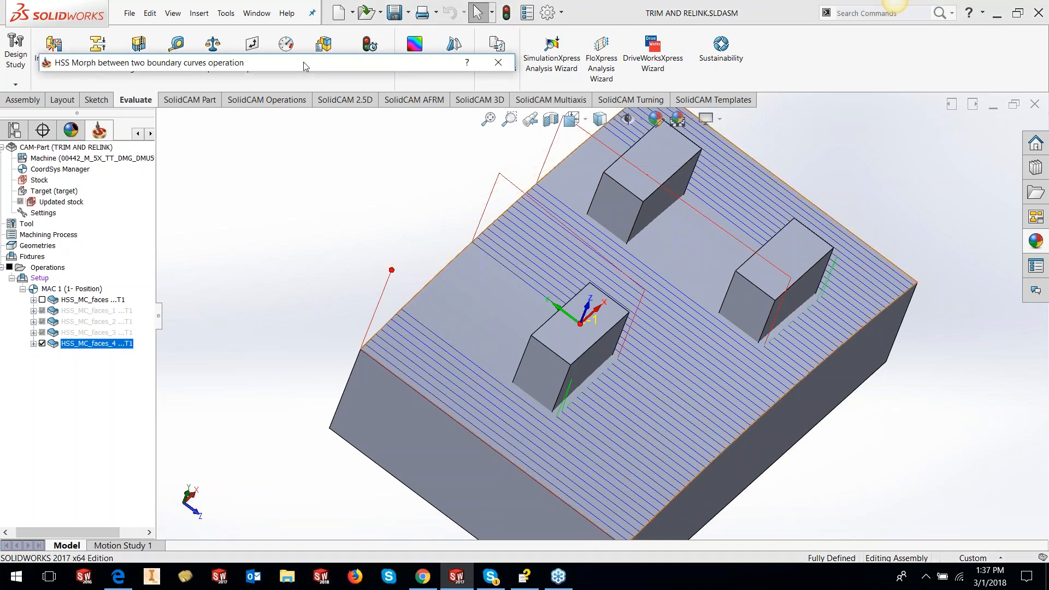
Step: Recalculate HSS_MC_faces_4 with Trim Tool path between first and last collision and inspect the passes between the blocks
left_click(239, 309)
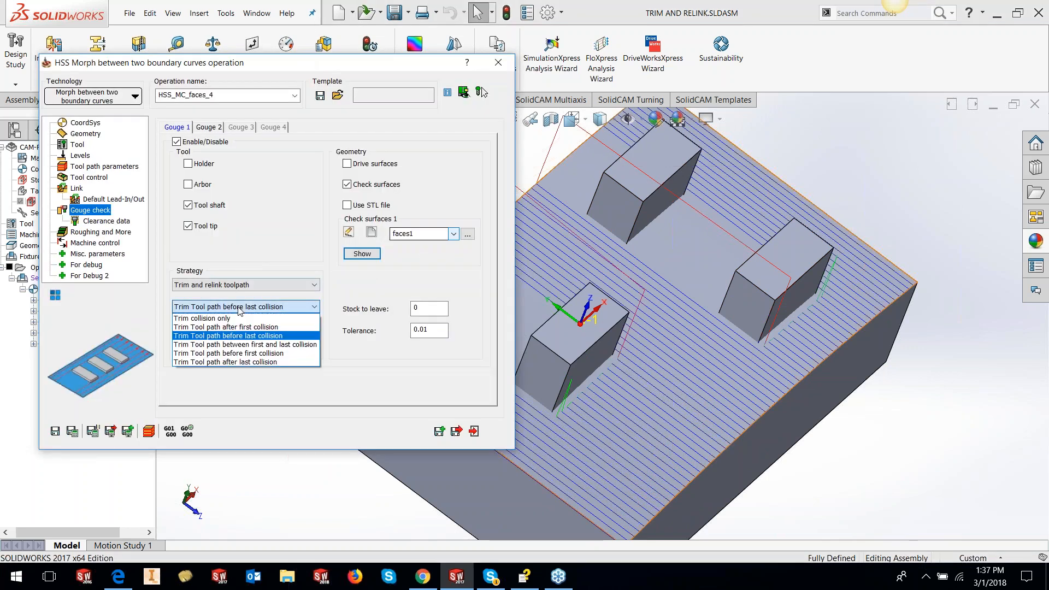
left_click(231, 345)
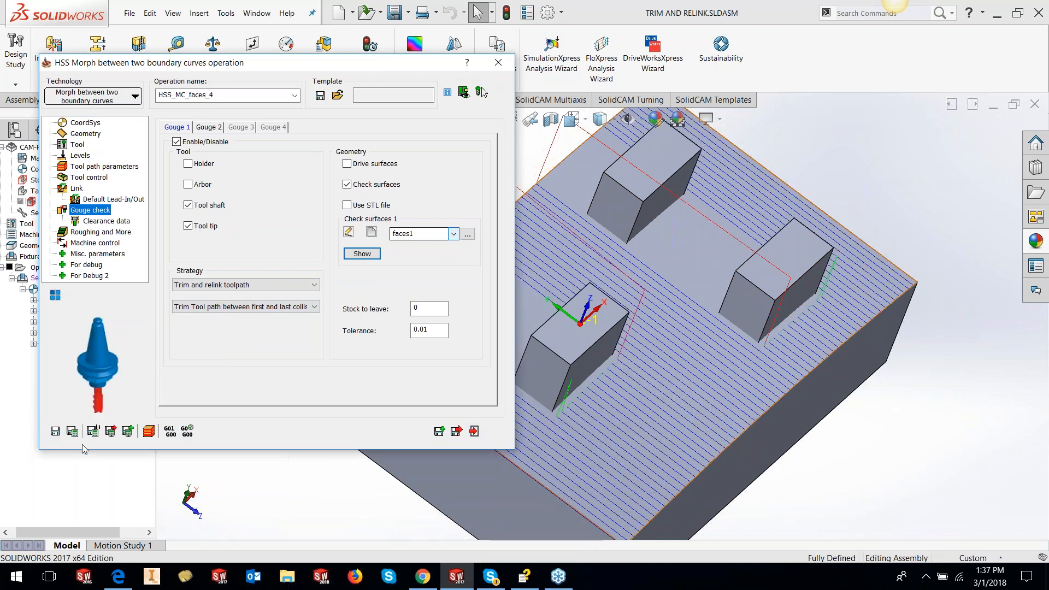
left_click(72, 431)
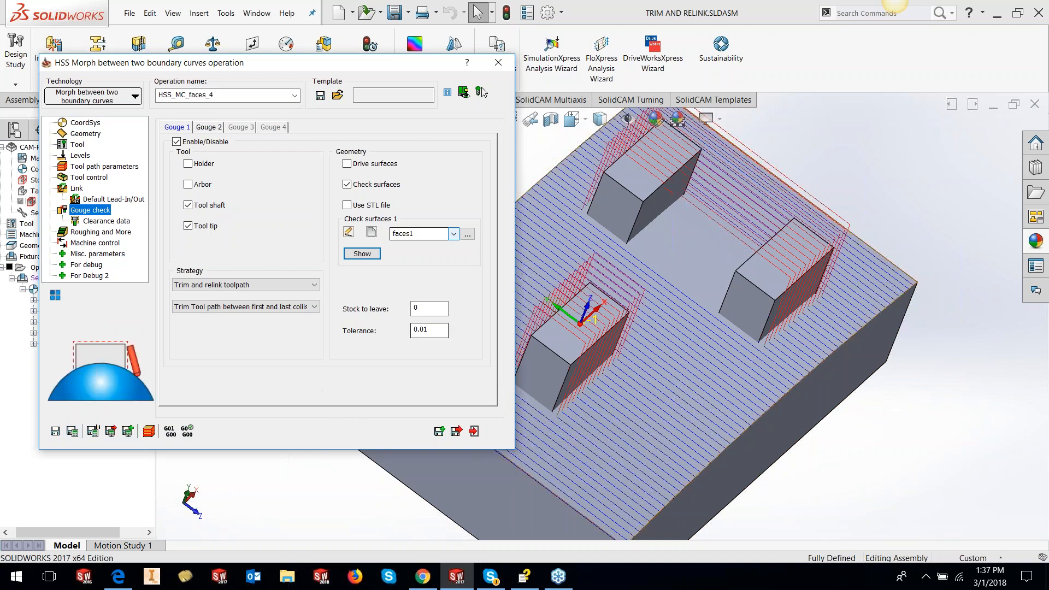
middle_click_drag(738, 306, 738, 291)
scroll(737, 323, "up", 2)
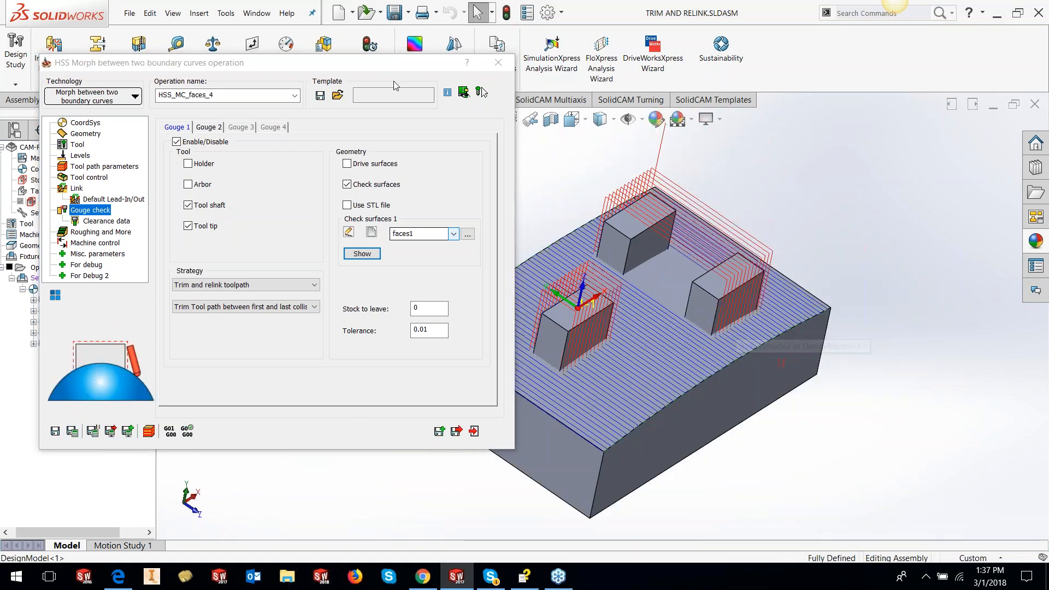
double_click(371, 63)
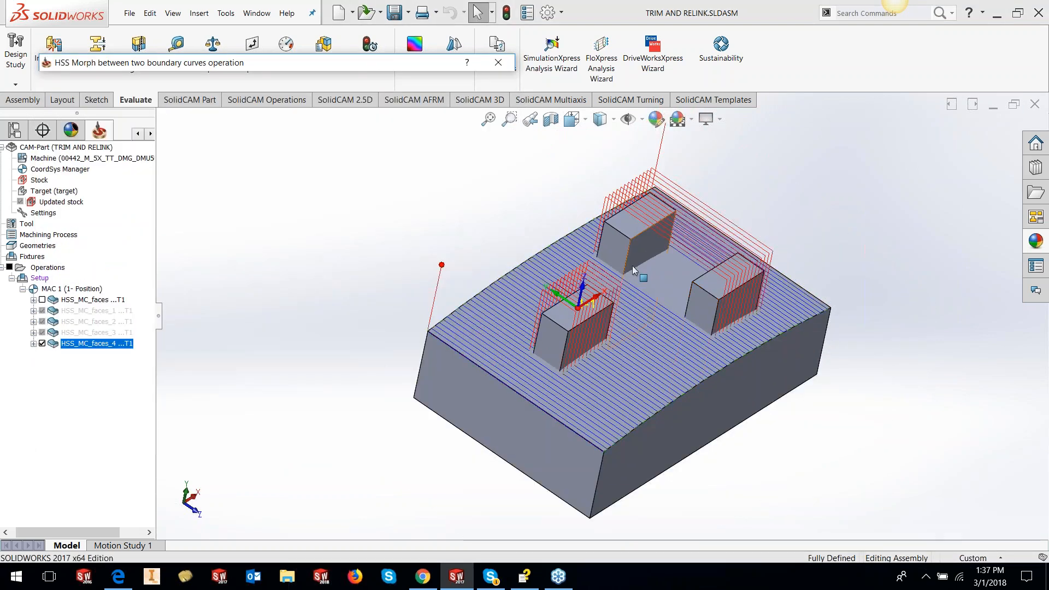
scroll(633, 266, "down", 5)
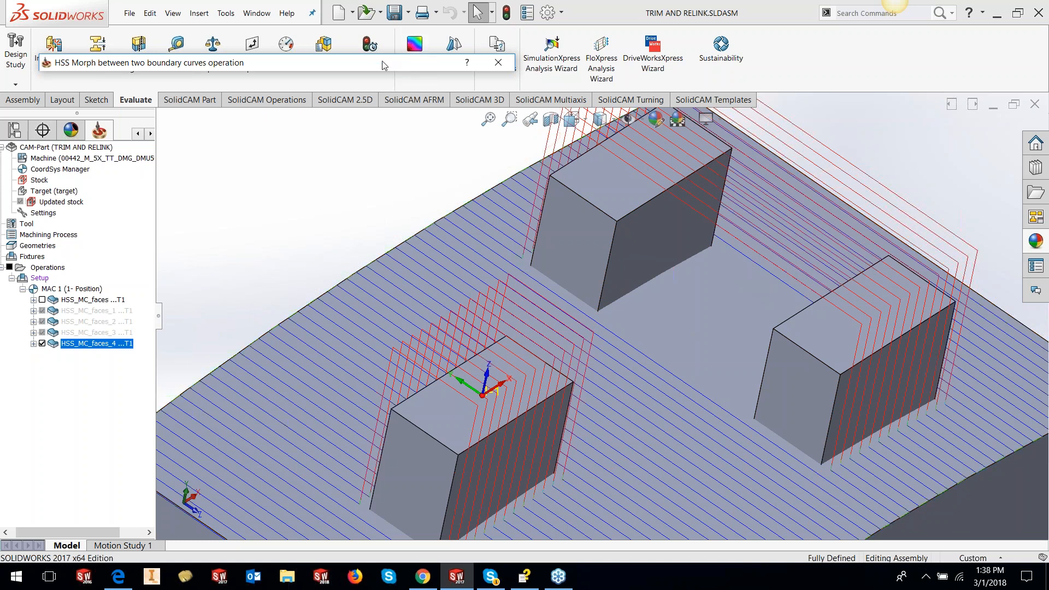
Step: Change the trimming to Trim Tool path before first collision, recalculate HSS_MC_faces_4, and uncover the model to view the passes
mouse_move(384, 65)
left_click(268, 307)
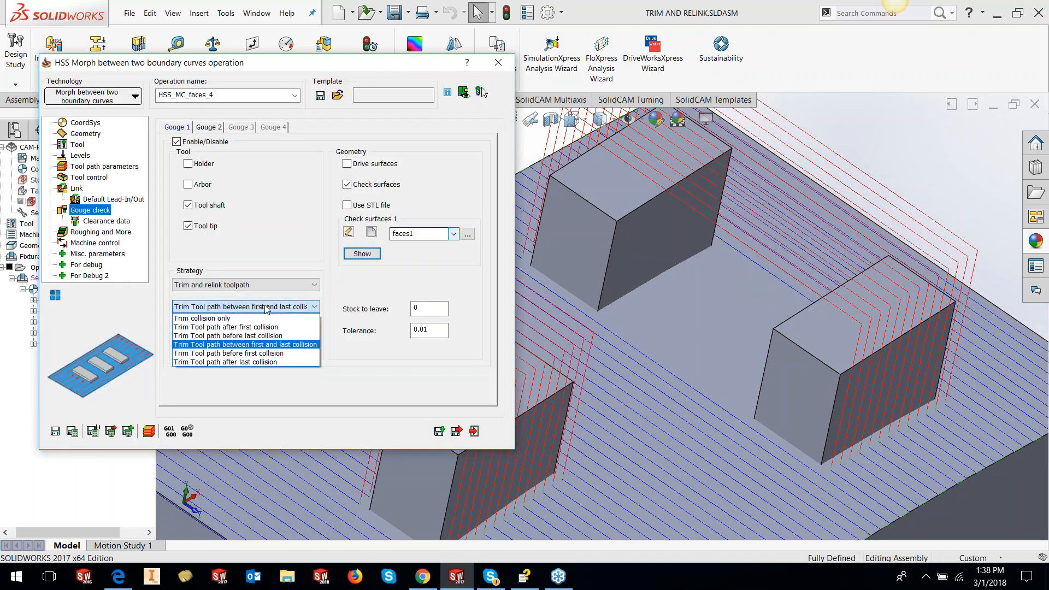
left_click(253, 354)
left_click_drag(311, 64, 341, 31)
left_click(96, 402)
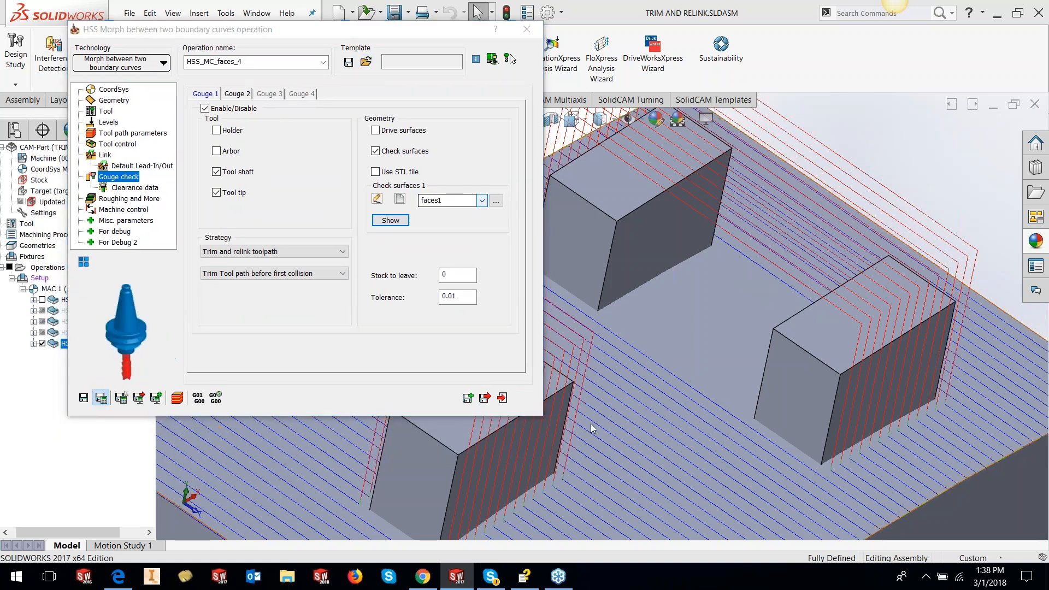
double_click(420, 34)
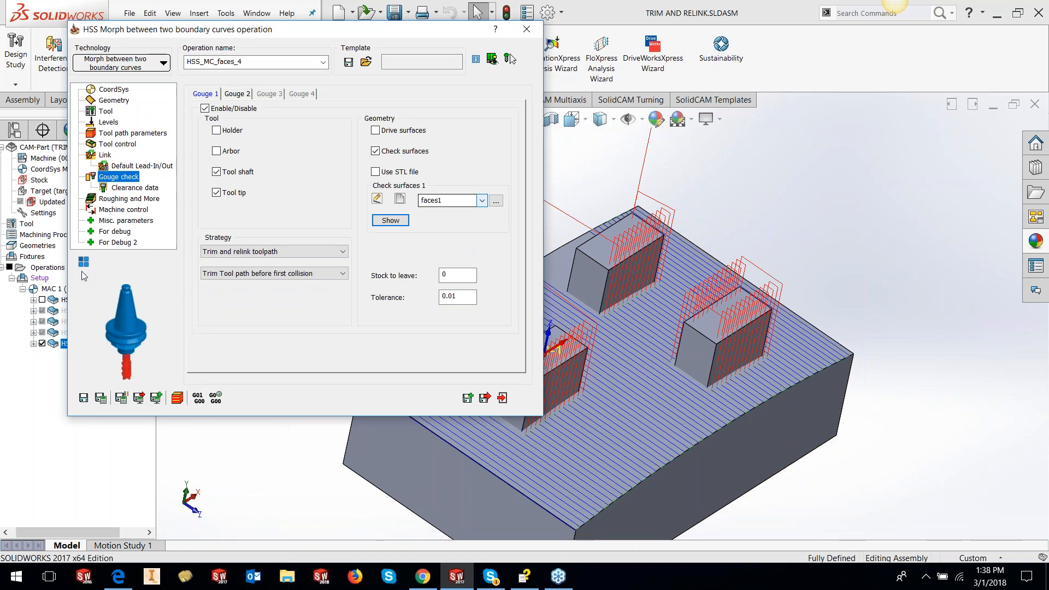
Step: Switch the trimming option back to Trim collision only and exit HSS_MC_faces_4 without saving
left_click(264, 273)
left_click(236, 332)
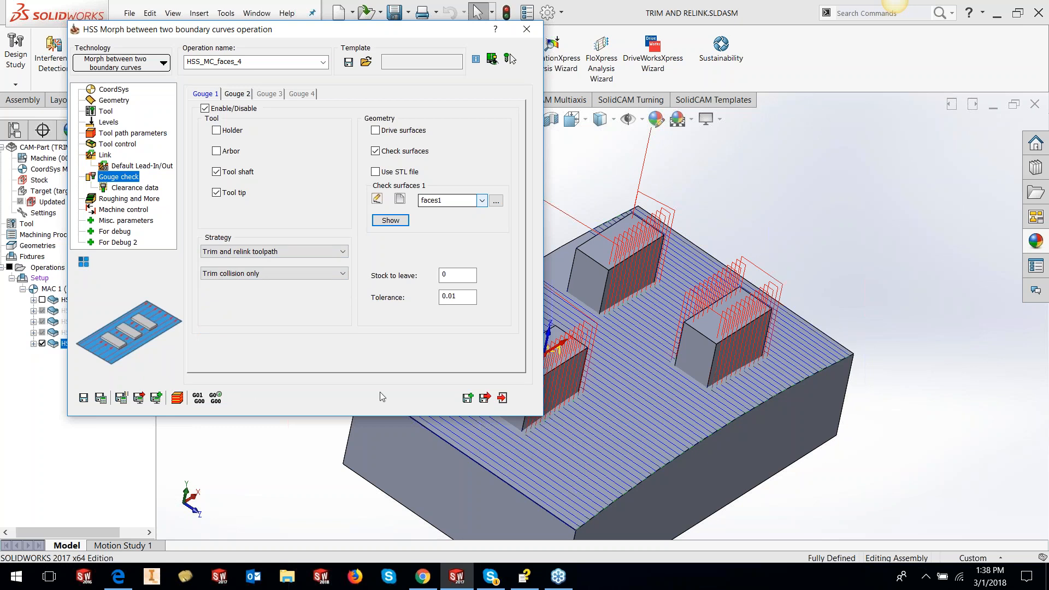
left_click(503, 398)
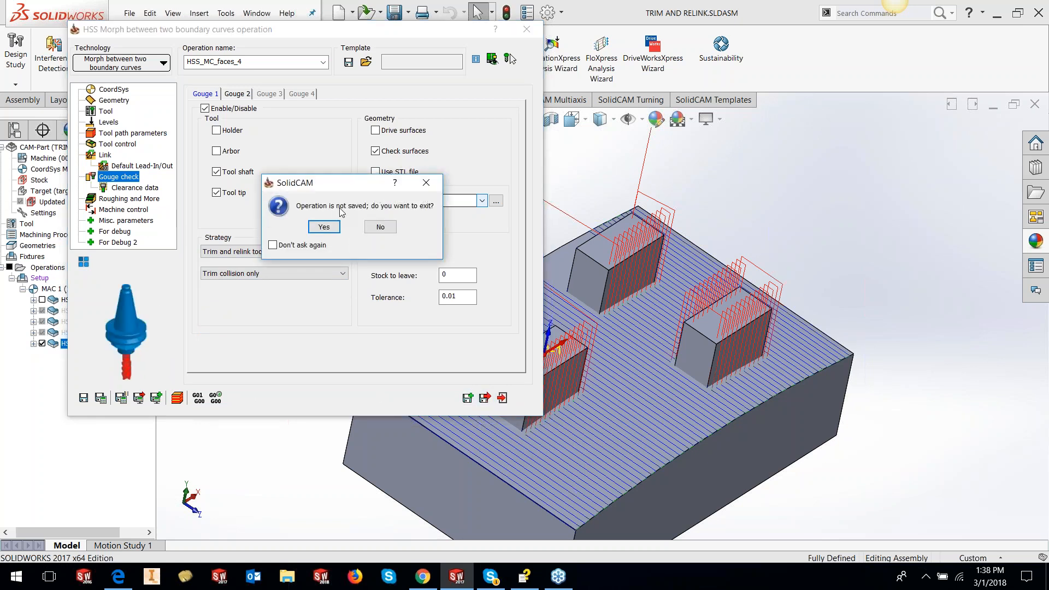
left_click(324, 226)
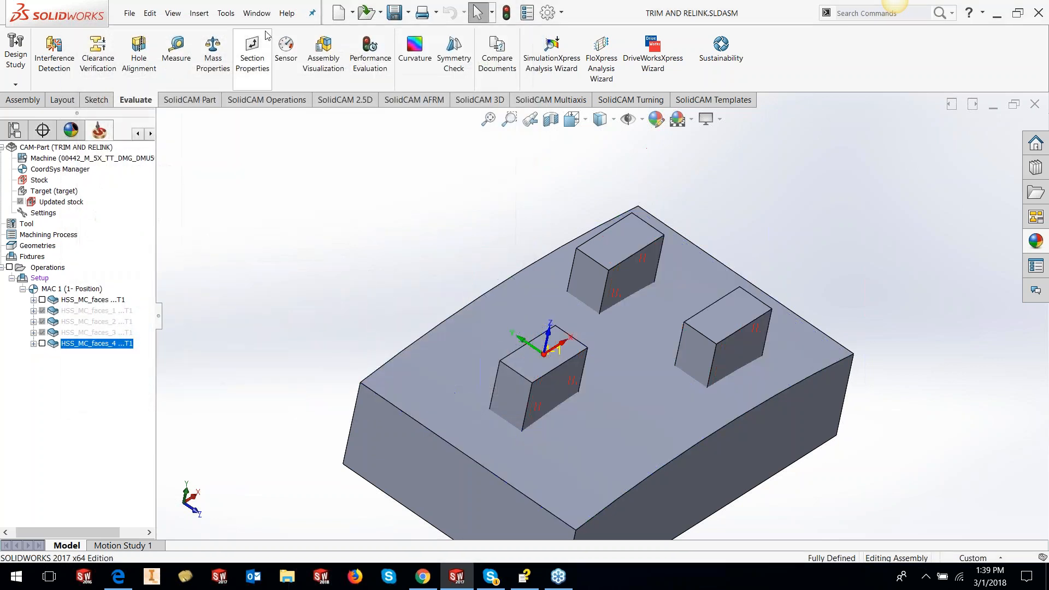
Step: Open the CAM-part GOUGE CHECK OPTIONS_STOP TOOL PATH CALCULATION AT FIRST GOUGE from the GOUGE CHECK folder
left_click(225, 13)
mouse_move(256, 74)
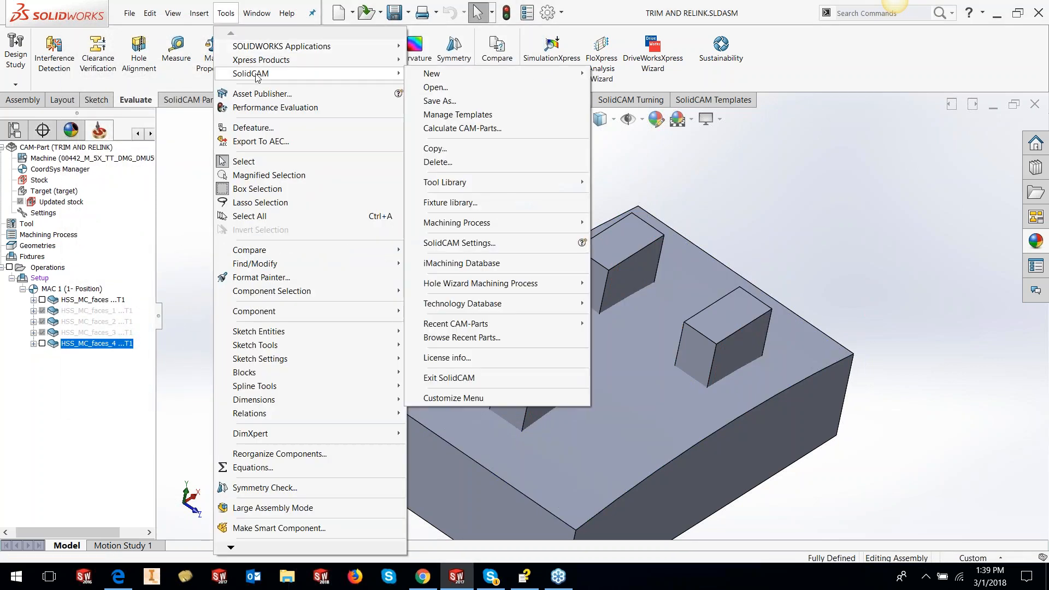
left_click(428, 88)
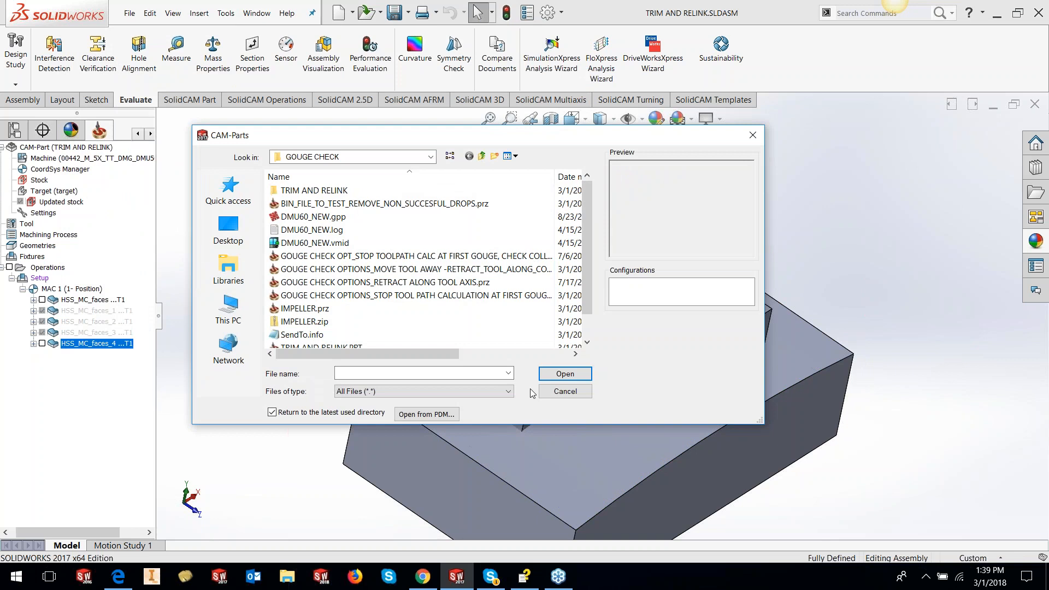
left_click(452, 296)
left_click(558, 376)
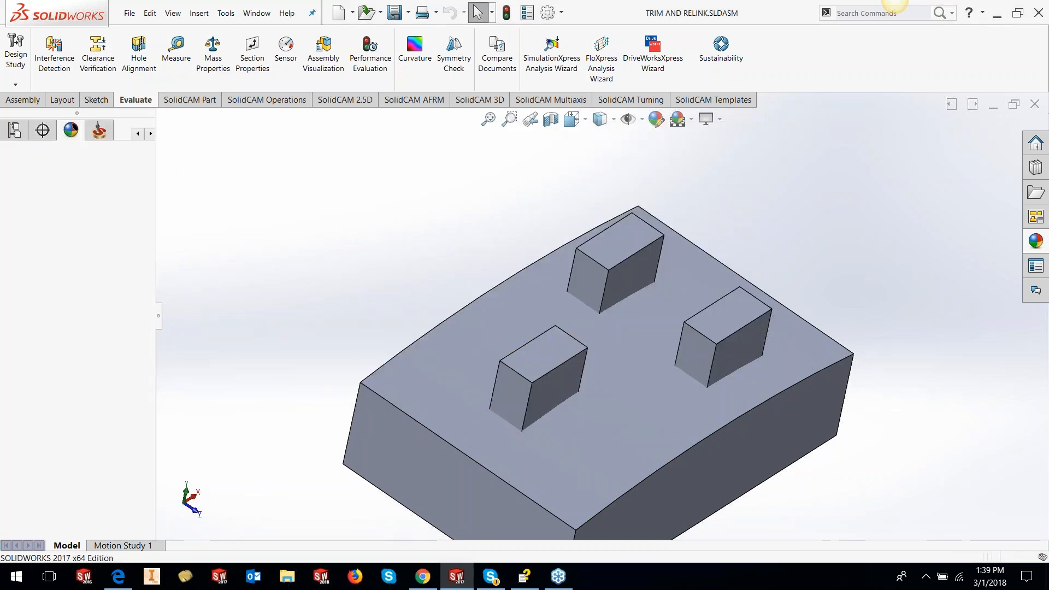
left_click(624, 227)
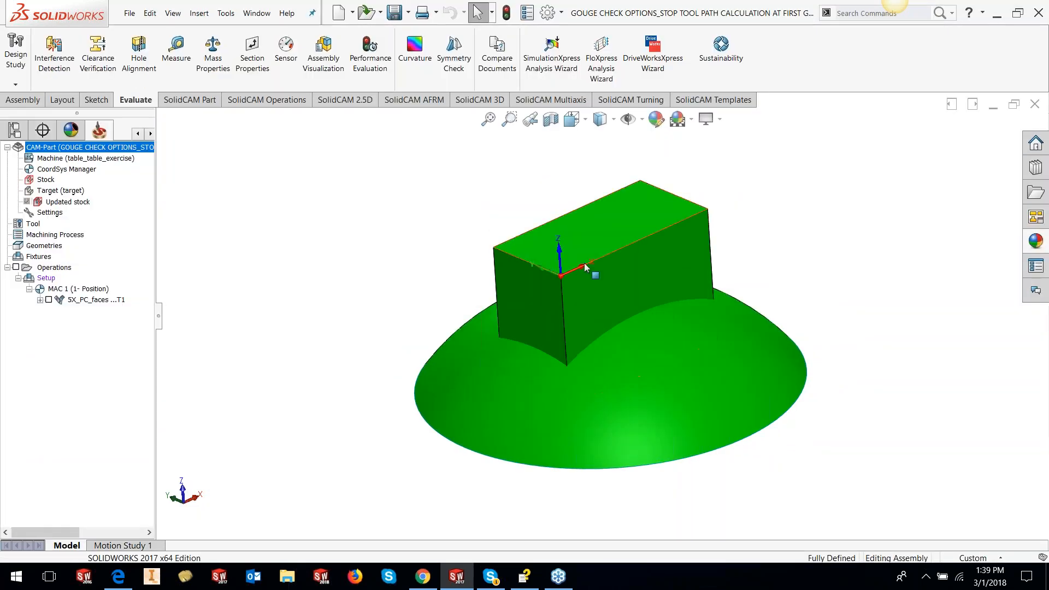
Step: Edit the 5X_PC_faces operation, disable its first gouge check, calculate the toolpath, and exit the operation
right_click(81, 304)
left_click(137, 142)
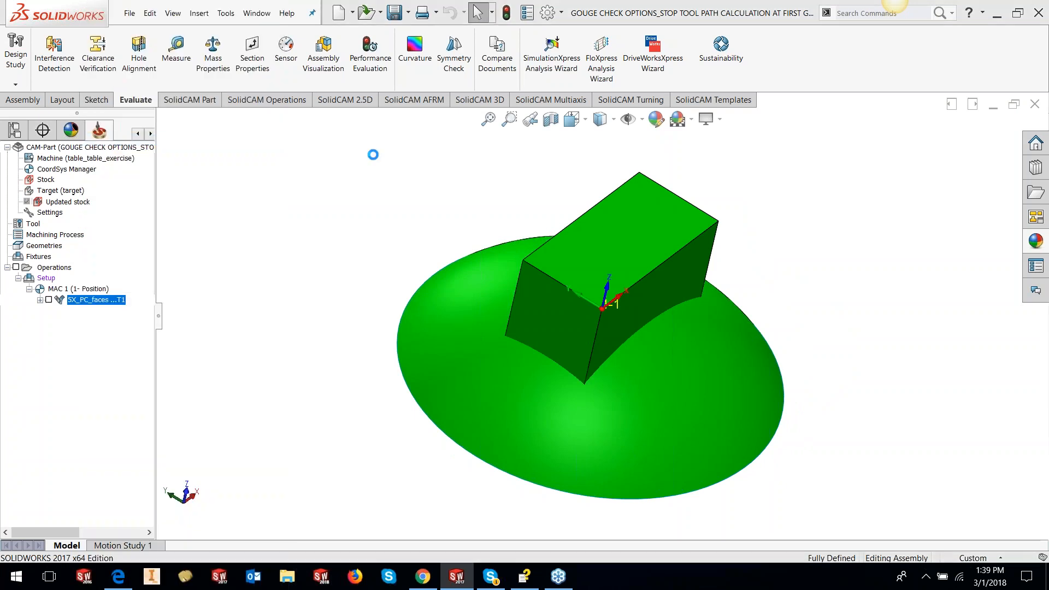
left_click(118, 177)
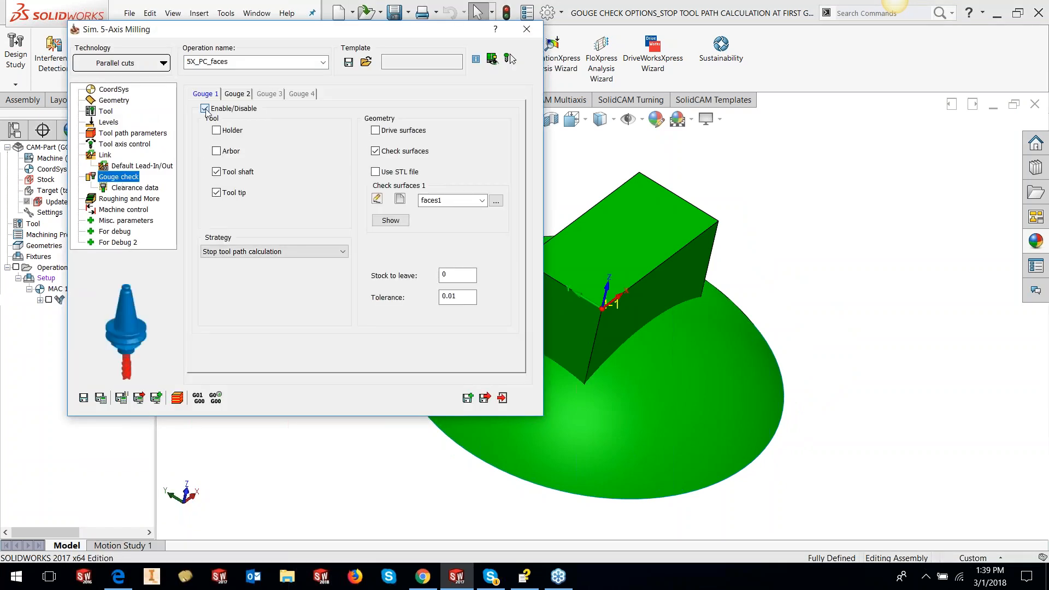
left_click(205, 109)
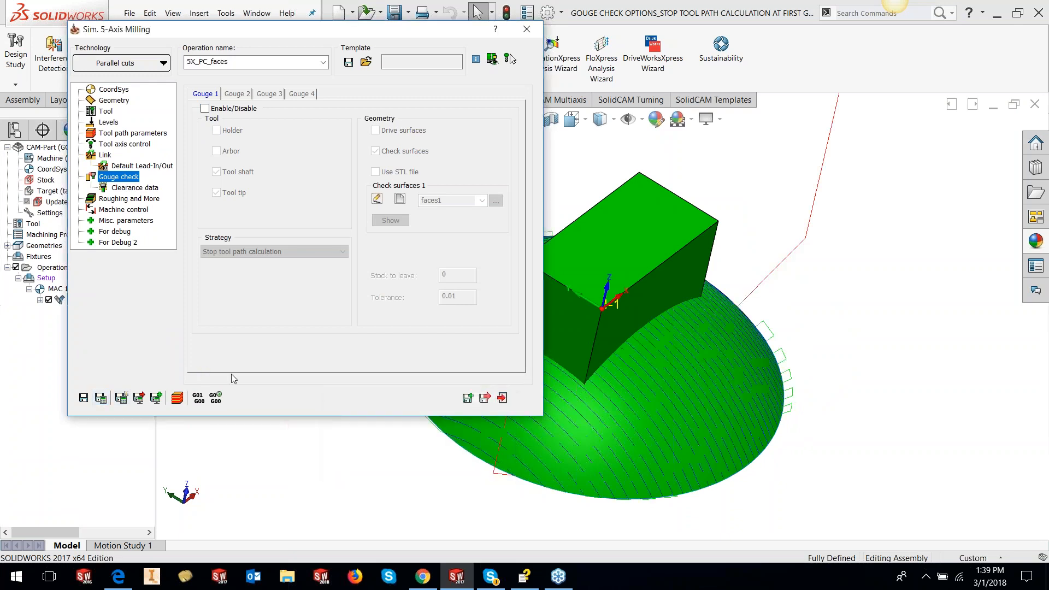
left_click(504, 402)
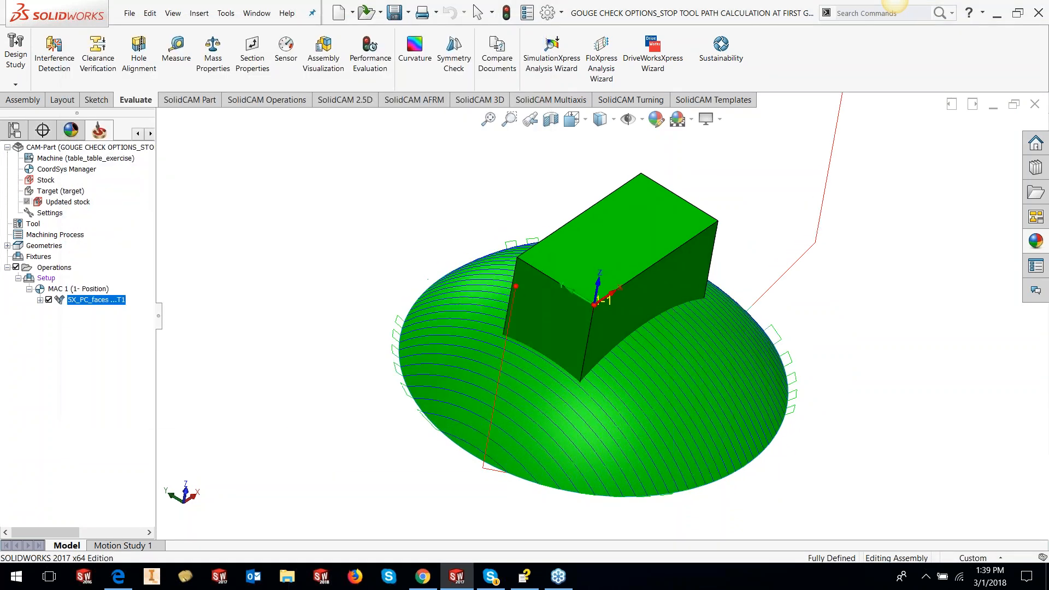
Step: Simulate the 5X_PC_faces toolpath at a reduced speed to check the tool against the block, and close the simulation
right_click(120, 301)
left_click(157, 215)
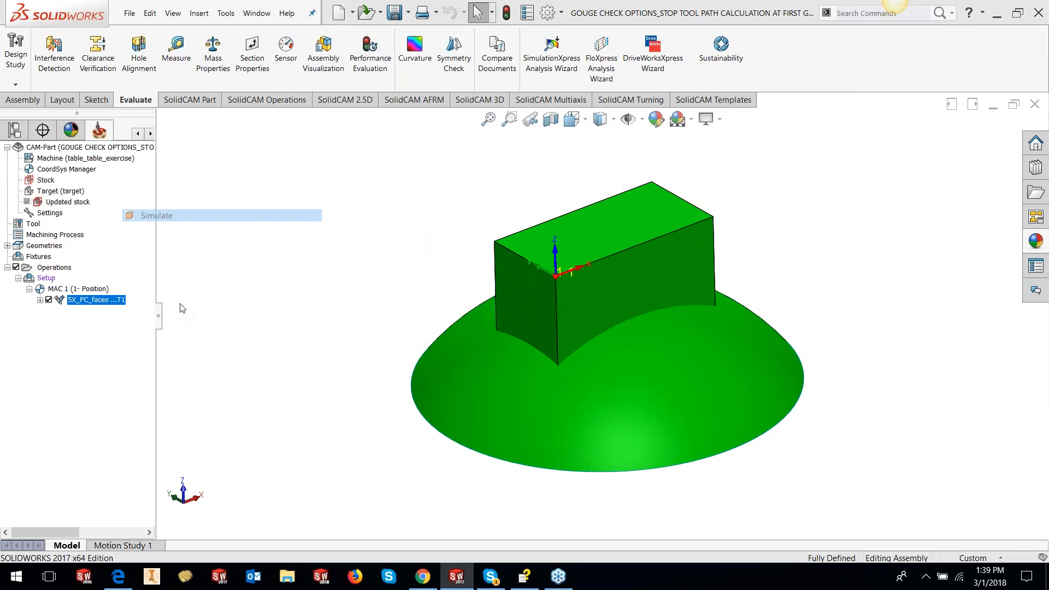
left_click(77, 376)
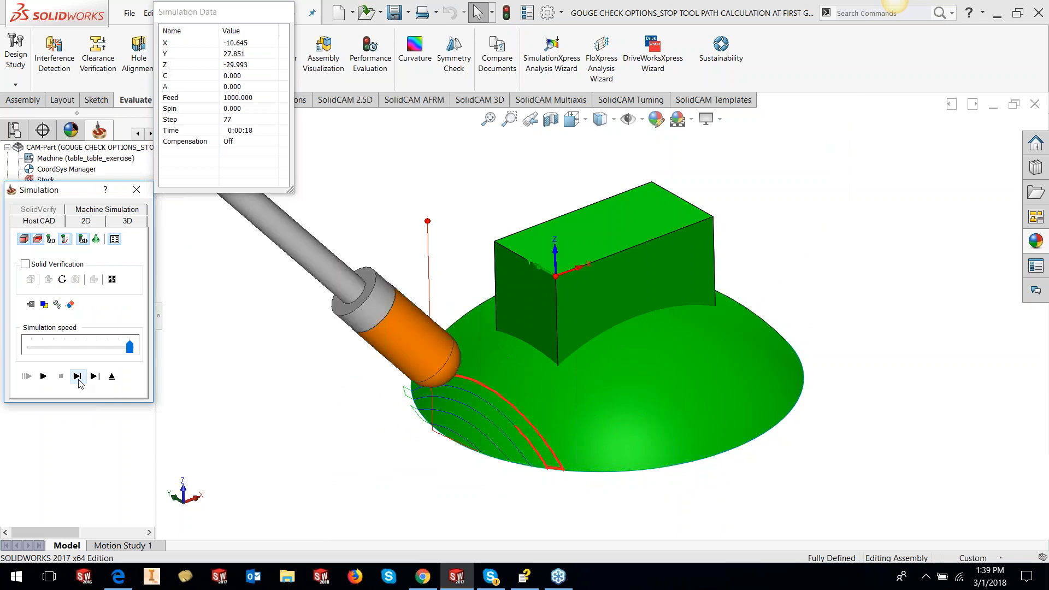
left_click(79, 350)
left_click(78, 350)
left_click(44, 377)
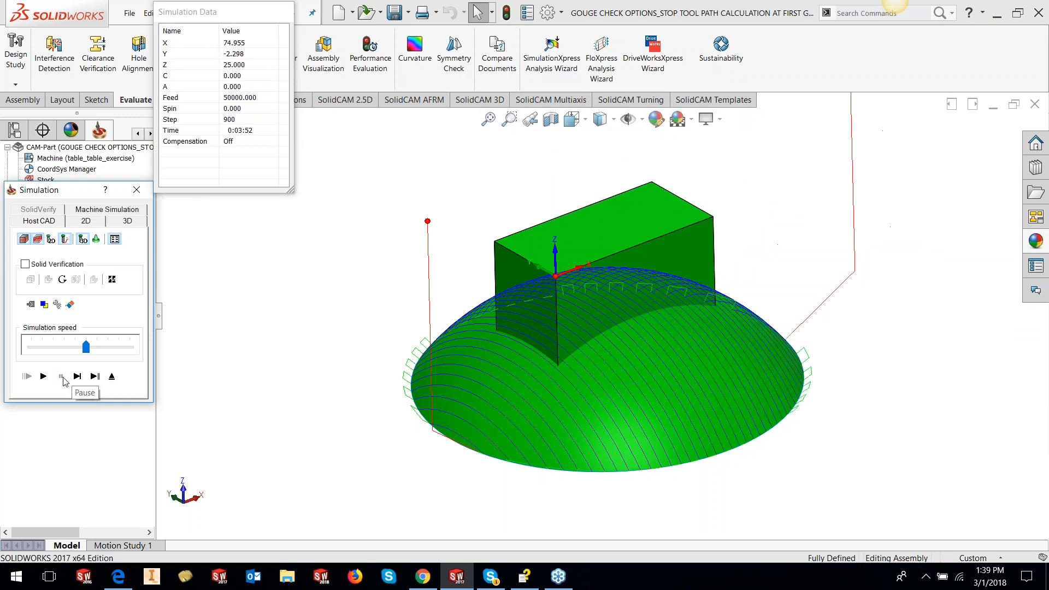
left_click(112, 377)
Step: Edit the 5X_PC_faces operation and set its ball nose mill's arbor diameter to 12 mm
right_click(118, 307)
left_click(180, 140)
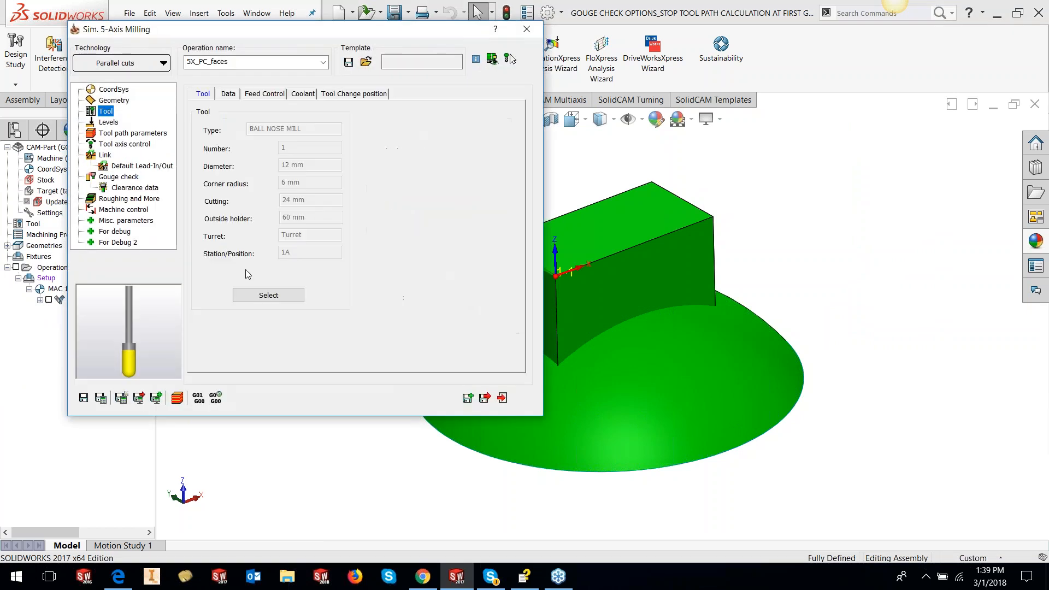
left_click(269, 295)
left_click(634, 256)
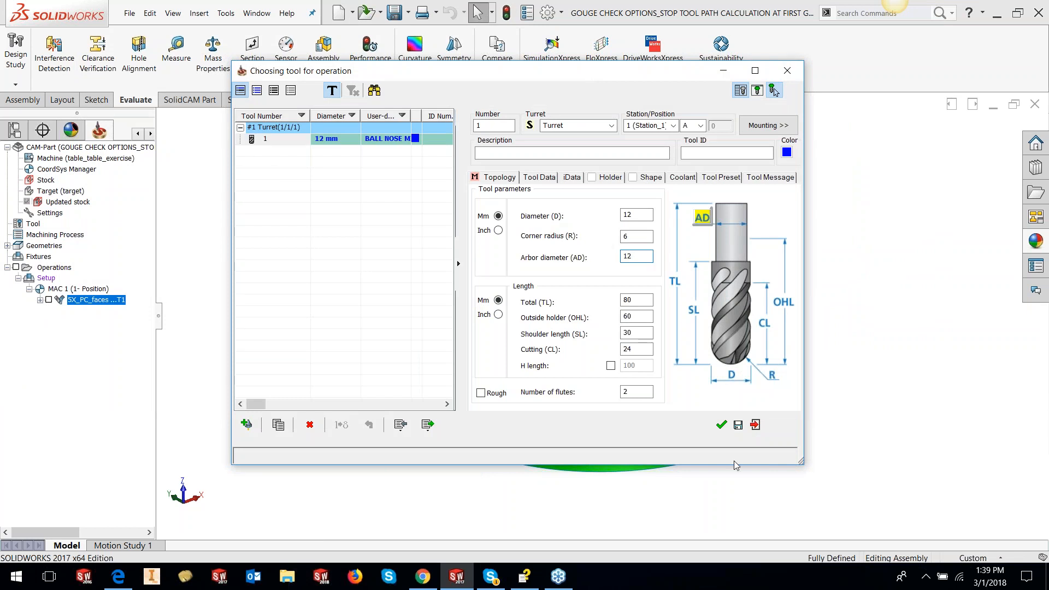
type("12")
left_click(721, 425)
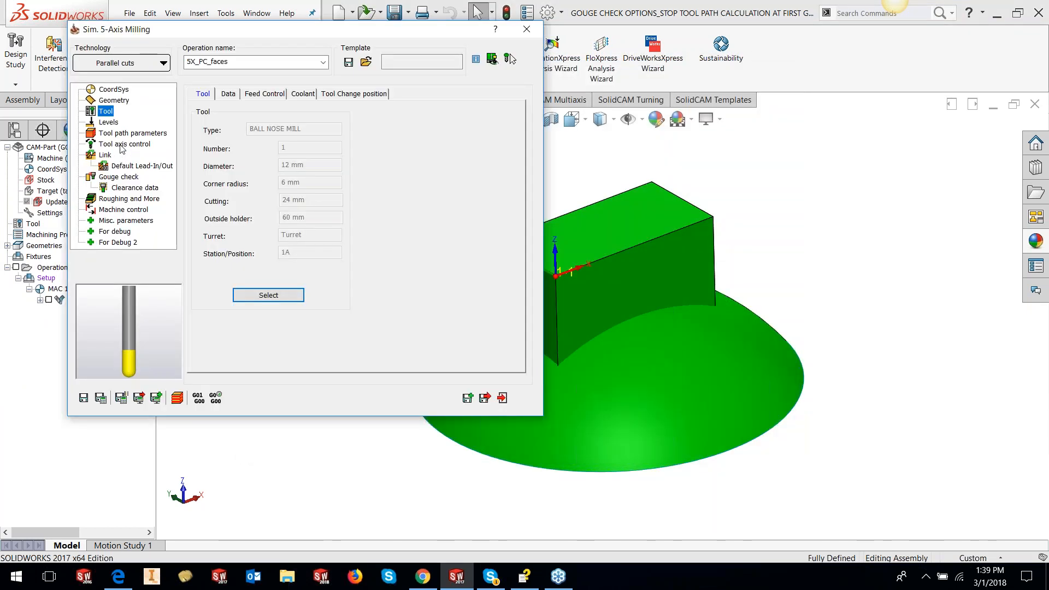
Step: Enable the first gouge check with the arbor included, recalculate the 5X_PC_faces toolpath, exit the operation, and examine the toolpath near the block
left_click(119, 177)
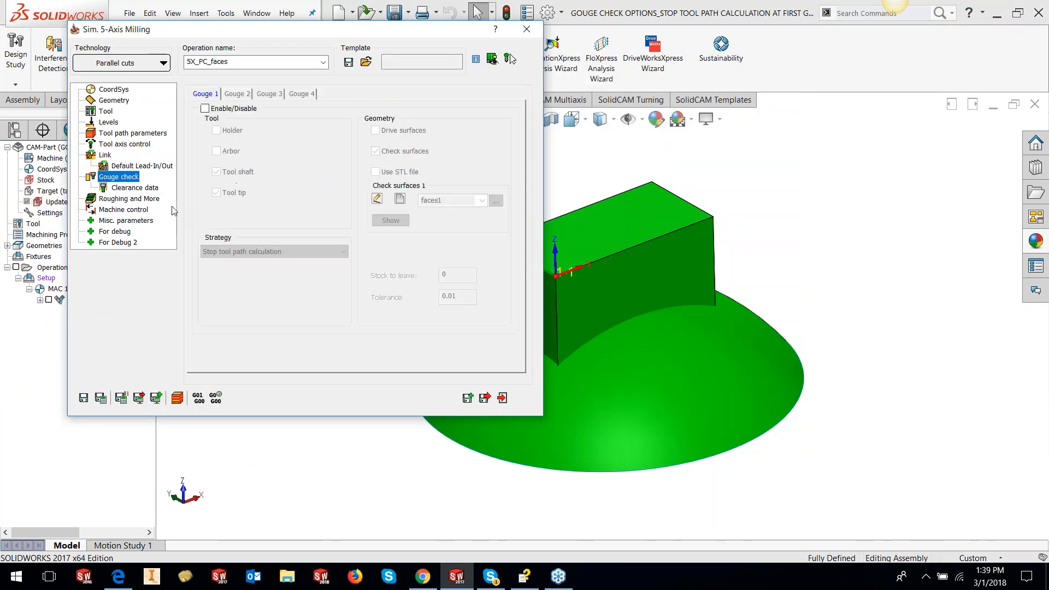
left_click(217, 151)
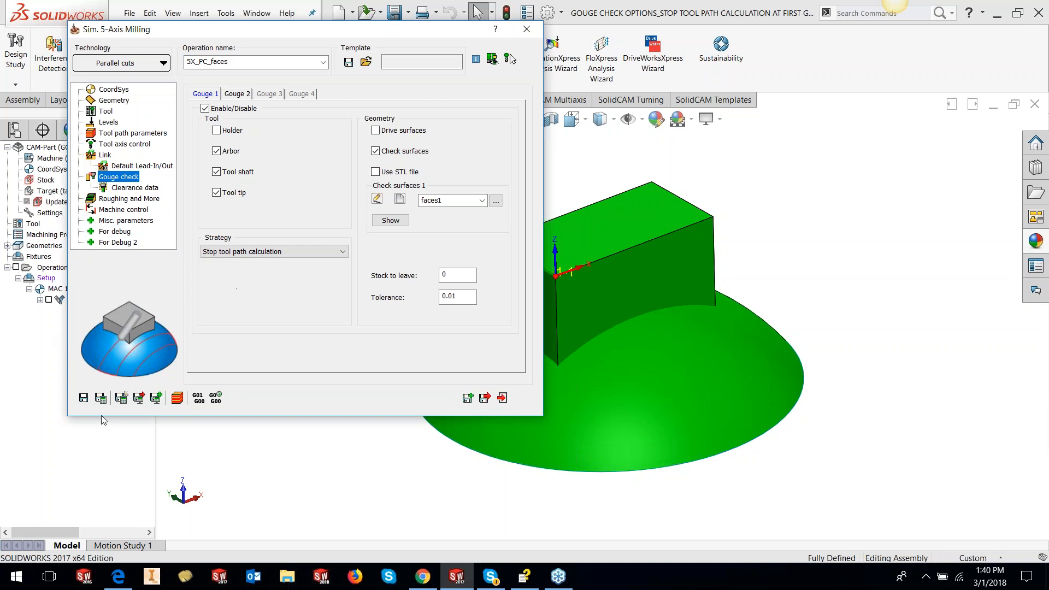
left_click_drag(344, 30, 266, 22)
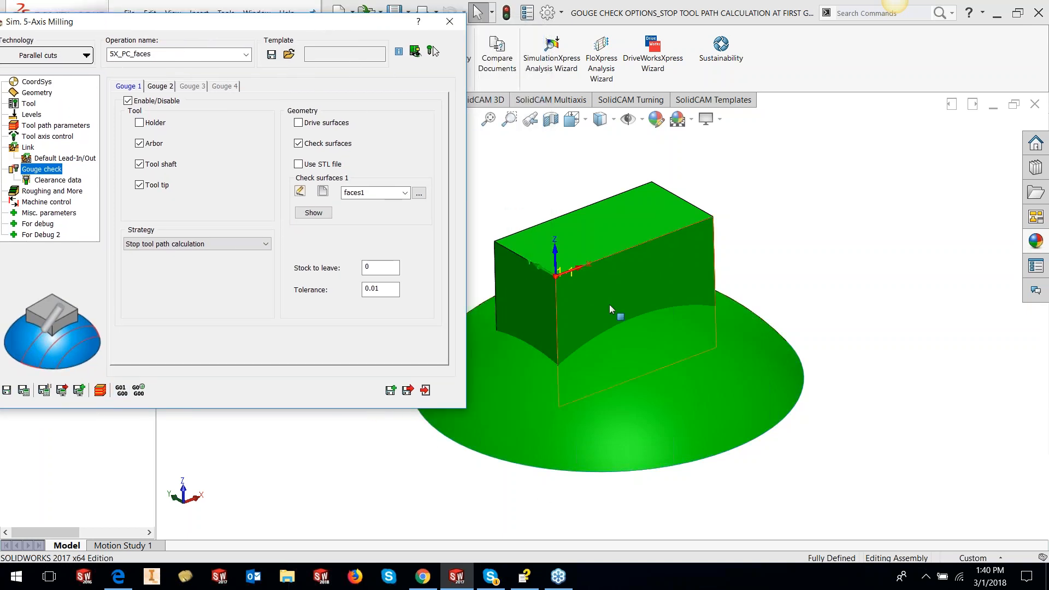
left_click_drag(199, 22, 230, 19)
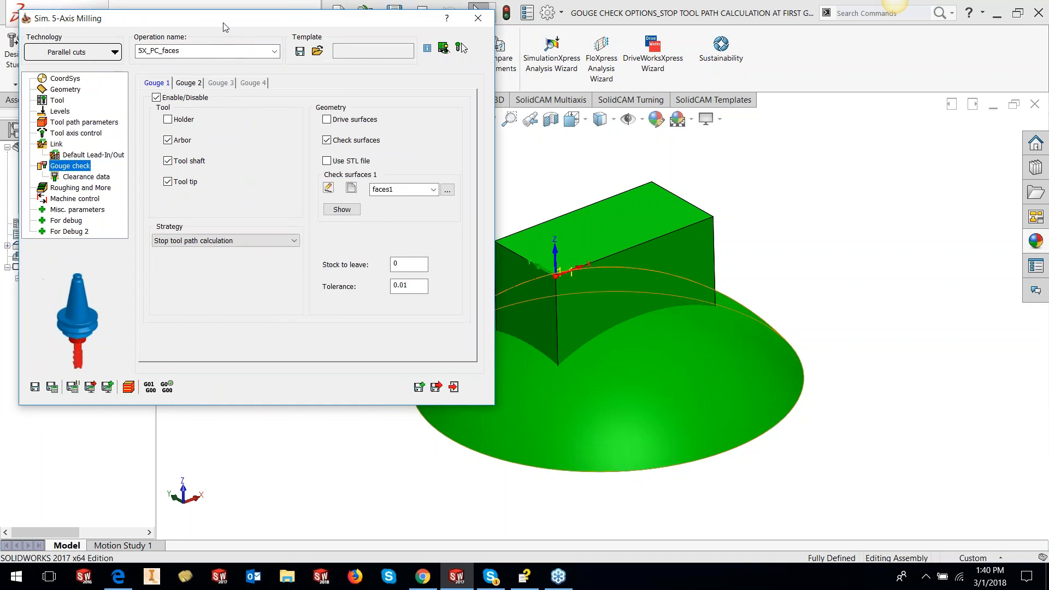
left_click(53, 387)
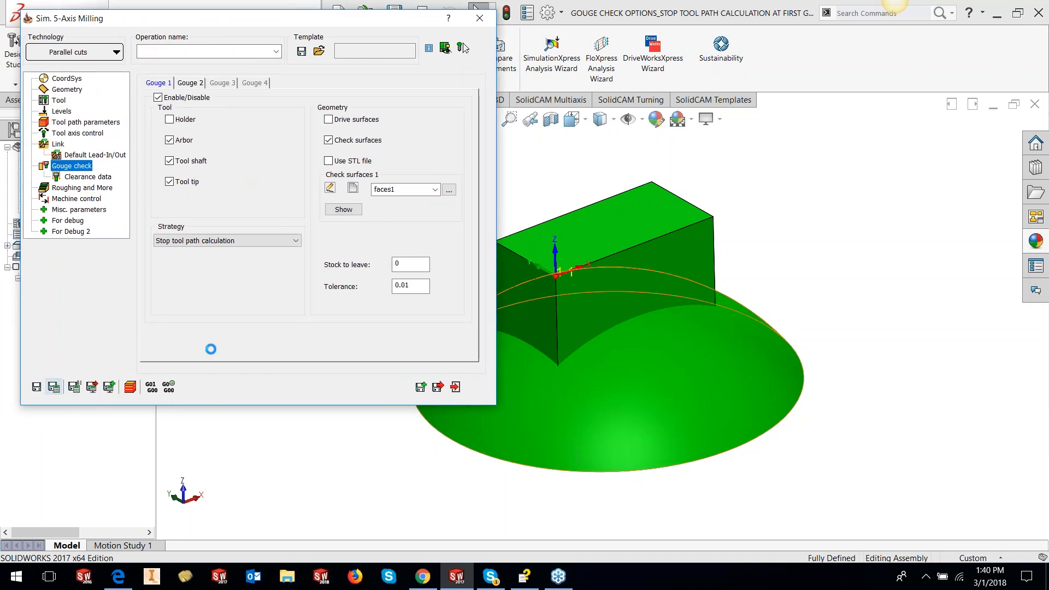
left_click(479, 19)
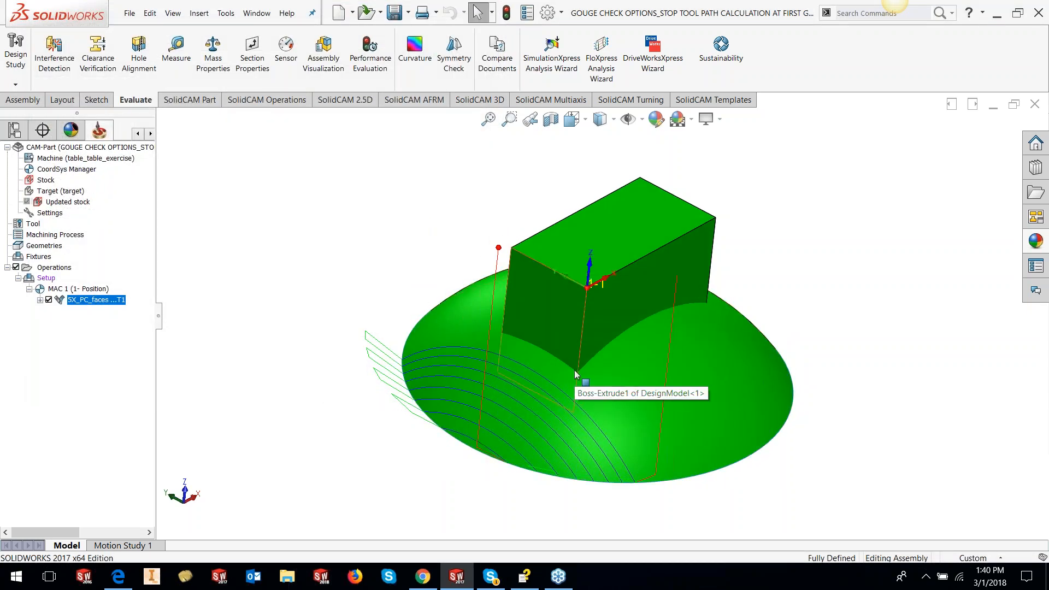
middle_click_drag(696, 428, 568, 396)
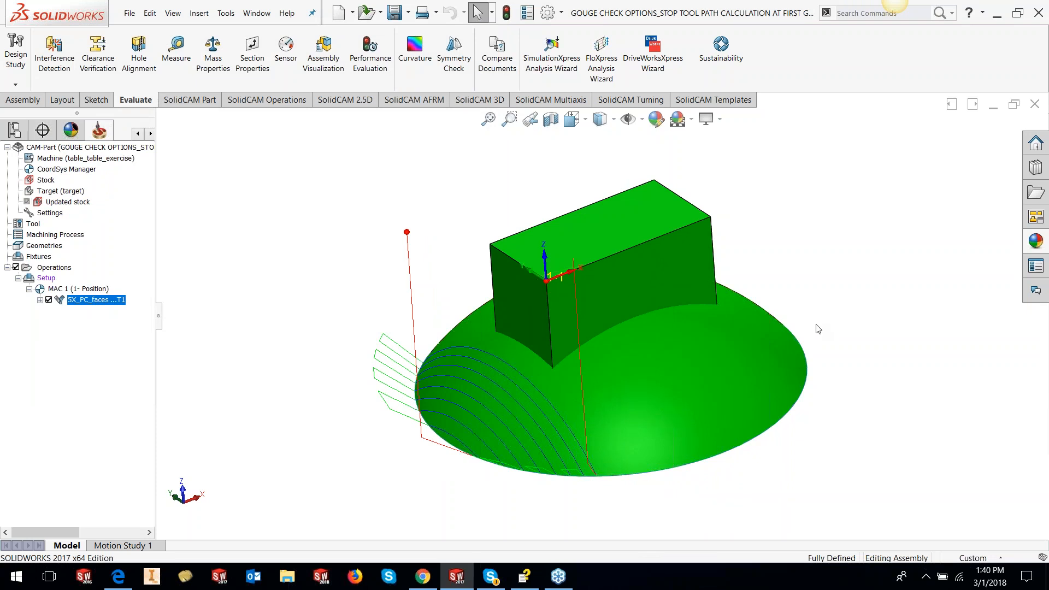
middle_click_drag(886, 290, 739, 317)
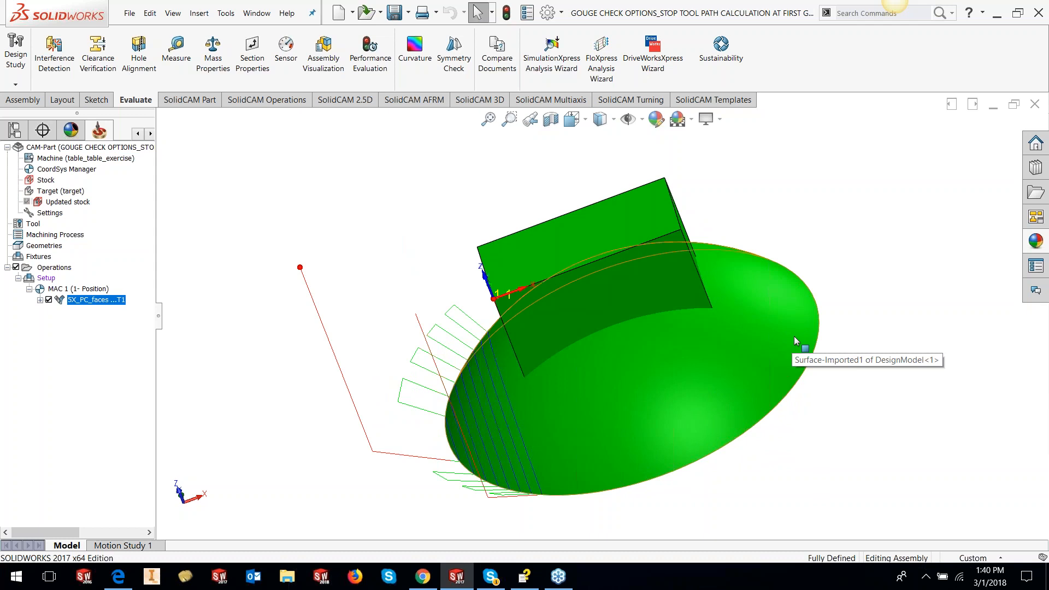
key("ctrl+7")
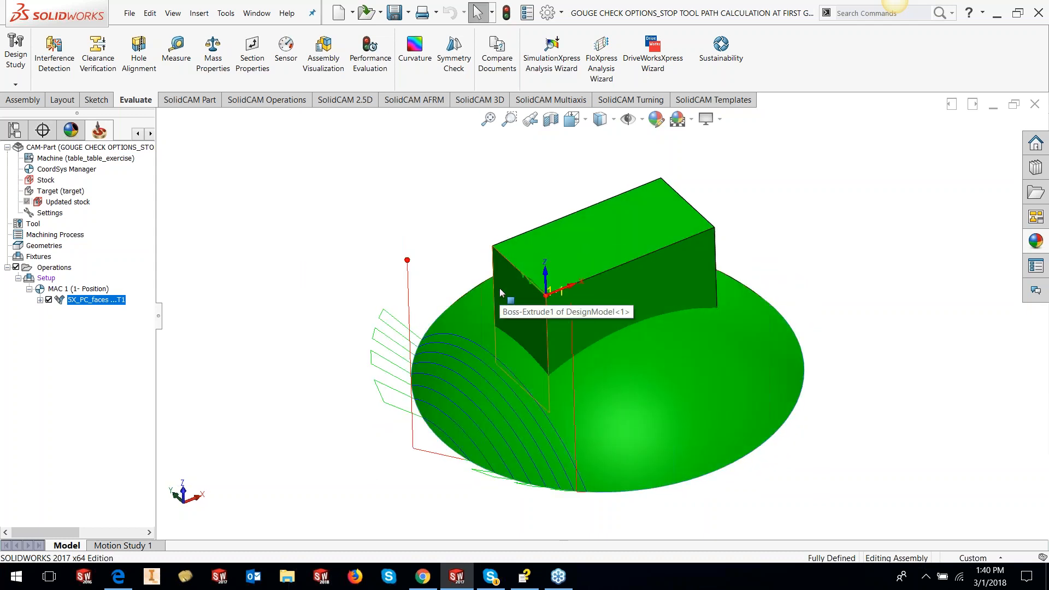
Step: Open the CAM-part starting with GOUGE CHECK OPTIONS_MOVE TOOL AWAY -RETRACT_TOOL_ALONG from the GOUGE CHECK folder, declining to locate the original model manually
left_click(226, 13)
mouse_move(251, 73)
left_click(432, 88)
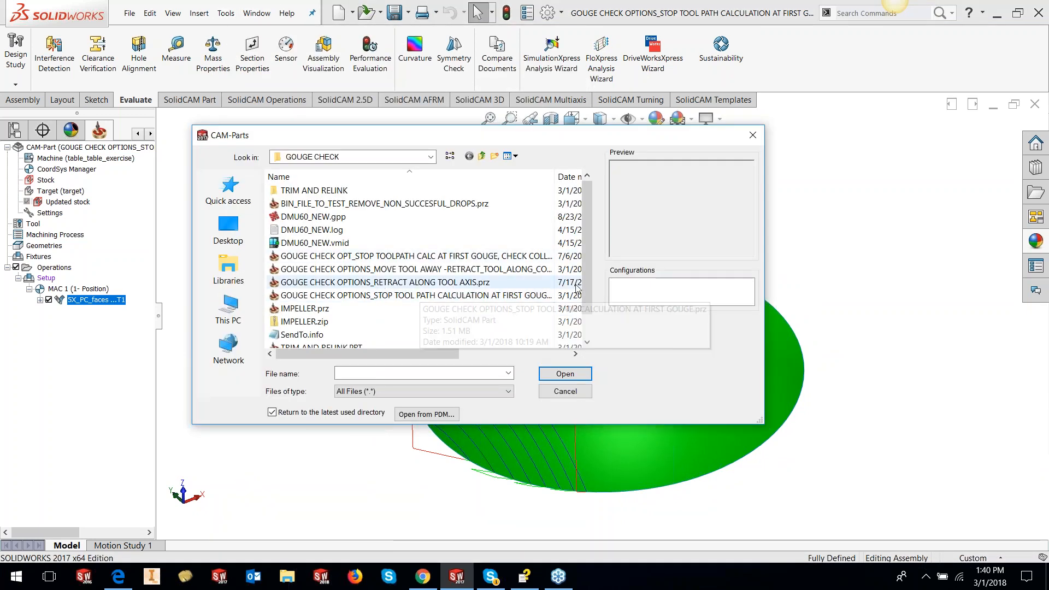
left_click(523, 269)
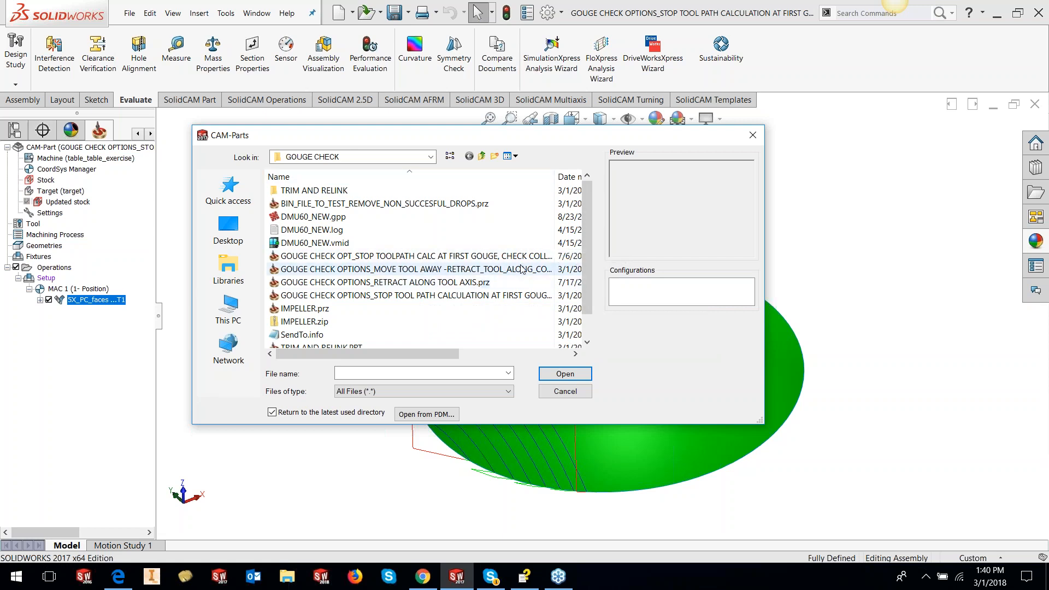
left_click(566, 375)
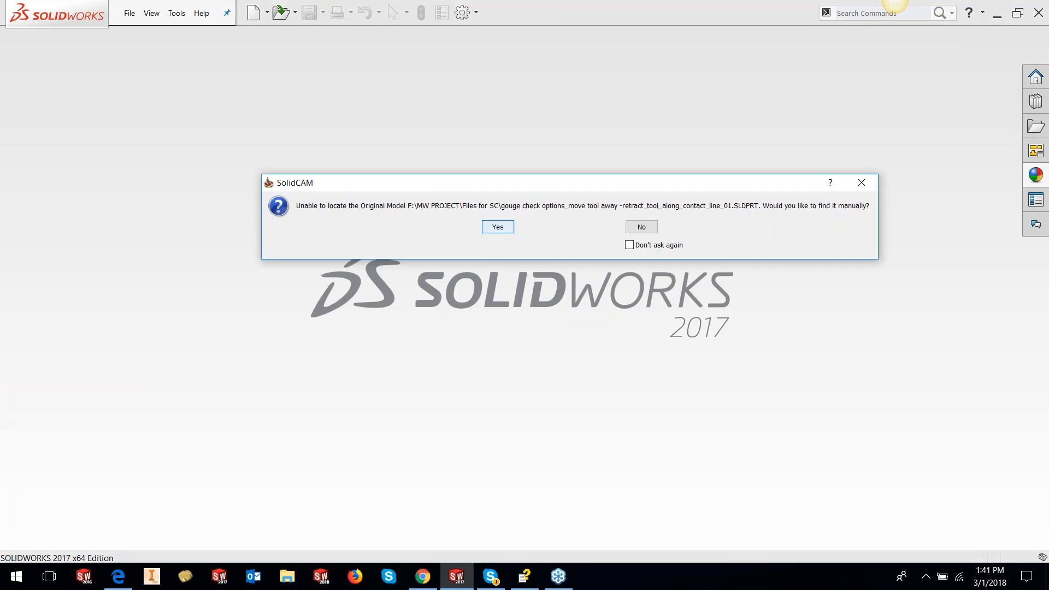
left_click(638, 229)
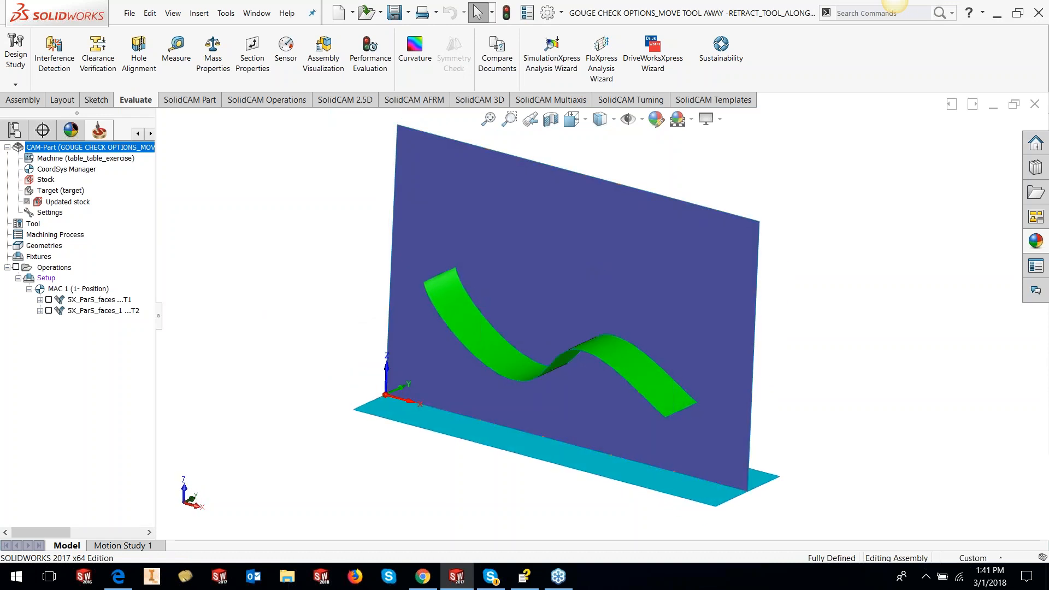
left_click(682, 298)
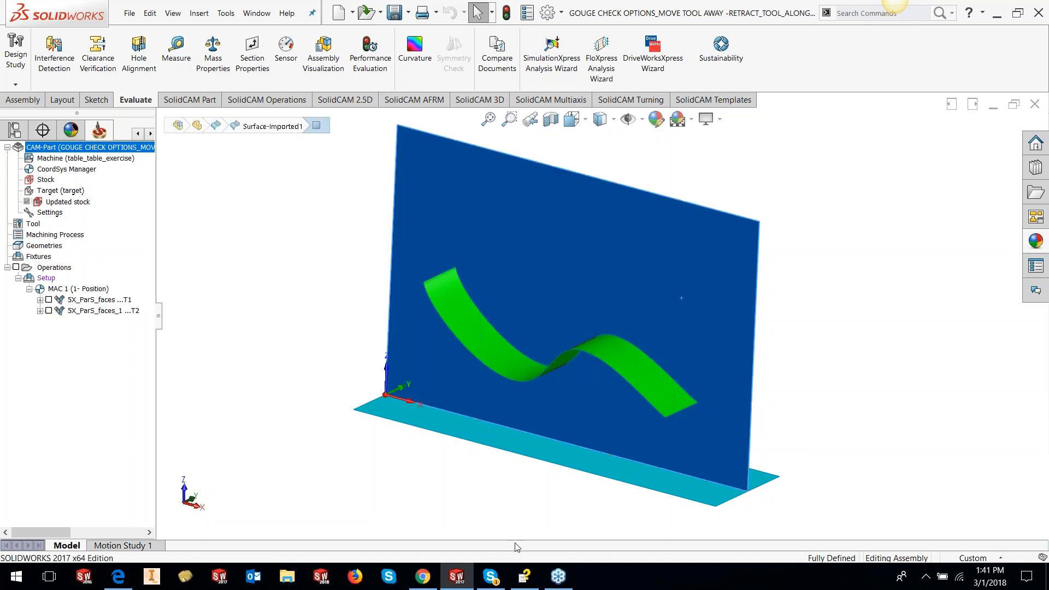
middle_click_drag(634, 300, 622, 304)
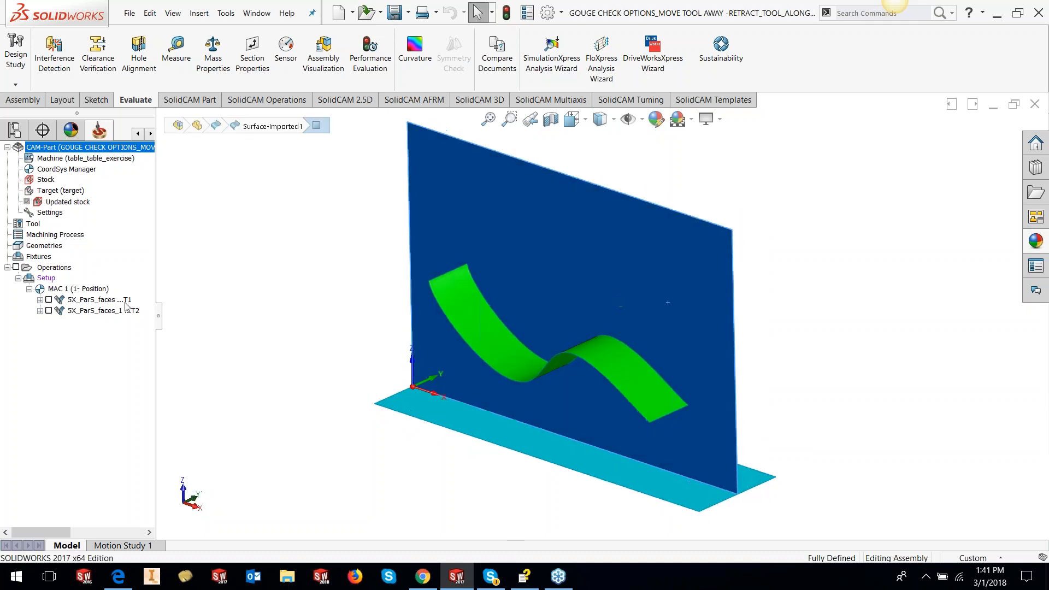
left_click(305, 341)
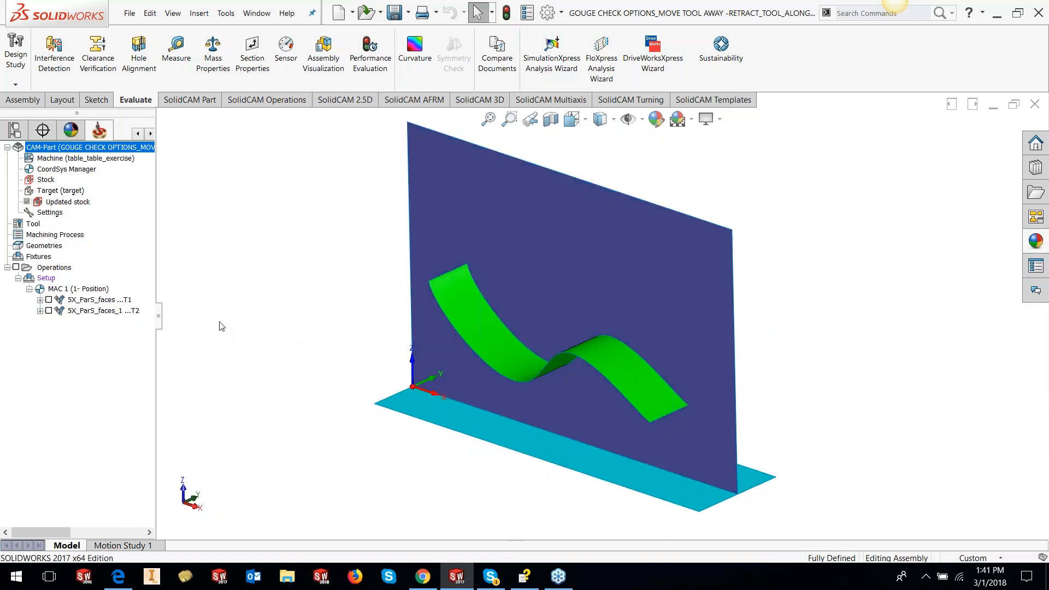
Step: Open the 5X_ParS_faces operation for editing and examine its gouge check settings and the shape of its taper mill
right_click(87, 301)
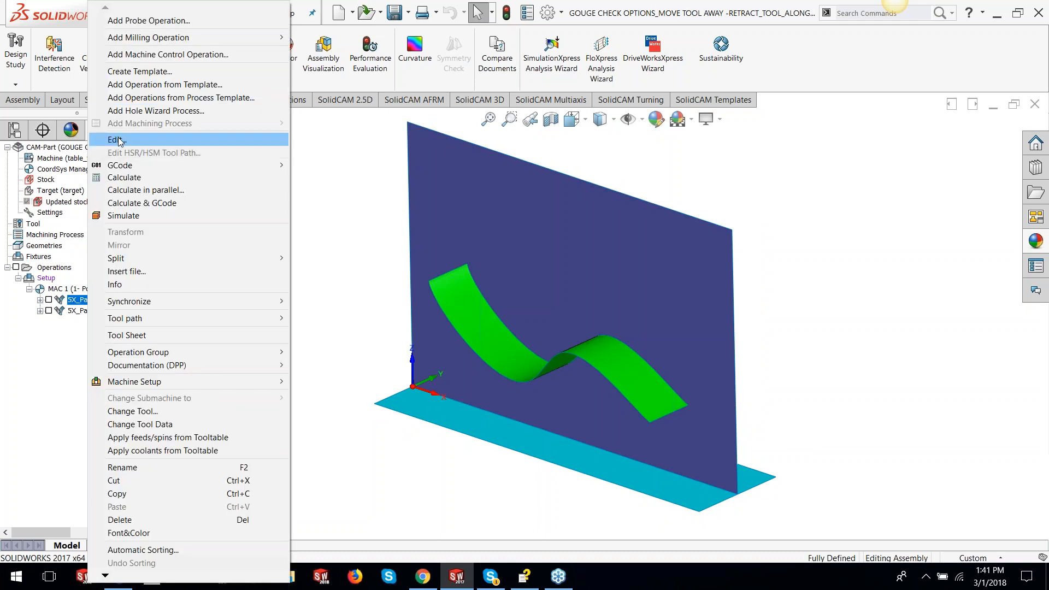
left_click(111, 139)
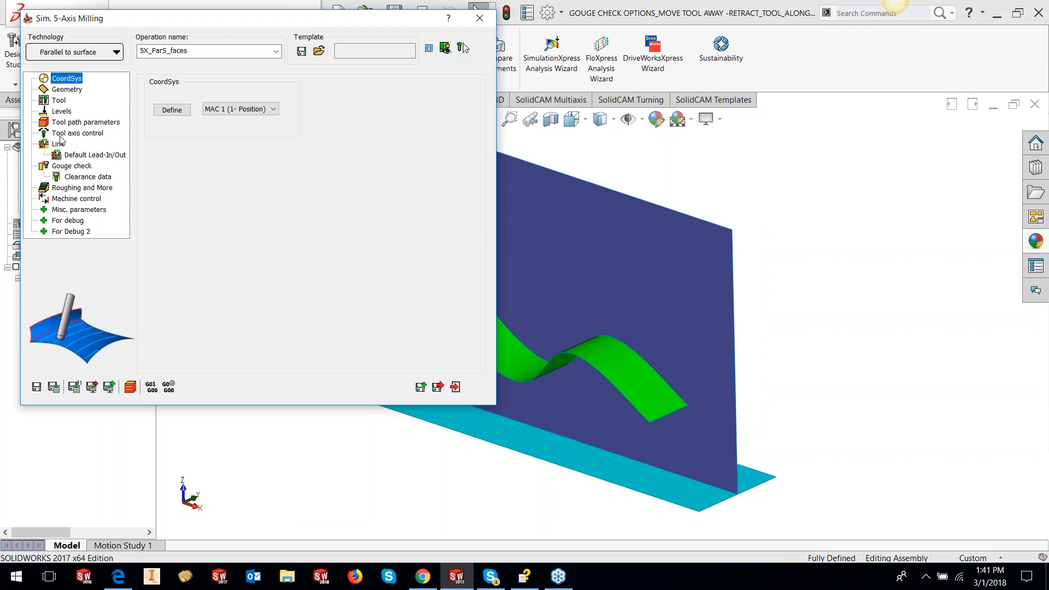
left_click(65, 169)
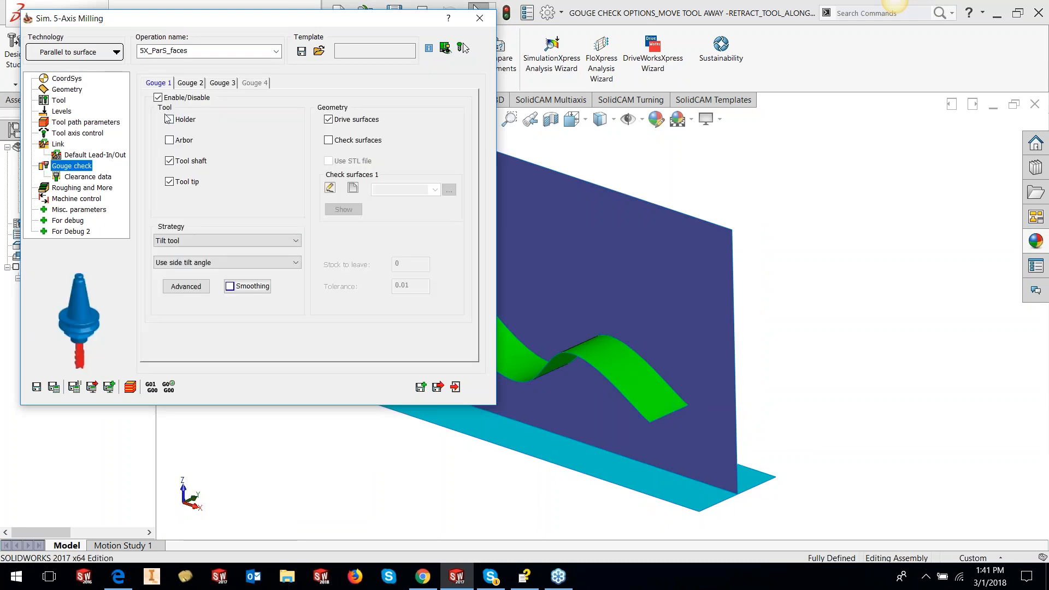
left_click(58, 101)
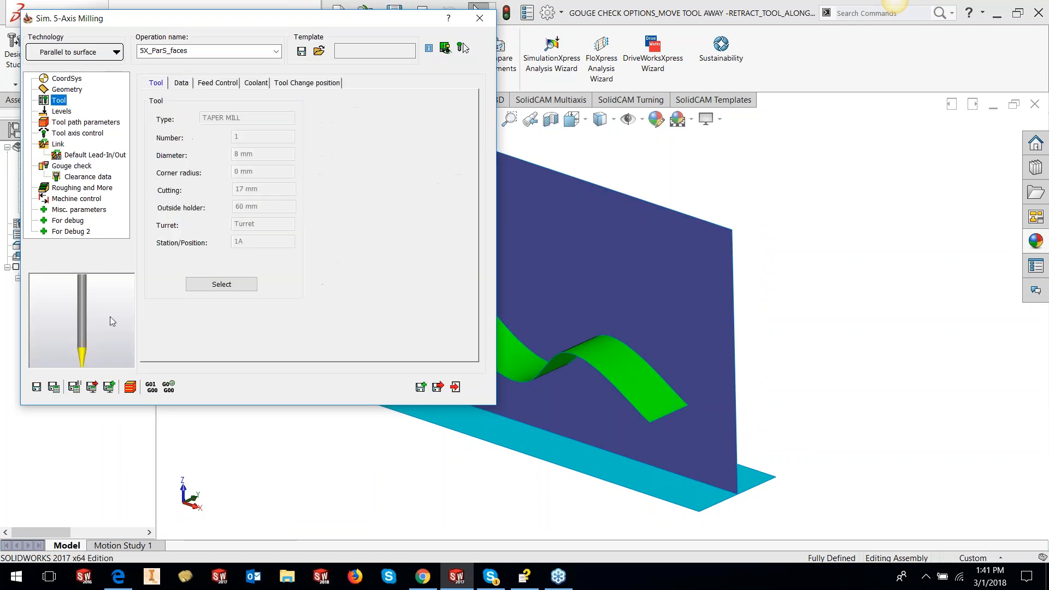
left_click(209, 288)
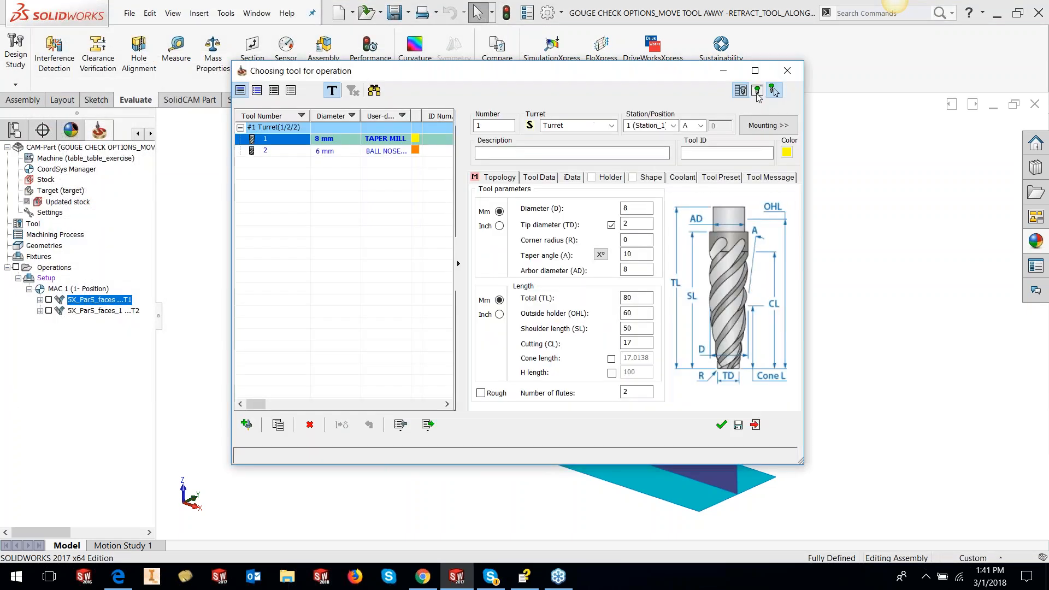
left_click(774, 90)
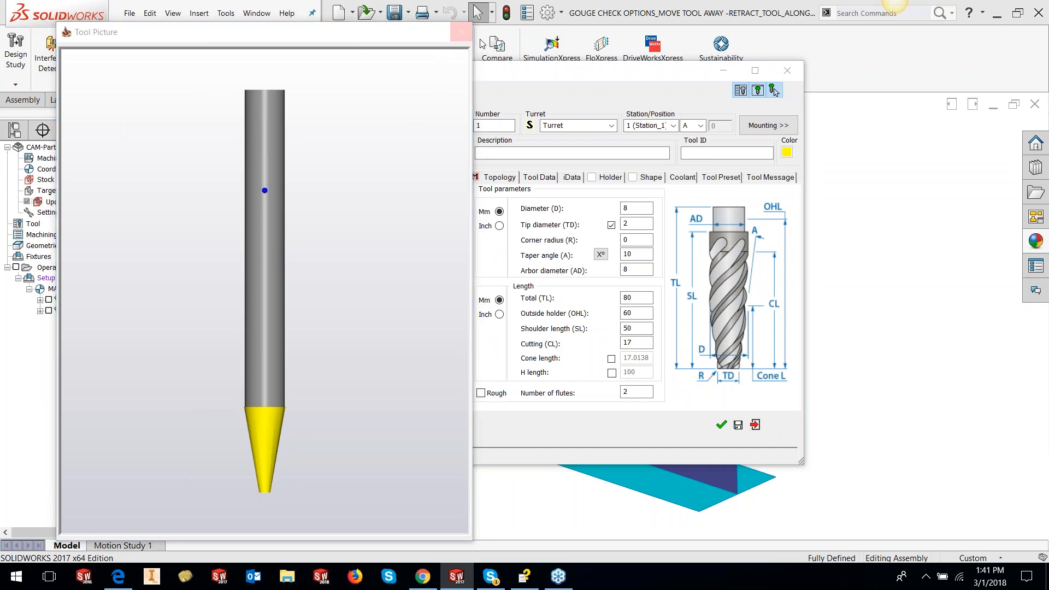
left_click(458, 35)
left_click(787, 71)
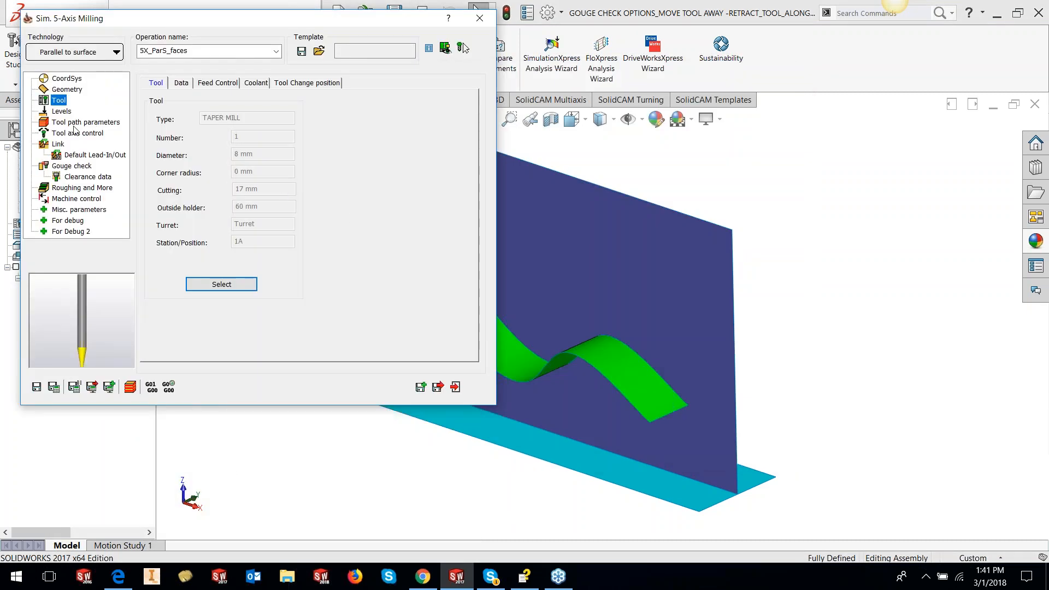
Step: Review the tool axis control settings of 5X_ParS_faces, calculate its toolpath, and look at the result on the model
left_click(75, 123)
left_click(77, 133)
double_click(267, 236)
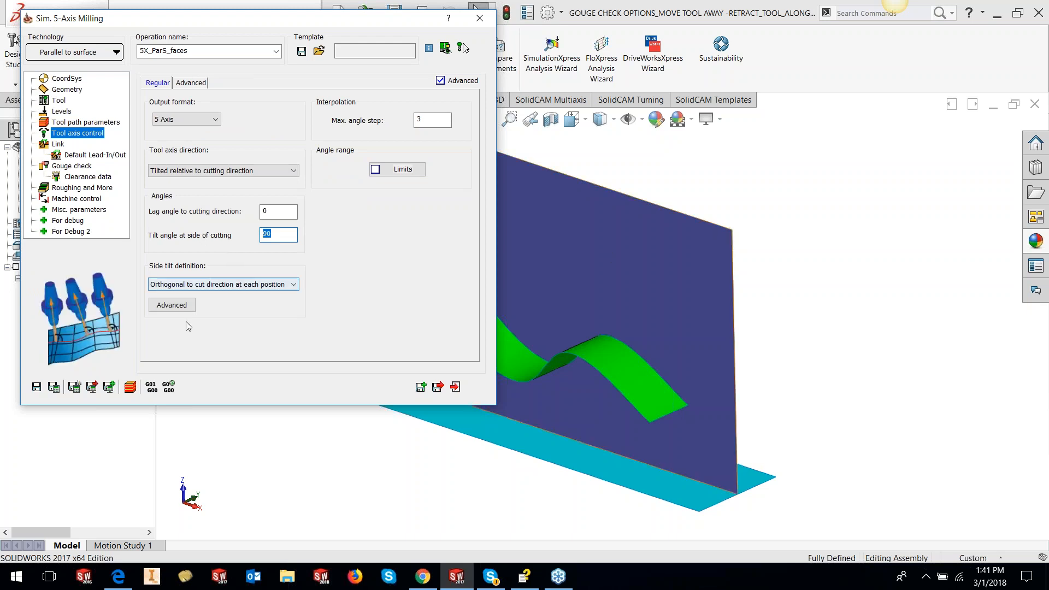
left_click(54, 387)
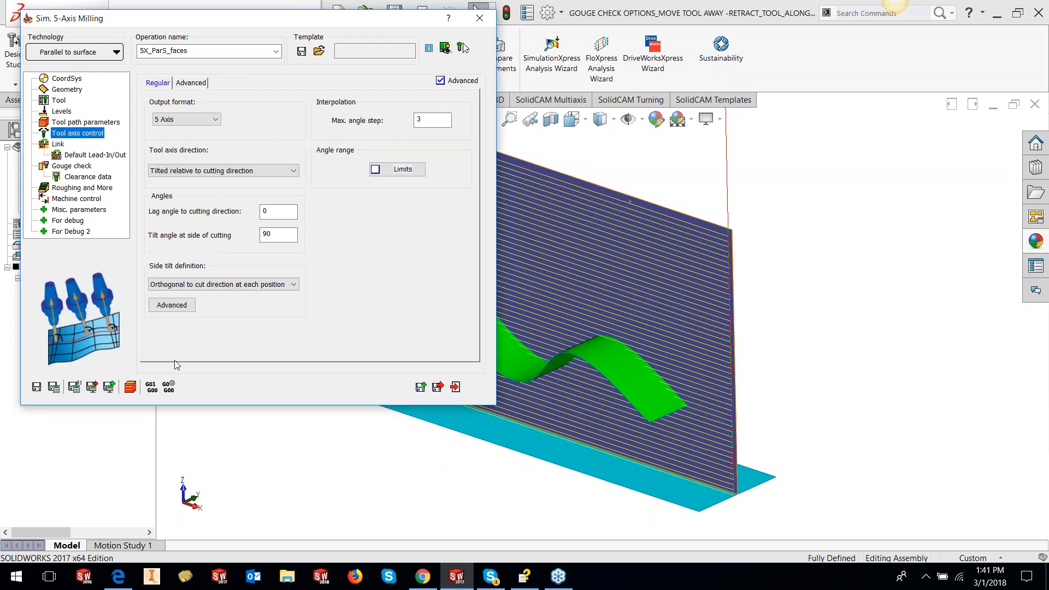
double_click(277, 26)
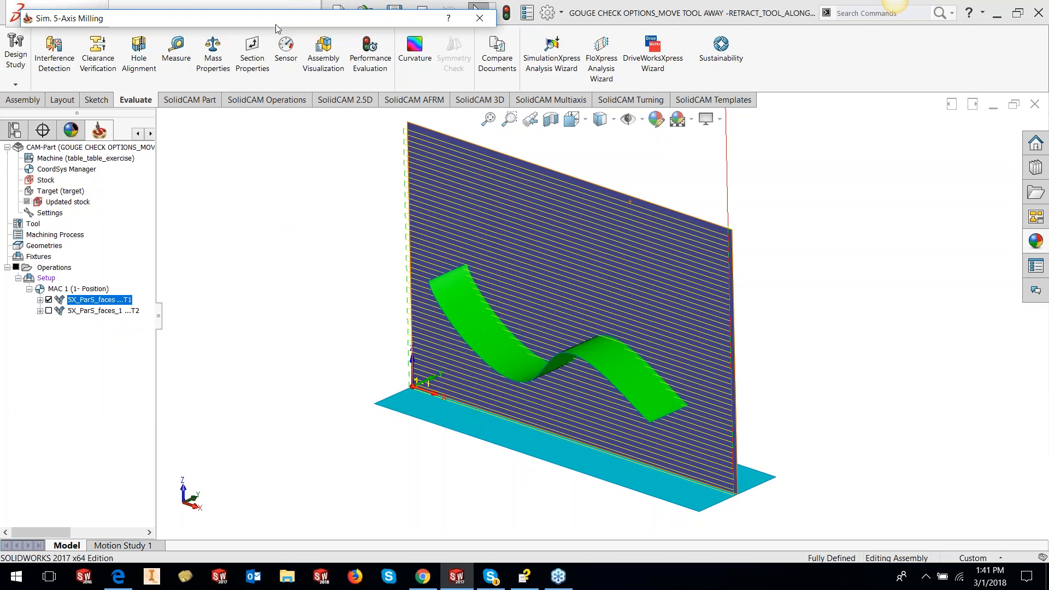
left_click(126, 303)
double_click(203, 20)
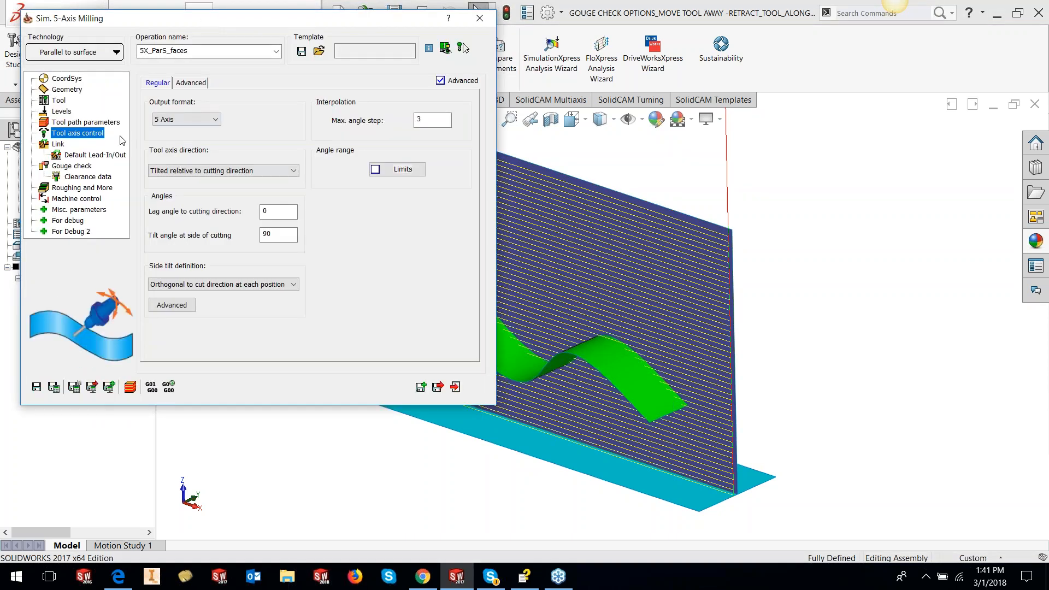
Step: Enable the first gouge check on the drive surfaces and the second gouge check with its Retract tool strategy against the check surfaces
left_click(158, 97)
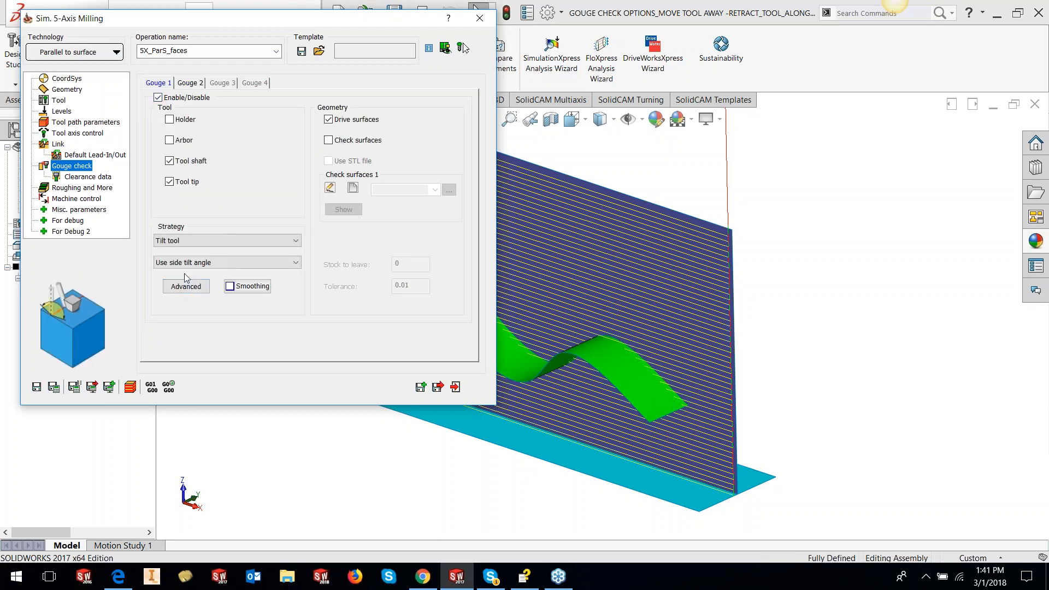
left_click(679, 218)
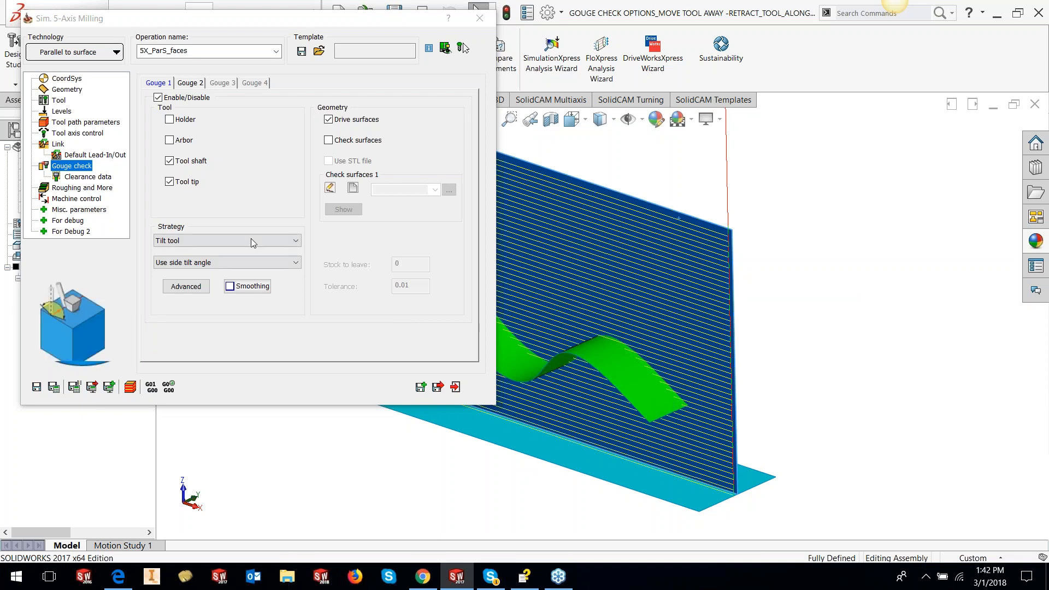
left_click(191, 83)
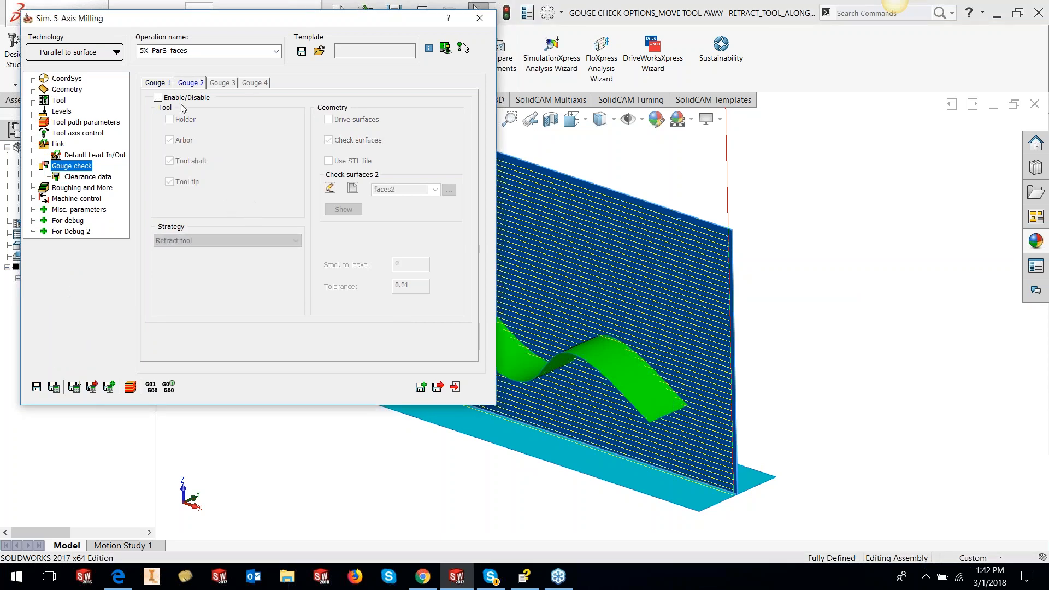
left_click(158, 98)
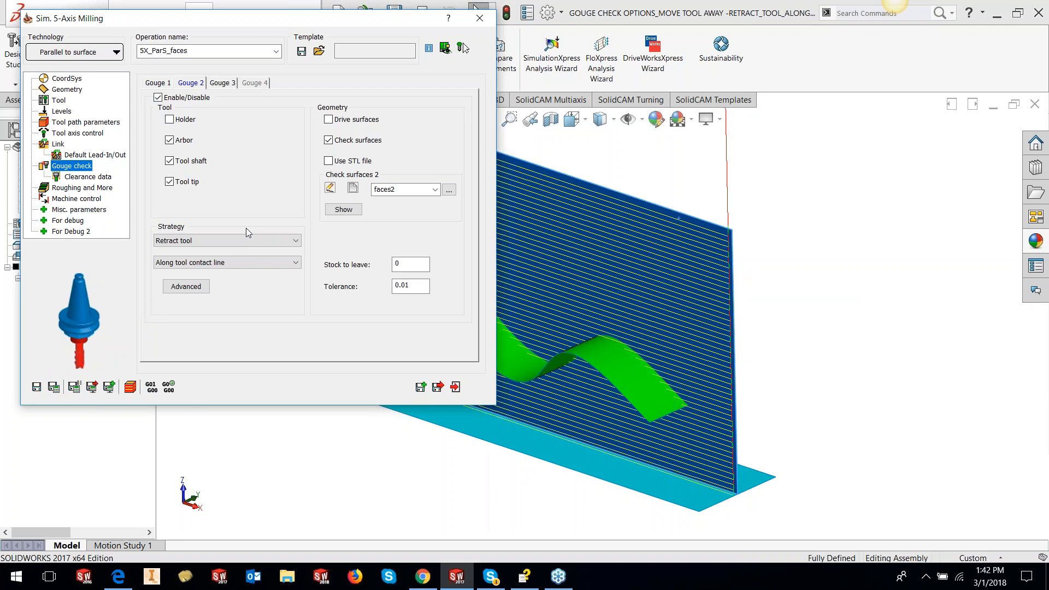
Step: Switch to Paint and sketch a near-vertical wall line with the outline of a tilted tapered tool whose tip touches it
left_click(11, 584)
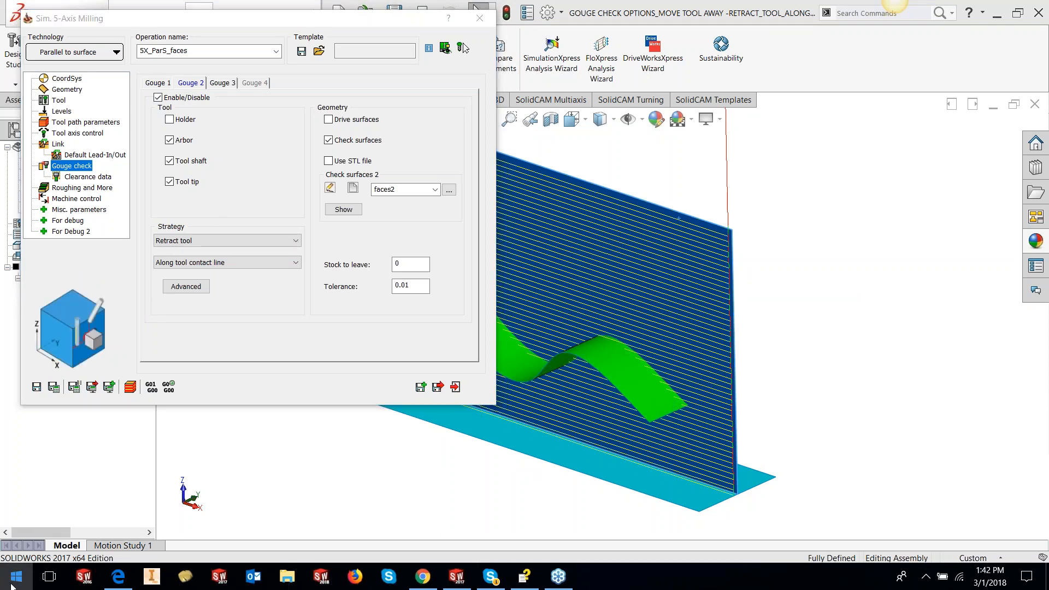
type("paint")
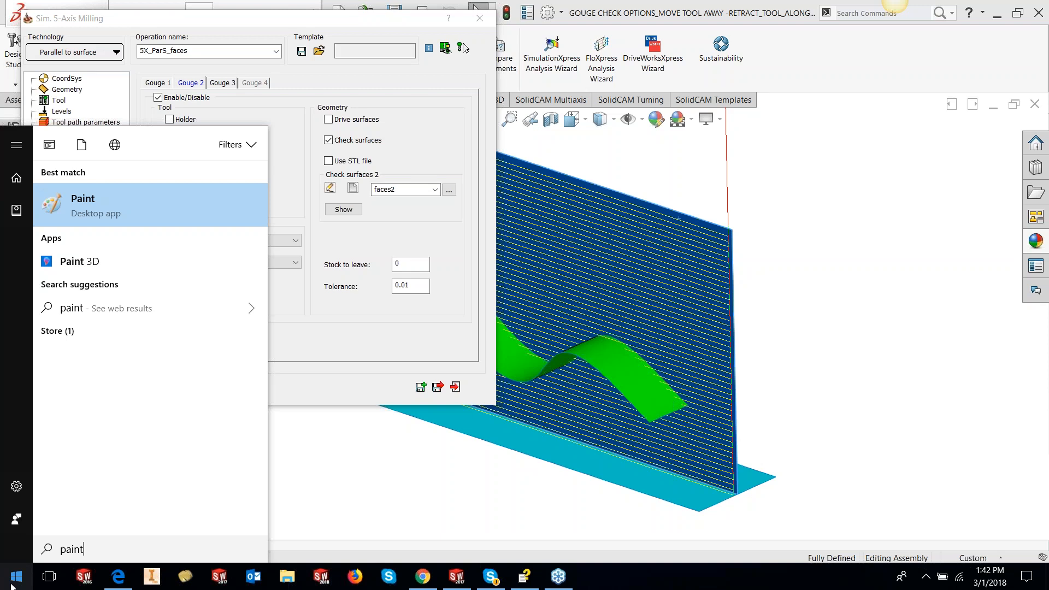
key("Return")
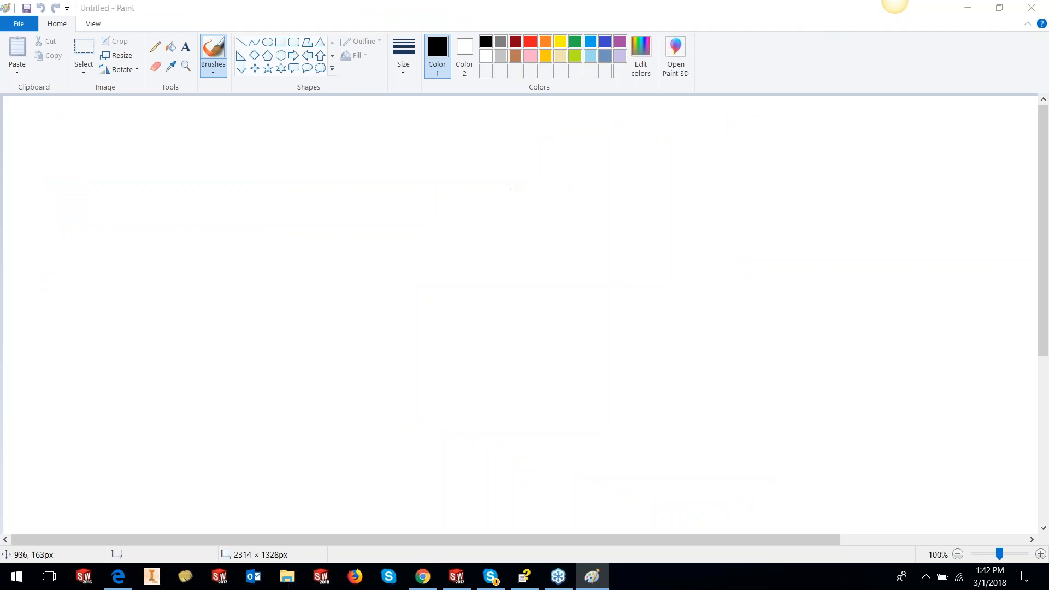
left_click_drag(464, 152, 470, 456)
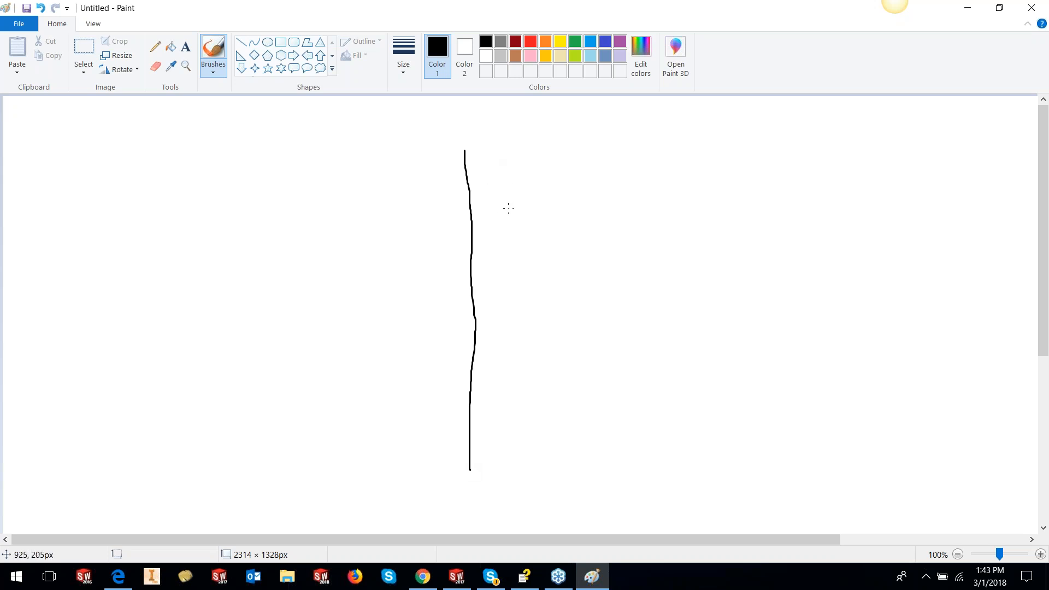
mouse_move(494, 206)
left_mouse_down()
mouse_move(472, 274)
mouse_move(480, 278)
mouse_move(521, 243)
left_mouse_up()
left_click_drag(494, 206, 526, 239)
left_click_drag(498, 204, 559, 146)
left_click_drag(523, 243, 592, 157)
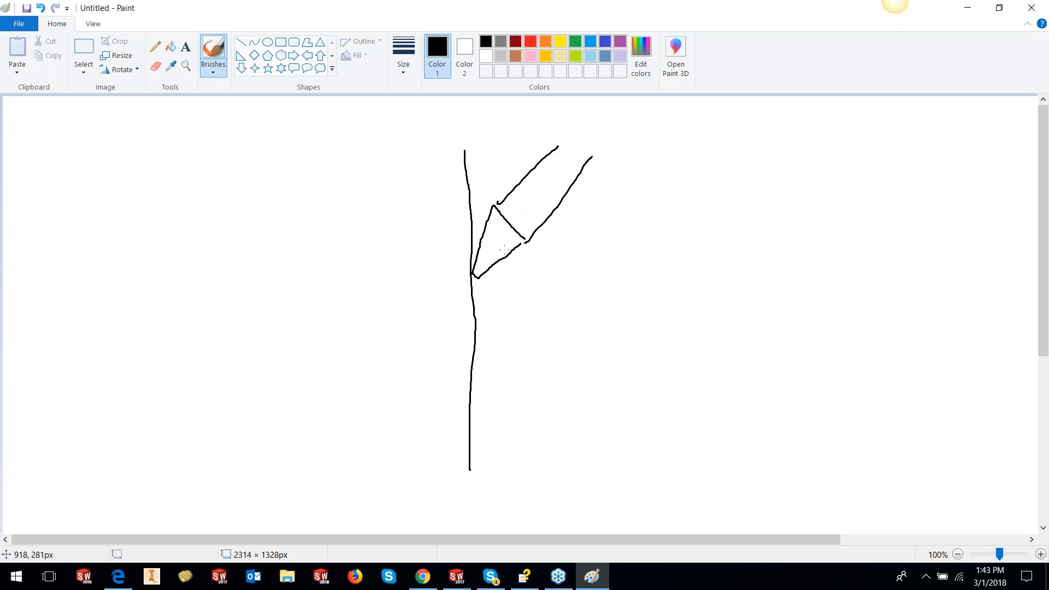
Step: Add an upward arrow beside the wall, an arrow along the tool's tapered flank and a tool axis line, and minimize Paint
left_click_drag(450, 225, 450, 283)
mouse_move(449, 222)
left_mouse_down()
mouse_move(443, 236)
mouse_move(455, 229)
left_mouse_up()
mouse_move(472, 269)
left_mouse_down()
mouse_move(503, 218)
mouse_move(505, 227)
left_mouse_up()
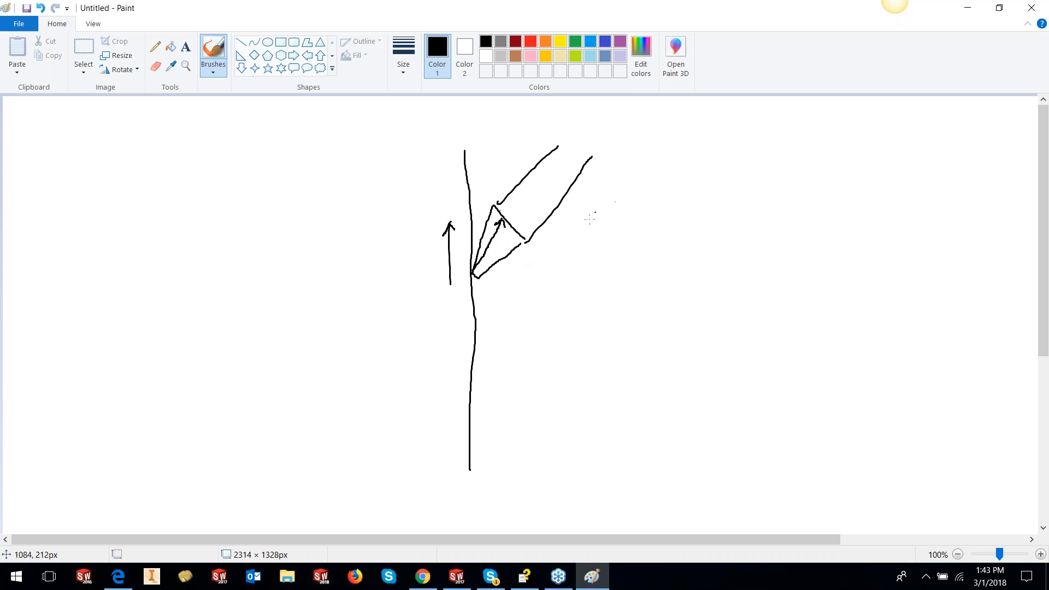
left_click_drag(463, 289, 545, 194)
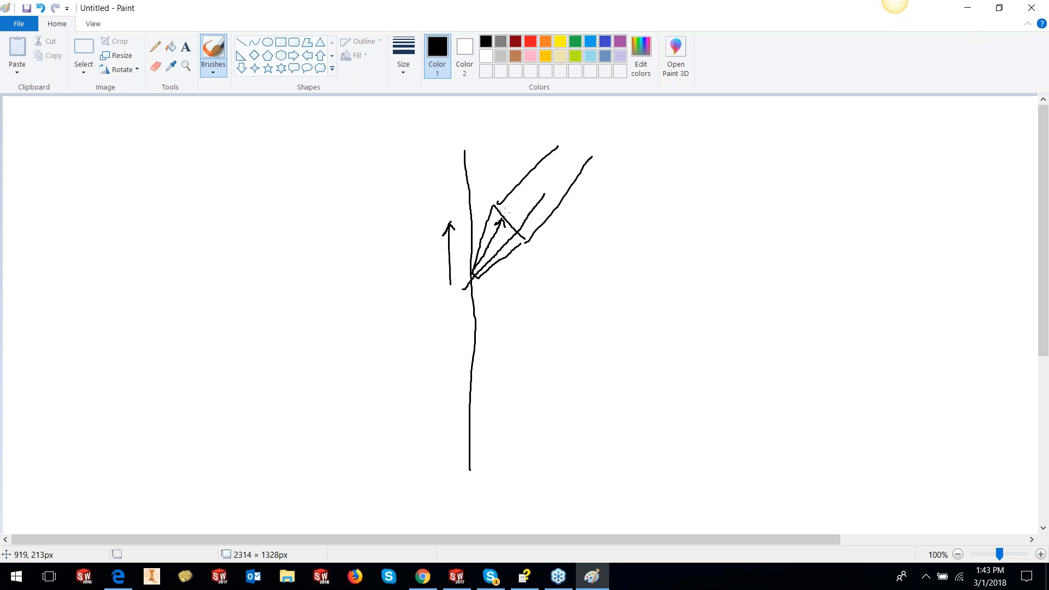
left_click(965, 7)
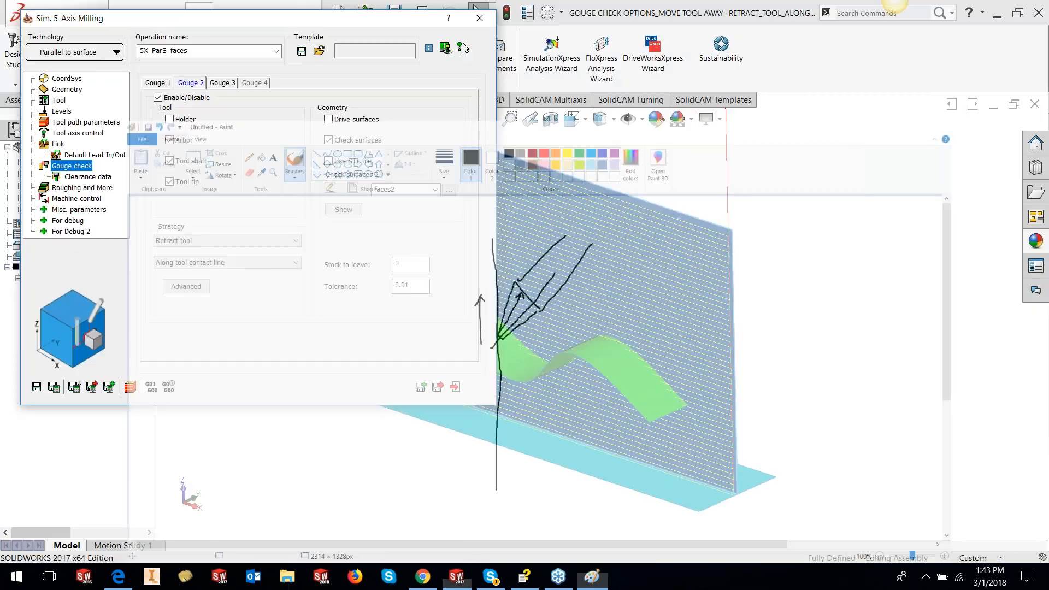
Step: Calculate 5X_ParS_faces with the retract along tool contact line strategy and inspect the toolpath around the green check surface
left_click(54, 388)
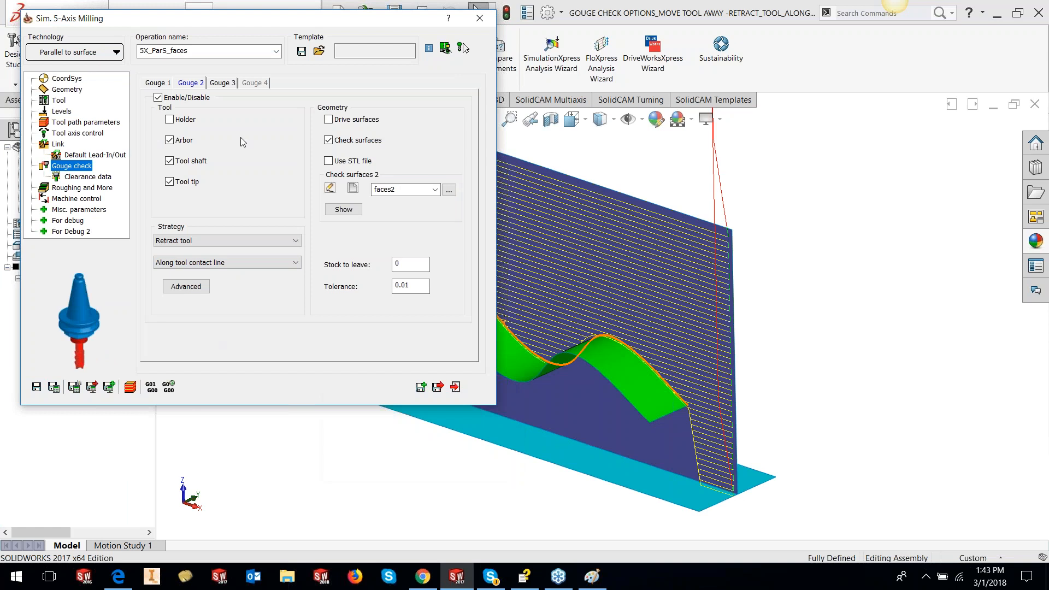
double_click(268, 26)
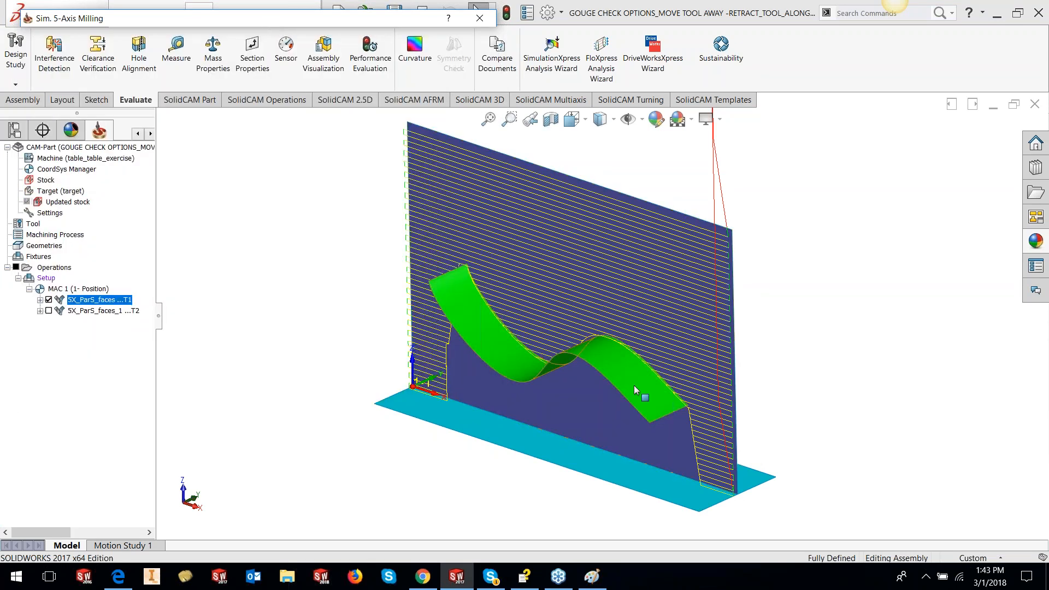
scroll(645, 398, "down", 3)
middle_click_drag(660, 427, 740, 518)
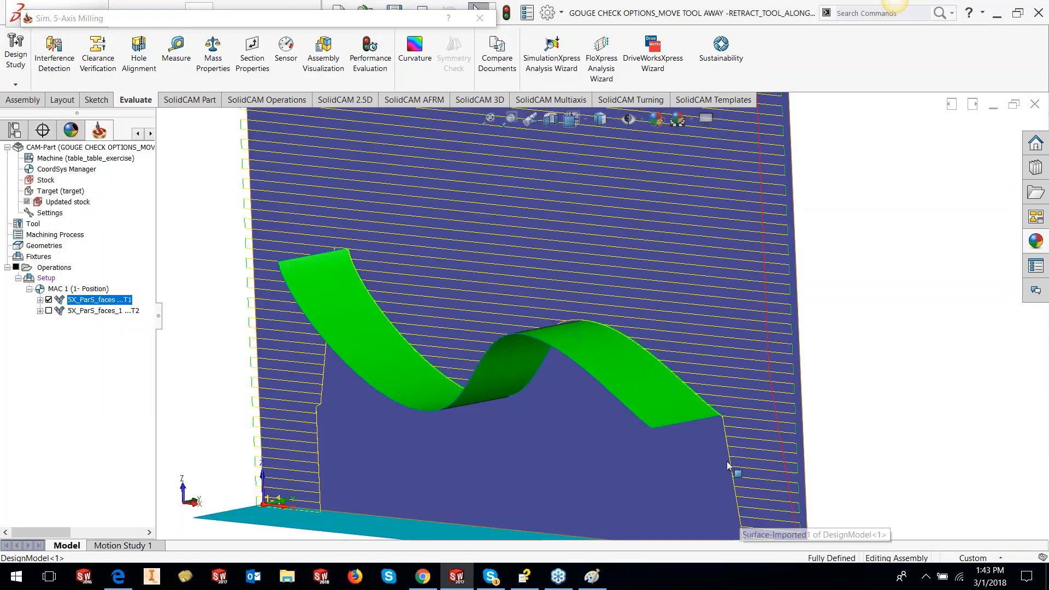
scroll(738, 511, "up", 2)
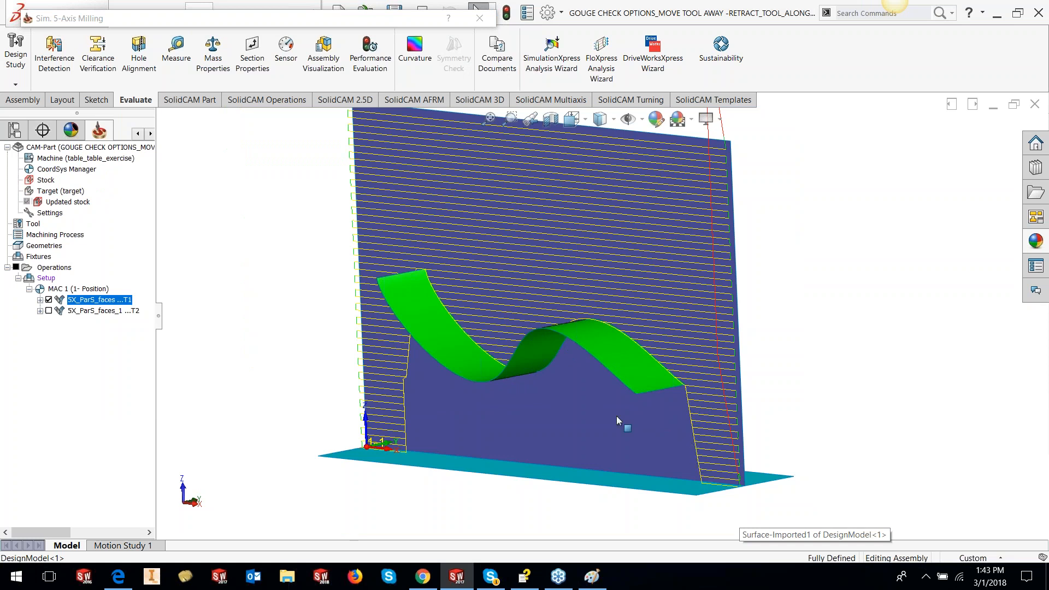
Step: Replace the operation's tool with the 6 mm ball nose mill, recalculate the toolpath, and inspect it beside the check surface
mouse_move(171, 20)
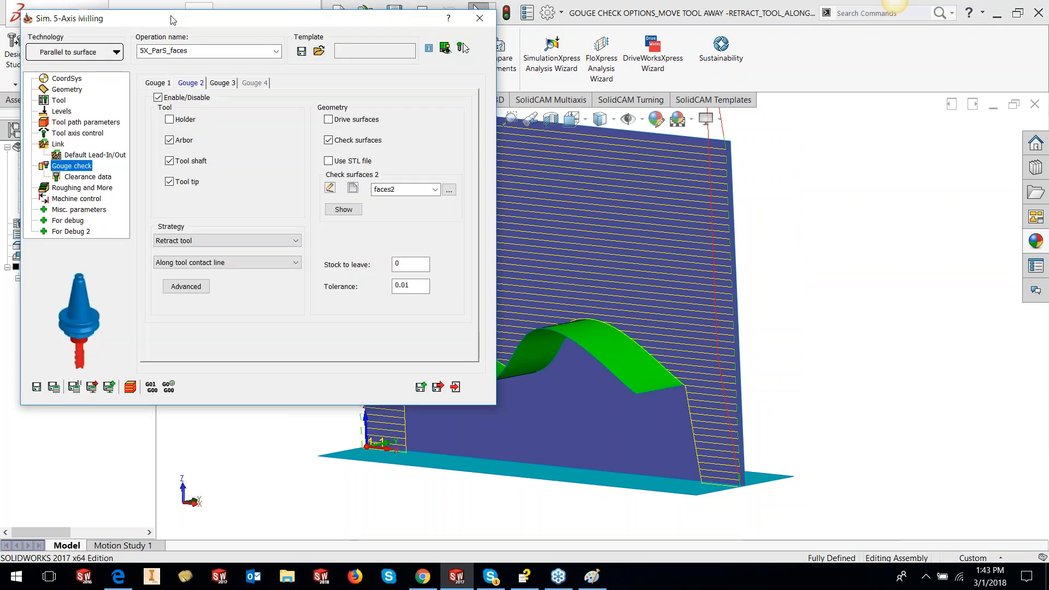
left_click(60, 101)
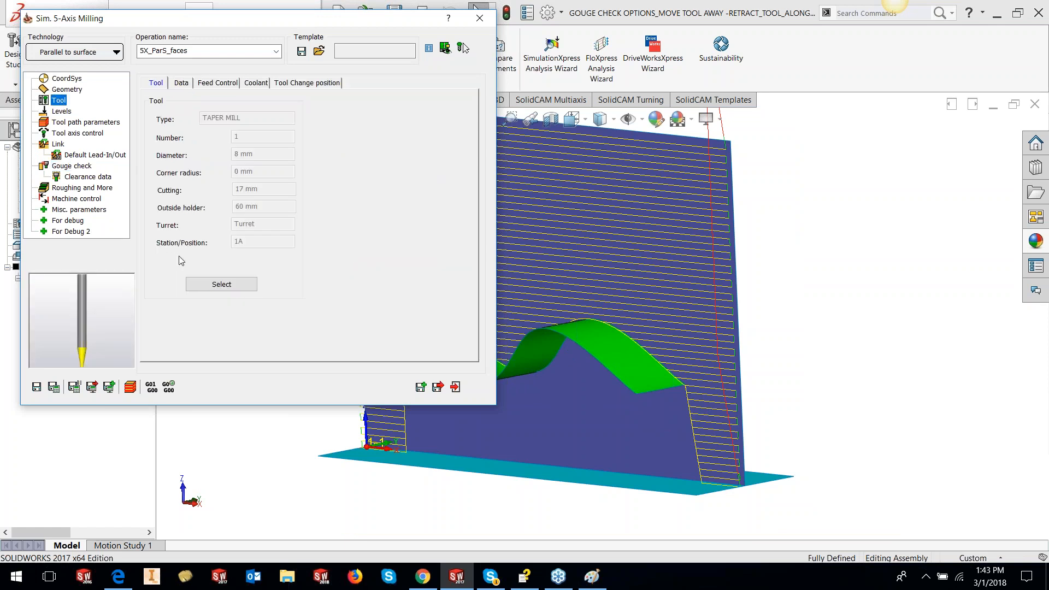
left_click(222, 280)
left_click(295, 153)
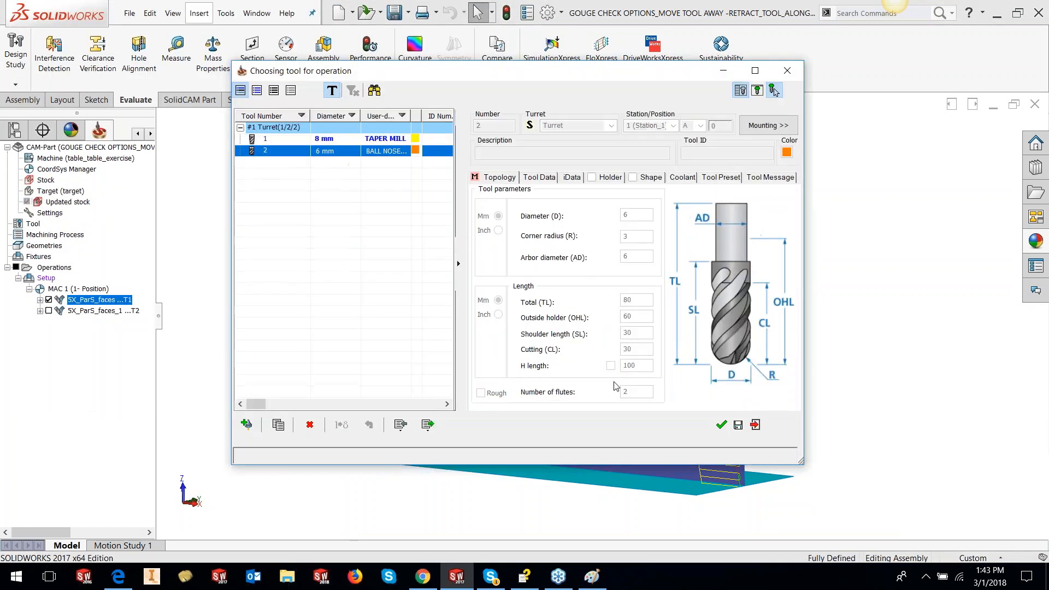
left_click(718, 422)
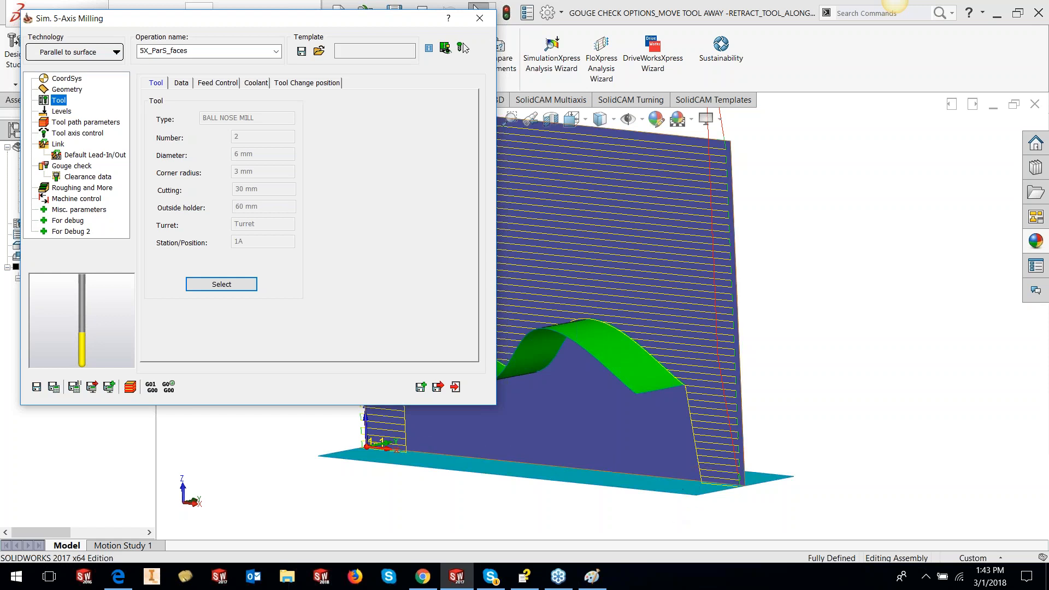
left_click(54, 387)
middle_click_drag(538, 377, 584, 378)
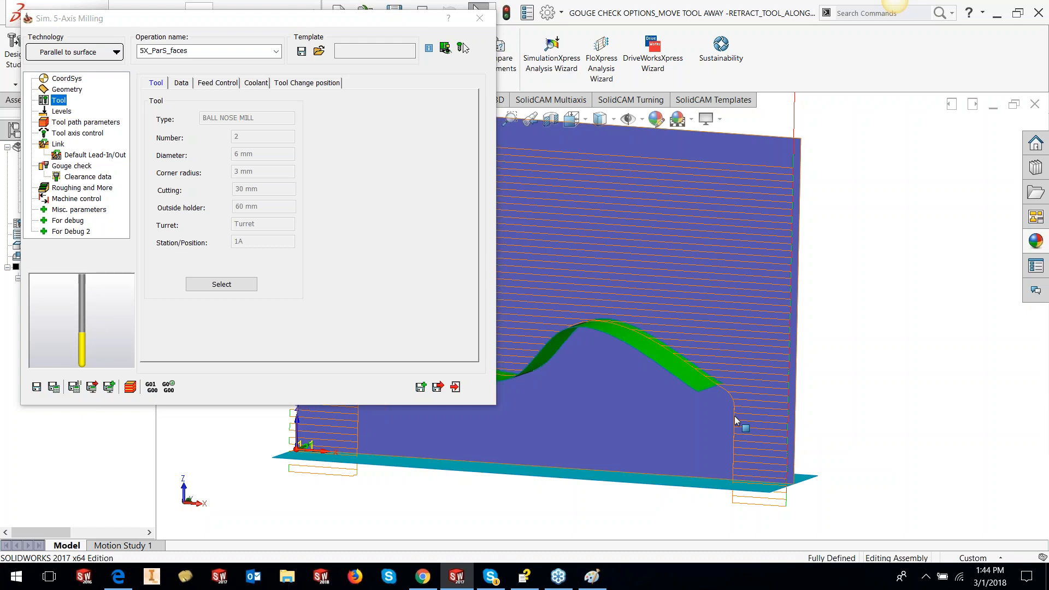
Step: Close the 5X_ParS_faces operation and open the CAM-part IMPELLER.prz from the GOUGE CHECK folder
left_click(476, 21)
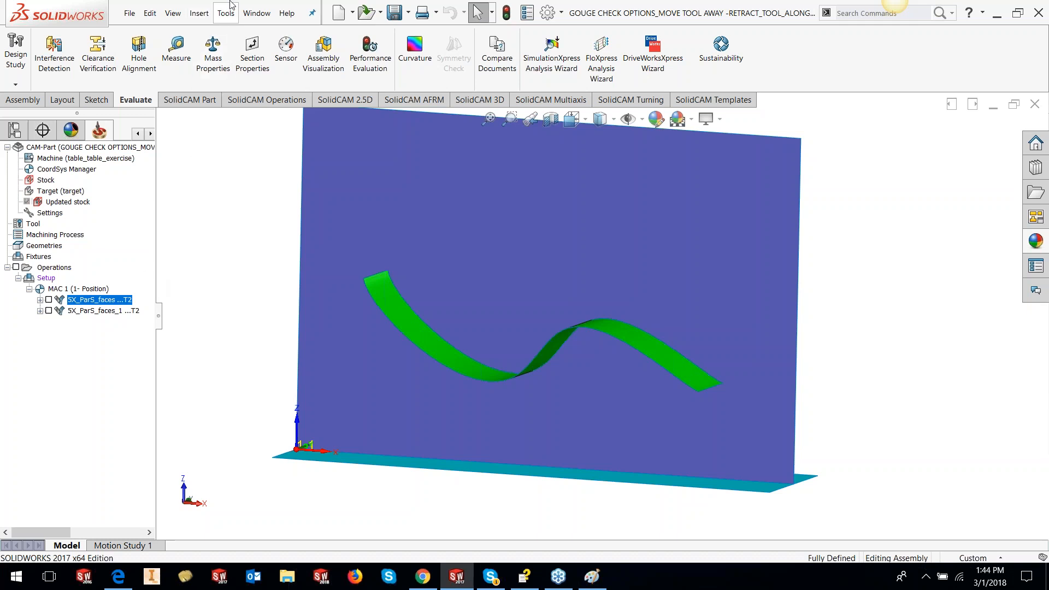
left_click(234, 16)
mouse_move(251, 64)
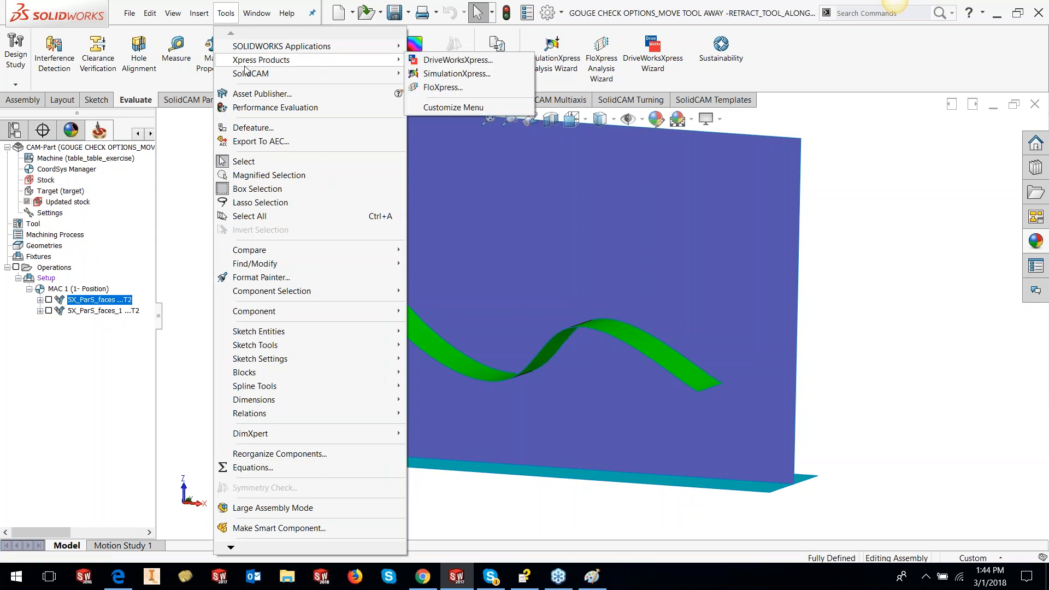
left_click(443, 87)
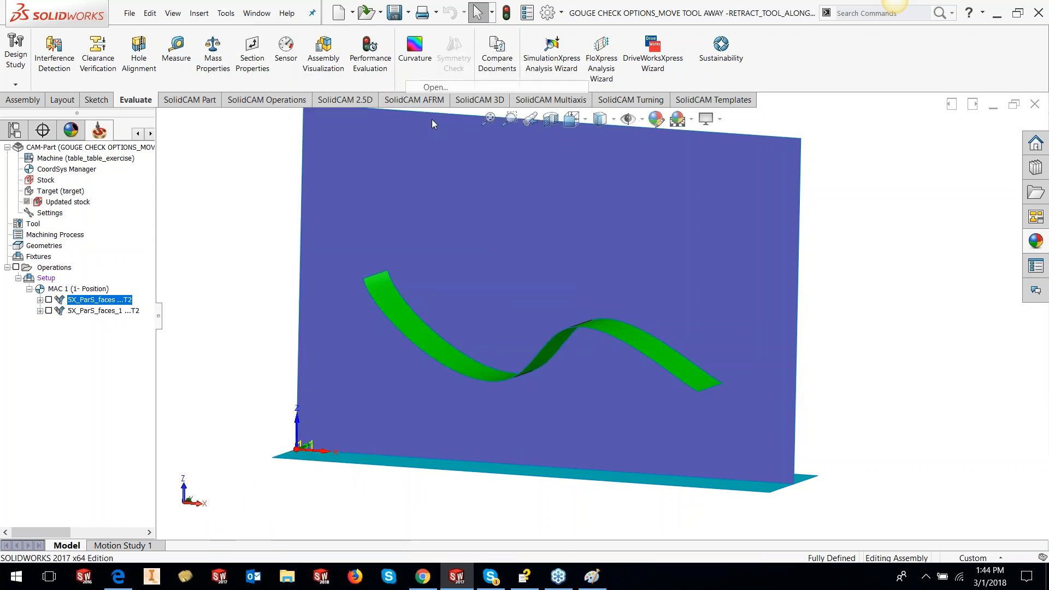
left_click(339, 310)
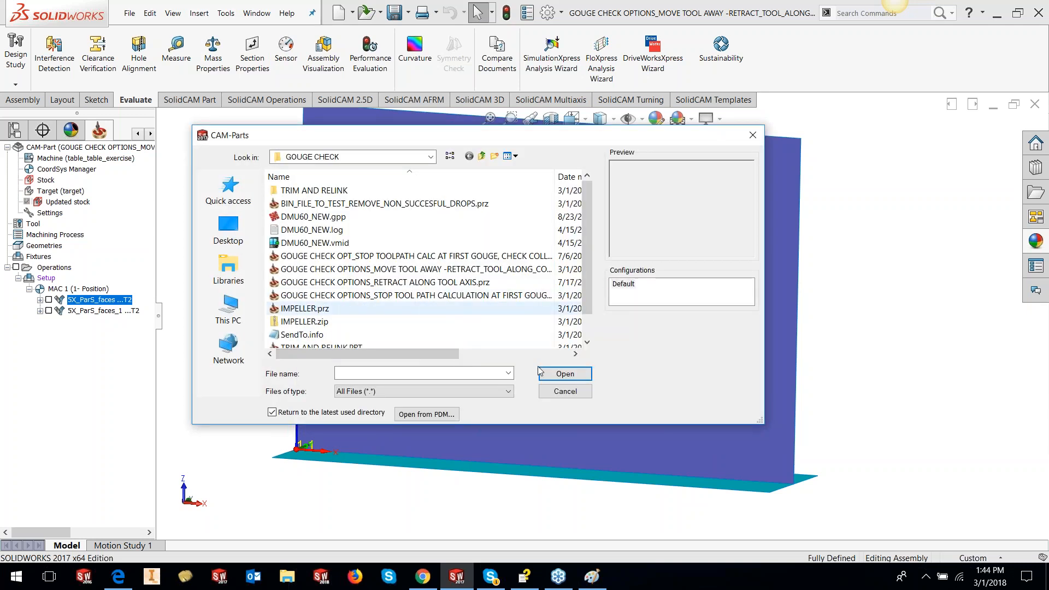
left_click(565, 373)
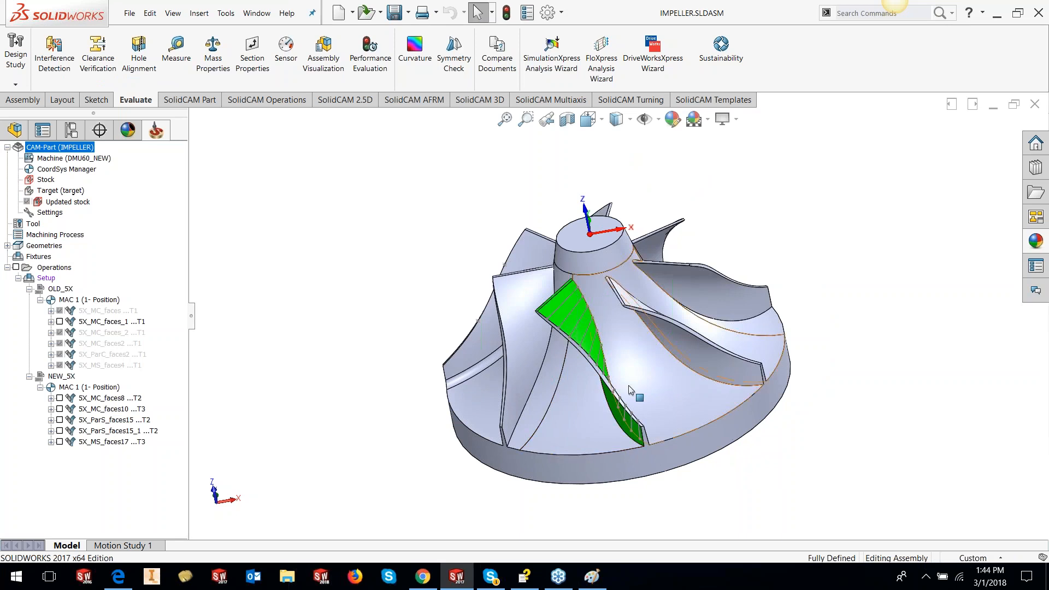
Step: Examine the impeller's blades and hub, displaying the 5X_MS_faces17 toolpath and hiding it again
scroll(629, 386, "up", 2)
middle_click_drag(680, 369, 668, 397)
scroll(593, 329, "down", 2)
mouse_move(593, 329)
middle_mouse_down()
mouse_move(574, 292)
mouse_move(593, 317)
middle_mouse_up()
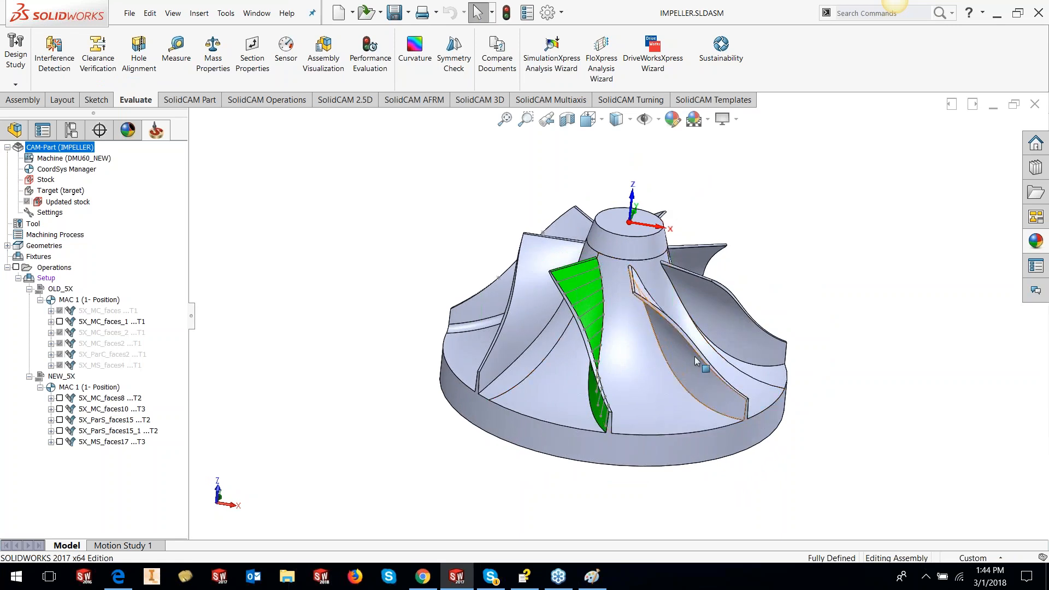
scroll(635, 358, "down", 2)
middle_click_drag(635, 359, 665, 398)
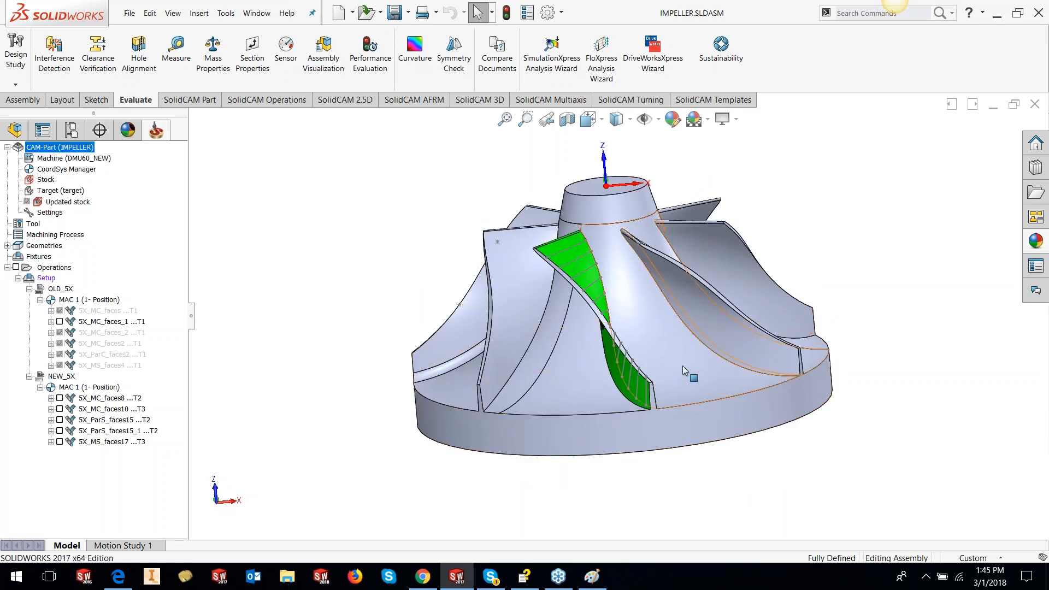
left_click(59, 442)
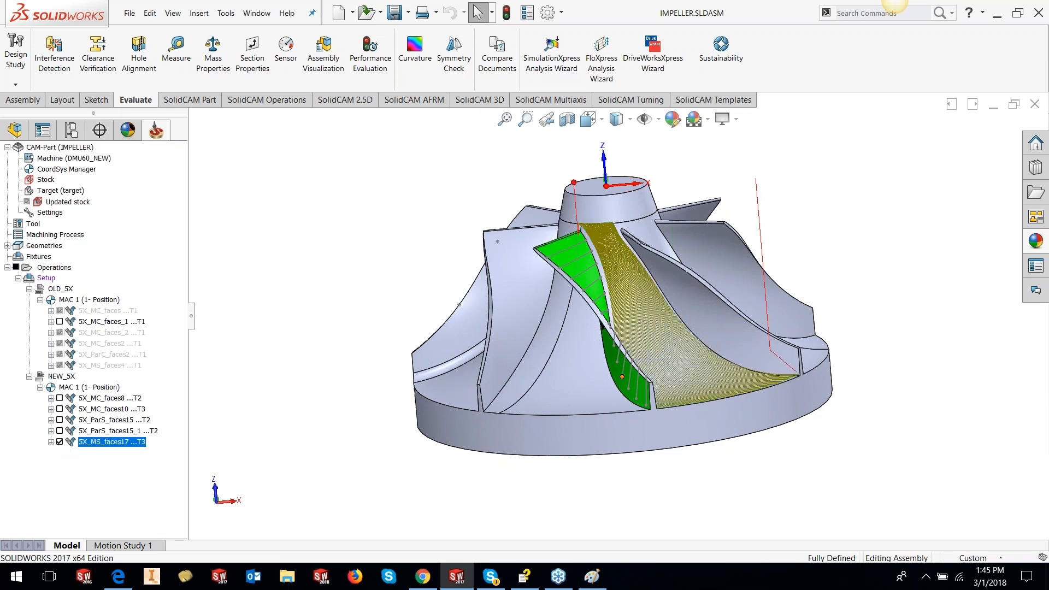
middle_click_drag(658, 351, 676, 355)
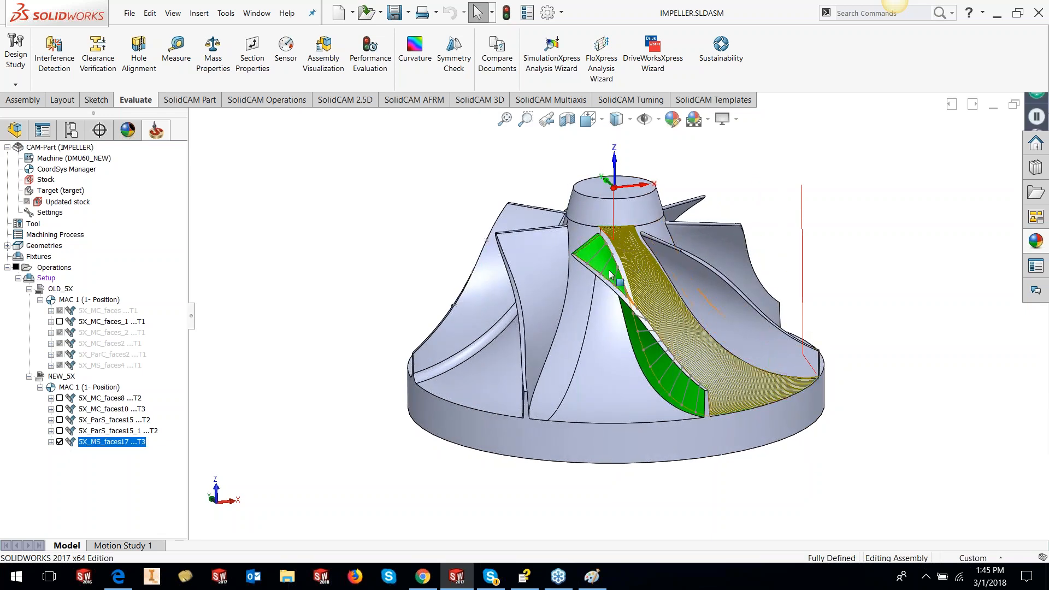
left_click(681, 269)
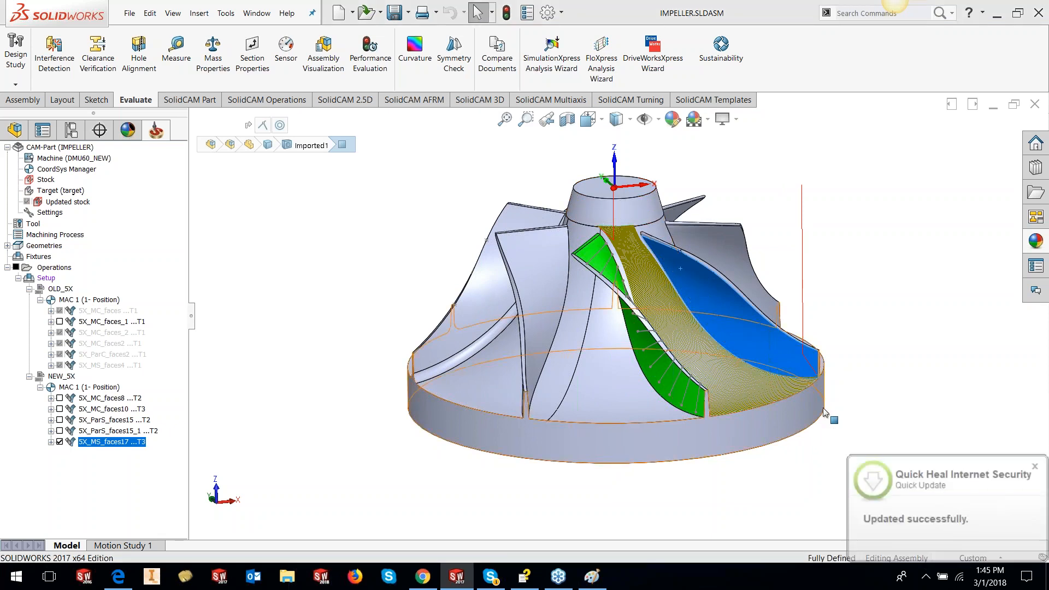
left_click(1036, 466)
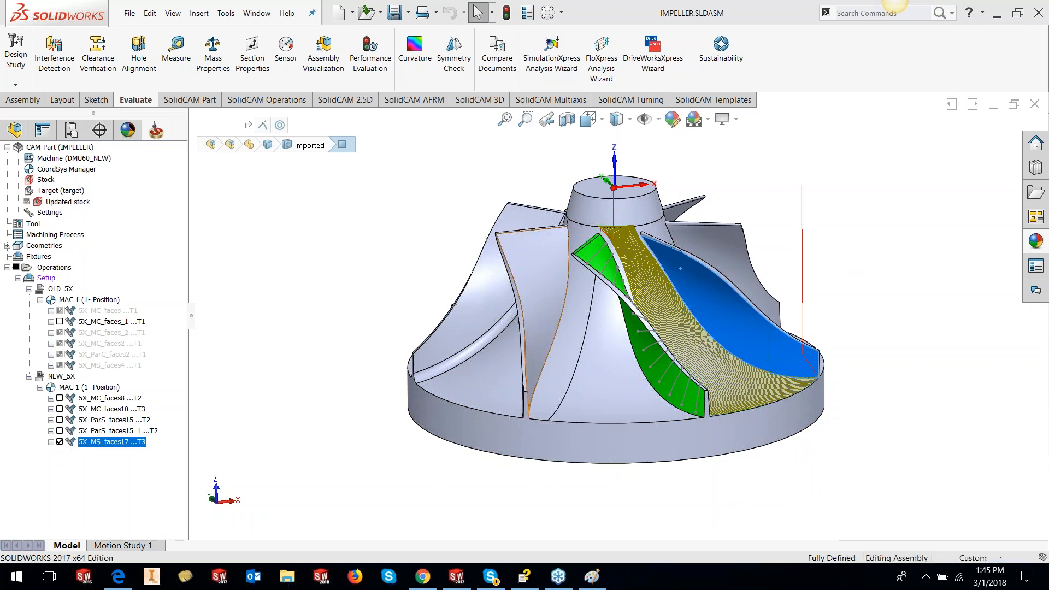
left_click(59, 442)
middle_click_drag(883, 522, 712, 417)
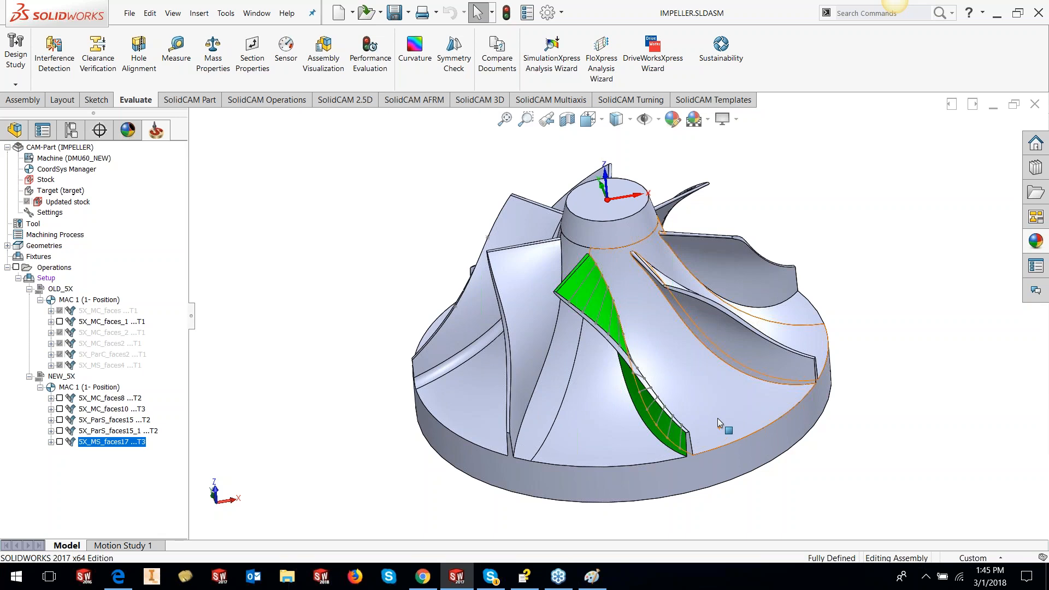
Step: Add a Sim. 5-Axis Milling operation after 5X_MS_faces17 and set its technology to Parallel to surface
right_click(118, 442)
mouse_move(202, 38)
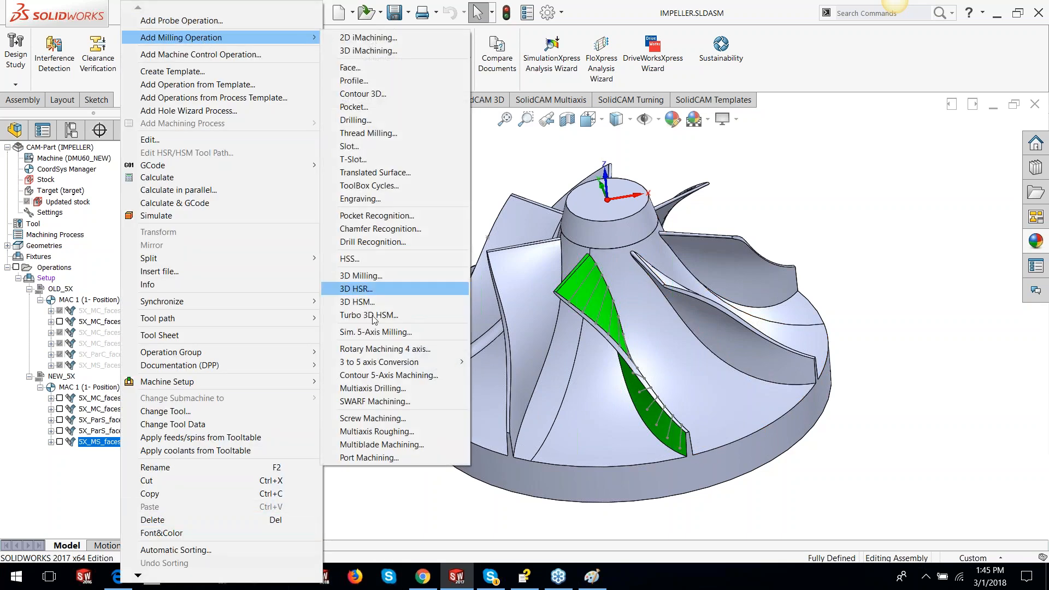
left_click(383, 331)
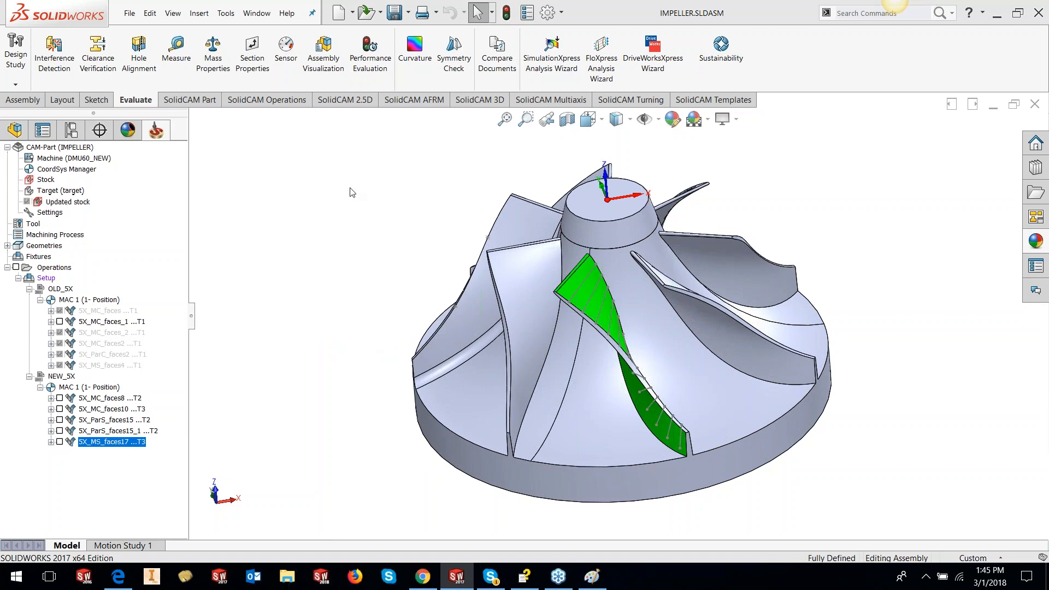
left_click(229, 103)
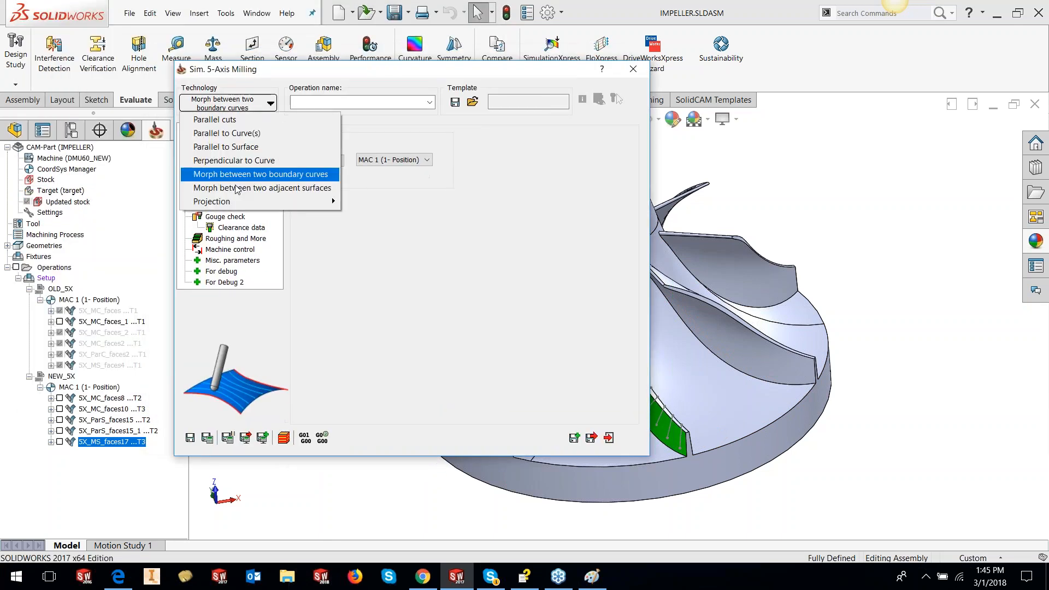
left_click(233, 151)
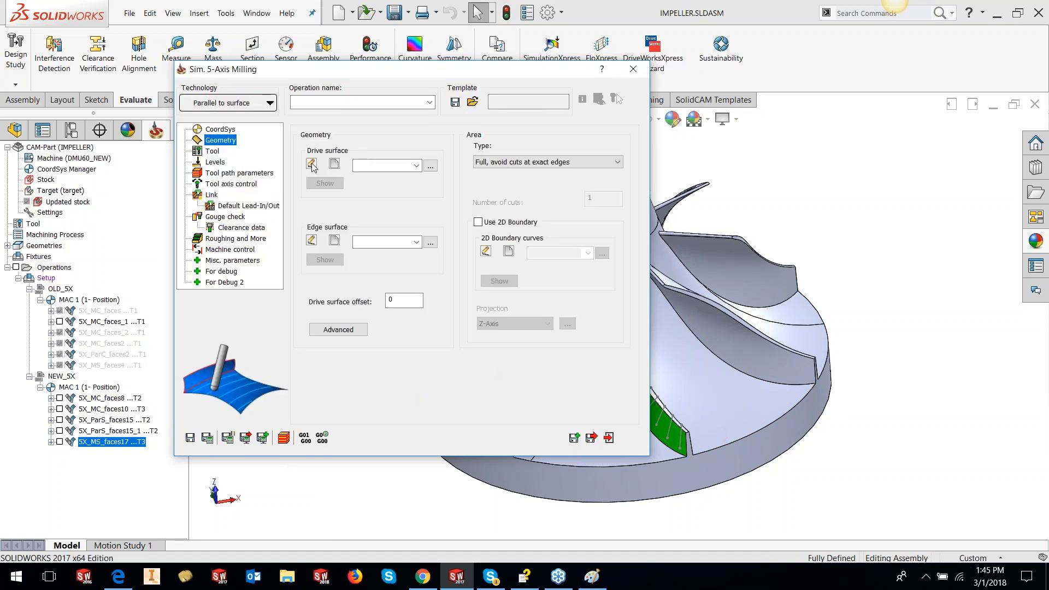
Step: Define the drive surface from the side and edge faces of the two adjacent blades at the front of the impeller
left_click(335, 164)
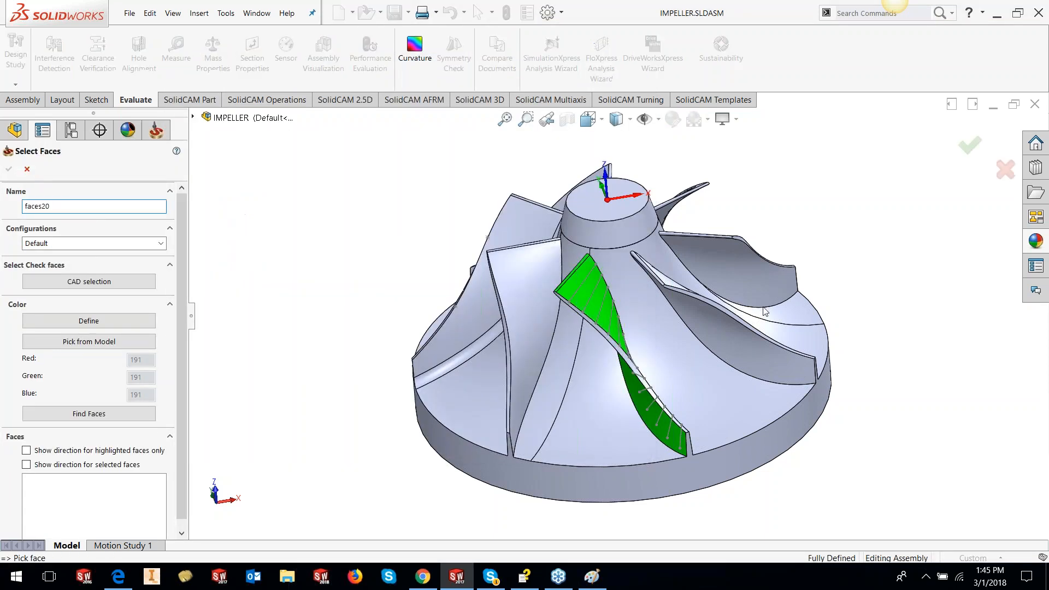
scroll(616, 307, "down", 4)
left_click(529, 224)
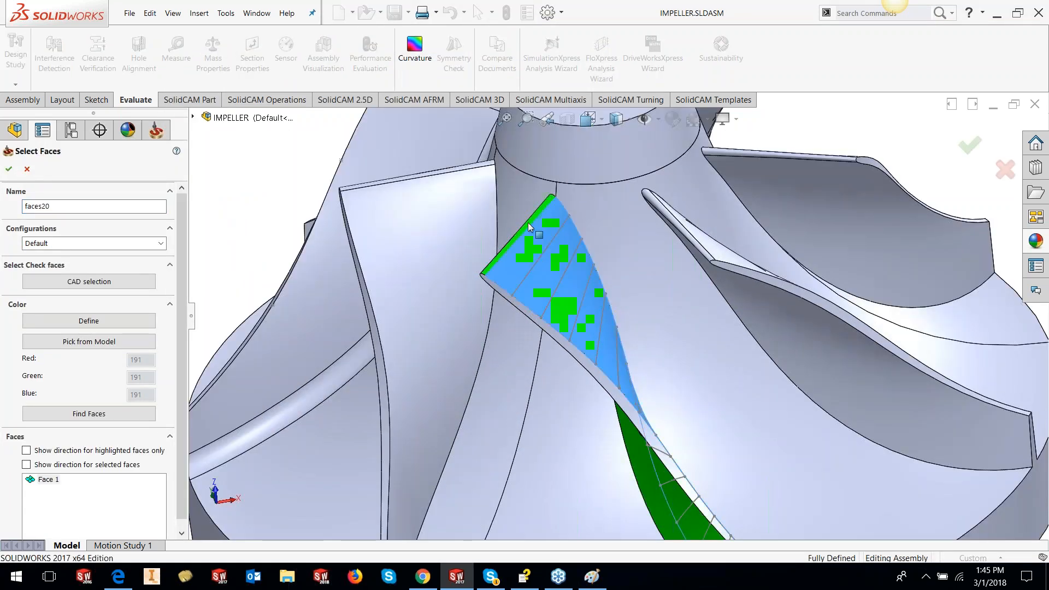
scroll(528, 222, "down", 3)
left_click(547, 233)
scroll(547, 233, "up", 5)
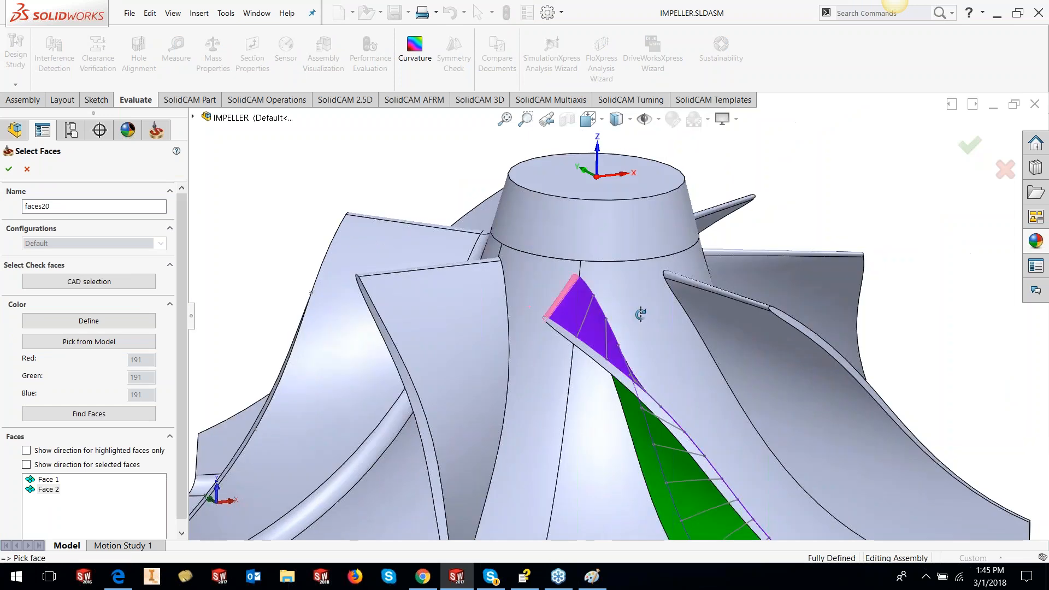
scroll(679, 464, "up", 4)
scroll(641, 300, "down", 3)
left_click(628, 289)
left_click(618, 272)
middle_click_drag(641, 312, 621, 357)
left_click(617, 304)
scroll(620, 321, "up", 3)
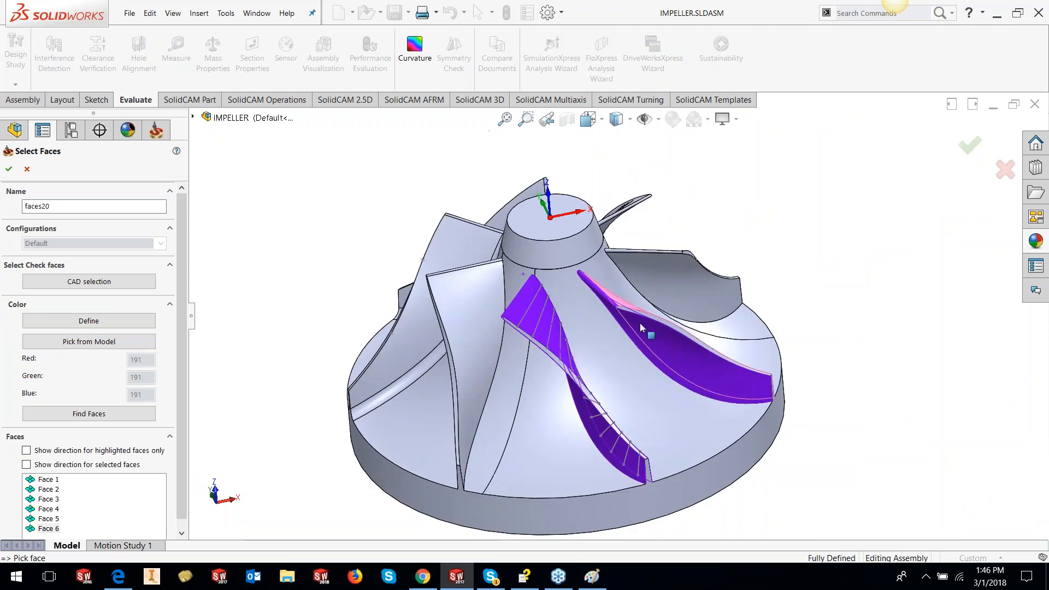
left_click(9, 169)
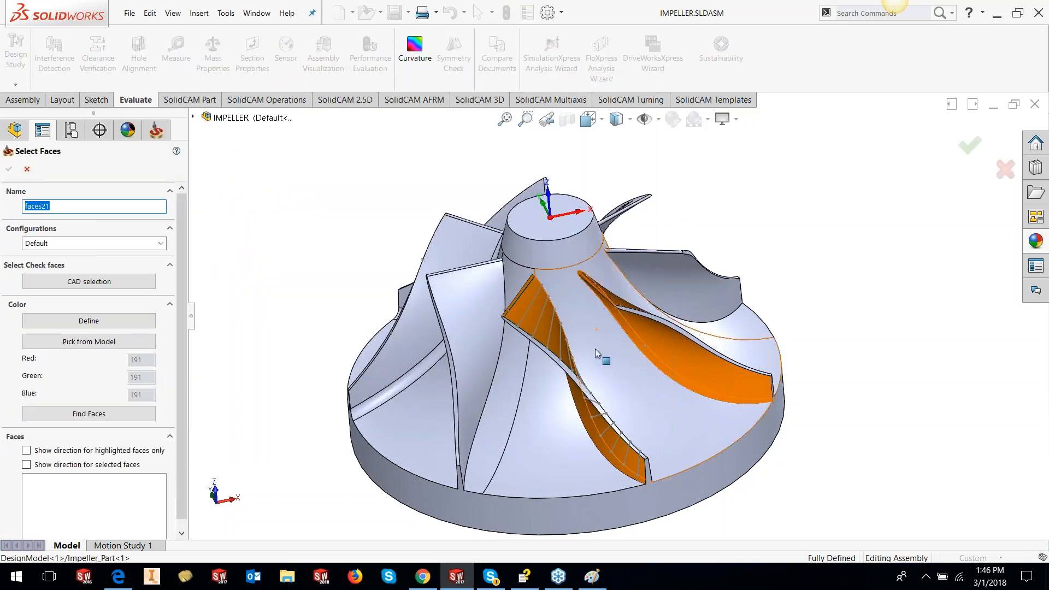
Step: Define the edge surface from the three hub floor faces around the two selected blades
left_click(594, 352)
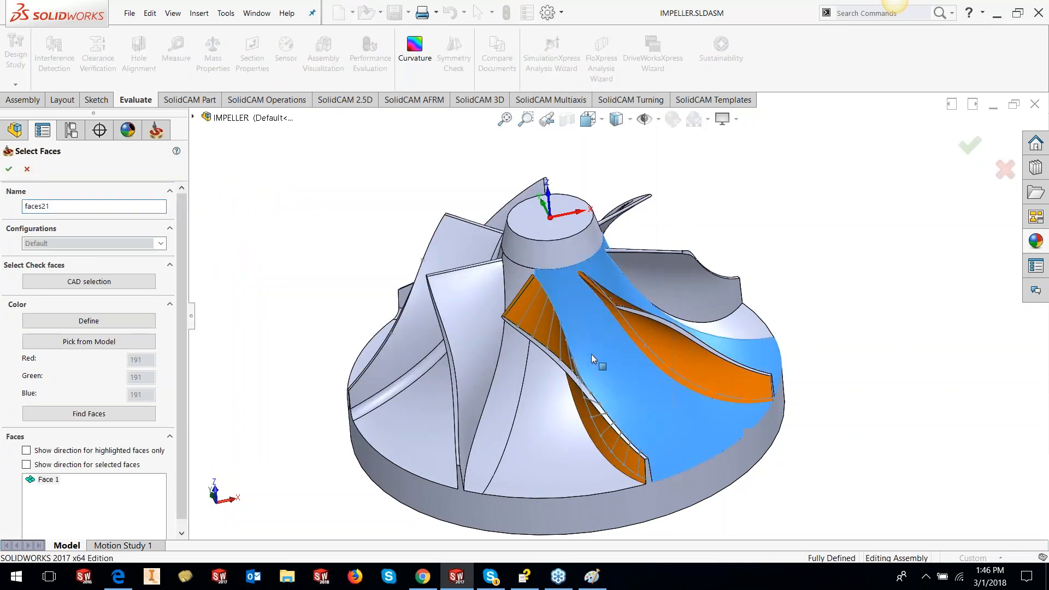
left_click(529, 405)
left_click(510, 370)
middle_click_drag(512, 369, 613, 355)
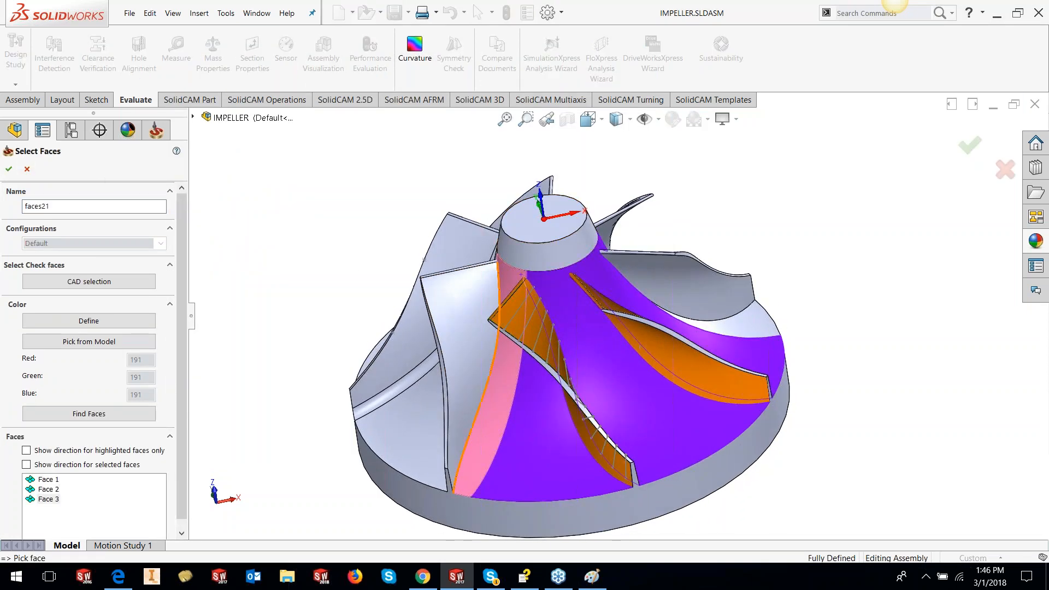
left_click(8, 168)
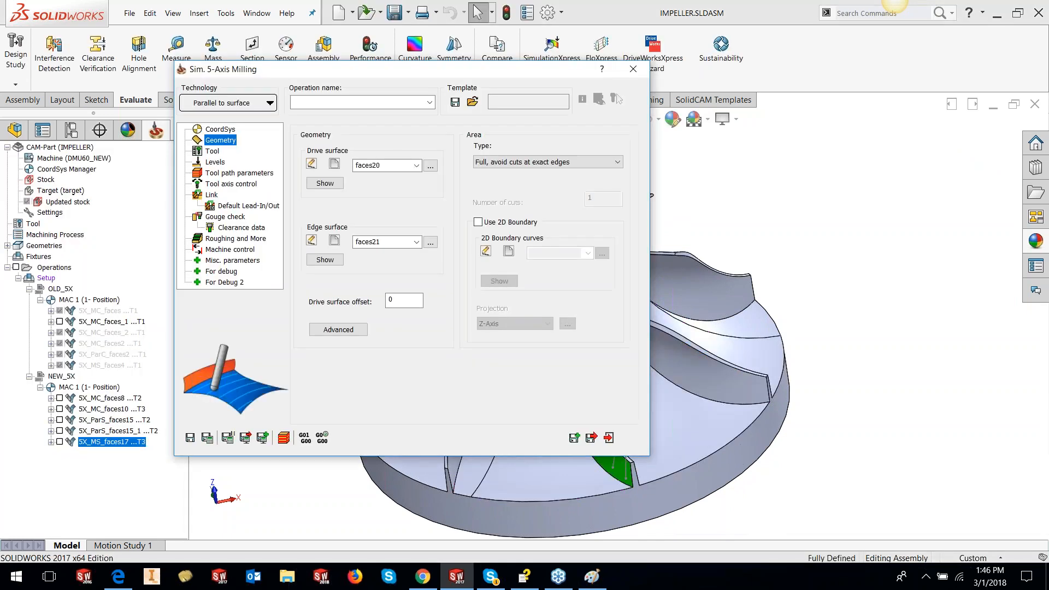
Step: Set the area type to Determined by number of cuts and assign tool 2, the 8 mm ball nose mill
left_click(511, 161)
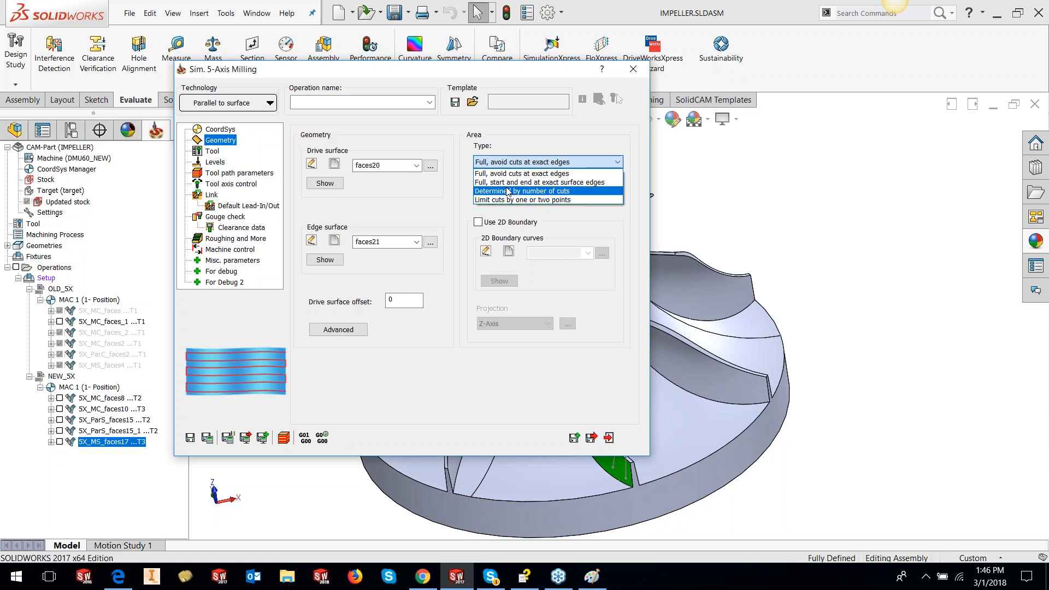
left_click(508, 191)
left_click(212, 151)
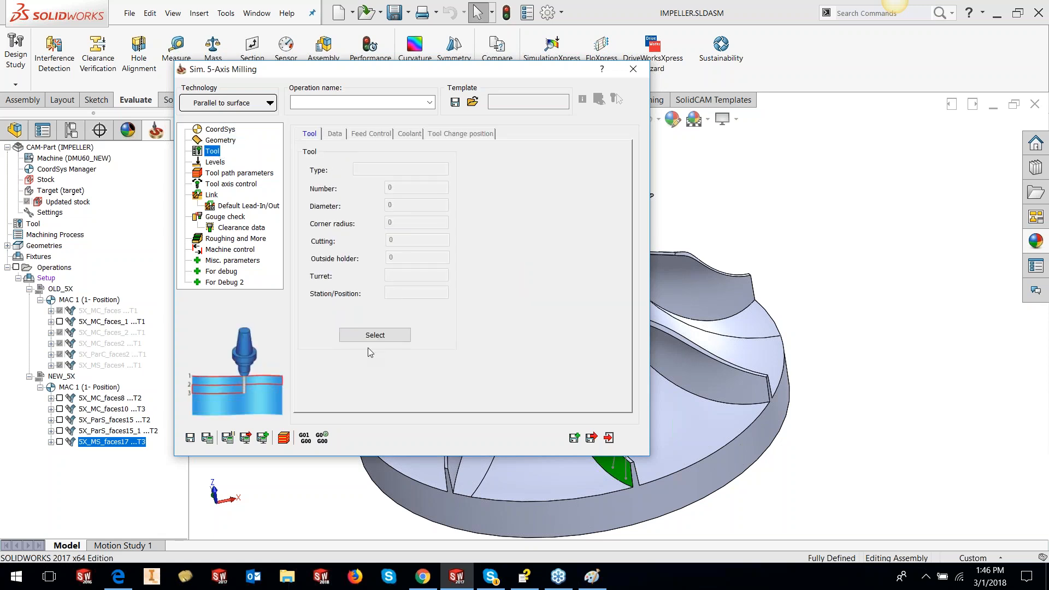
left_click(374, 337)
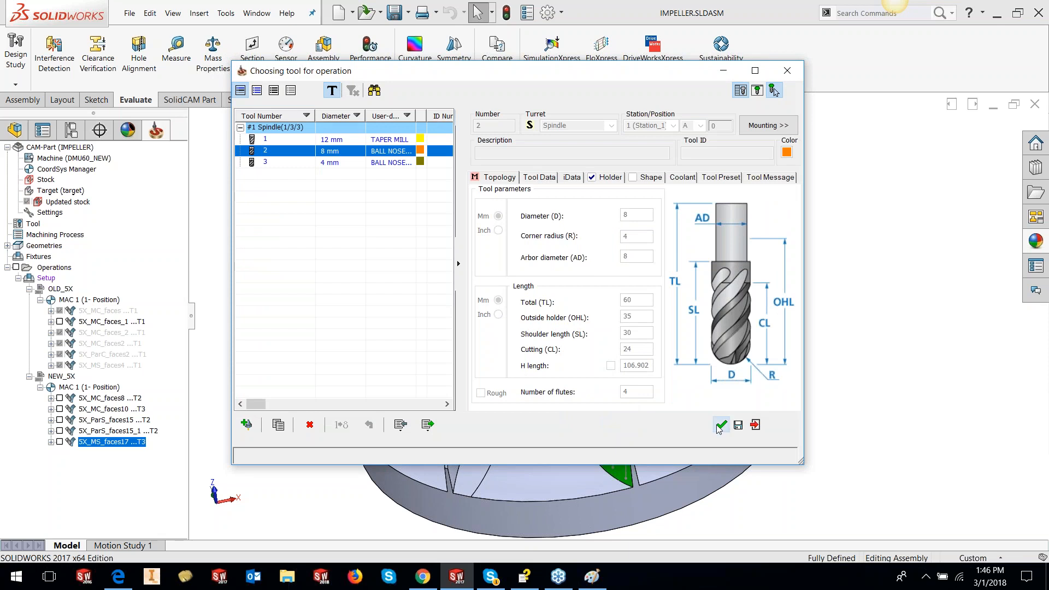
left_click(719, 426)
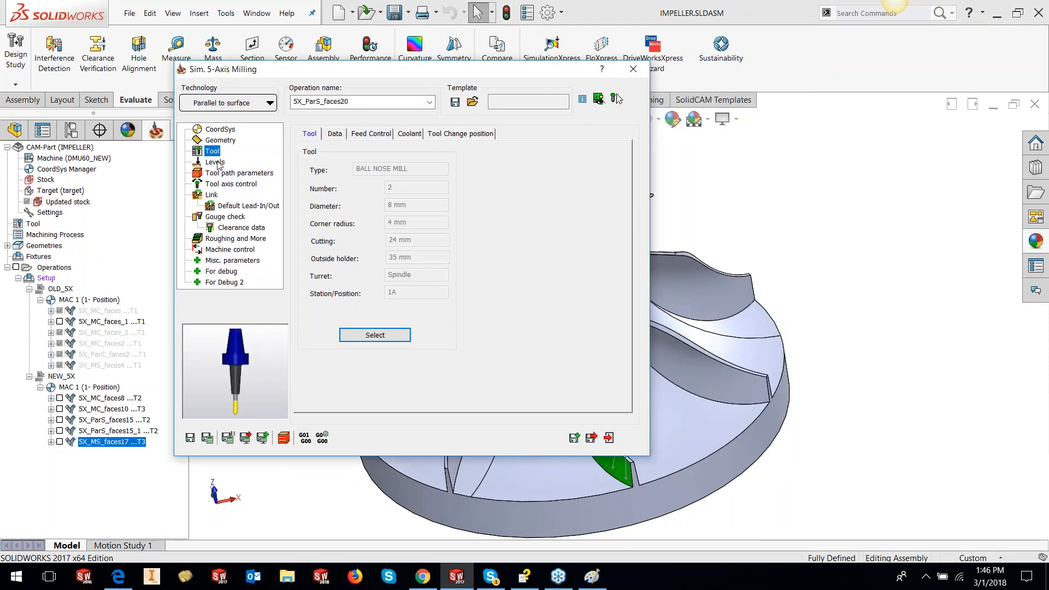
Step: Set the tool axis tilt angle at side of cutting to 90
left_click(219, 163)
left_click(225, 174)
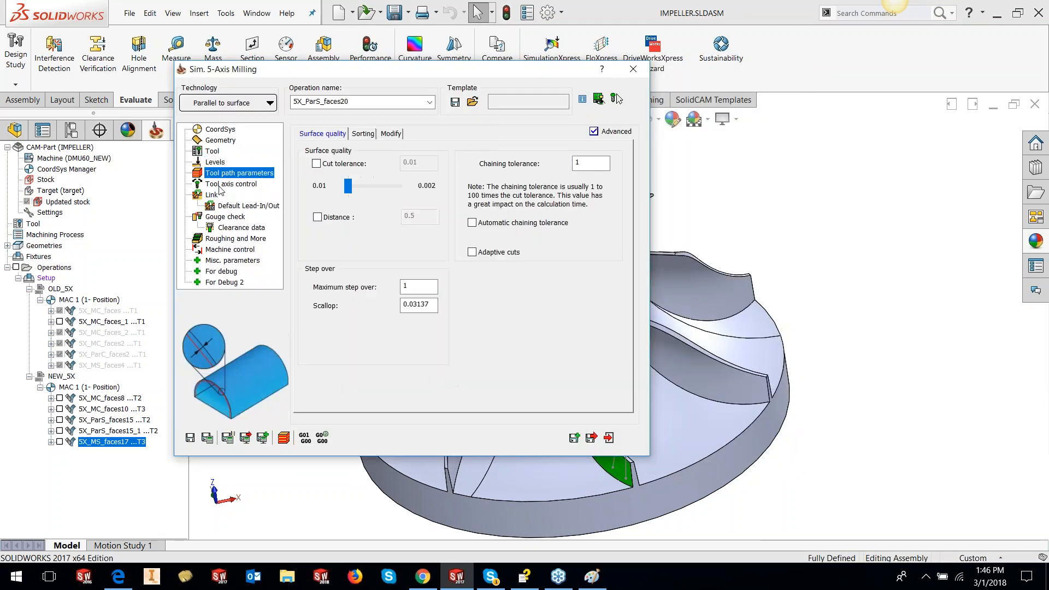
left_click(221, 185)
type("90")
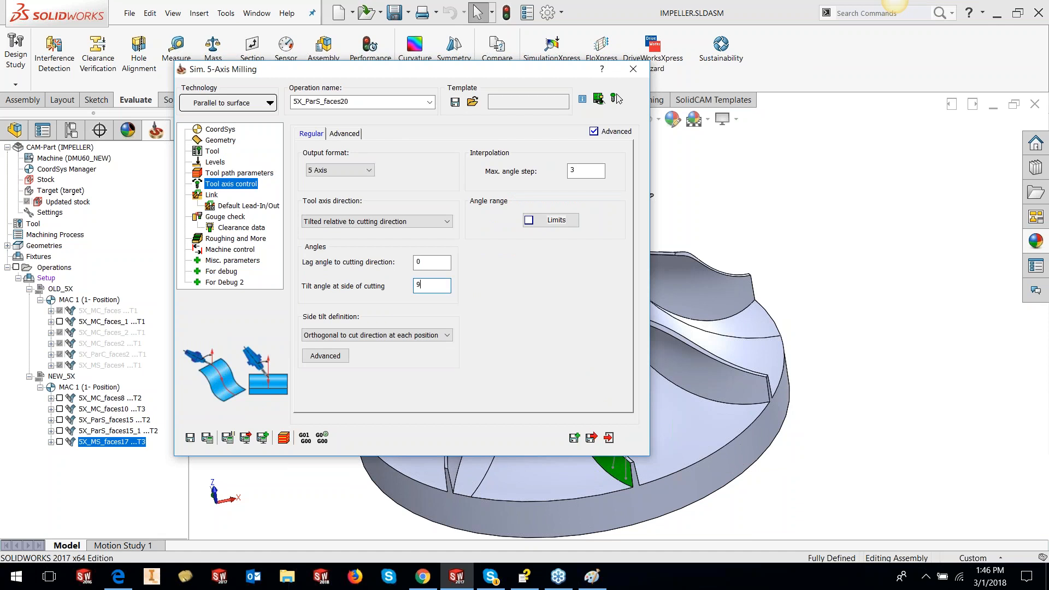
Step: Access the gouge check settings and examine the front blade's drive face and the adjoining hub floor face on the model
left_click(213, 195)
left_click(229, 217)
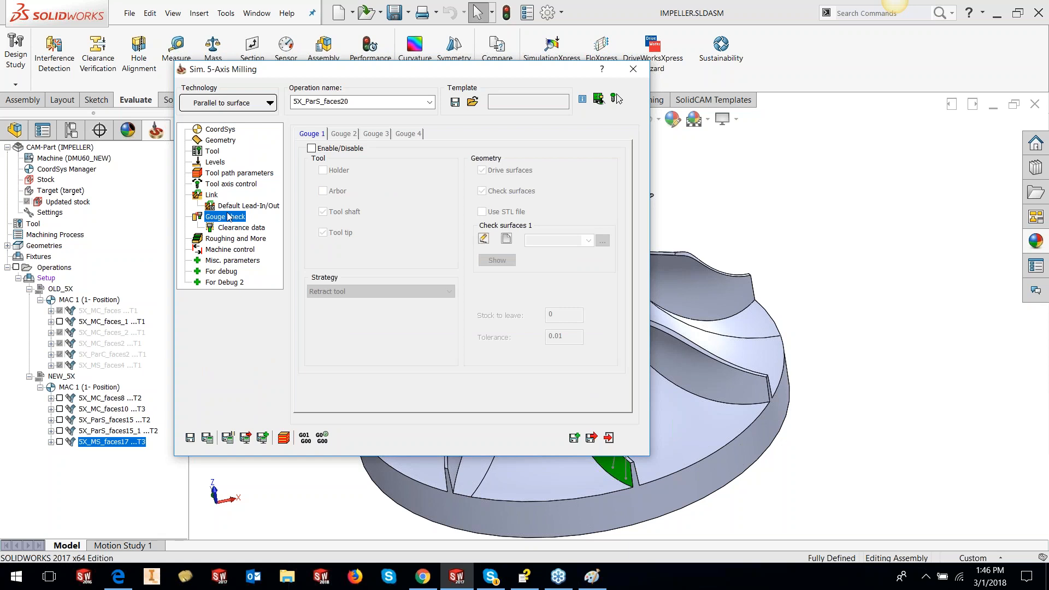
double_click(447, 69)
scroll(580, 387, "down", 2)
middle_click_drag(580, 385, 544, 324)
left_click(544, 328)
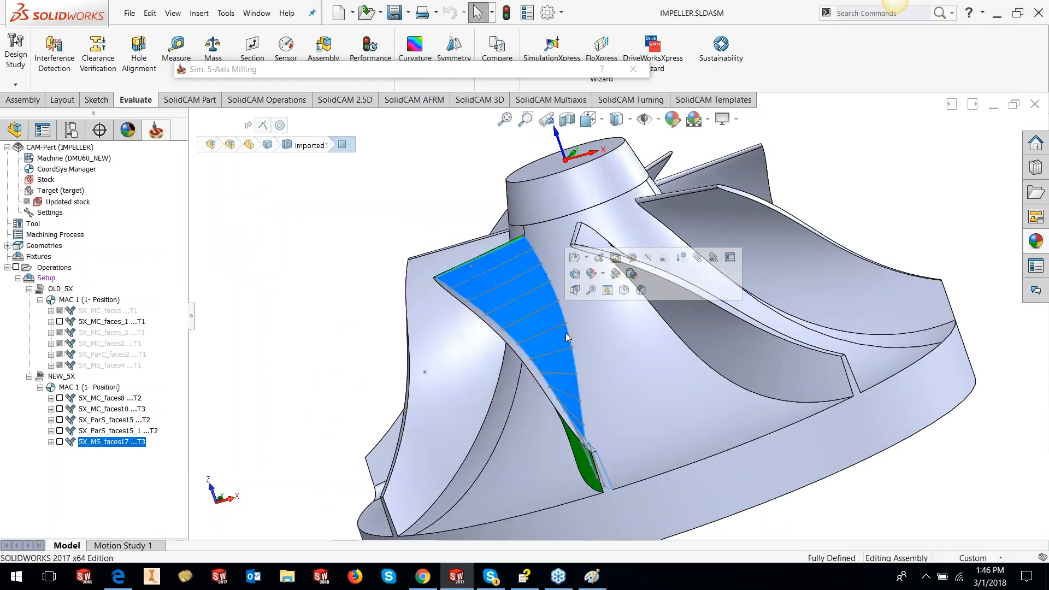
left_click(599, 349)
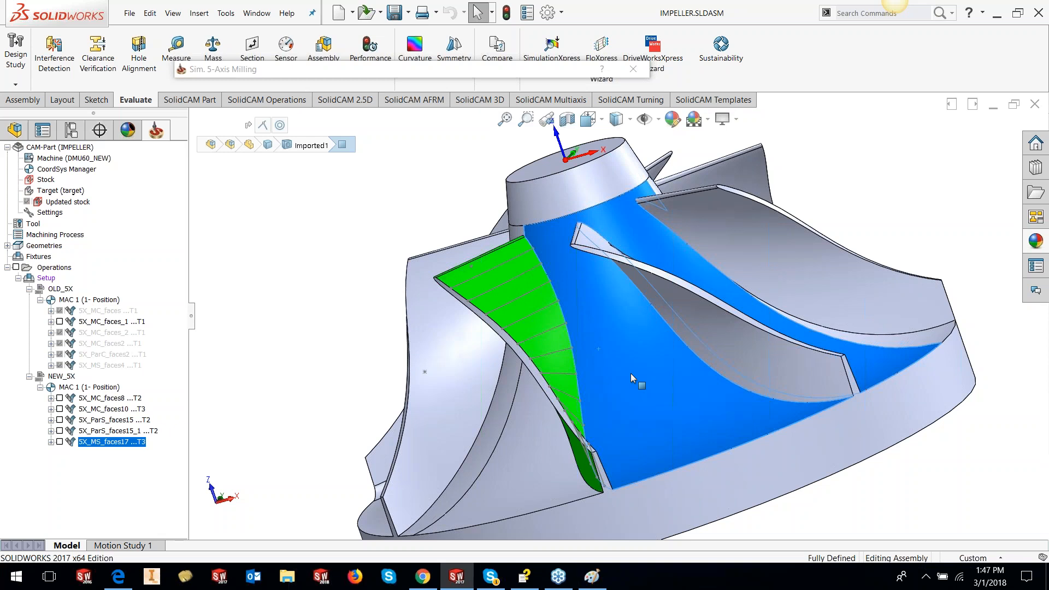
left_click(403, 230)
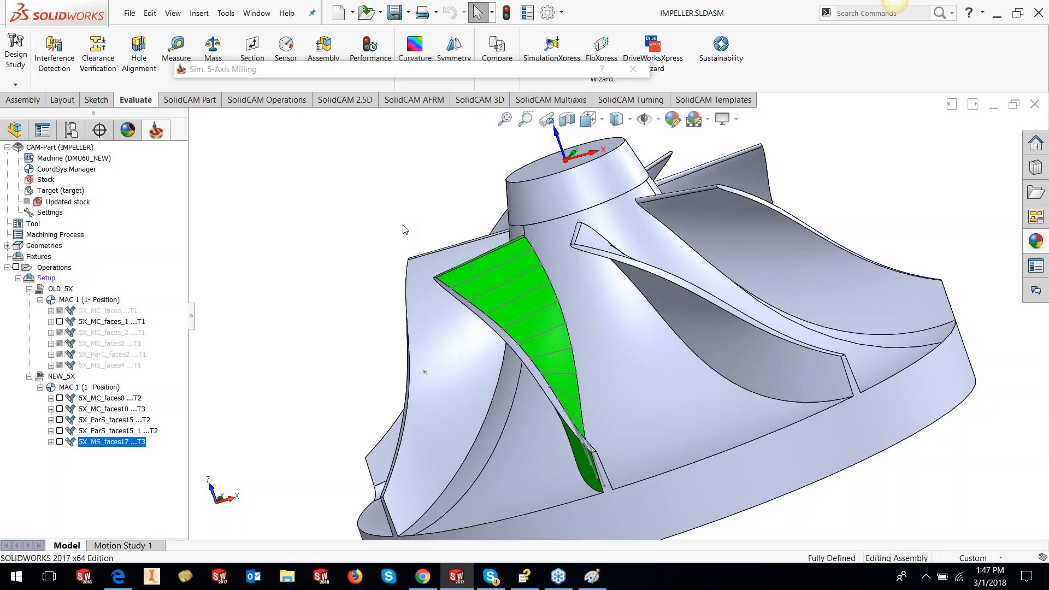
Step: Enable Gouge 1 for arbor, shaft and tip against drive surfaces only, using the Tilt tool strategy with Use side tilt angle
left_click(369, 76)
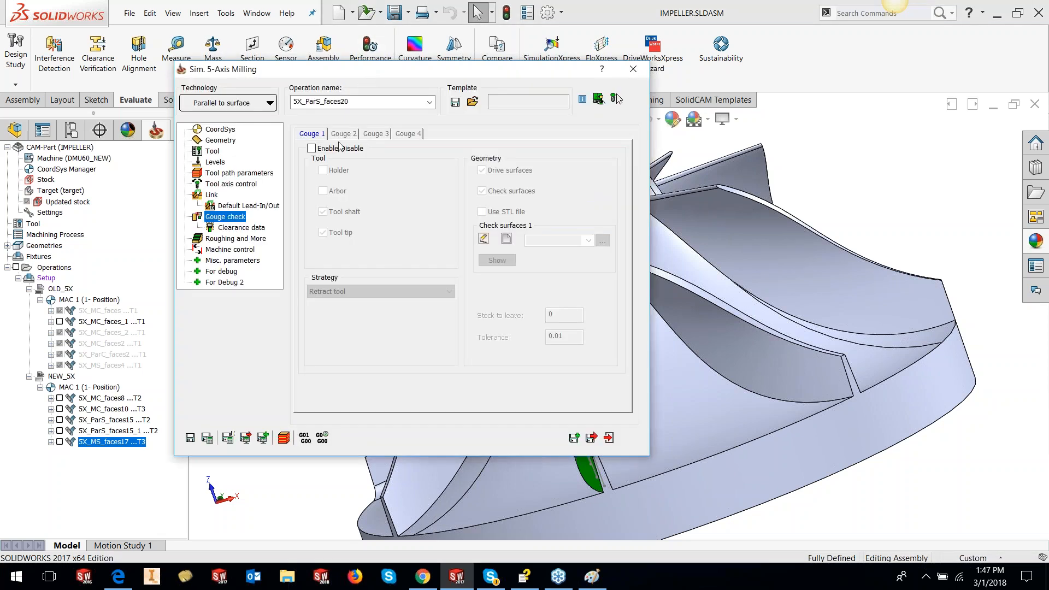
left_click(323, 191)
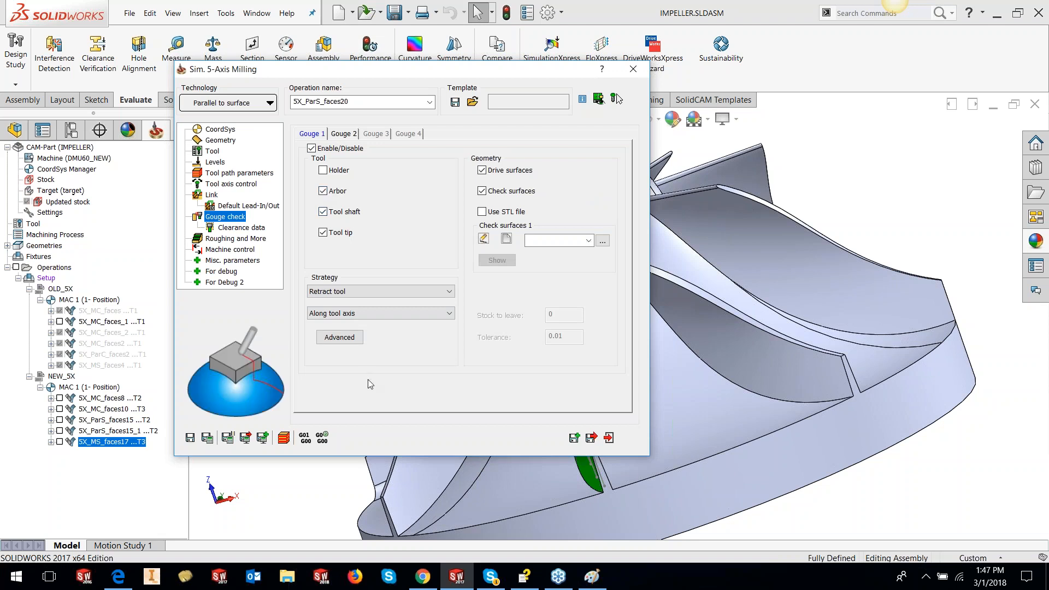
left_click(339, 292)
left_click(340, 311)
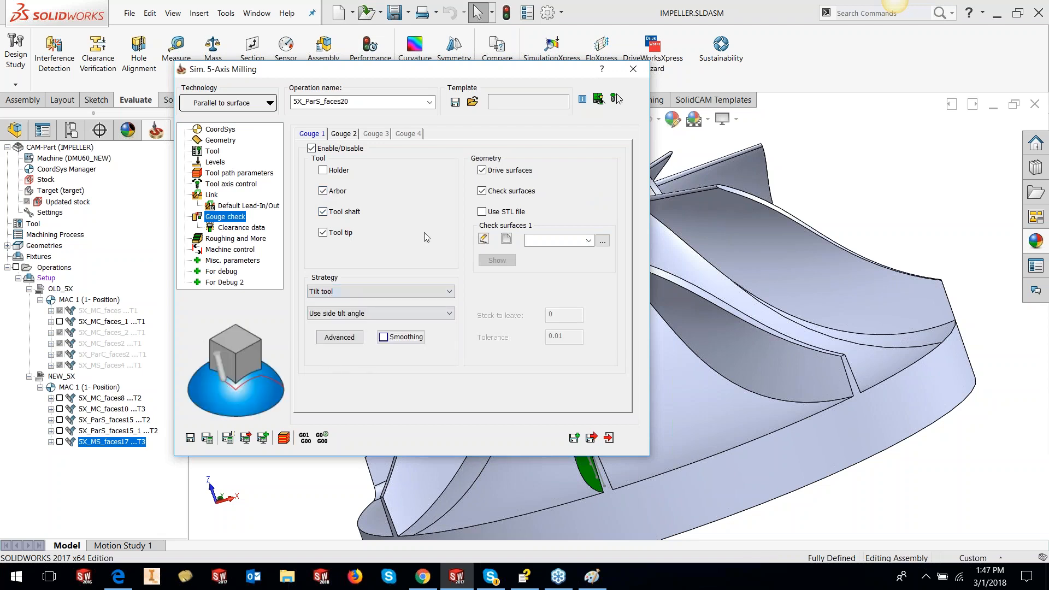
left_click(482, 190)
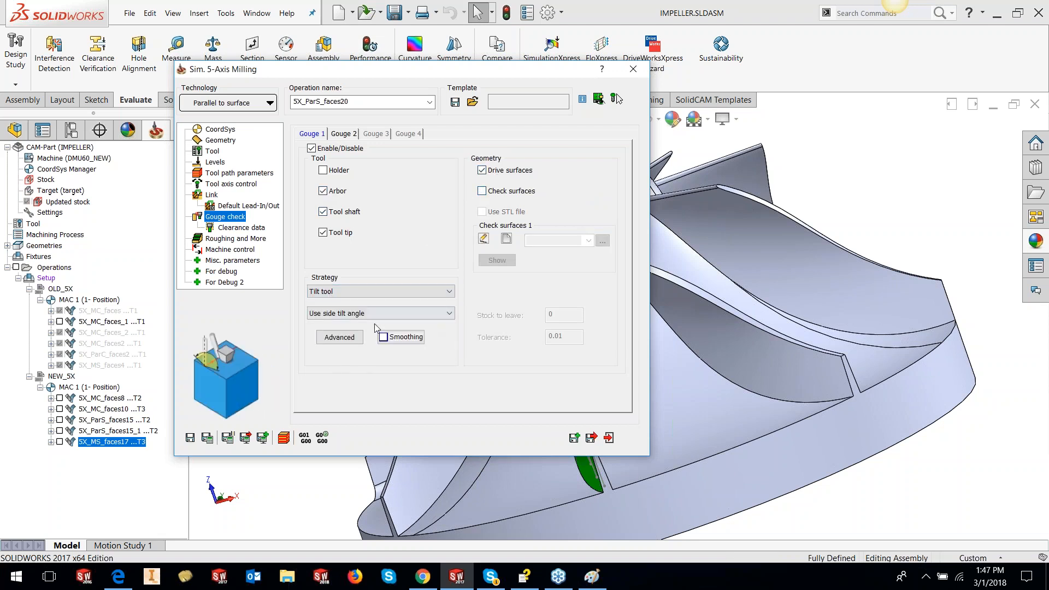
Step: Enable Gouge 2 for the tool tip against check surfaces only, picking the three hub floor faces and the conical face above them
left_click(342, 136)
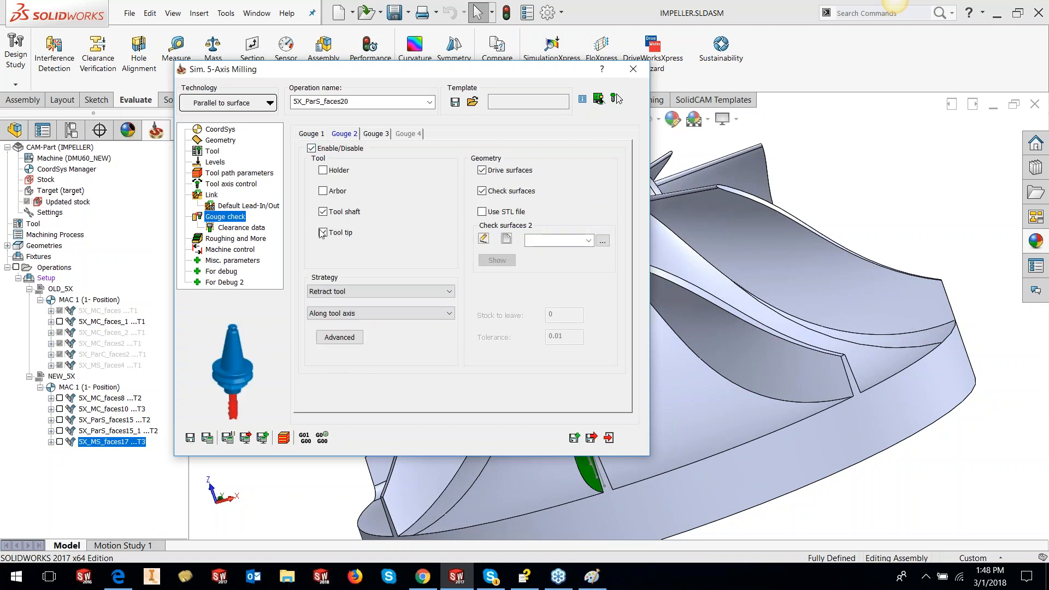
left_click(483, 170)
left_click(507, 240)
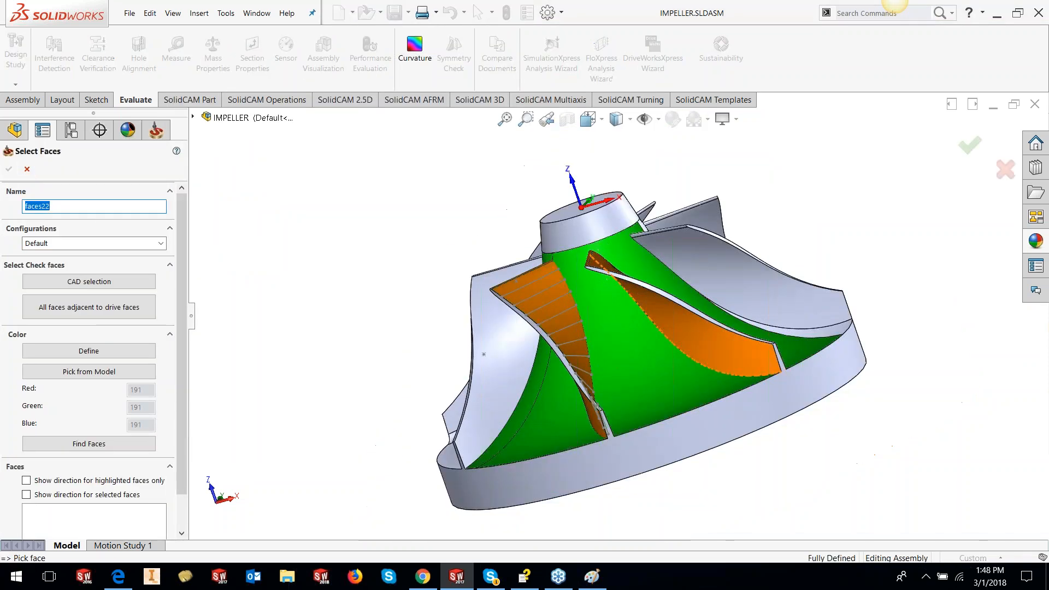
middle_click_drag(569, 356, 601, 420)
left_click(604, 424)
left_click(558, 416)
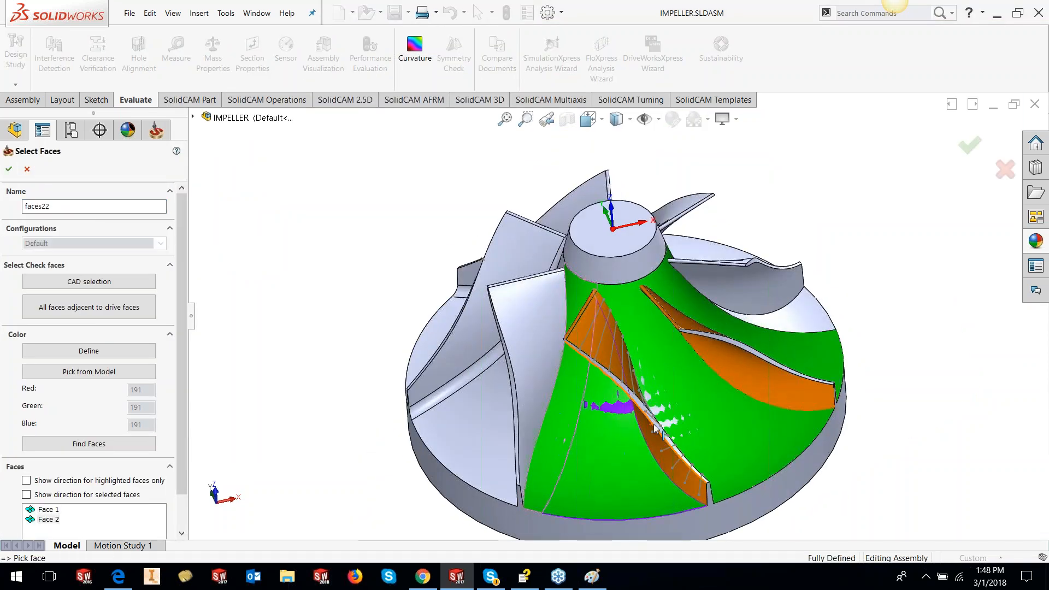
left_click(696, 398)
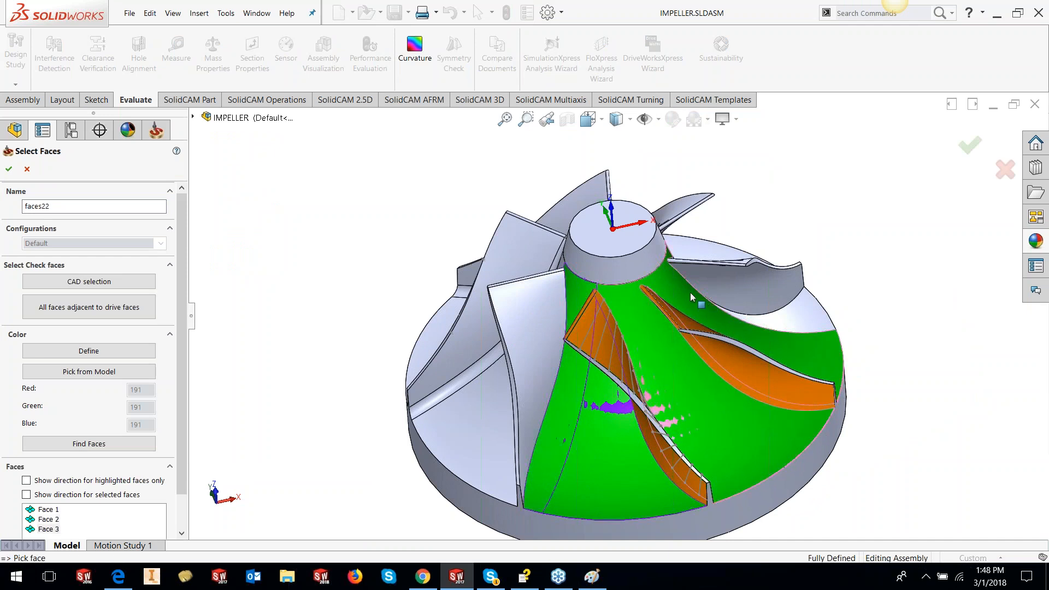
left_click(601, 272)
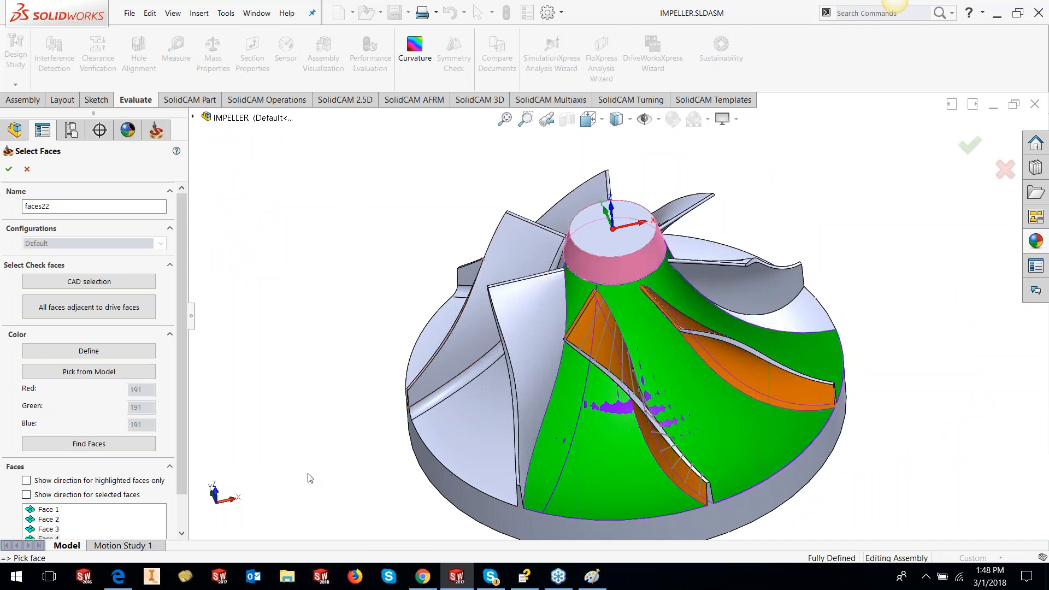
left_click(8, 169)
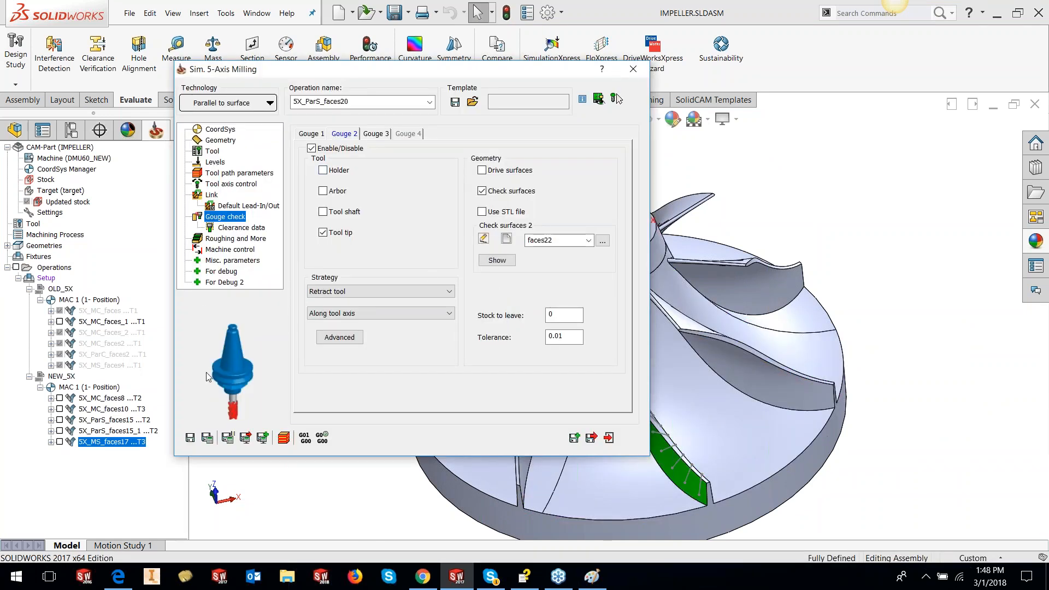
Step: Save and calculate the operation, simulate its toolpath on the model in single steps and at reduced speed, and exit the simulation
left_click(207, 438)
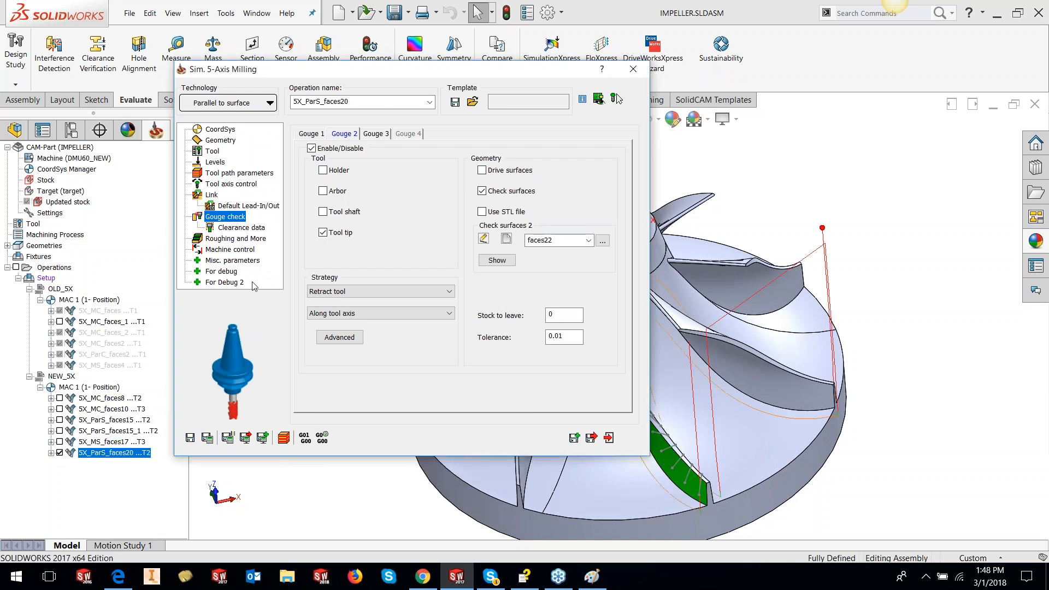
left_click(284, 437)
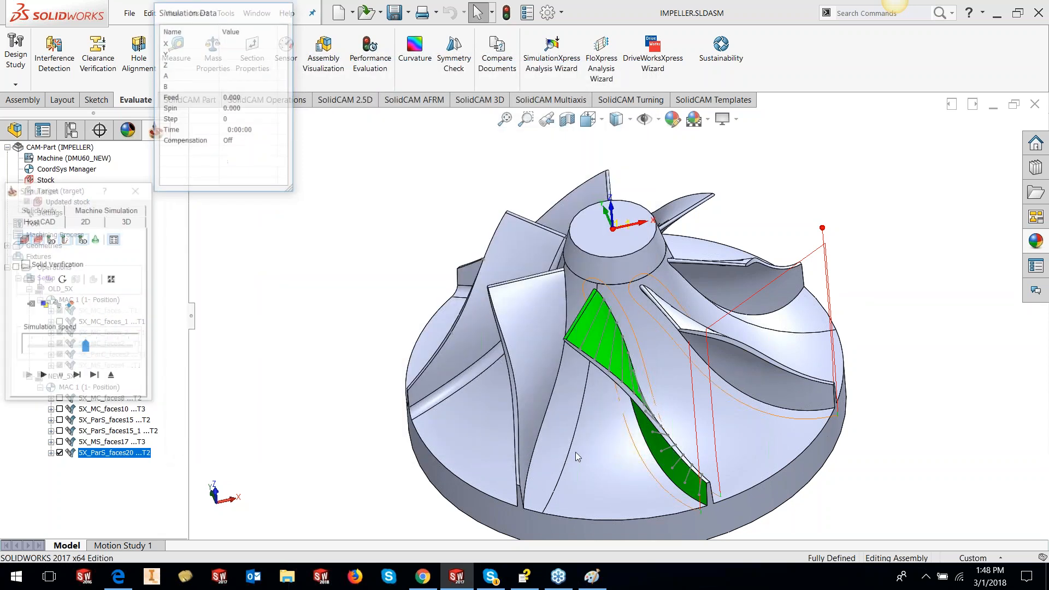
left_click(78, 376)
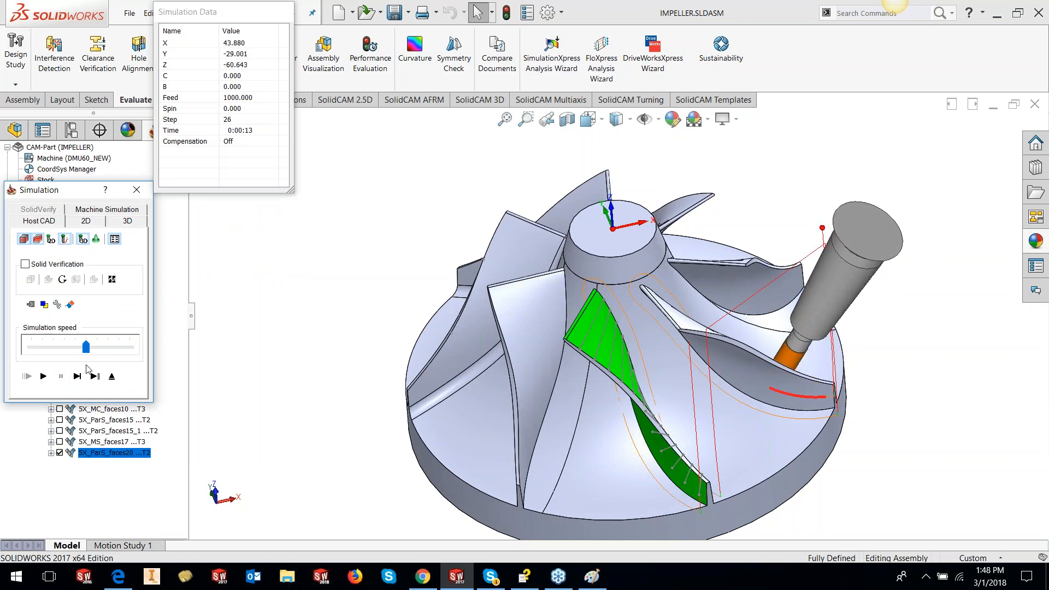
left_click(78, 377)
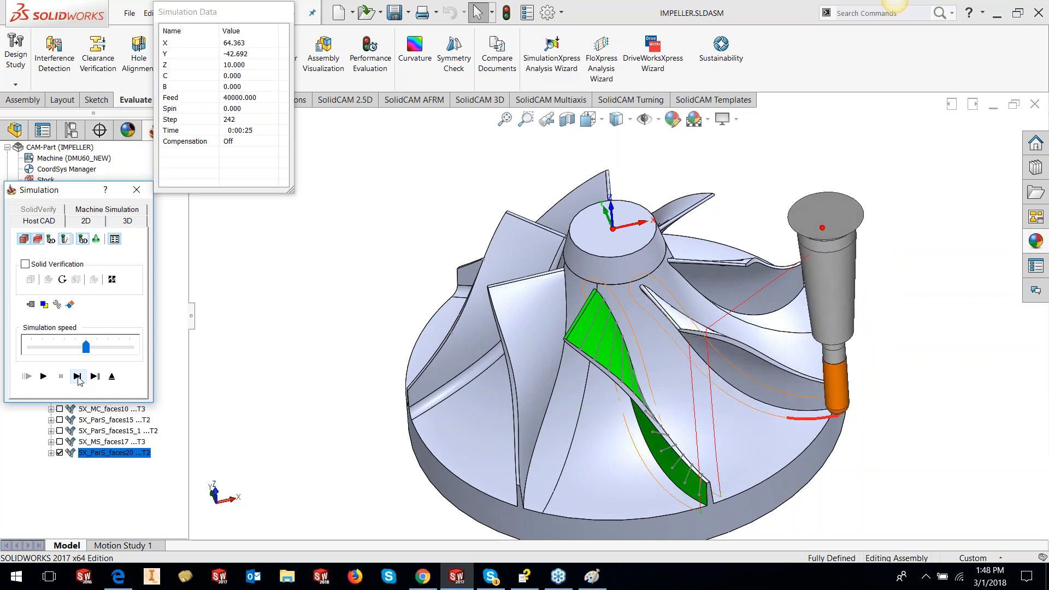
left_click(77, 376)
left_click_drag(86, 347, 64, 348)
left_click(43, 376)
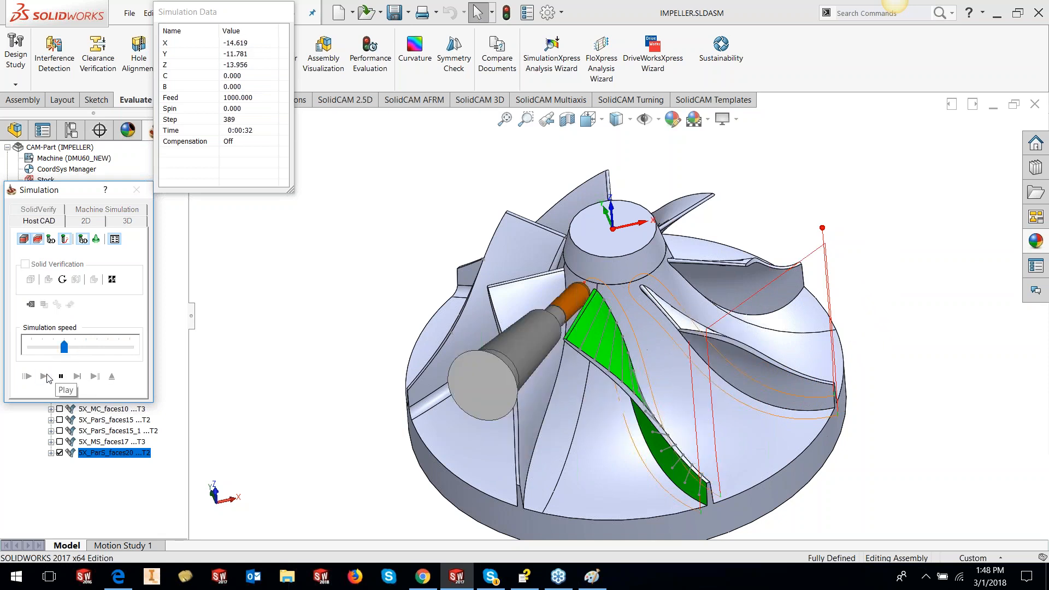
left_click(111, 376)
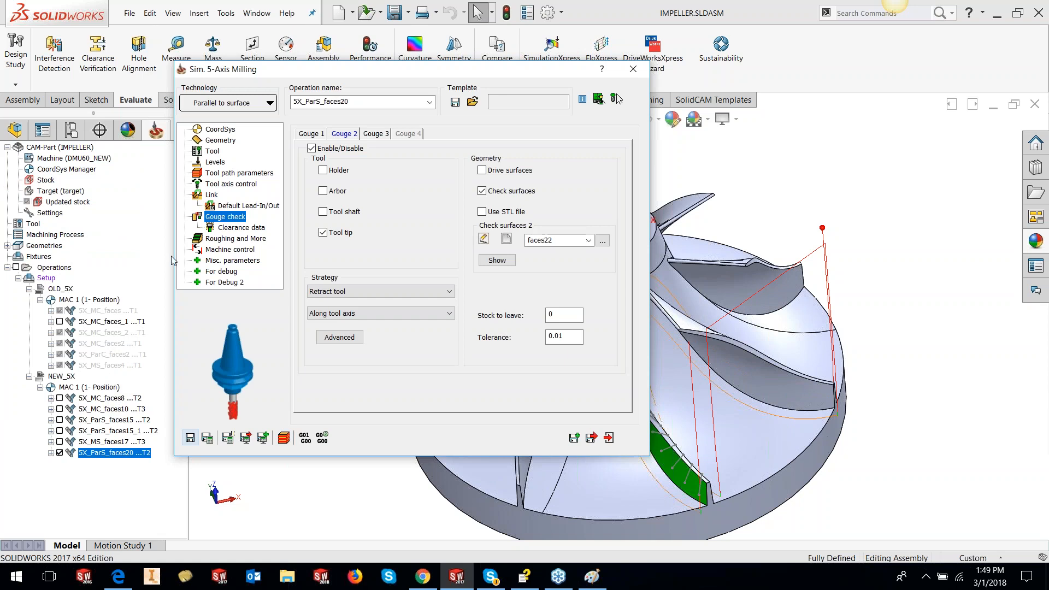
Step: Enable Area Roughing for the operation with a maximum step over of 2, the Zigzag cutting method and Trim cuts disabled
left_click(230, 239)
left_click(517, 214)
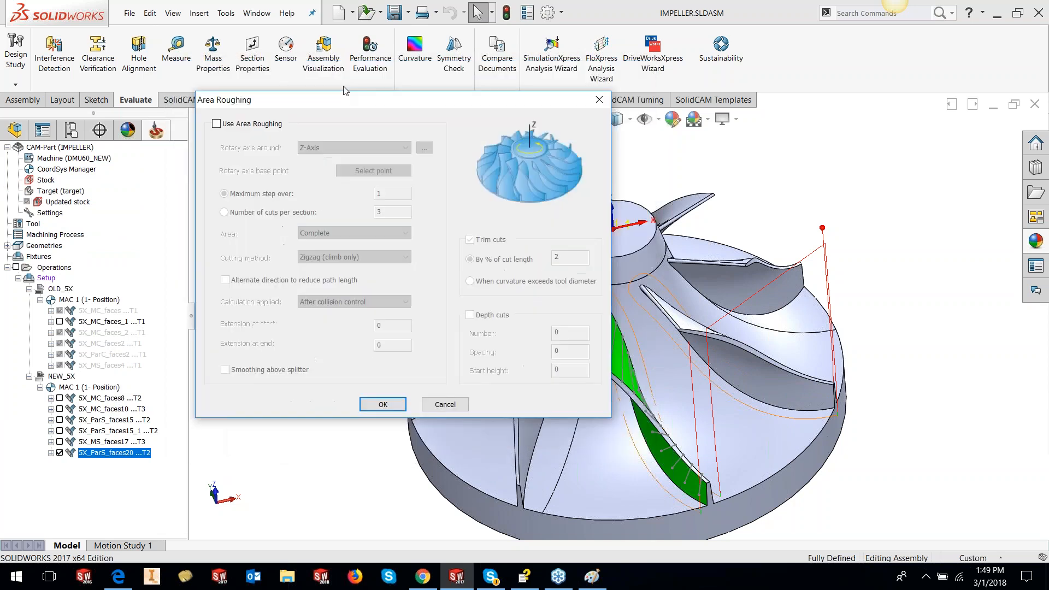
left_click(249, 103)
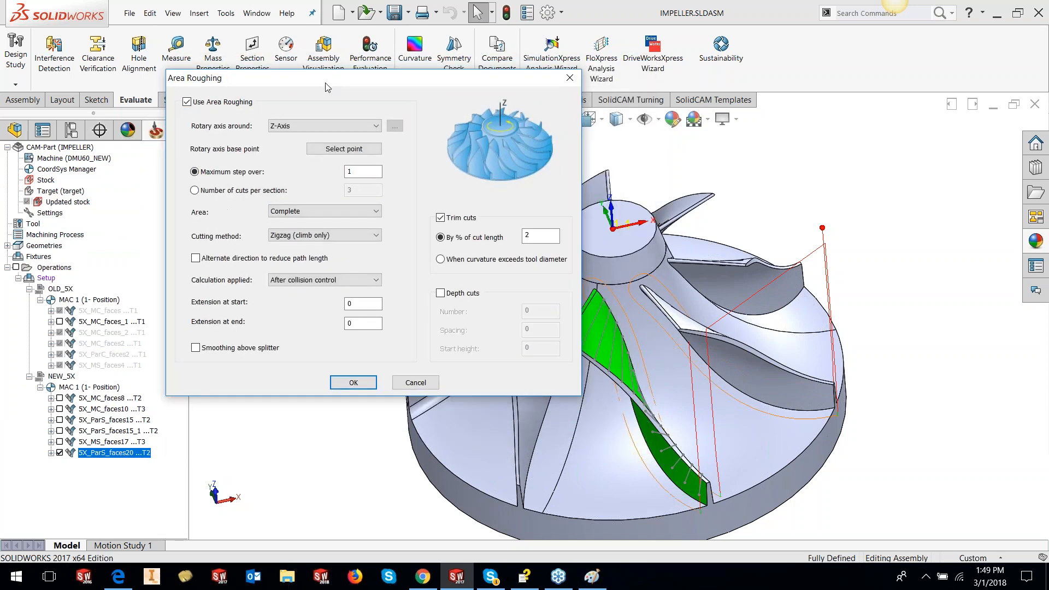
left_click_drag(327, 81, 183, 23)
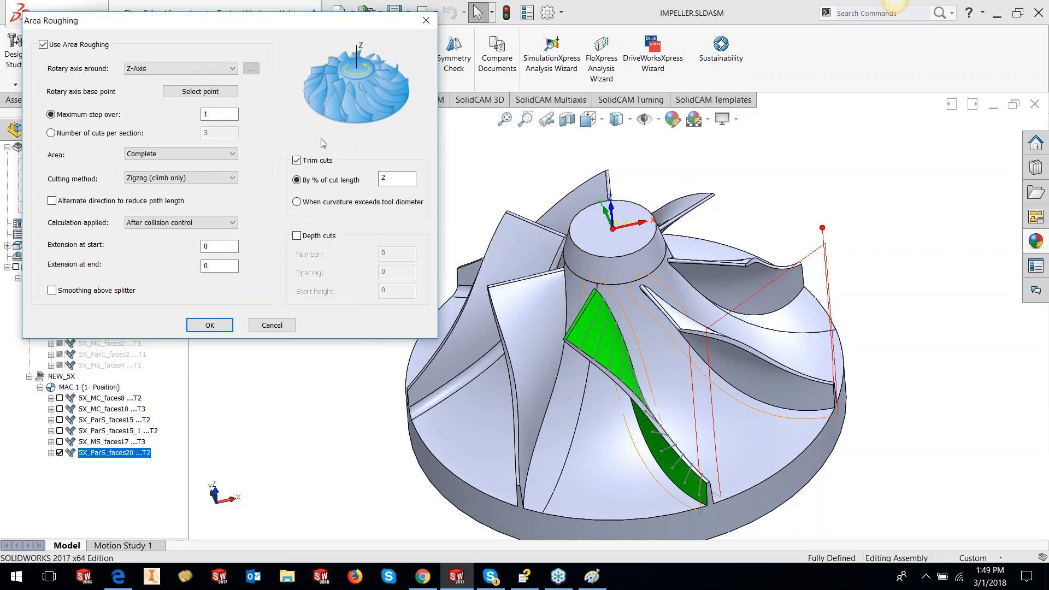
double_click(214, 120)
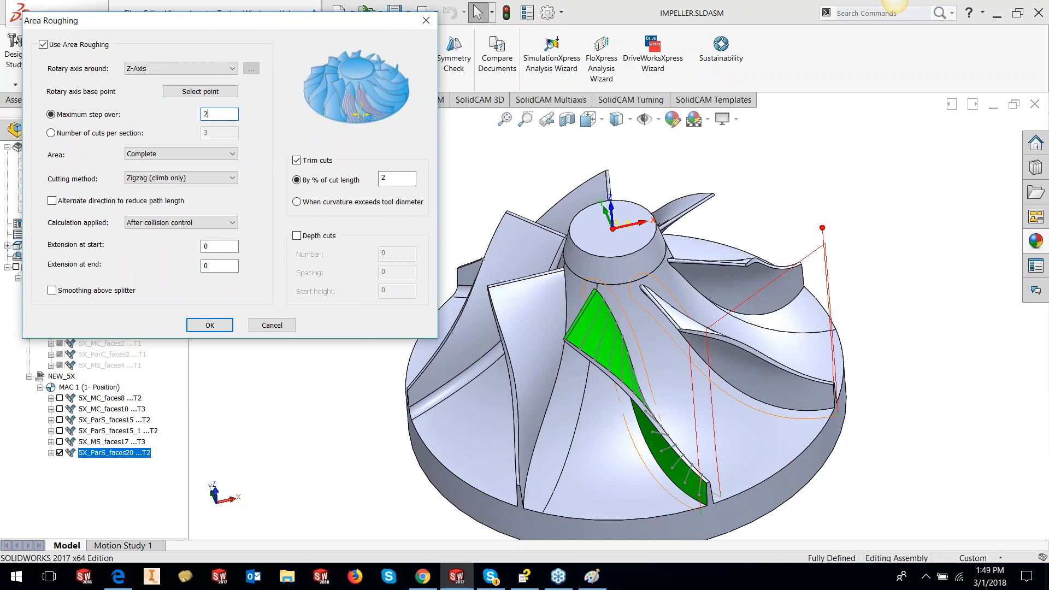
left_click(186, 179)
left_click(188, 186)
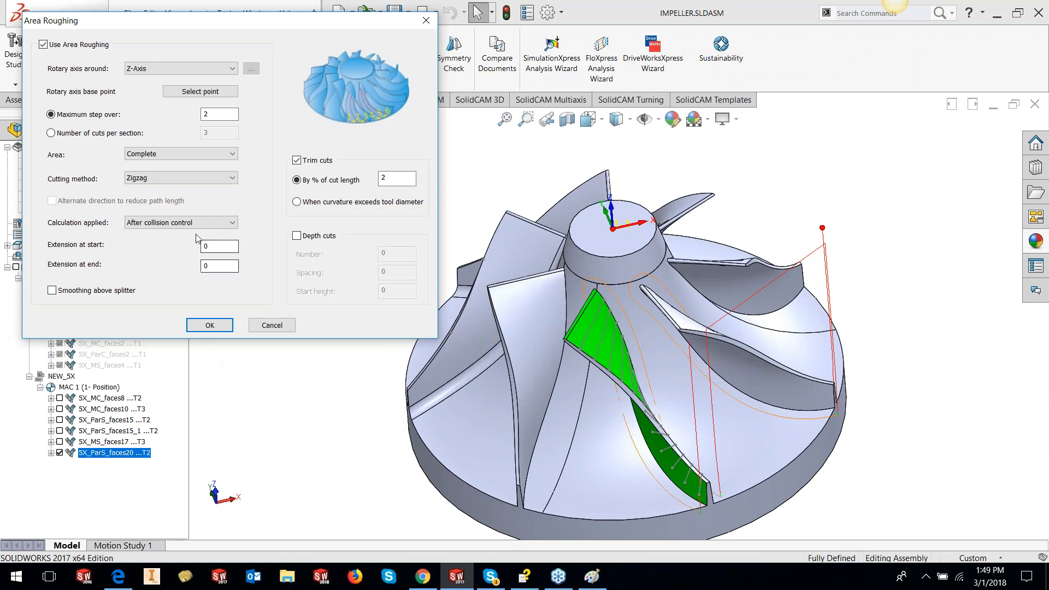
left_click(297, 160)
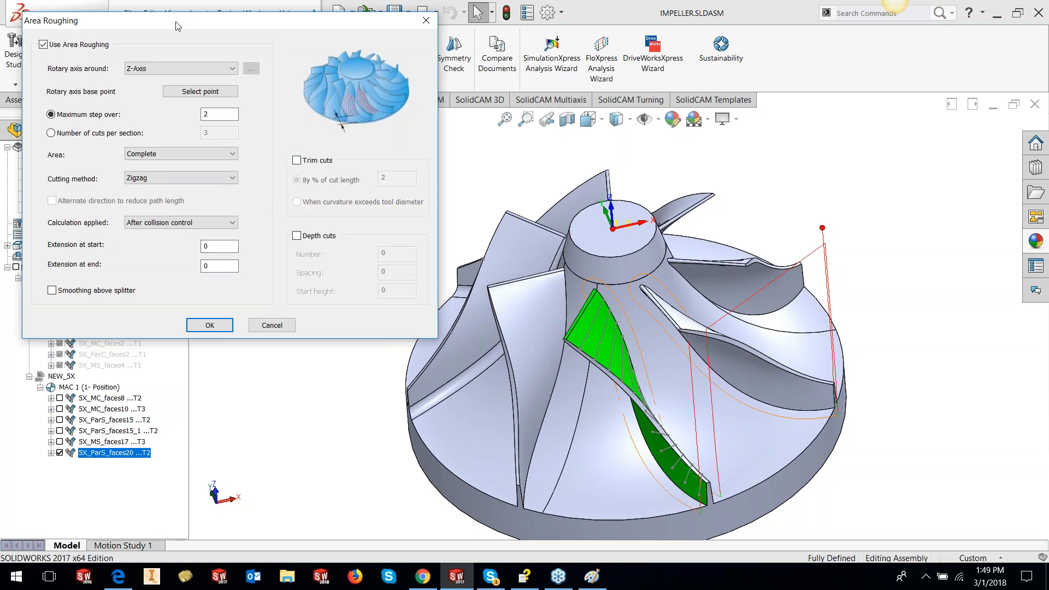
left_click_drag(176, 26, 264, 57)
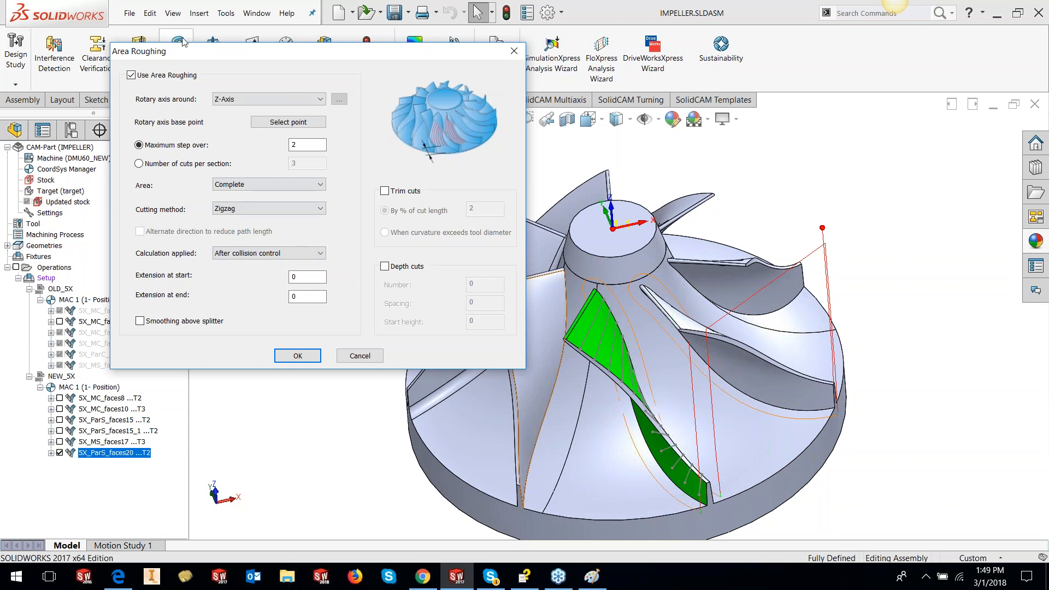
left_click(291, 358)
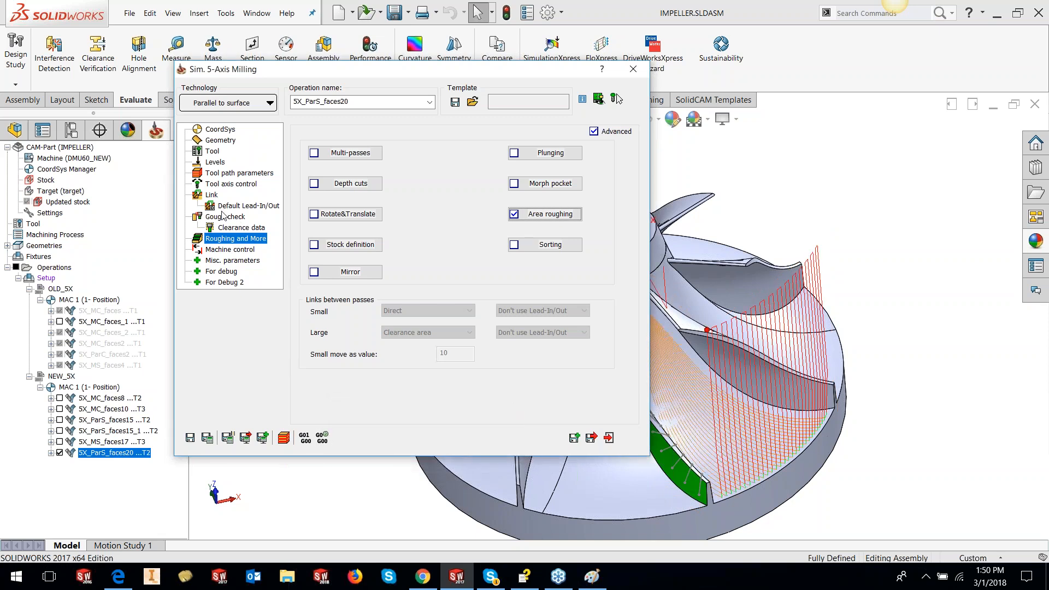
Step: Set the small move size for links between slices to 500% of the step over, and save and calculate the operation
left_click(212, 196)
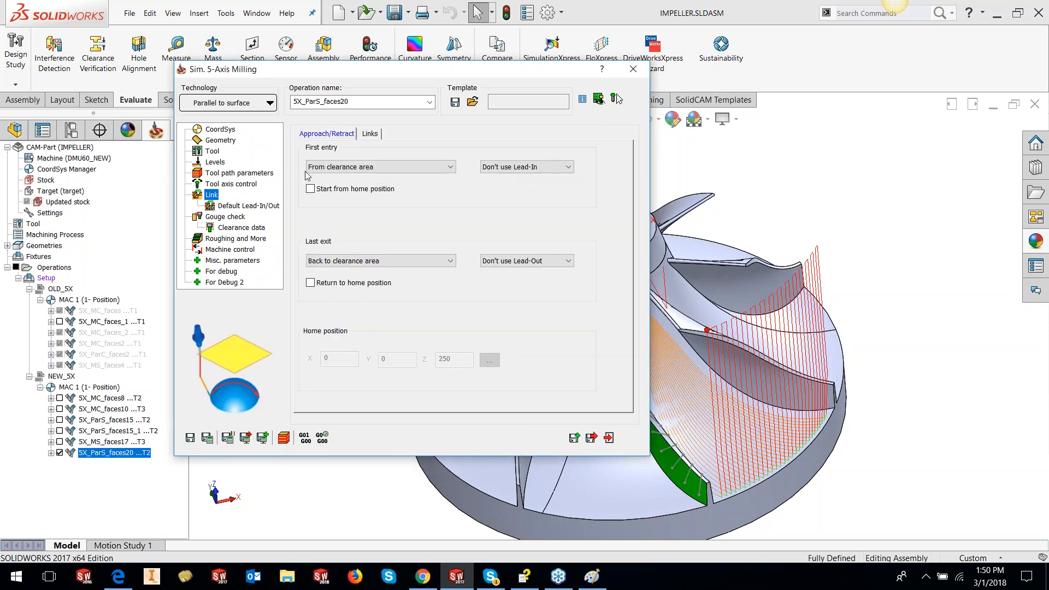
left_click(370, 134)
type("300")
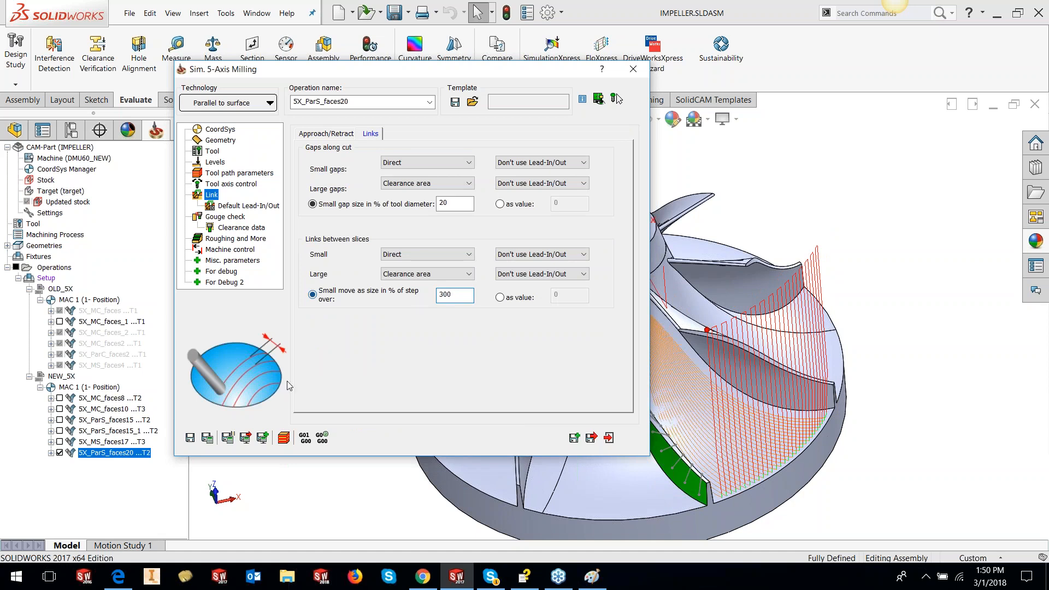
double_click(446, 295)
type("500")
left_click(206, 437)
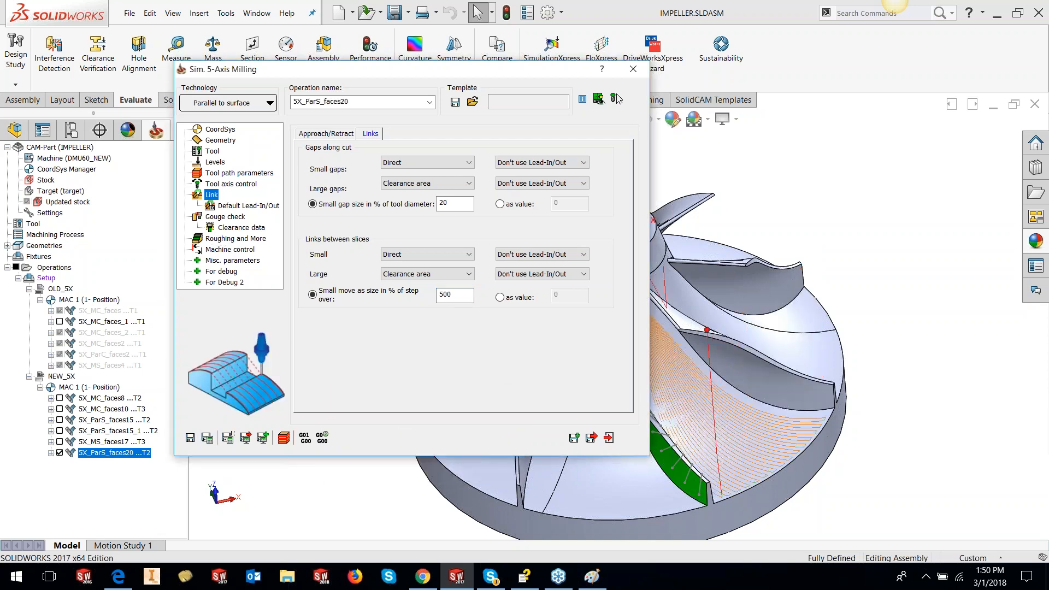
Step: Close the operation, simulate the area roughing toolpath of 5X_ParS_faces20 on the impeller, and exit the simulation
left_click(609, 440)
scroll(617, 353, "up", 2)
middle_click_drag(618, 353, 715, 373)
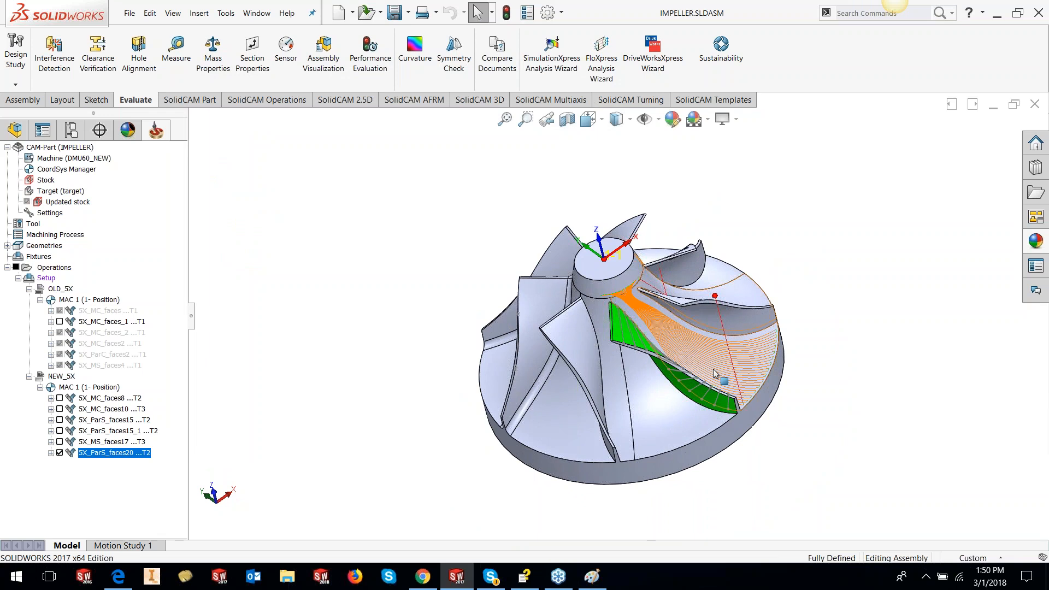
scroll(716, 375, "down", 3)
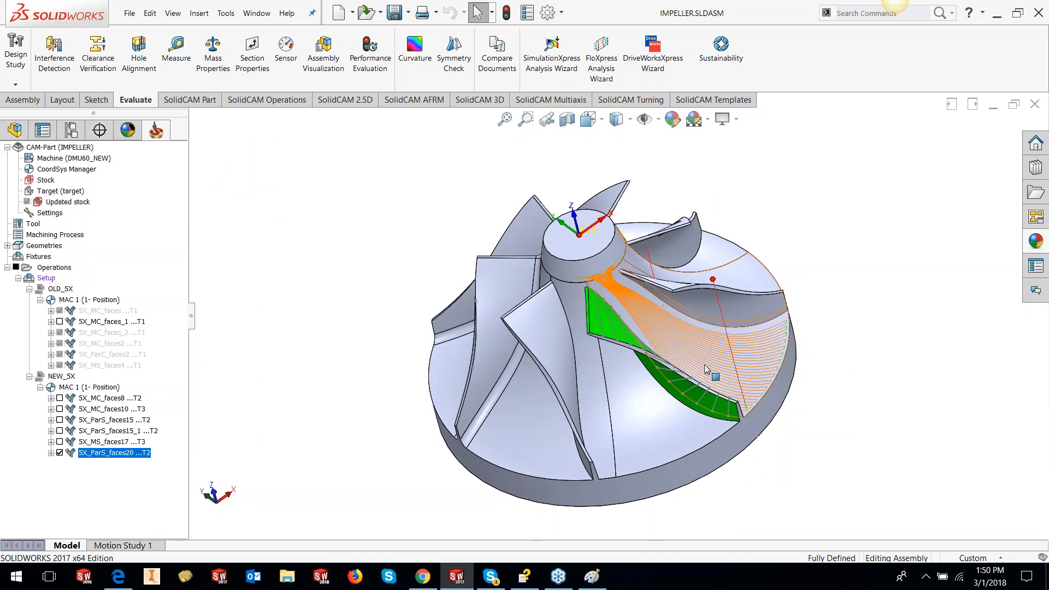
right_click(109, 452)
left_click(161, 219)
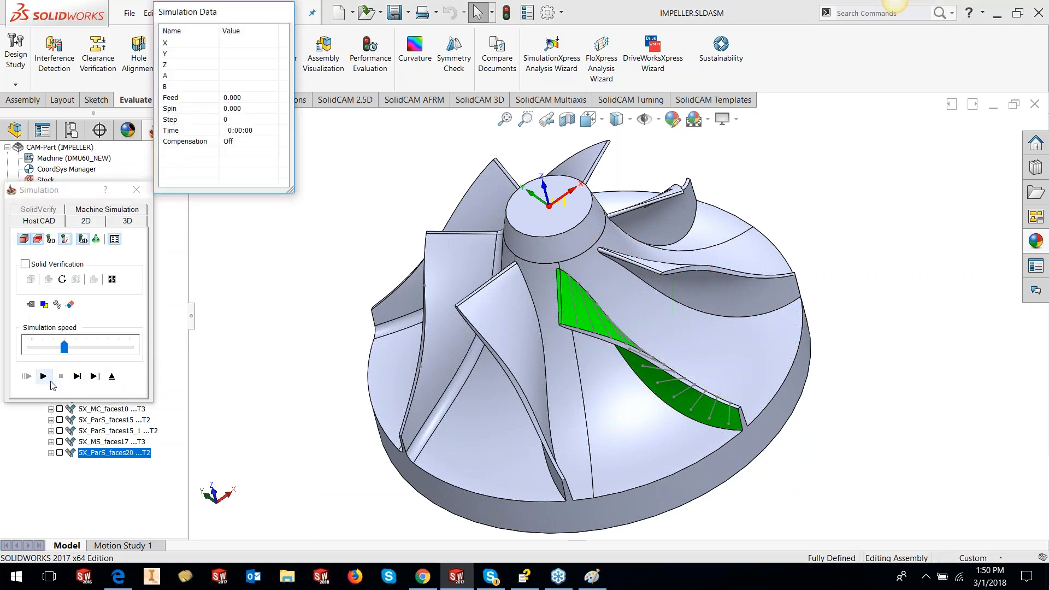
left_click(44, 377)
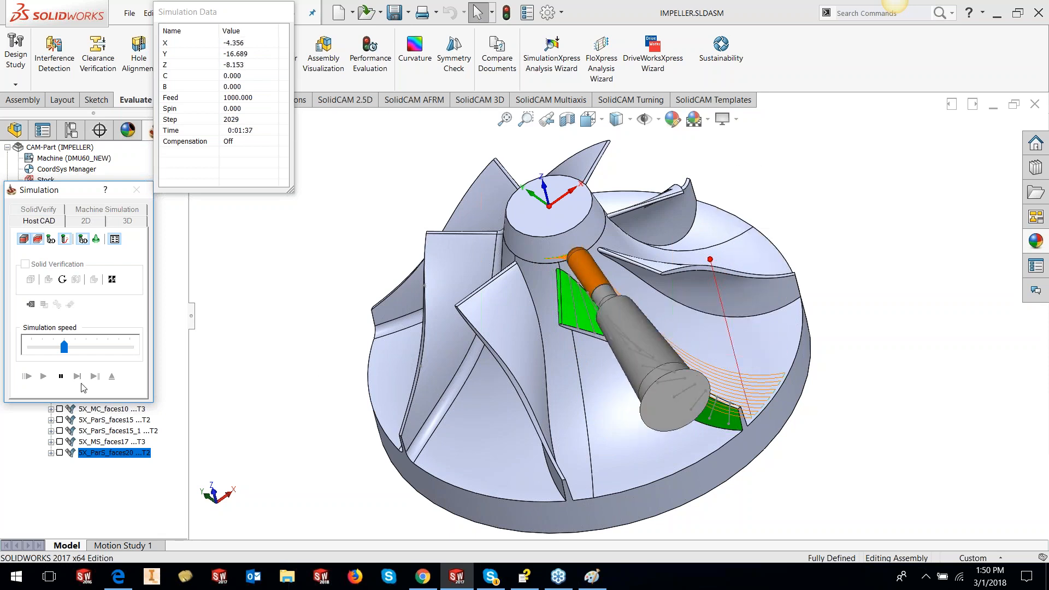
left_click(111, 379)
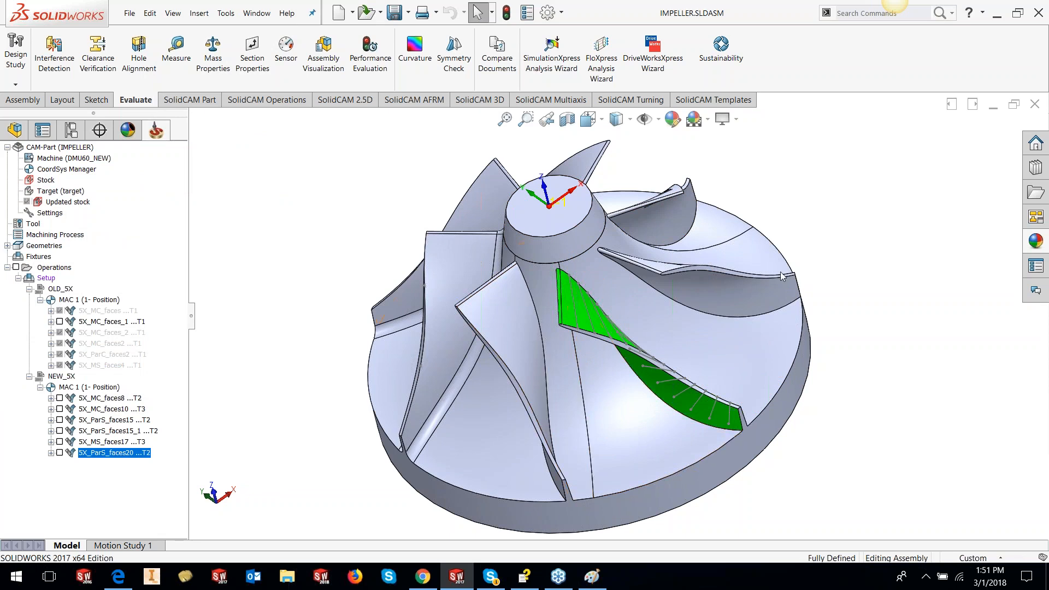
Step: Recalculate 5X_ParS_faces20 with area type Full, avoid cuts at exact edges, and a tool path maximum step over of 2
right_click(112, 458)
left_click(164, 140)
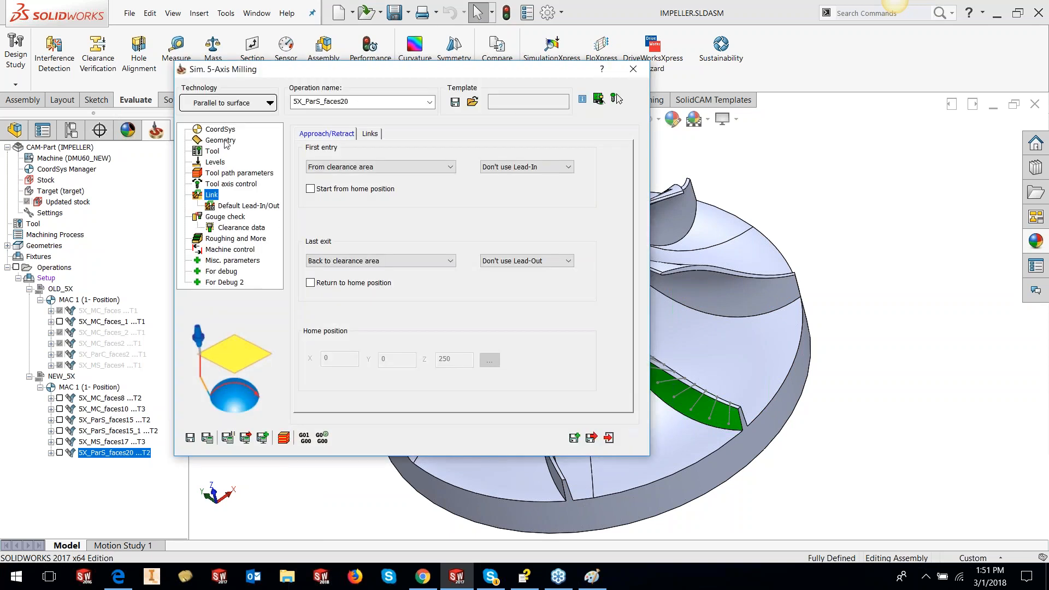
left_click(586, 167)
left_click(578, 183)
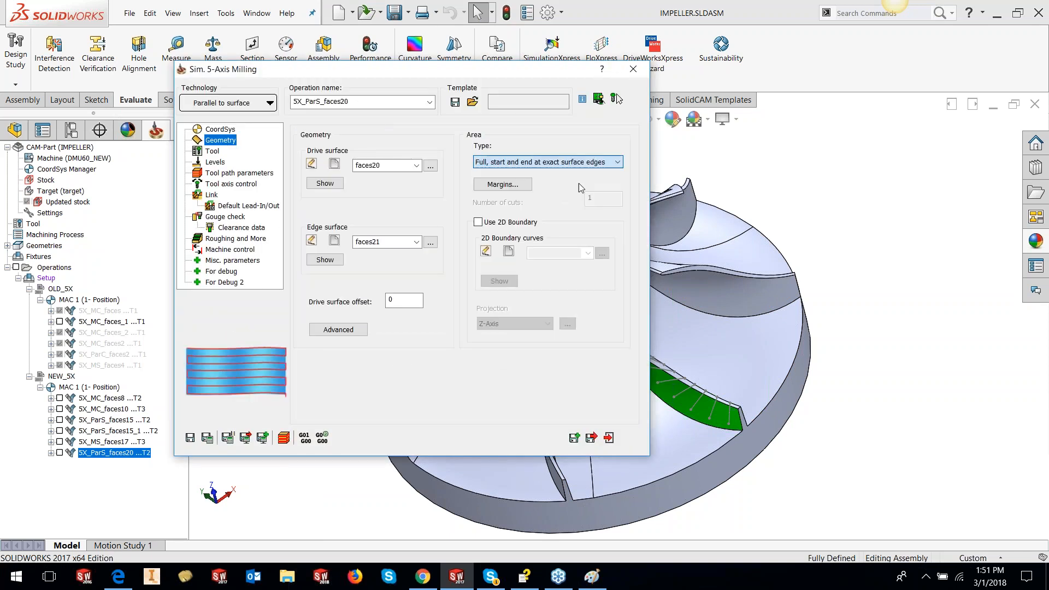
left_click(563, 161)
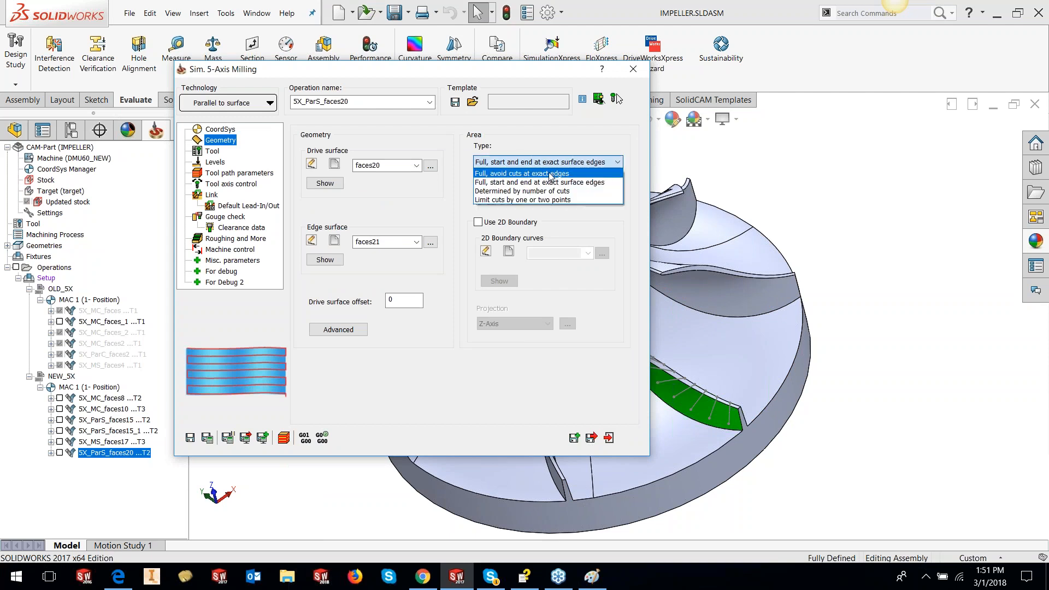
left_click(547, 187)
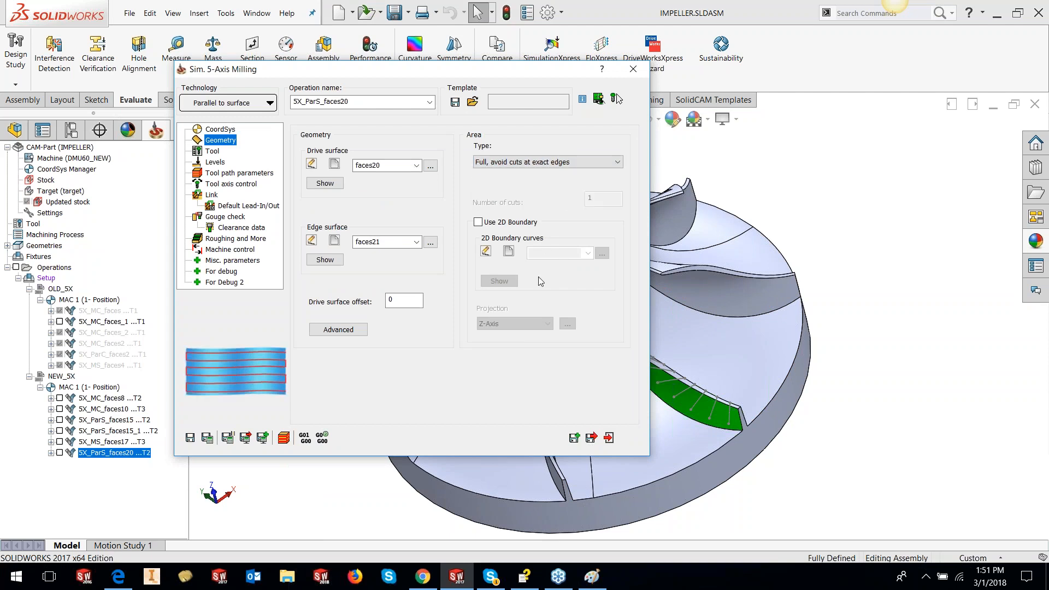
left_click(238, 173)
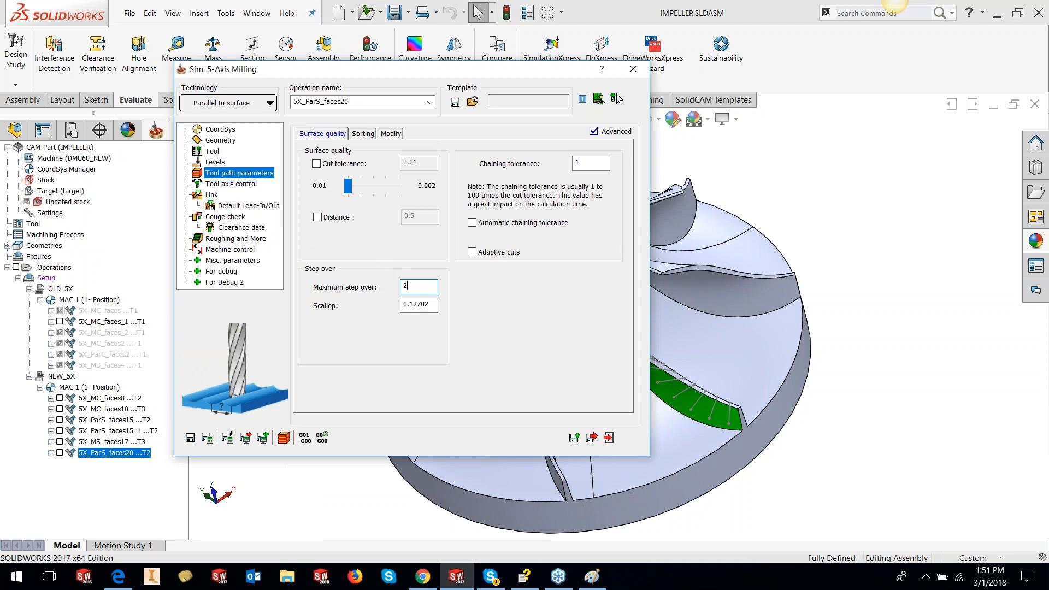
left_click(207, 438)
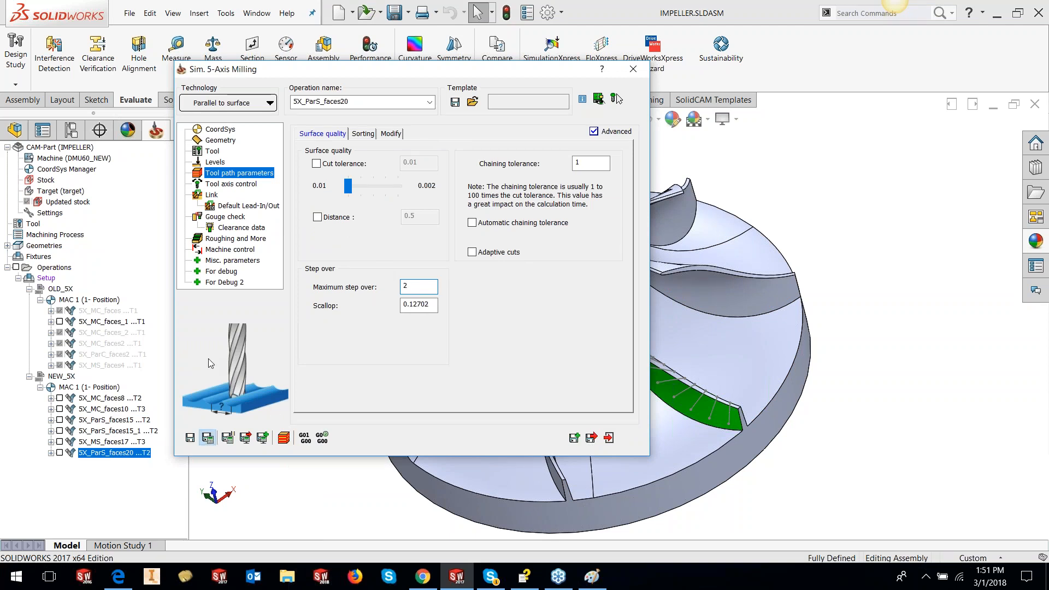
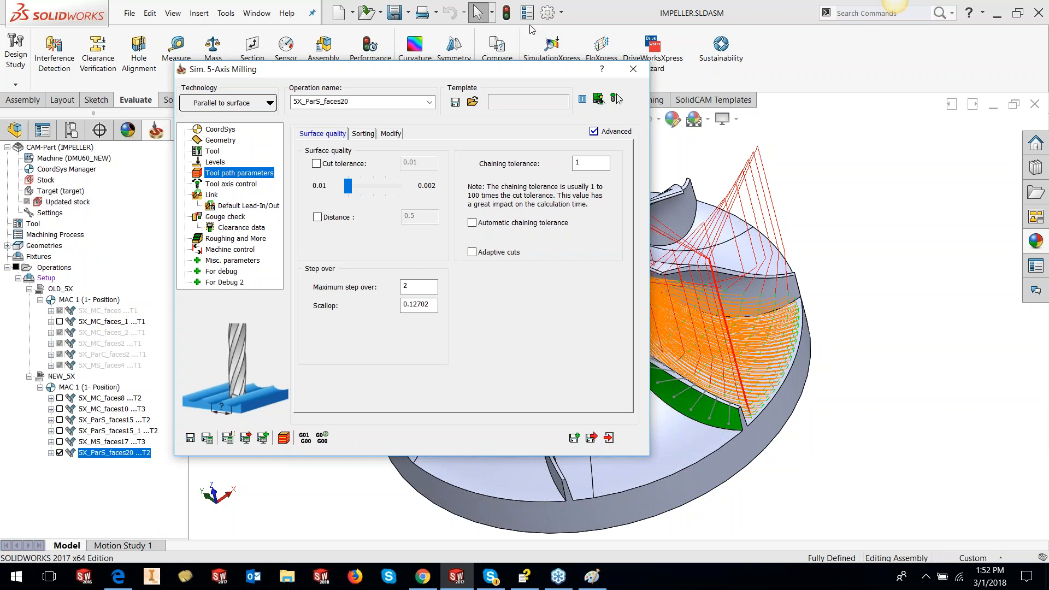
Step: Examine the recalculated toolpath between the impeller blades and close the operation
double_click(565, 71)
middle_click_drag(690, 298, 656, 241)
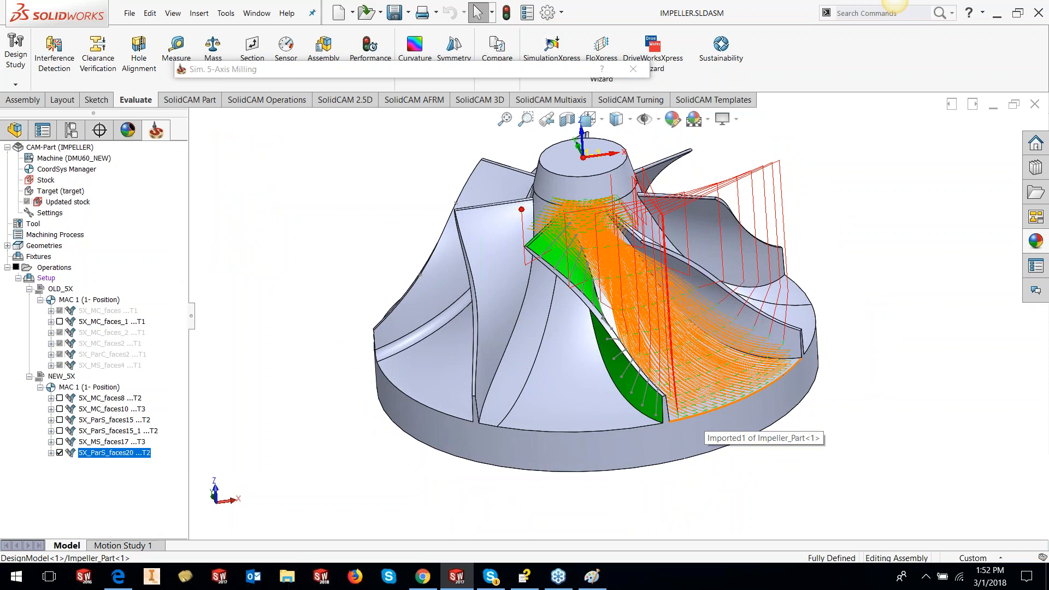
left_click(474, 70)
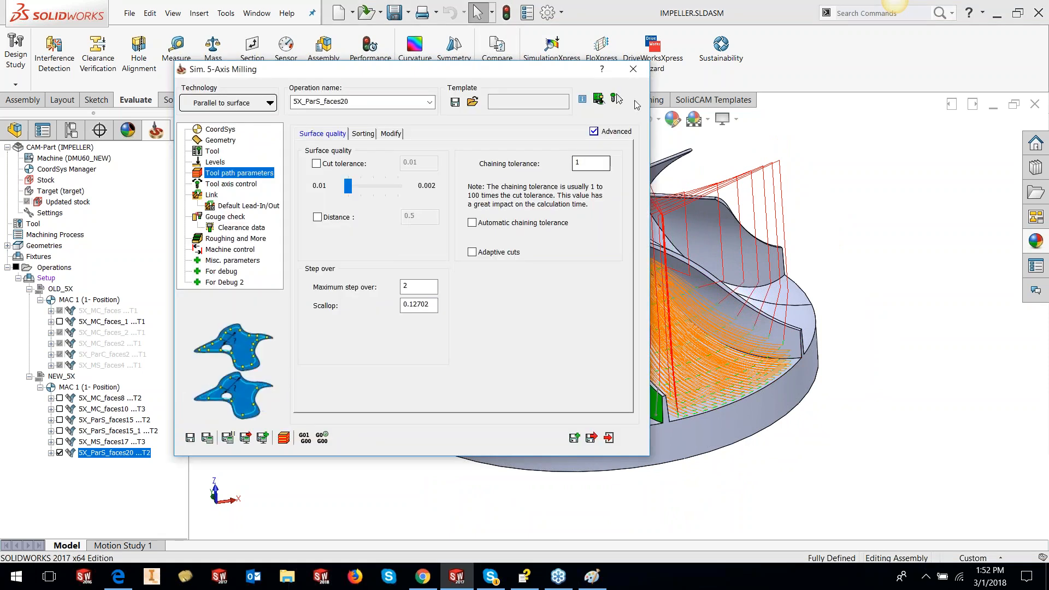
left_click(633, 70)
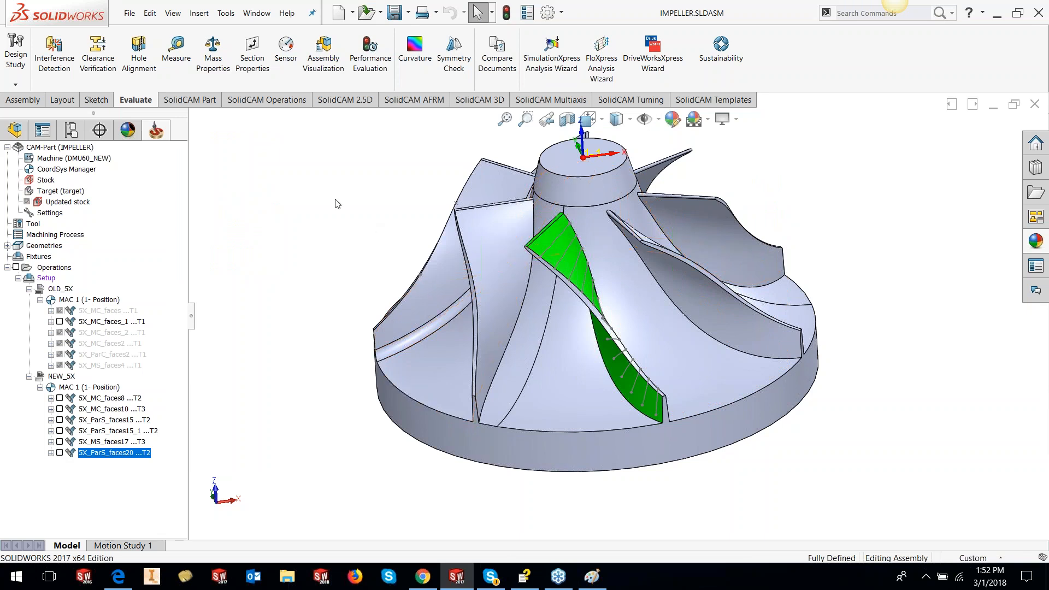
Step: Open the SURFACE QUALITY CAM-part from the Quality folder in 01032018
left_click(226, 14)
mouse_move(242, 73)
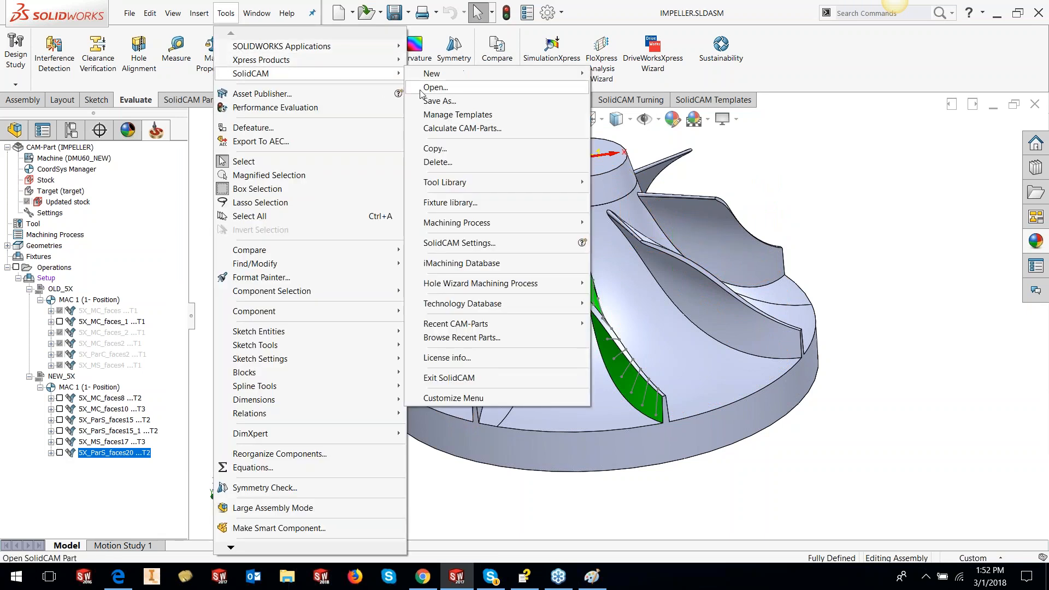
left_click(432, 87)
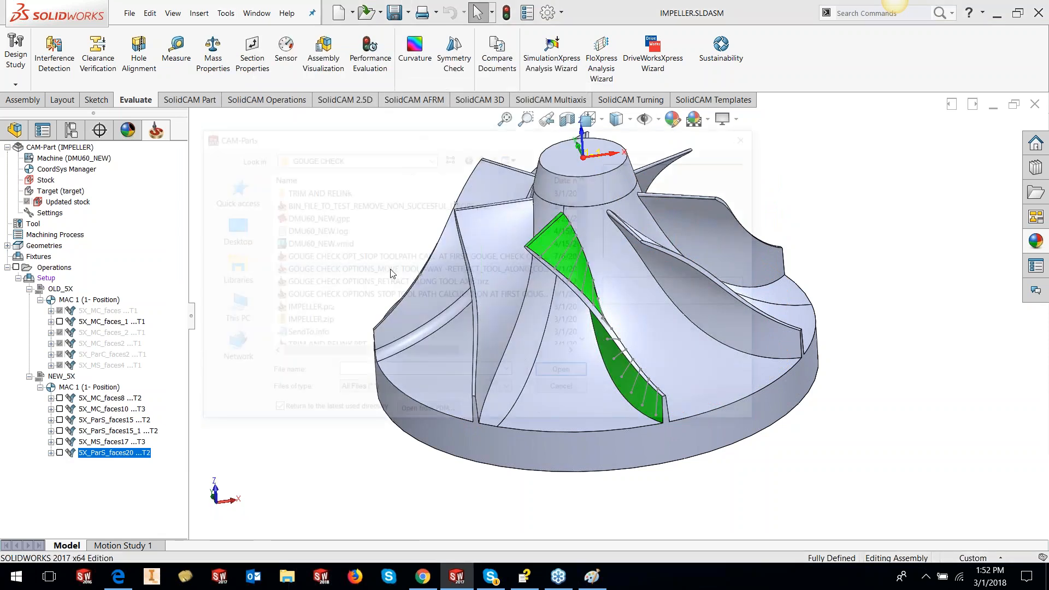
left_click(482, 156)
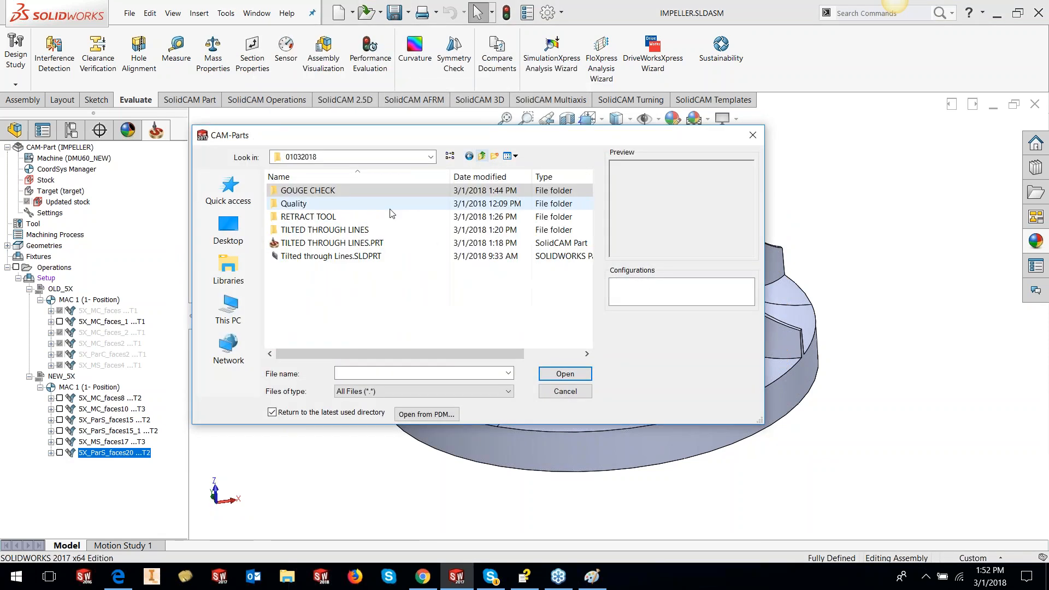
double_click(300, 203)
left_click(300, 204)
left_click(566, 374)
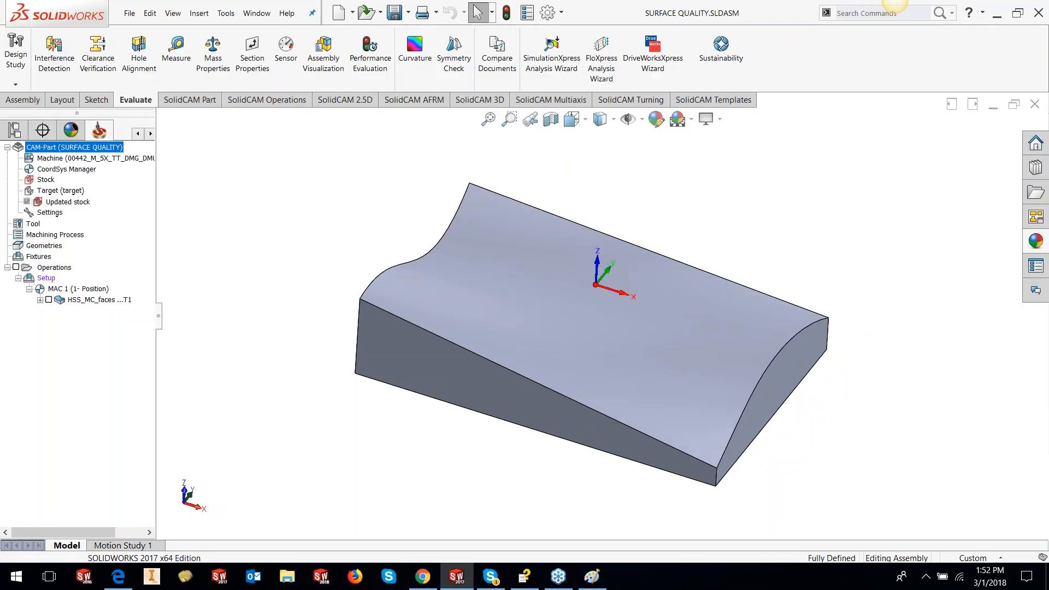
Step: Review the geometry and tool path parameters of the HSS_MC_faces operation, save and calculate it, and close it
right_click(116, 300)
left_click(157, 186)
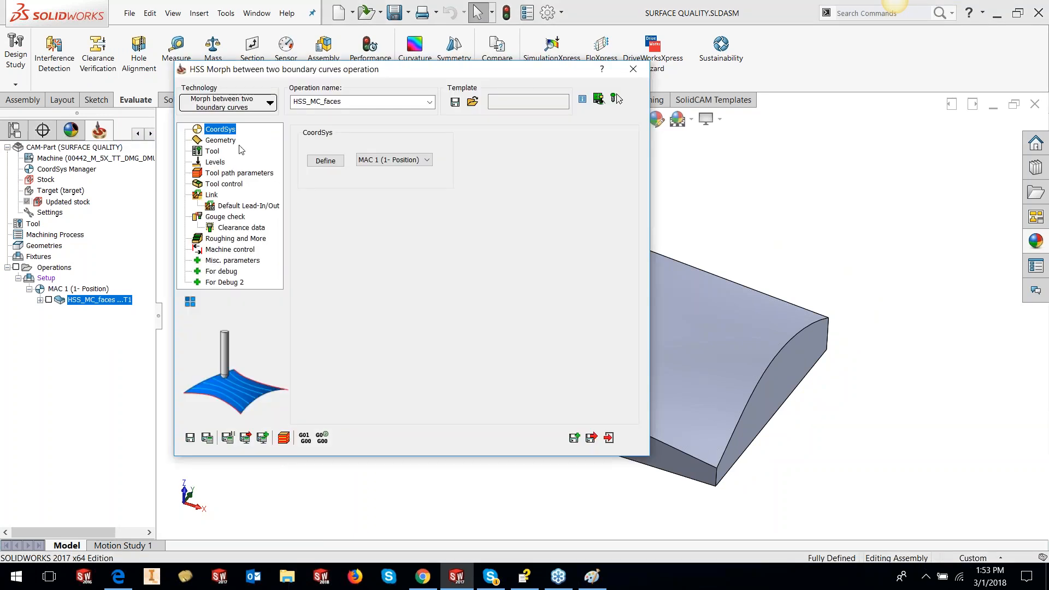
left_click(230, 140)
left_click(222, 173)
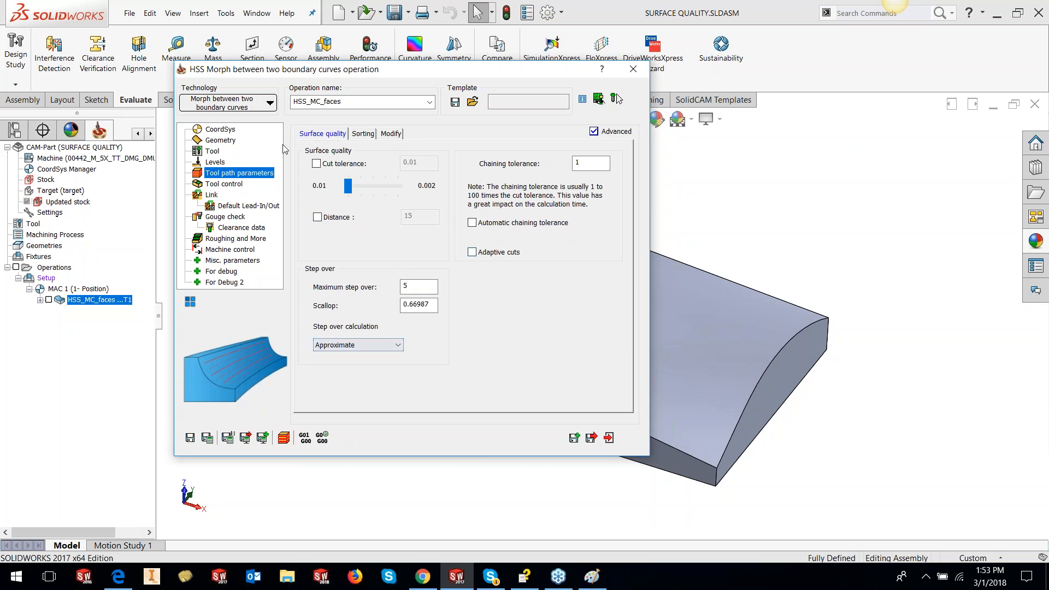
left_click(208, 439)
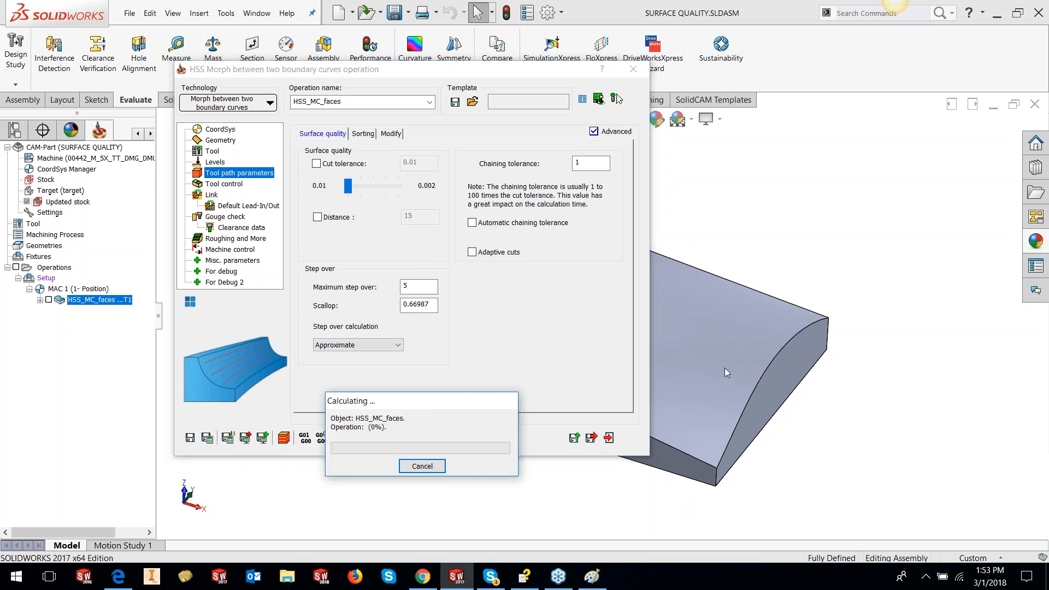
left_click(609, 438)
Step: Launch the Machine Simulation of the HSS_MC_faces operation and widen its graphics view
right_click(101, 306)
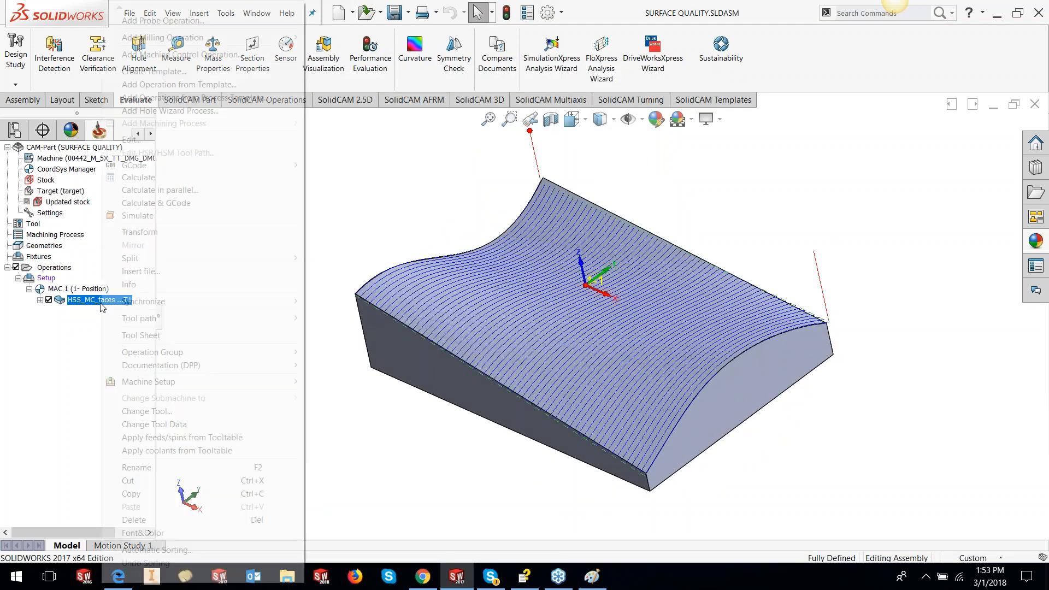
left_click(138, 216)
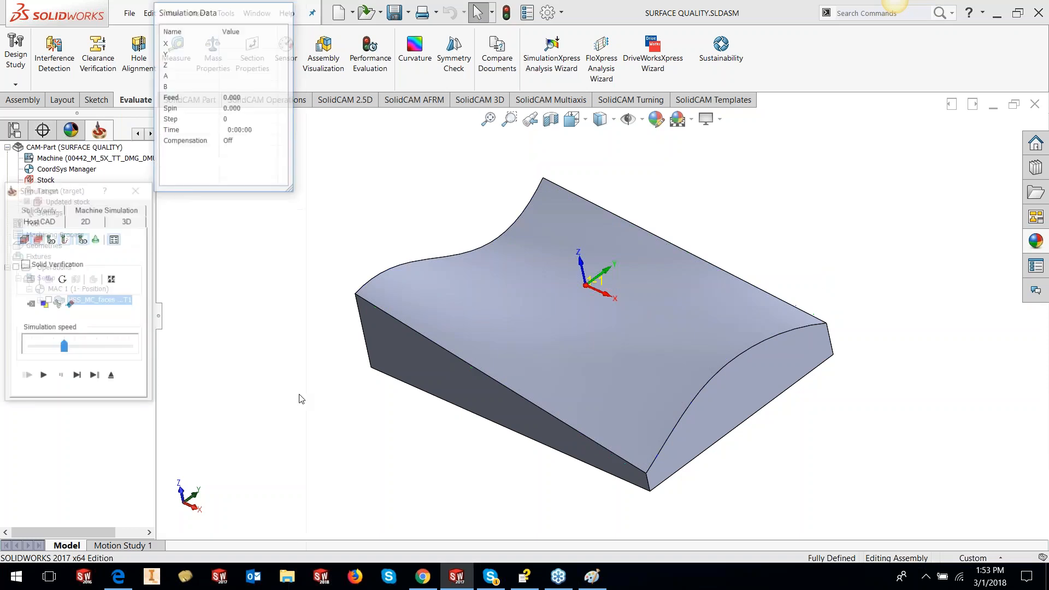
left_click(87, 210)
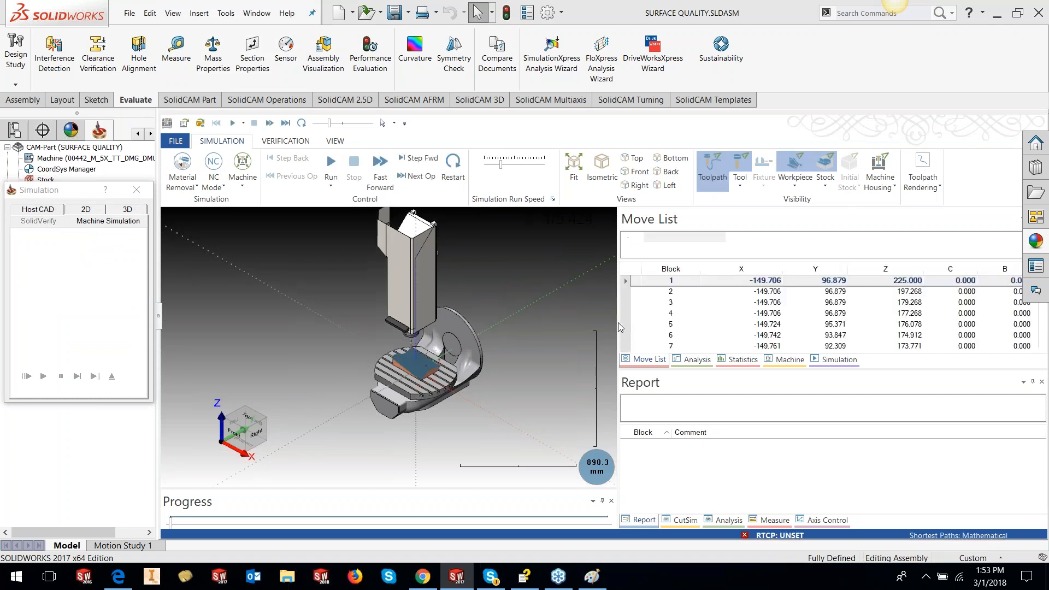
left_click_drag(617, 323, 921, 318)
Step: Examine the spacing of the toolpath points across the curved top surface and exit the simulation
scroll(569, 363, "up", 6)
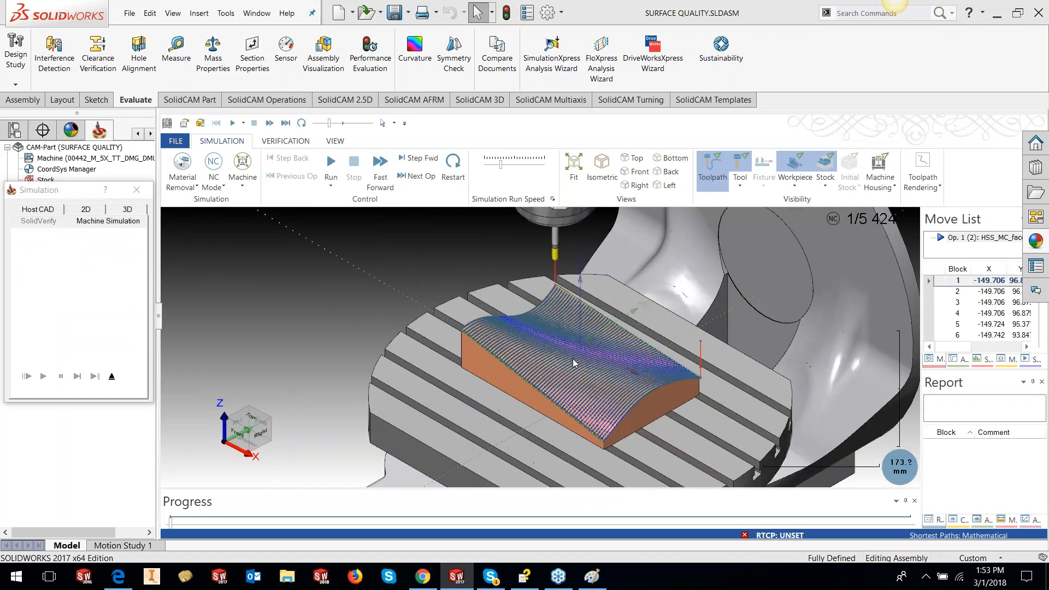
scroll(476, 334, "up", 2)
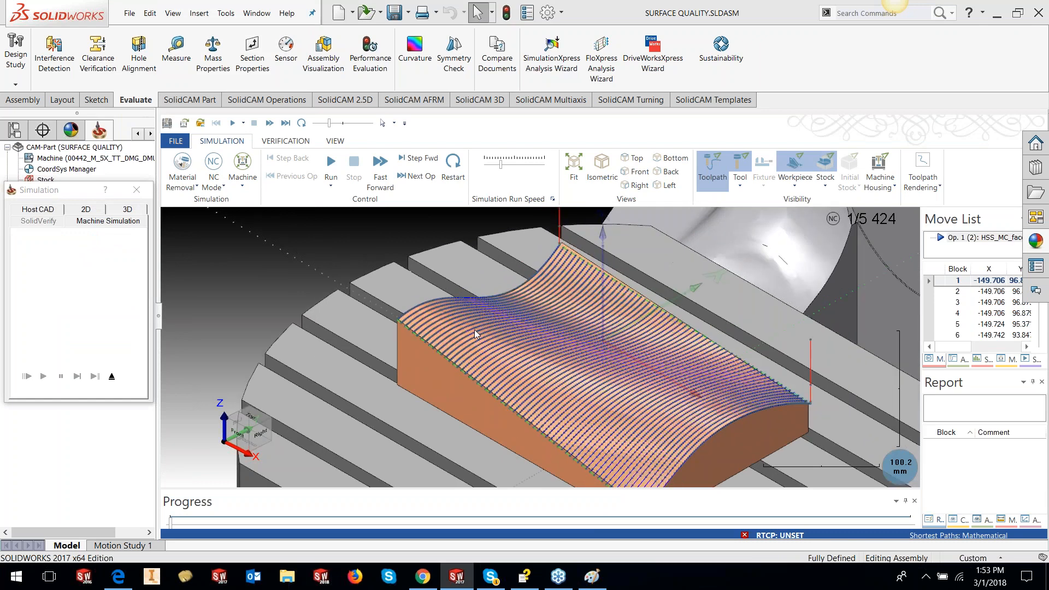
scroll(474, 330, "up", 12)
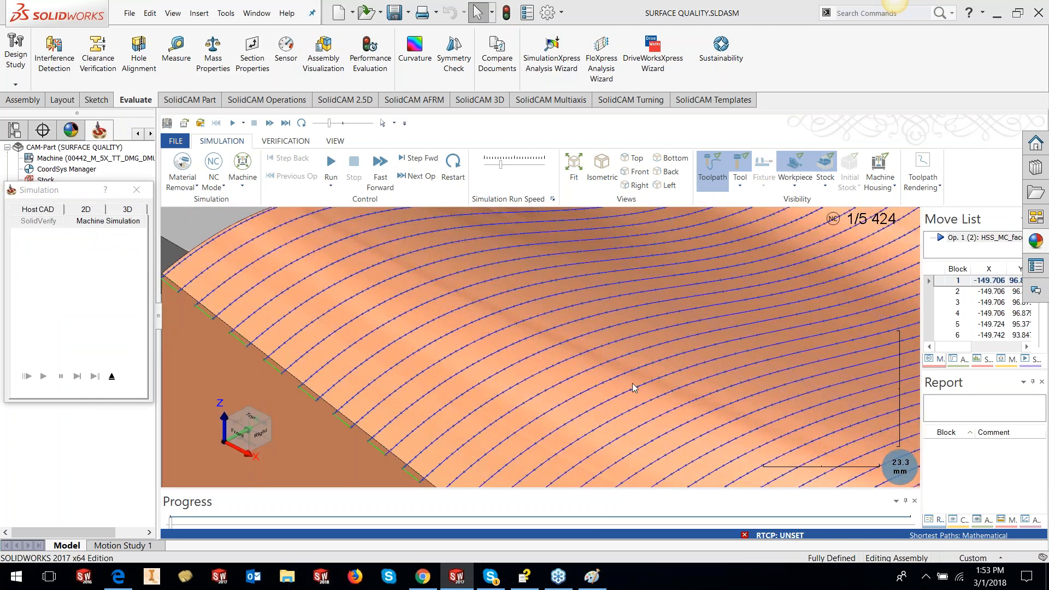
scroll(633, 387, "down", 2)
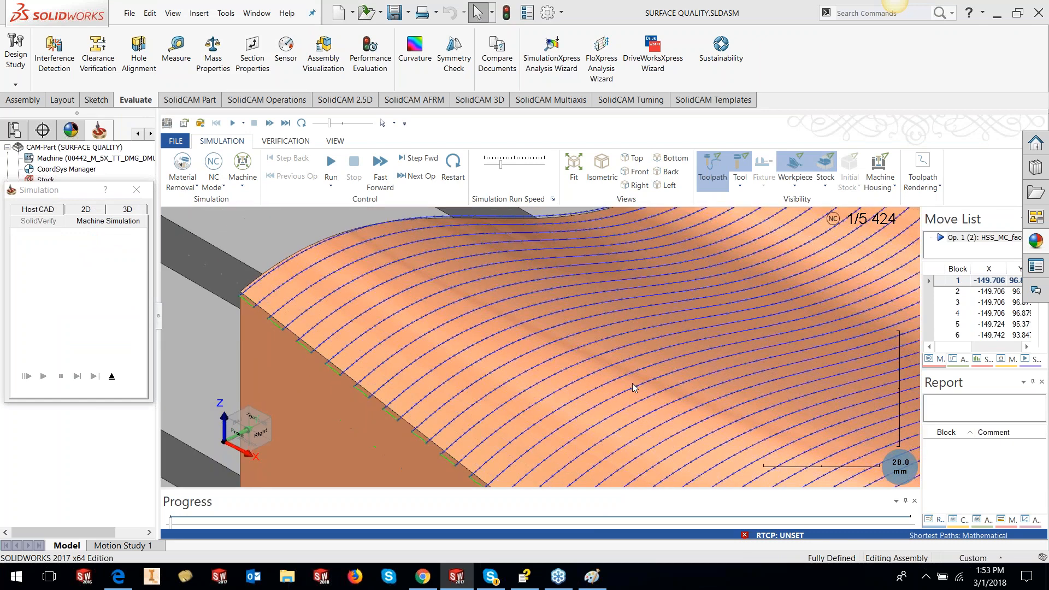
scroll(633, 387, "down", 2)
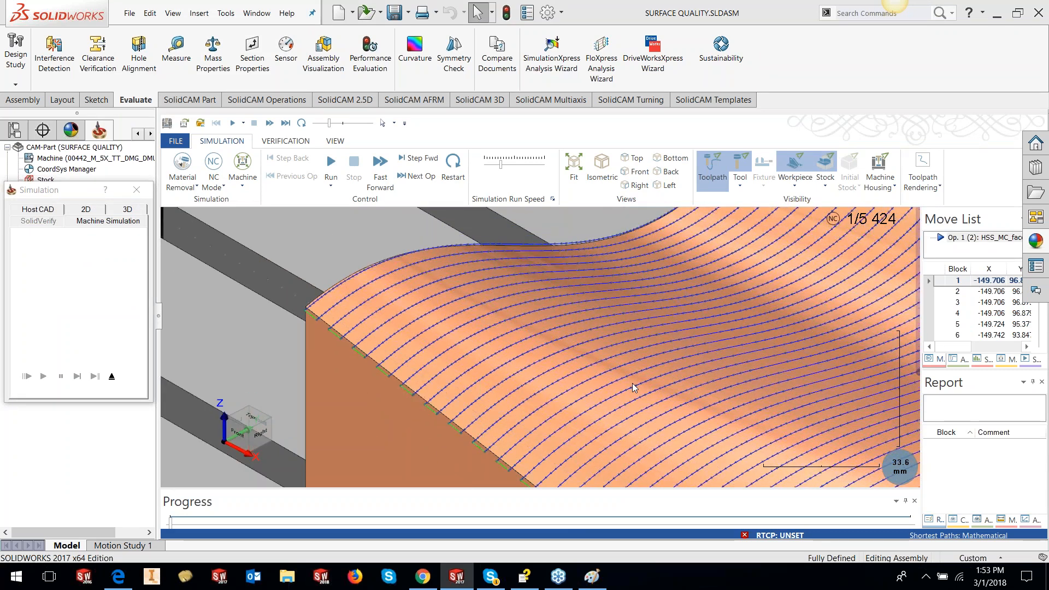
scroll(632, 383, "down", 5)
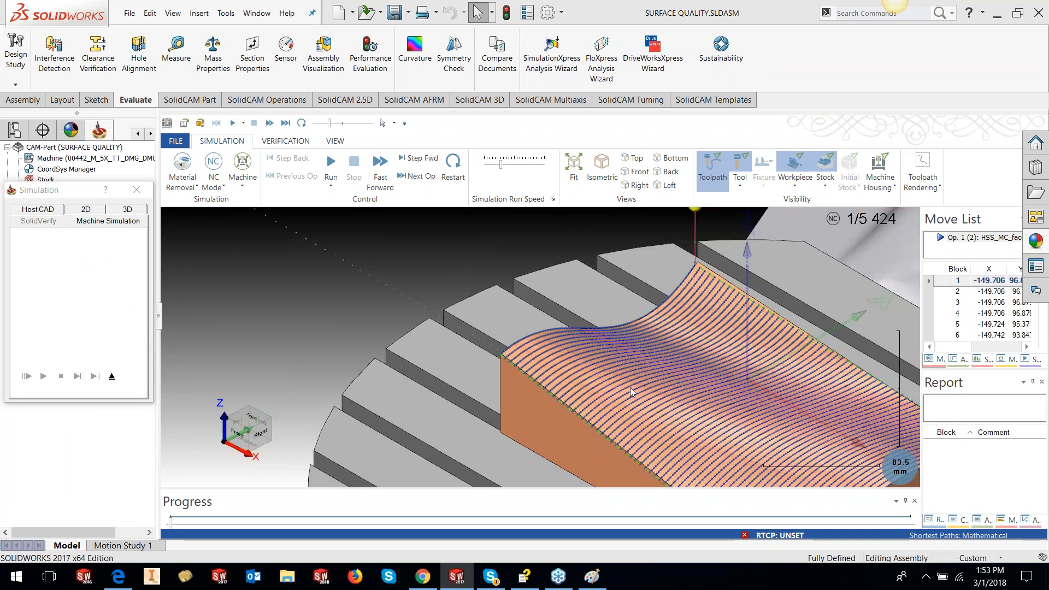
scroll(631, 388, "down", 4)
middle_click_drag(680, 416, 569, 378)
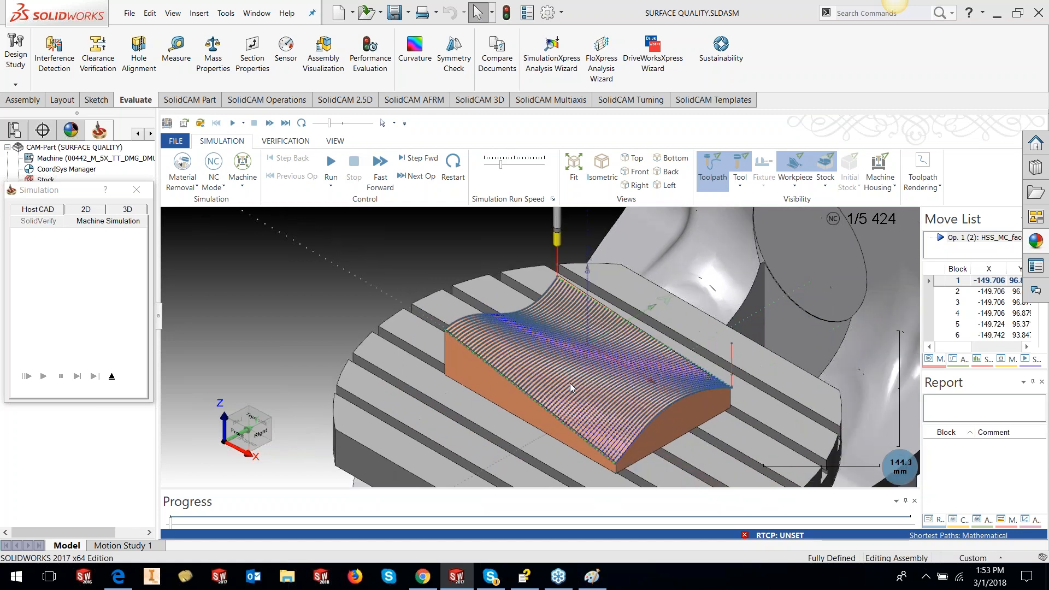
scroll(570, 377, "down", 1)
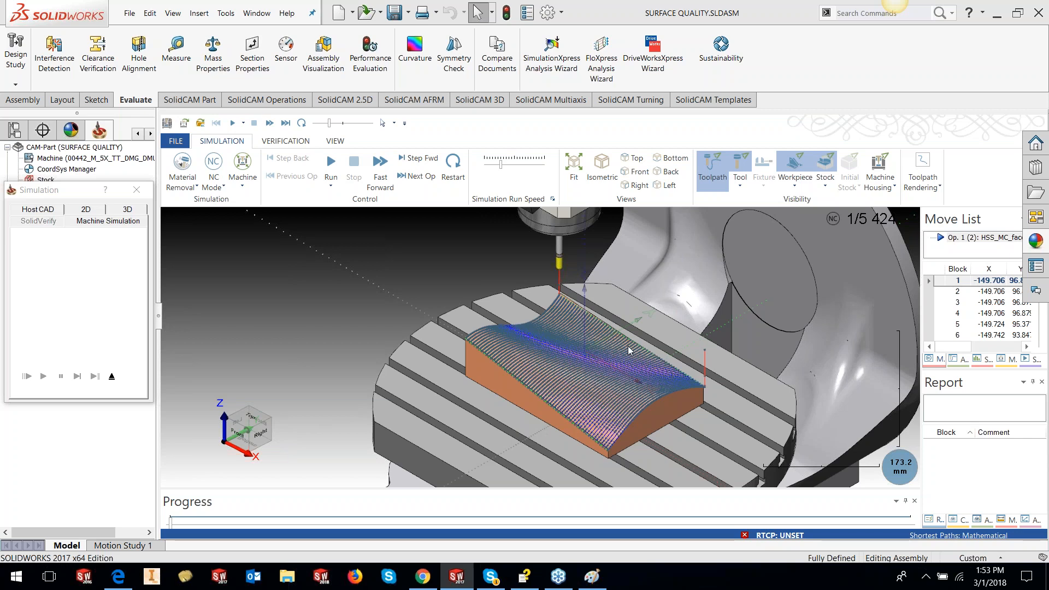
scroll(626, 355, "up", 5)
scroll(626, 366, "up", 6)
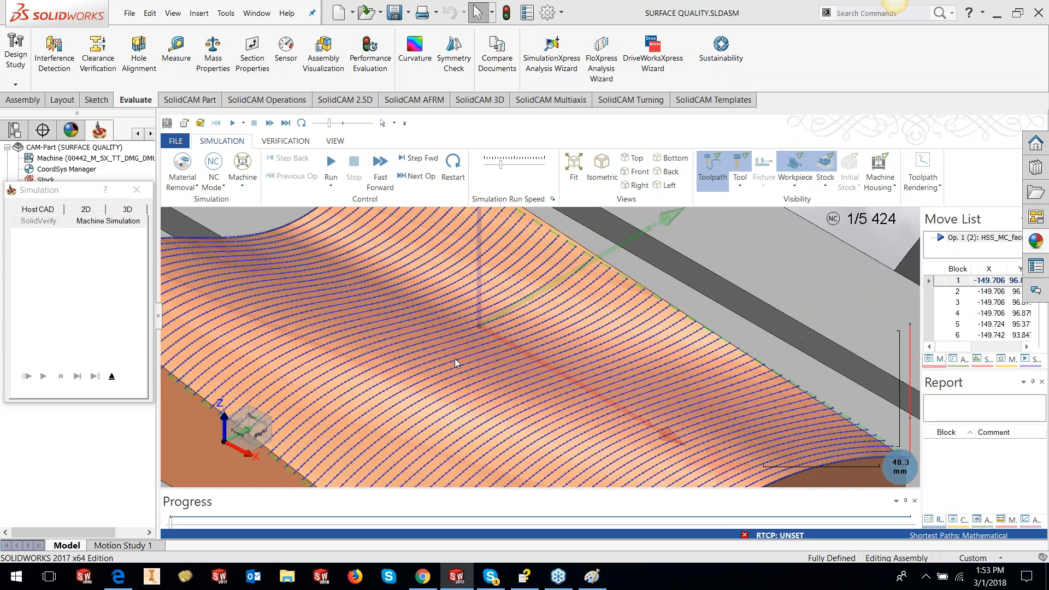
scroll(455, 358, "down", 6)
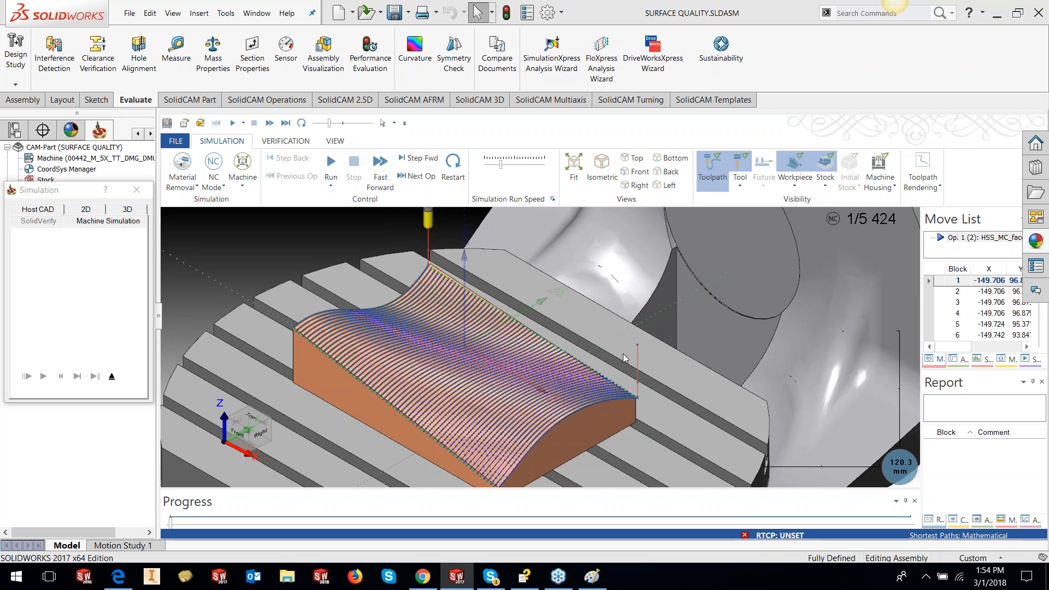
left_click(111, 376)
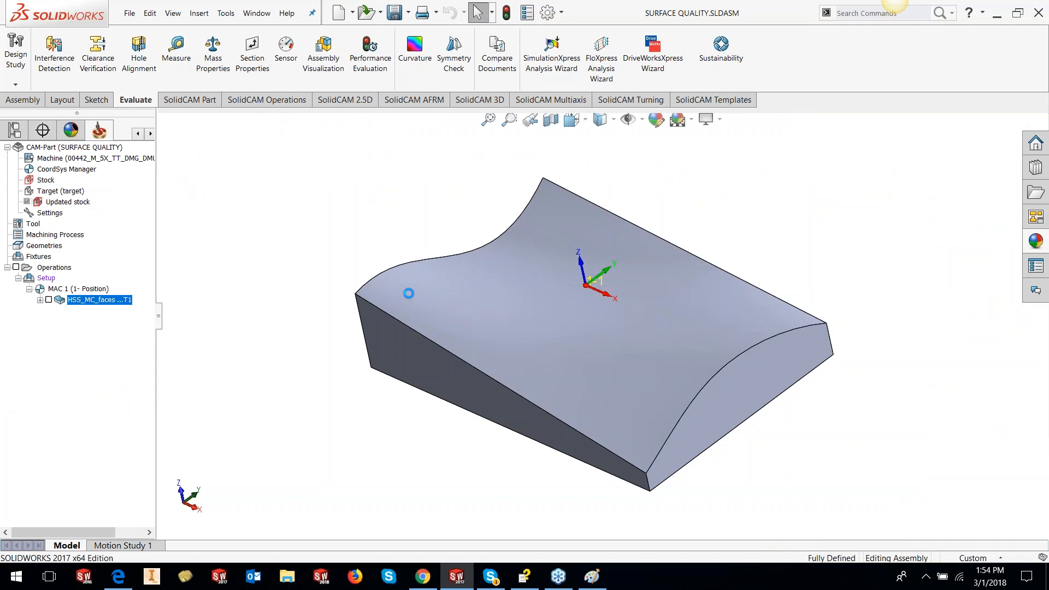
Step: Edit HSS_MC_faces to enable a surface quality distance of 10 with Synchronize points off, and save and calculate it
right_click(123, 300)
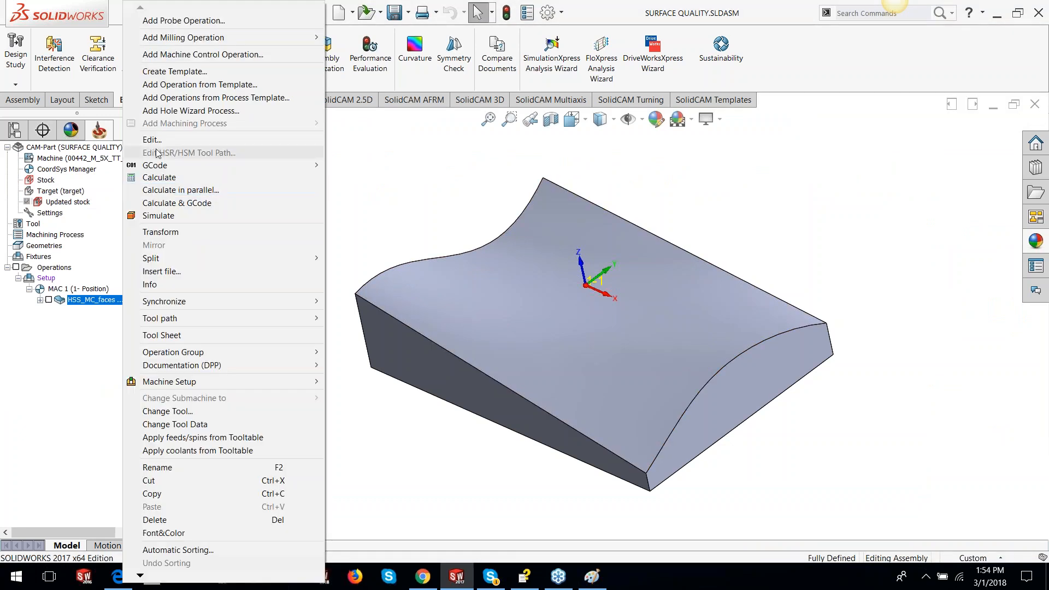
left_click(157, 153)
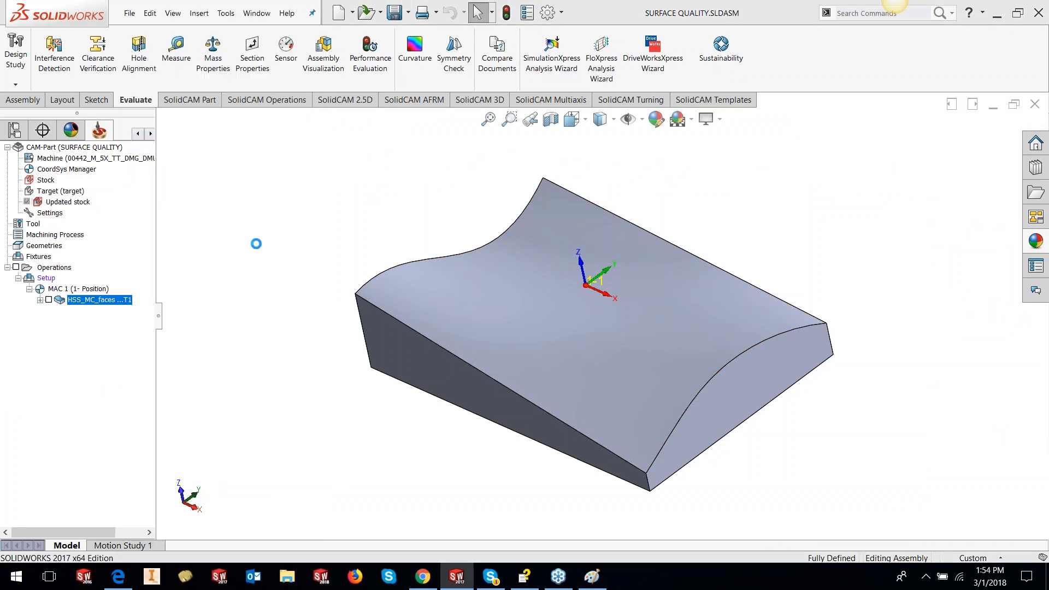
left_click(354, 219)
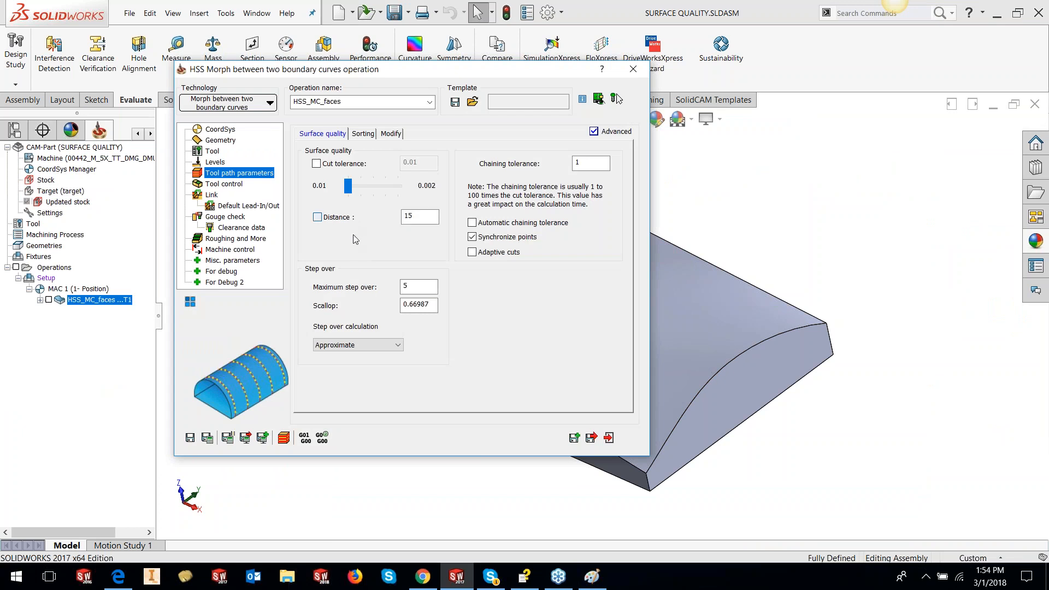
double_click(419, 217)
type("10")
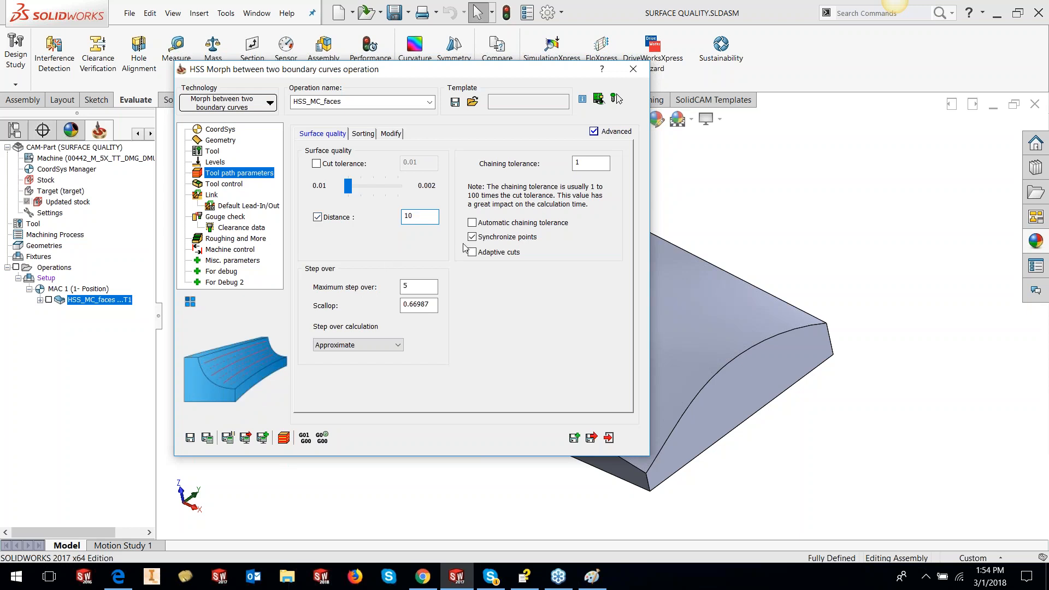
left_click(208, 438)
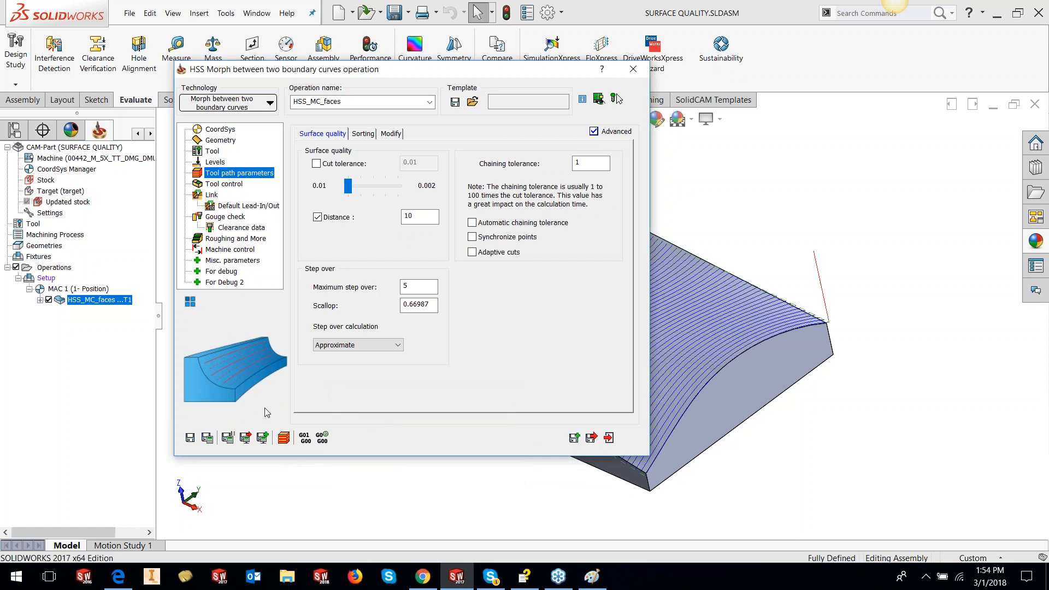
Step: Simulate the recalculated operation on the machine, examine the point distribution along the cuts, and exit the simulation
left_click(284, 437)
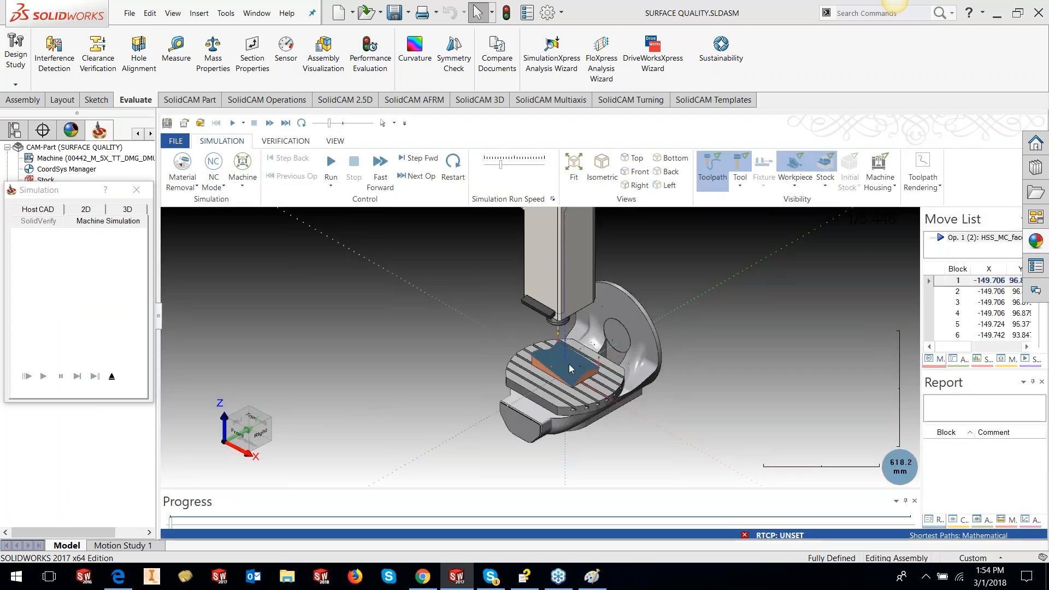
scroll(569, 364, "up", 8)
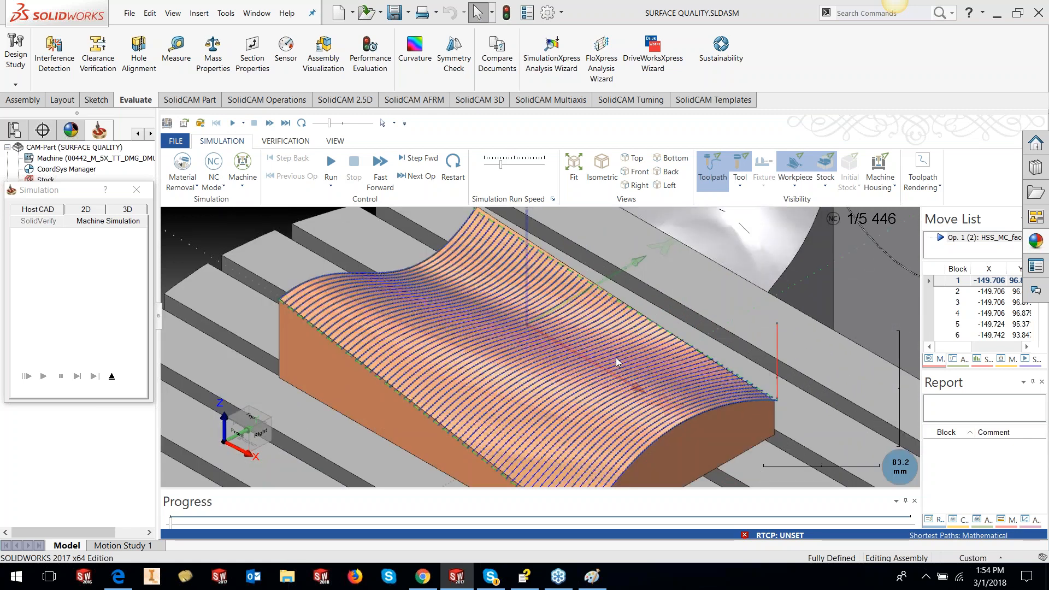
scroll(616, 362, "up", 2)
scroll(566, 375, "down", 6)
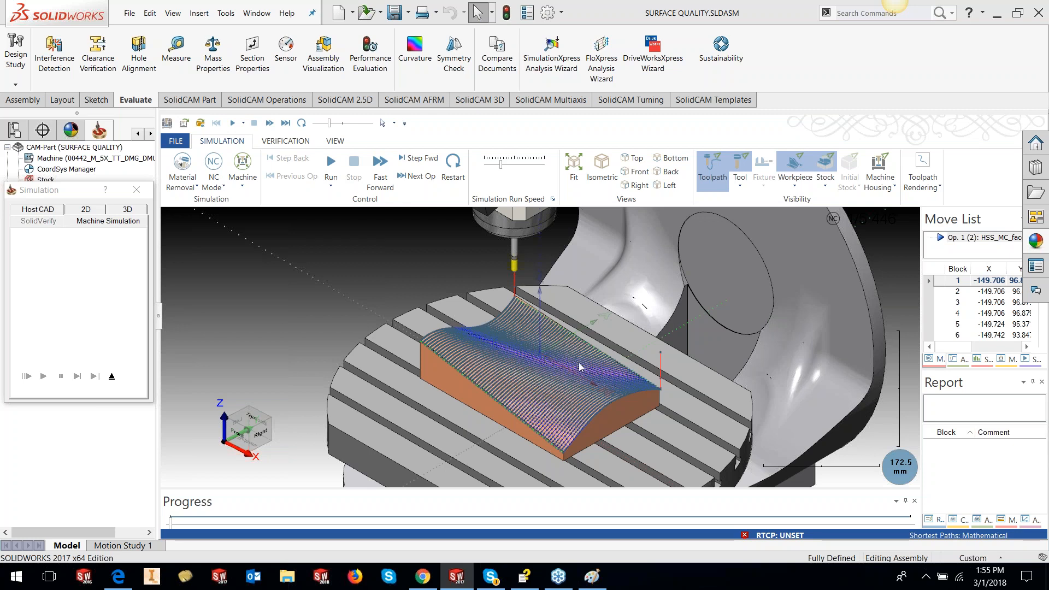
left_click(111, 376)
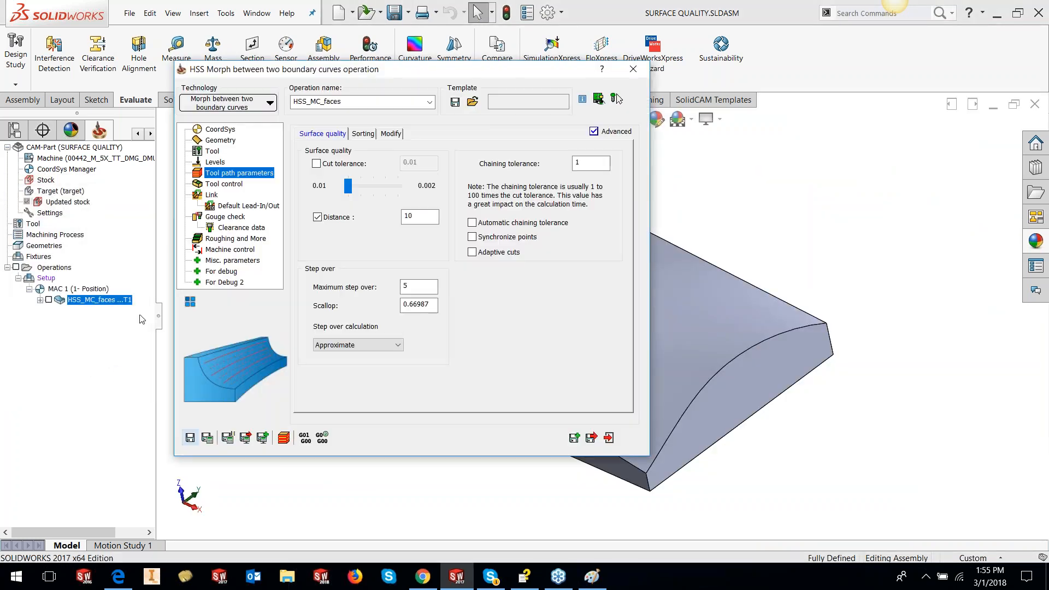
Step: Enable Synchronize points, inspect the curved boundary edge of the top surface, and save and calculate the operation
left_click(500, 239)
double_click(412, 72)
scroll(432, 304, "down", 5)
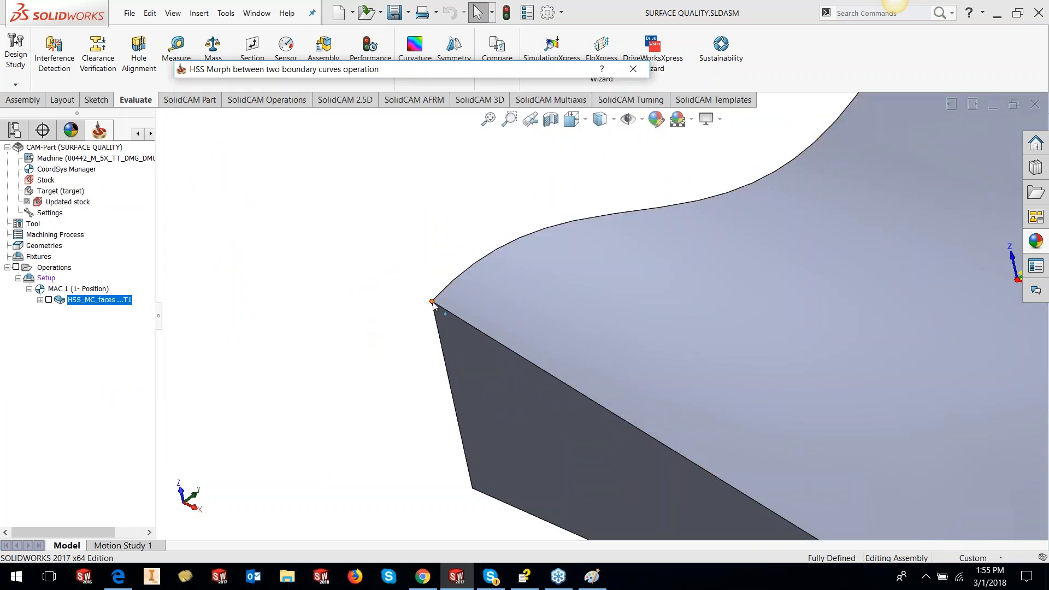
left_click(473, 264)
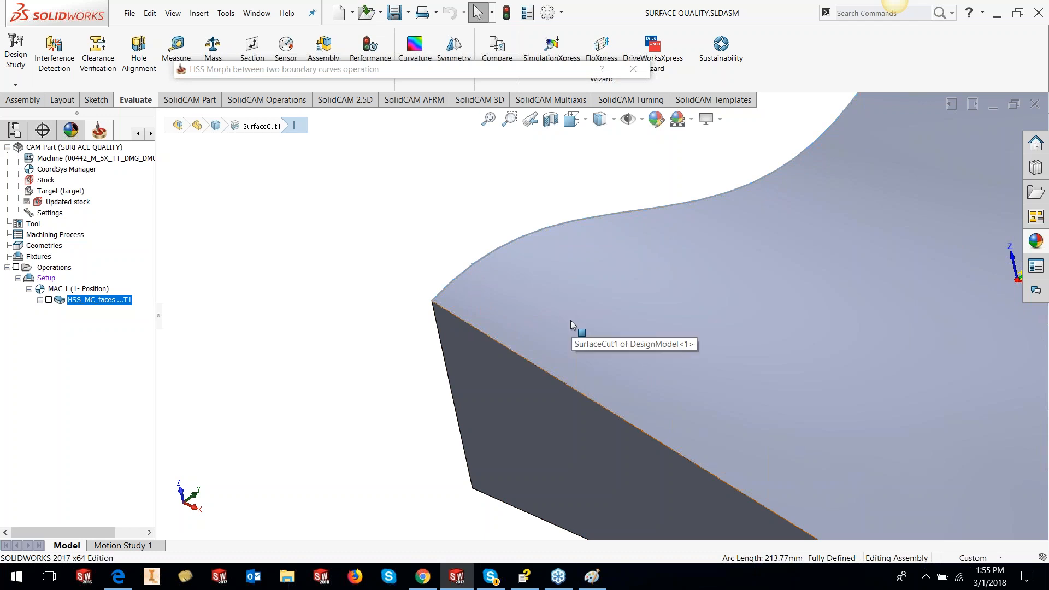
scroll(615, 287, "up", 5)
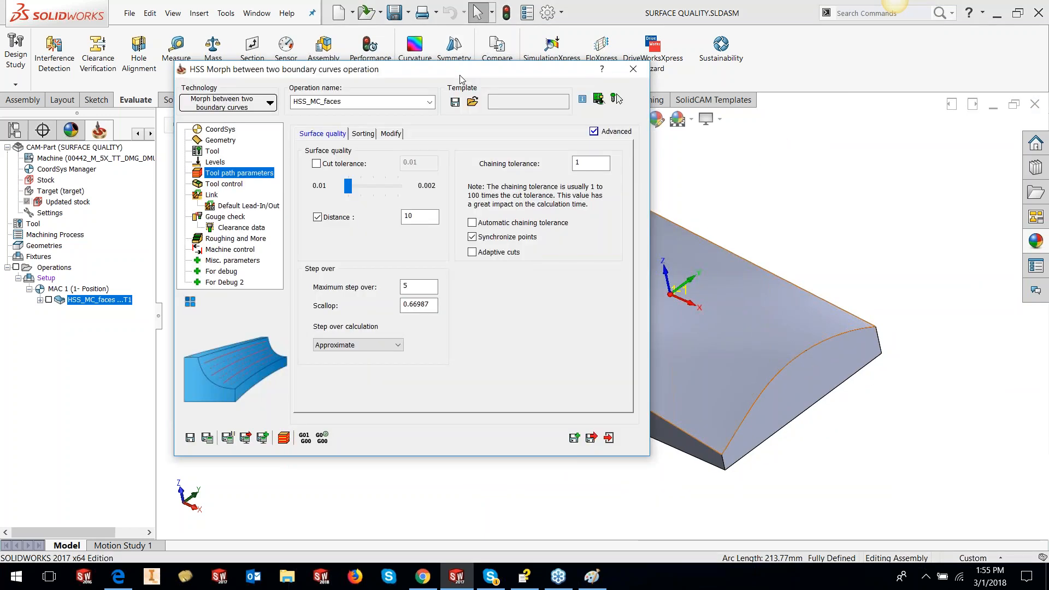
left_click(207, 438)
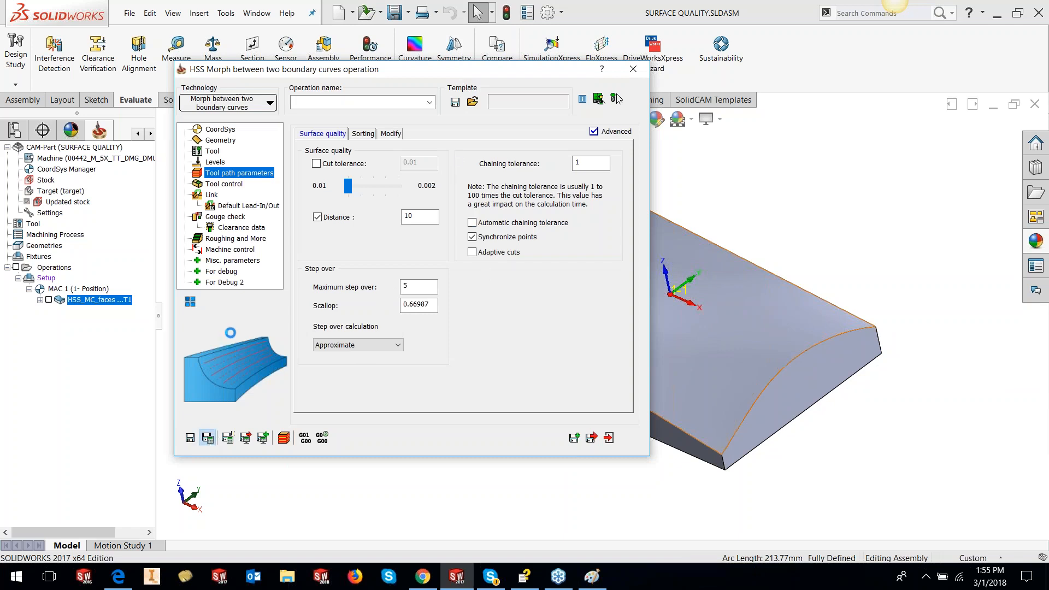
Step: Simulate the synchronized toolpath on the machine, examine it, exit the simulation, and close the operation
left_click(284, 438)
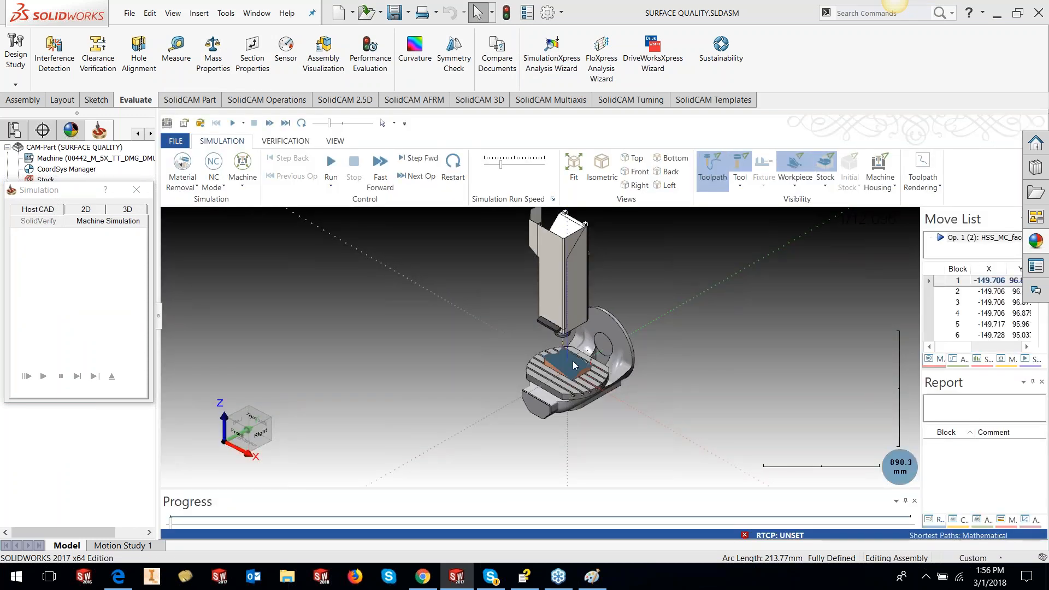
scroll(571, 362, "up", 3)
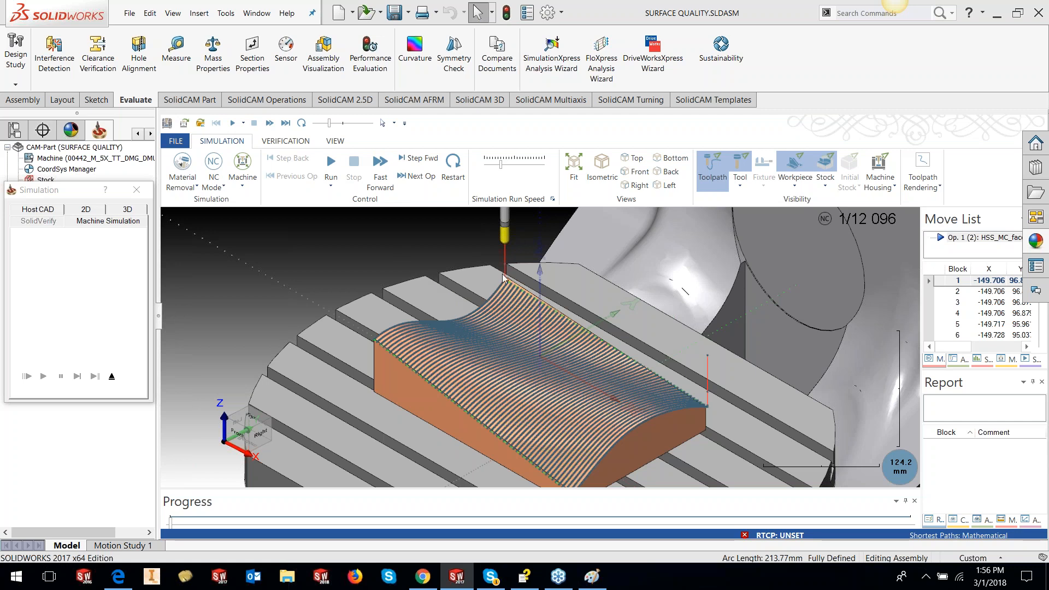
scroll(503, 279, "down", 5)
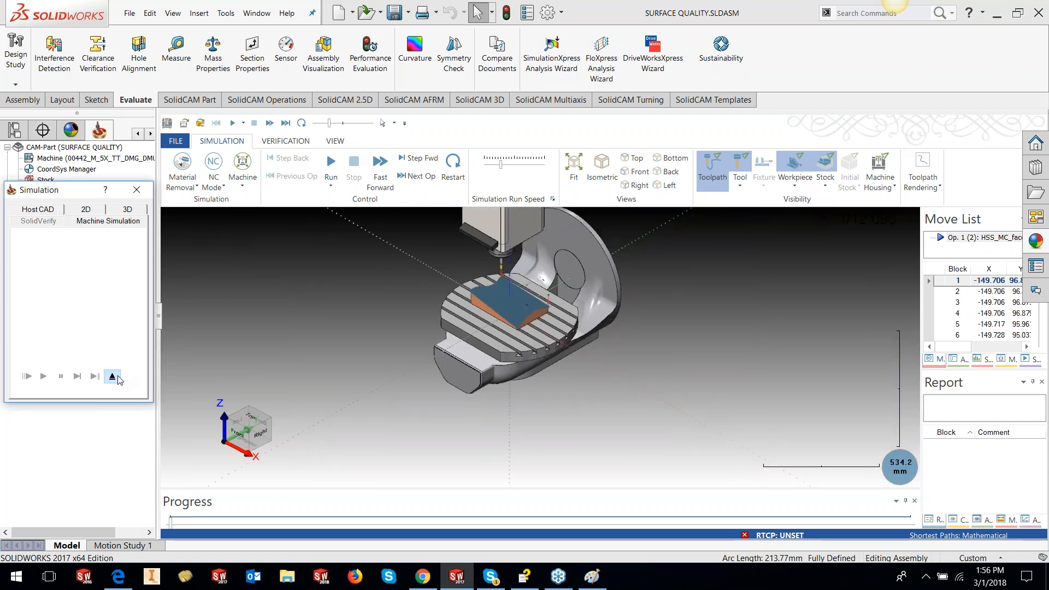
left_click(112, 377)
double_click(129, 305)
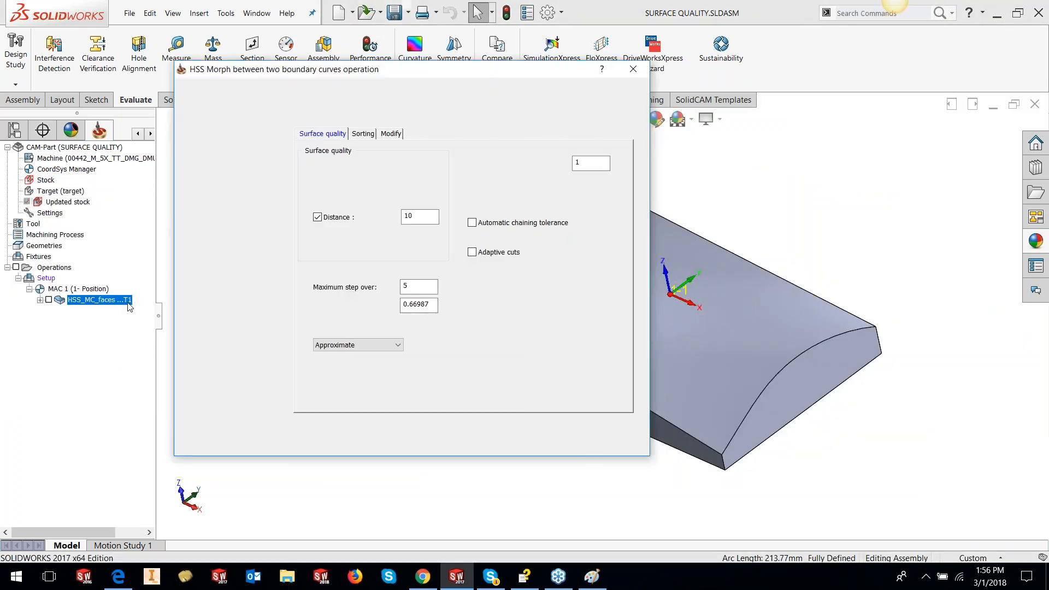
left_click(634, 70)
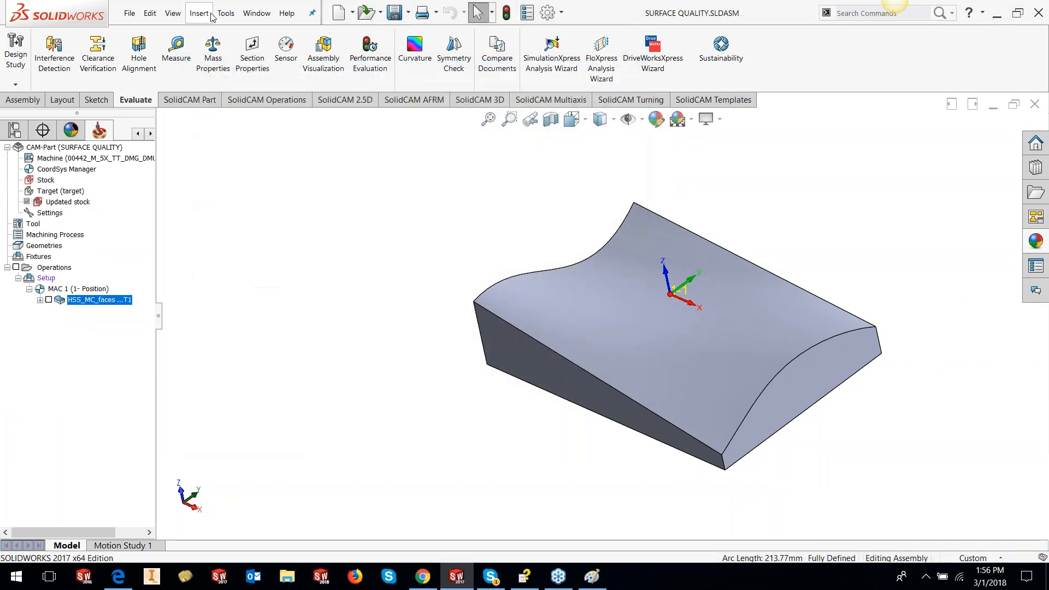
Step: Open the CAM part PORT-1.PRT from the RETRACT TOOL folder
left_click(200, 13)
left_click(438, 88)
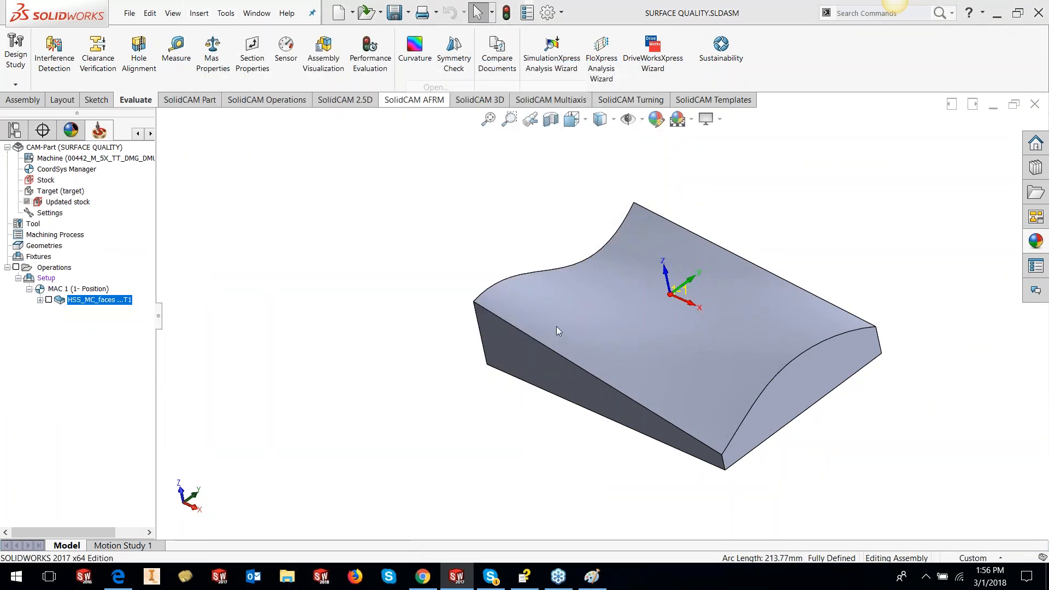
left_click(482, 157)
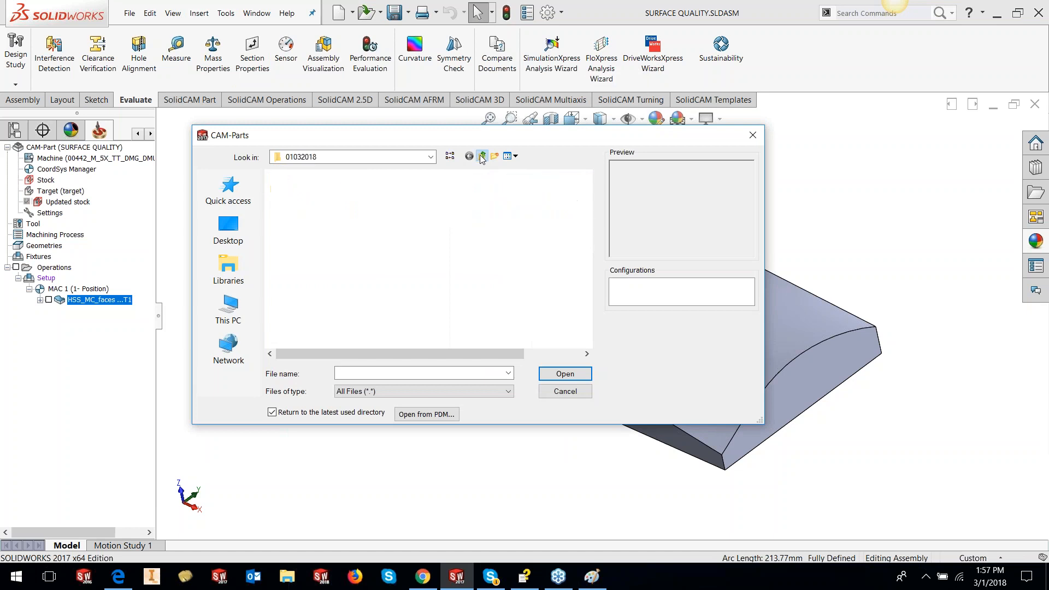
double_click(321, 218)
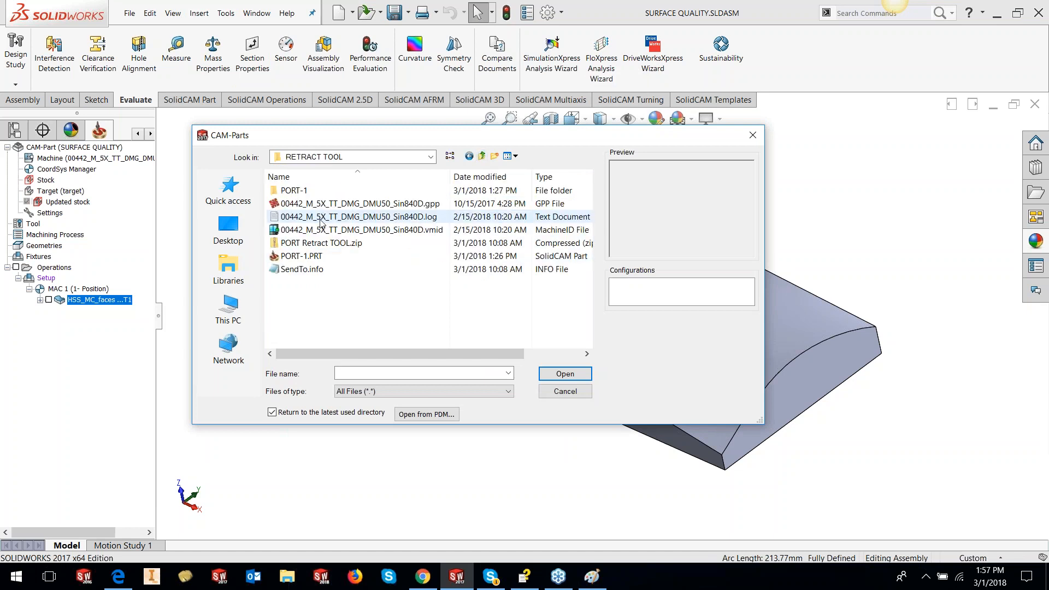
left_click(300, 257)
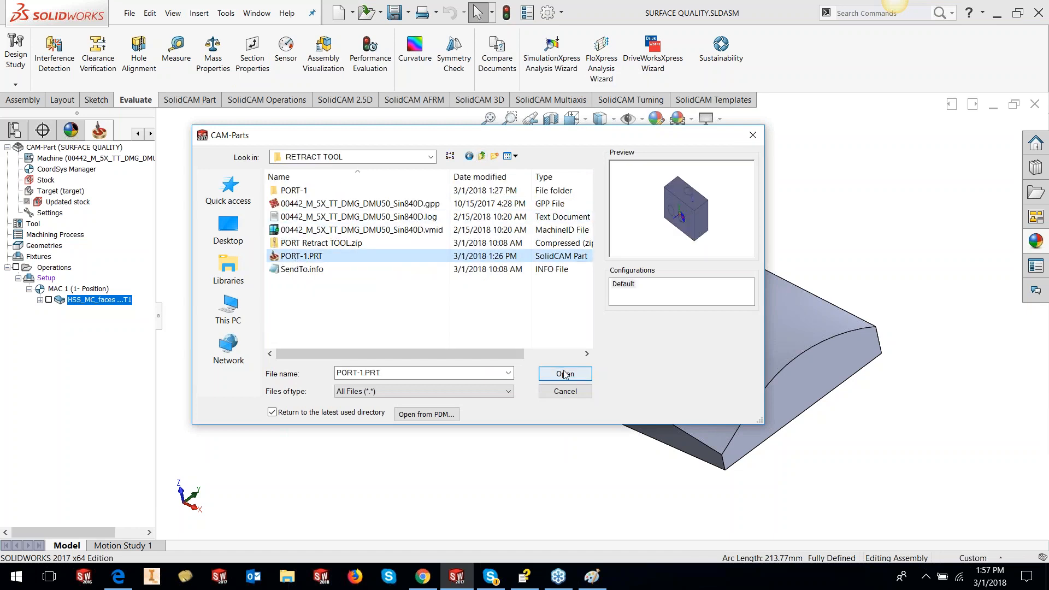
left_click(565, 374)
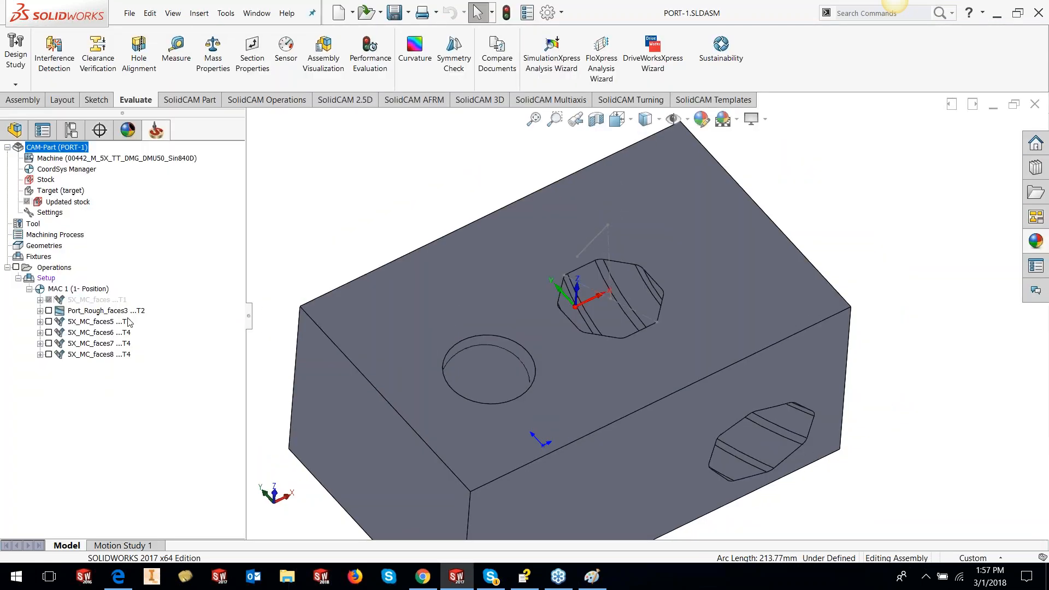
Step: Open 5X_MC_faces8, examine its advanced machine control settings and pole handling options, and exit the operation without saving
right_click(125, 355)
left_click(167, 140)
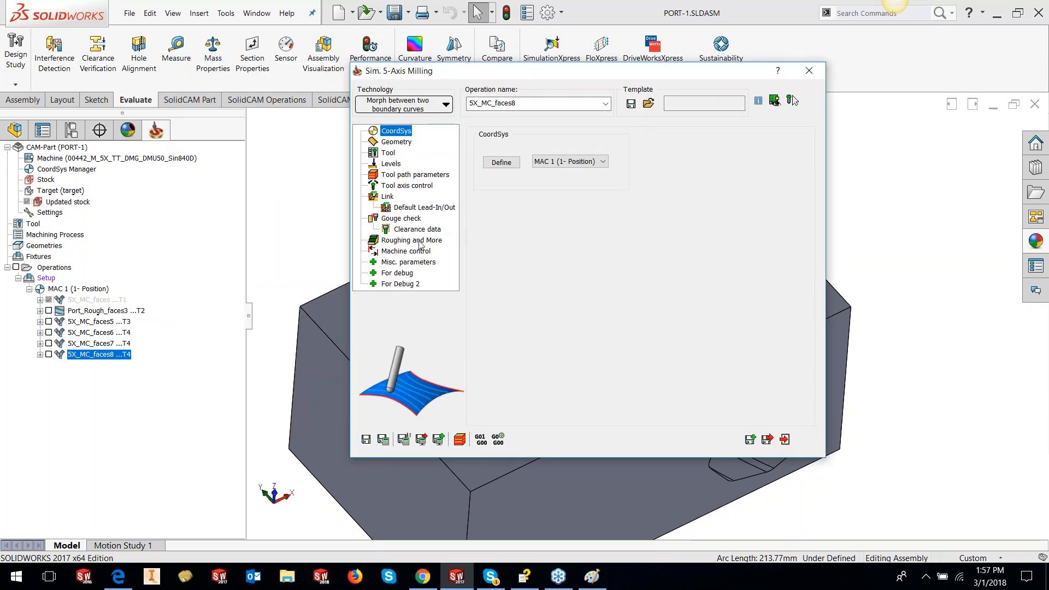
left_click(419, 250)
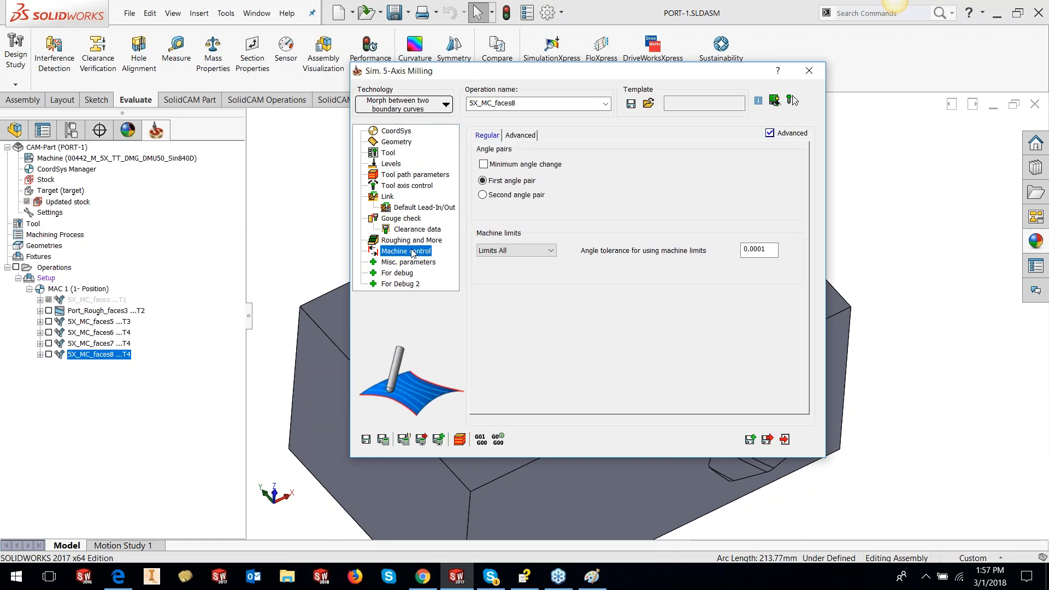
left_click(520, 135)
left_click(728, 163)
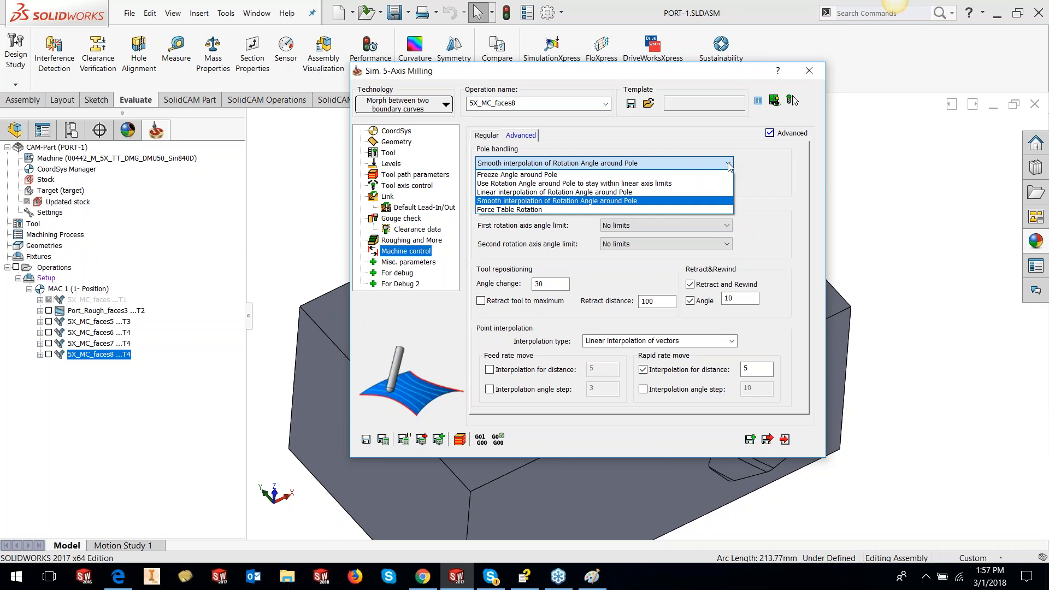
left_click(793, 438)
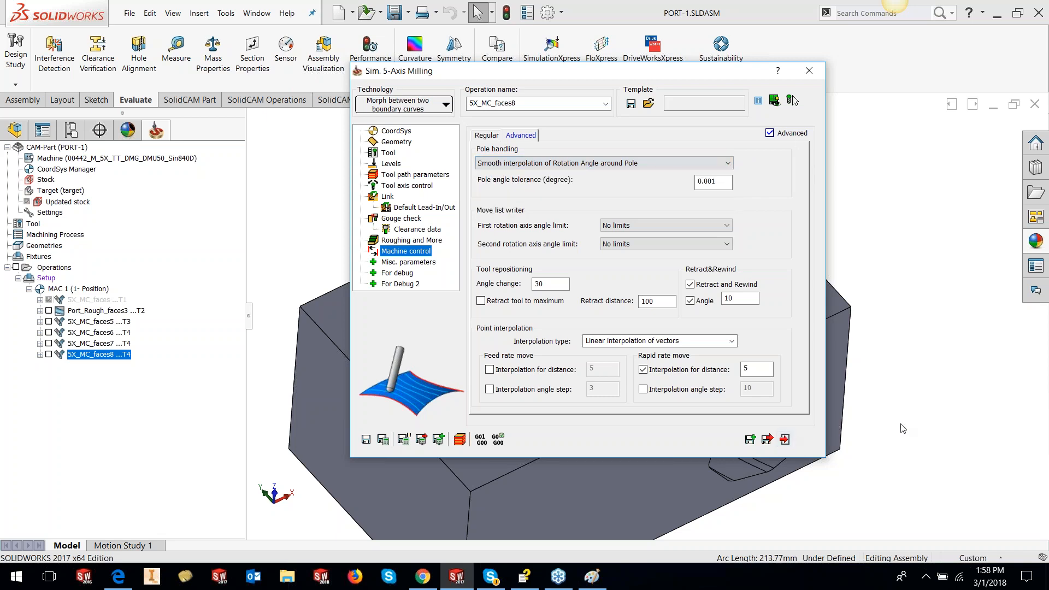
left_click(785, 439)
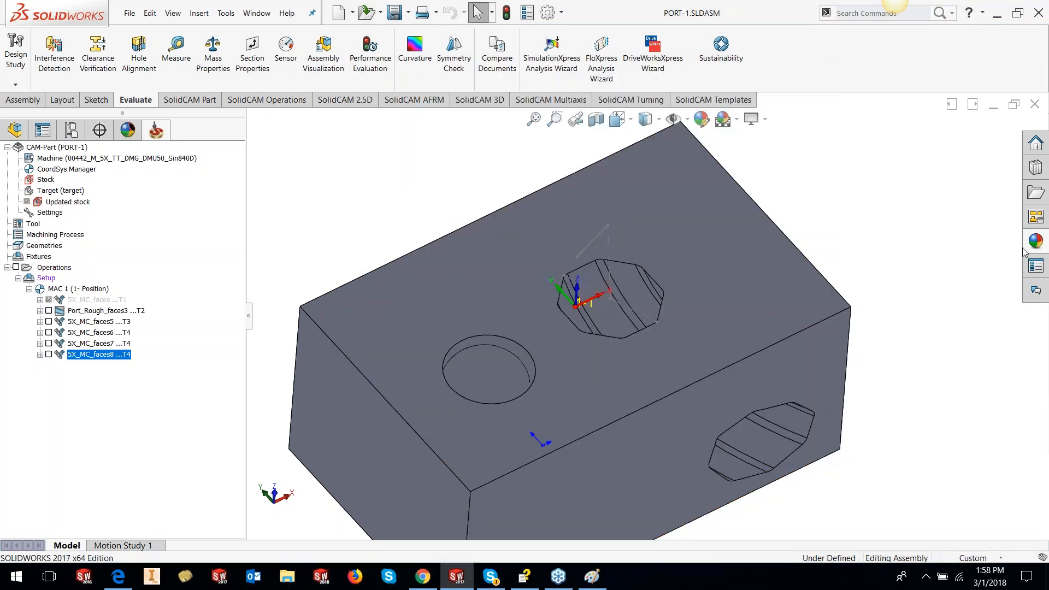